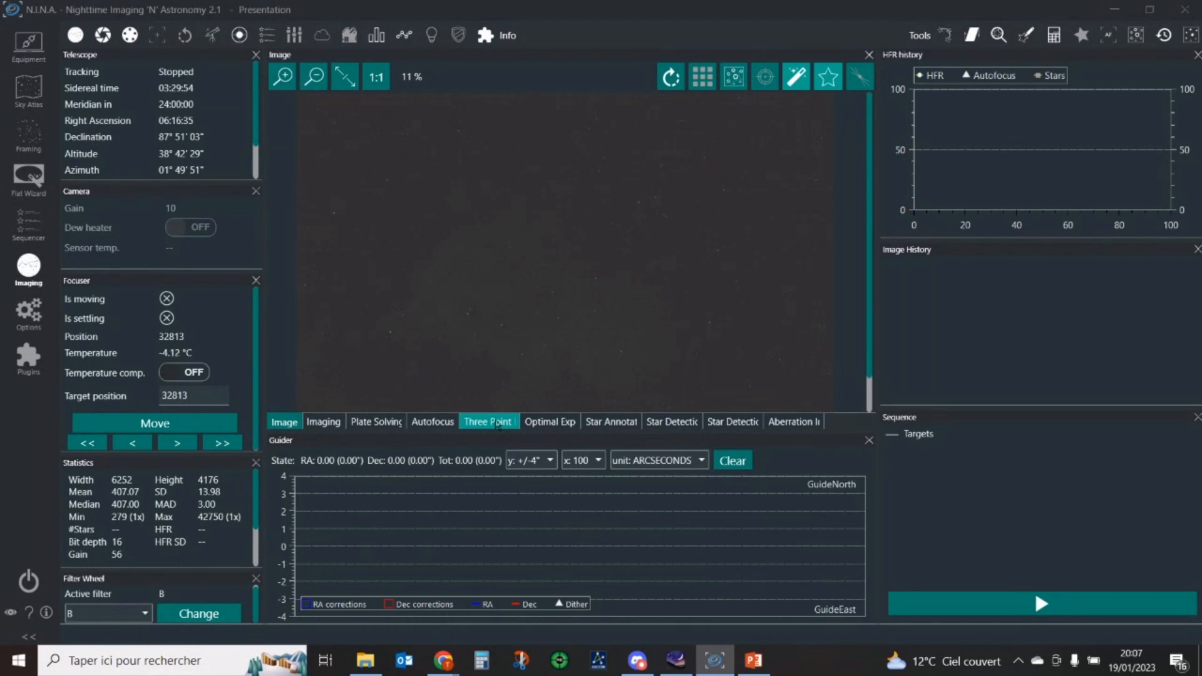
# Try to run the Three Point Polar Alignment routine twice with direction east on, dismissing each error notification.
pyautogui.click(499, 424)
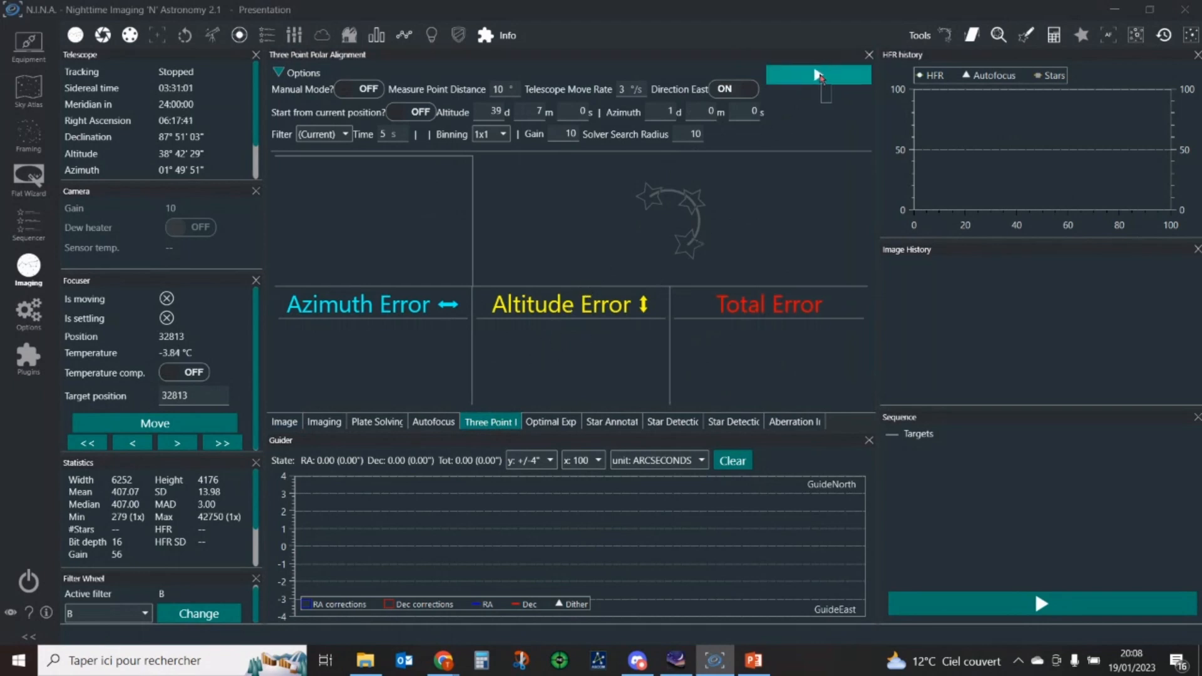
pyautogui.click(818, 76)
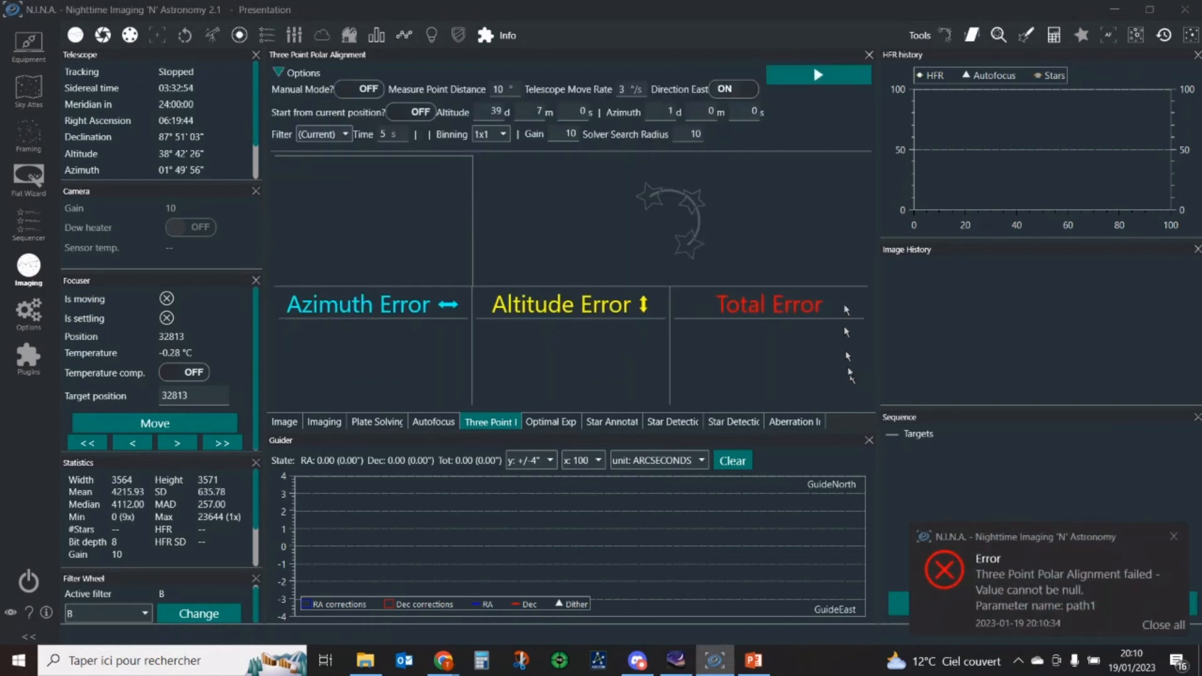
pyautogui.click(818, 75)
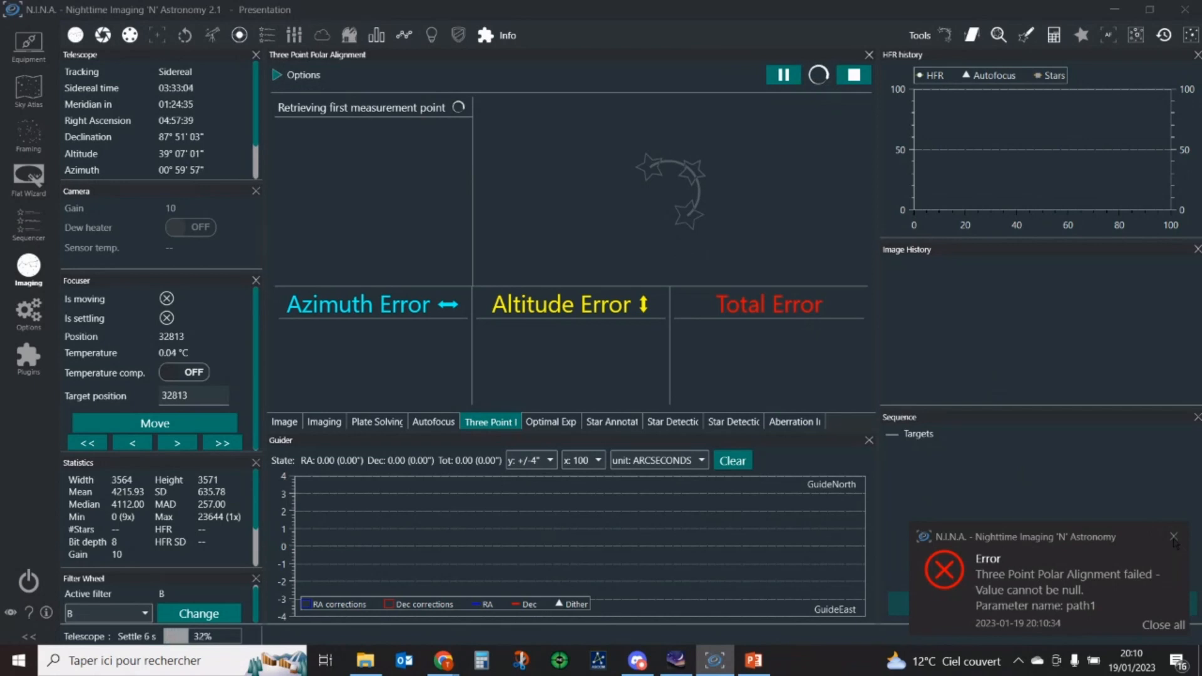
pyautogui.click(1174, 540)
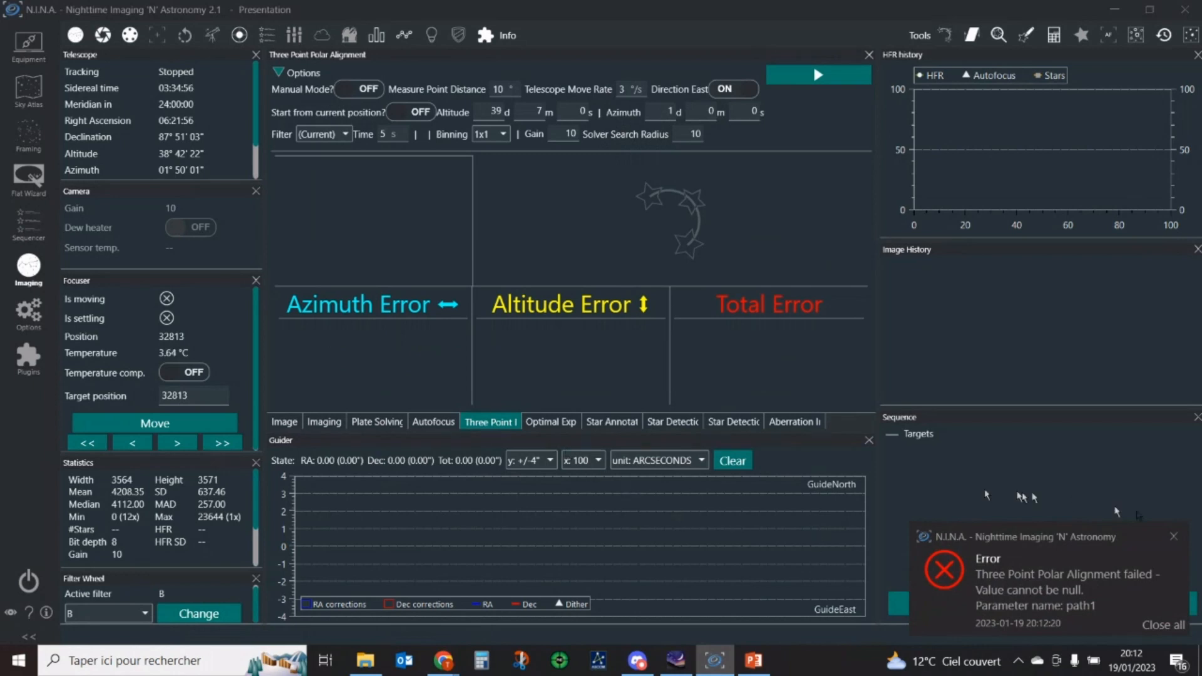
pyautogui.click(1173, 537)
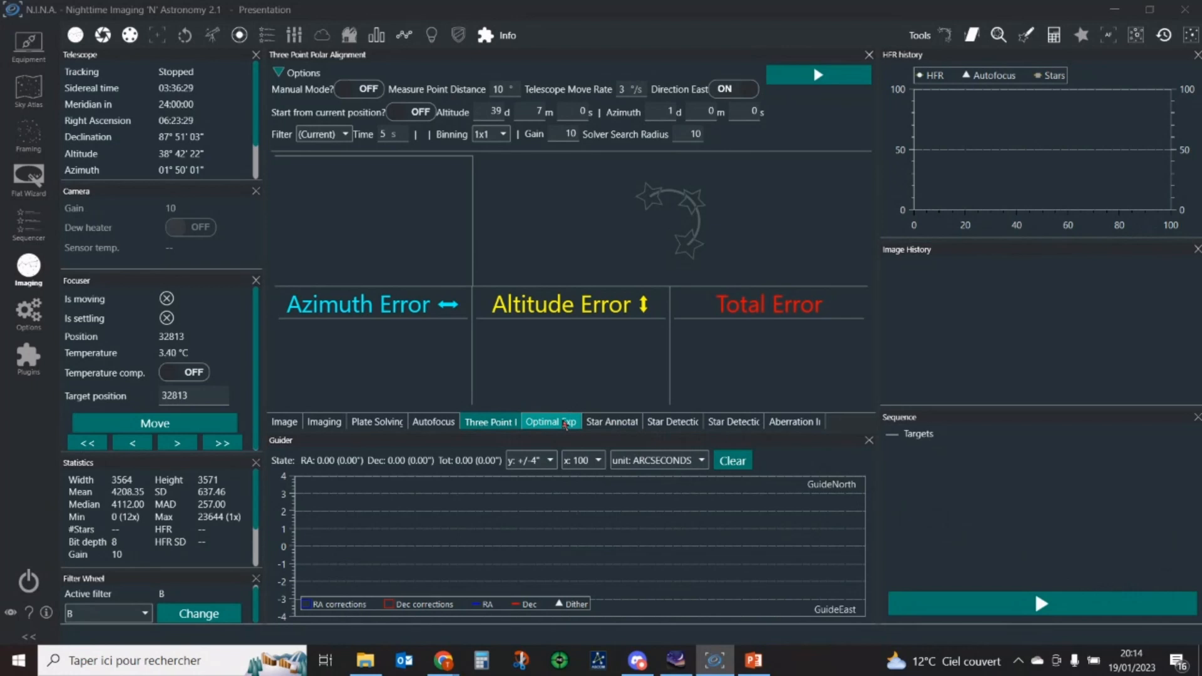
# Review the Optimal Exposure Calculator settings and the report of the last autofocus run.
pyautogui.click(566, 425)
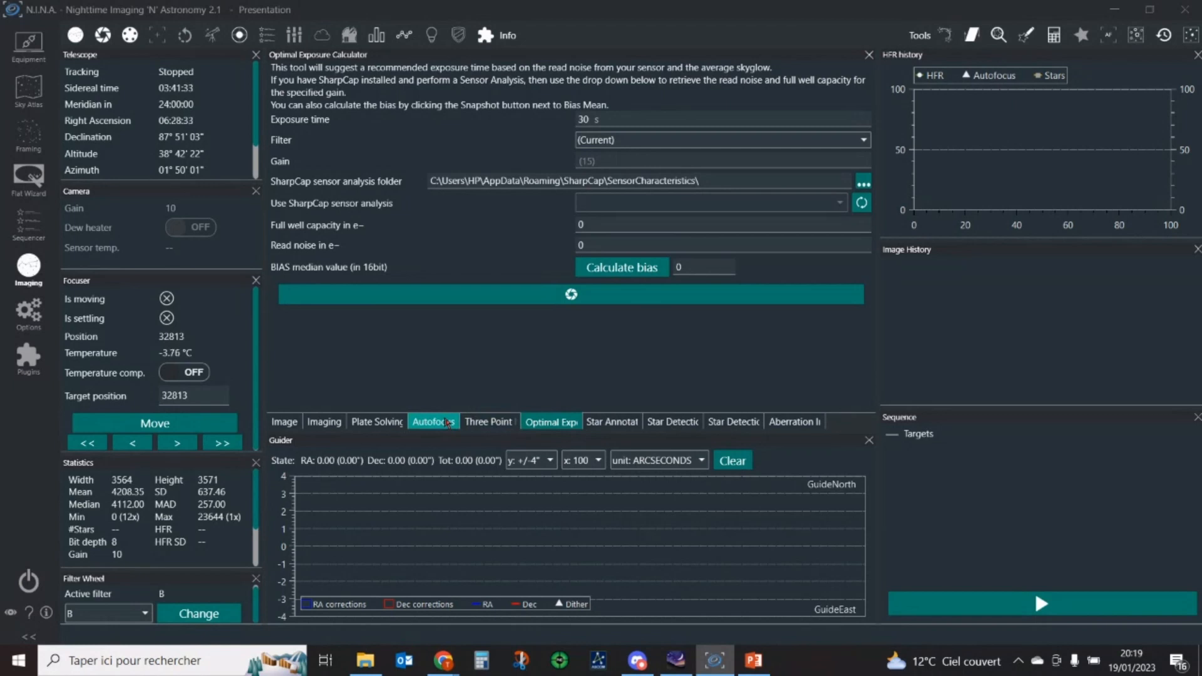
pyautogui.click(447, 422)
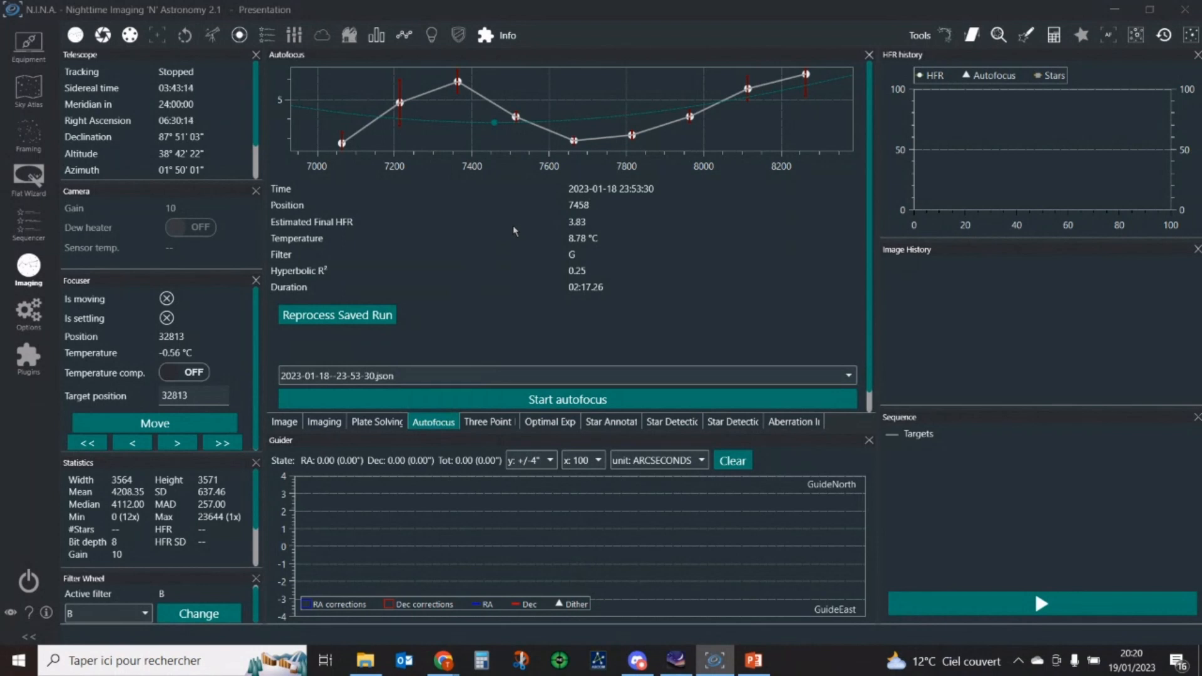
# Examine the Aberration Inspector's focus chart, tilt measurements, FWHM contour map and eccentricity vectors.
pyautogui.click(791, 428)
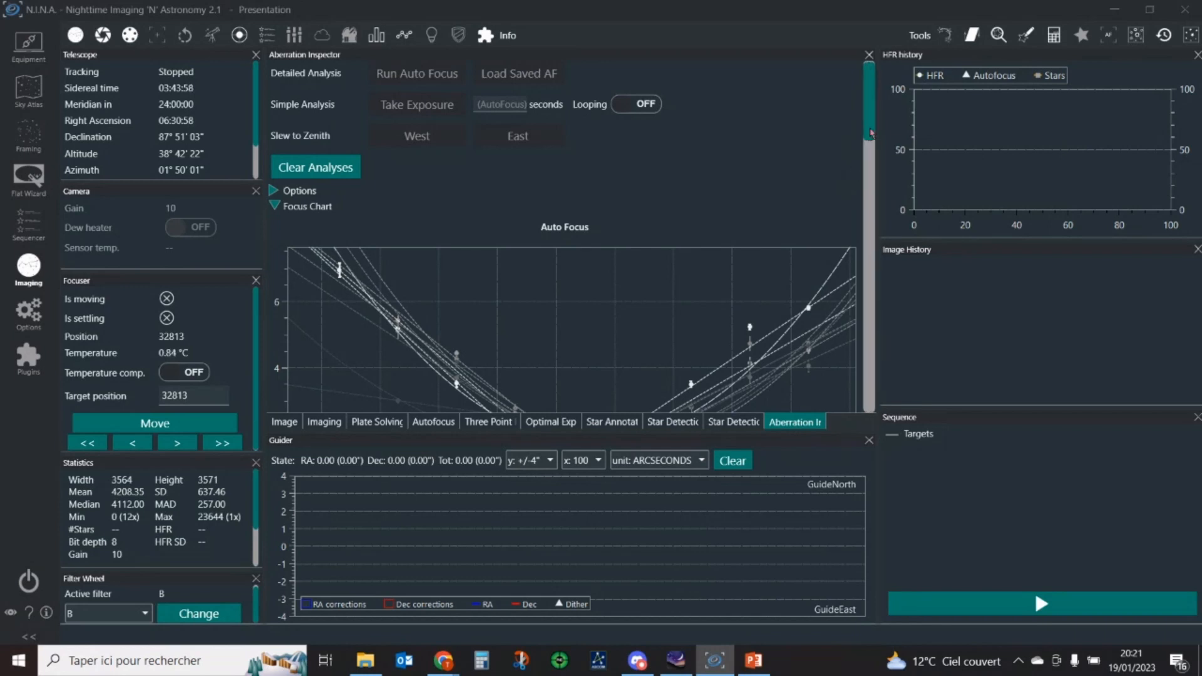
pyautogui.moveTo(870, 132); pyautogui.dragTo(870, 152)
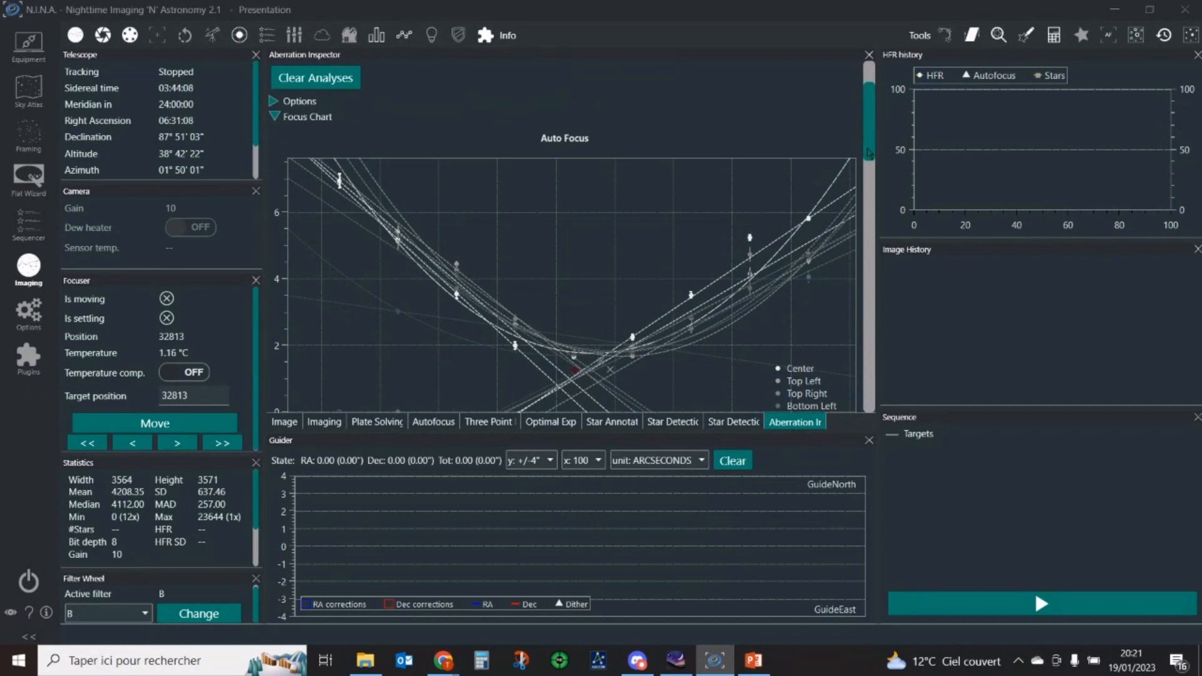
pyautogui.moveTo(869, 154); pyautogui.dragTo(874, 184)
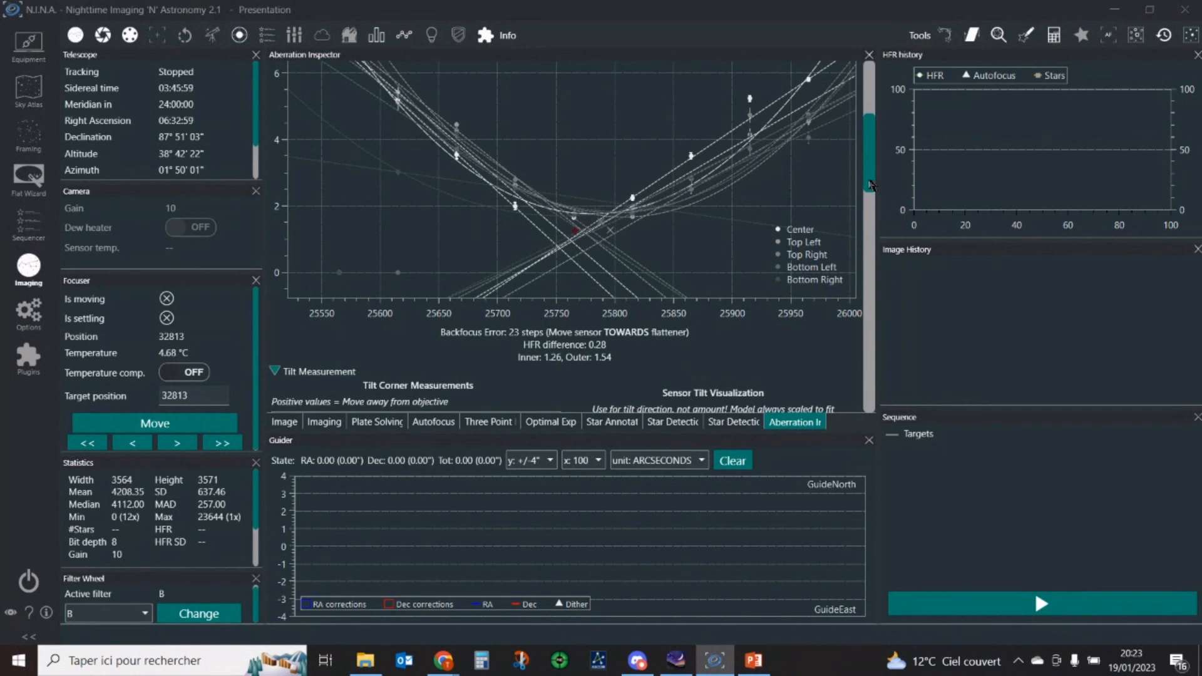
pyautogui.moveTo(870, 185); pyautogui.dragTo(872, 233)
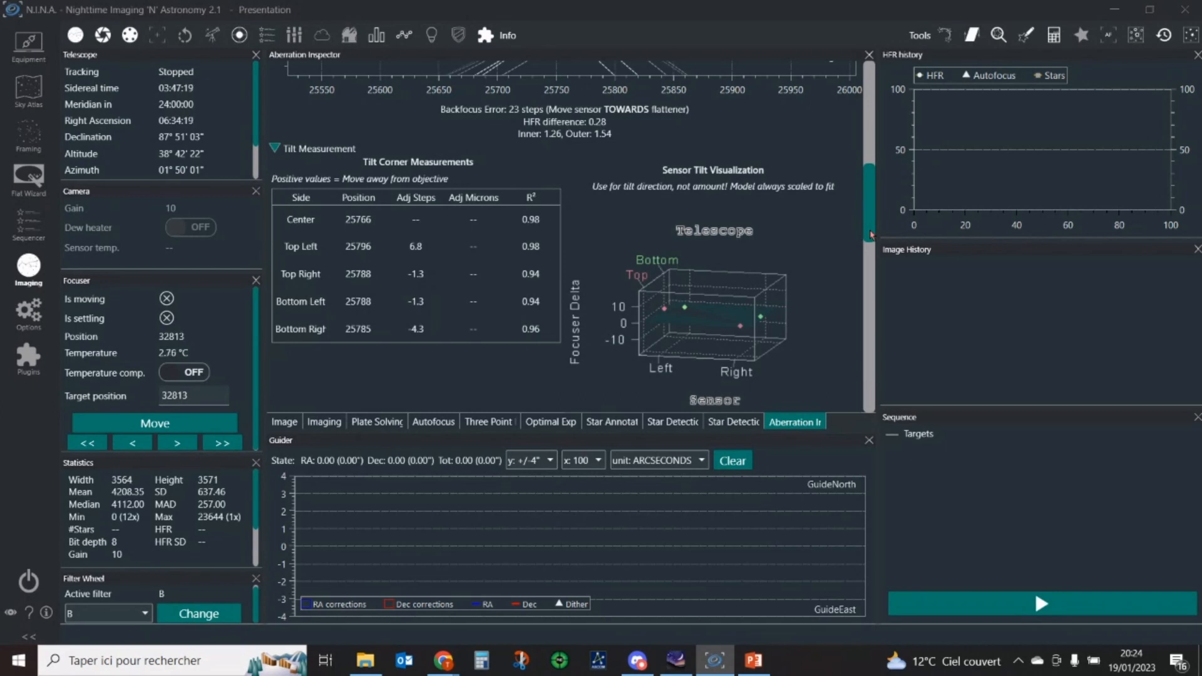
pyautogui.scroll(-2, 869, 230)
pyautogui.moveTo(869, 231)
pyautogui.mouseDown()
pyautogui.moveTo(874, 298)
pyautogui.moveTo(877, 238)
pyautogui.mouseUp()
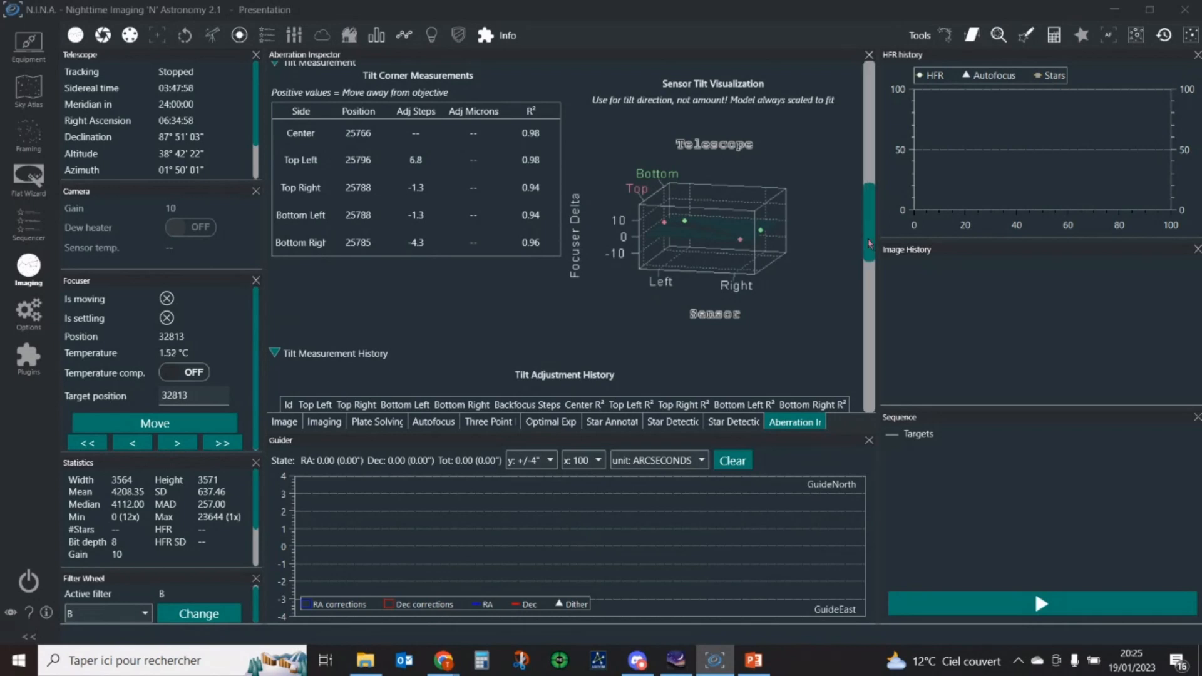
pyautogui.moveTo(869, 244); pyautogui.dragTo(861, 333)
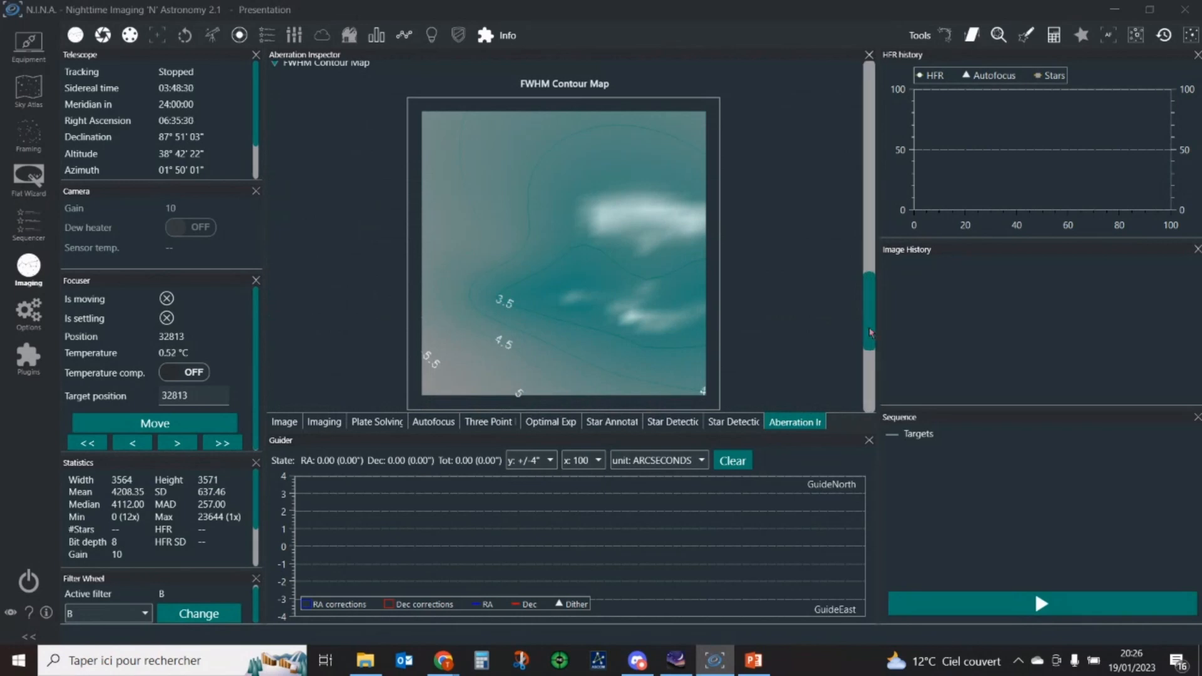
pyautogui.moveTo(870, 332); pyautogui.dragTo(867, 397)
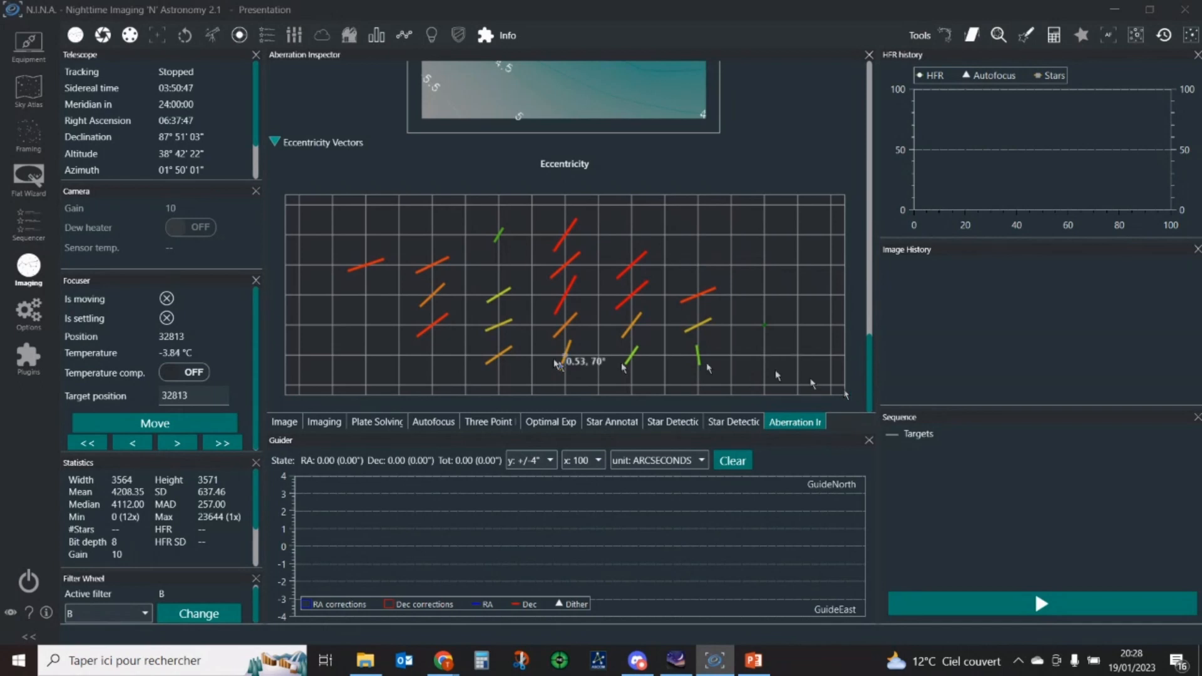
# Browse the list of plugins available for installation, back to its beginning.
pyautogui.click(29, 358)
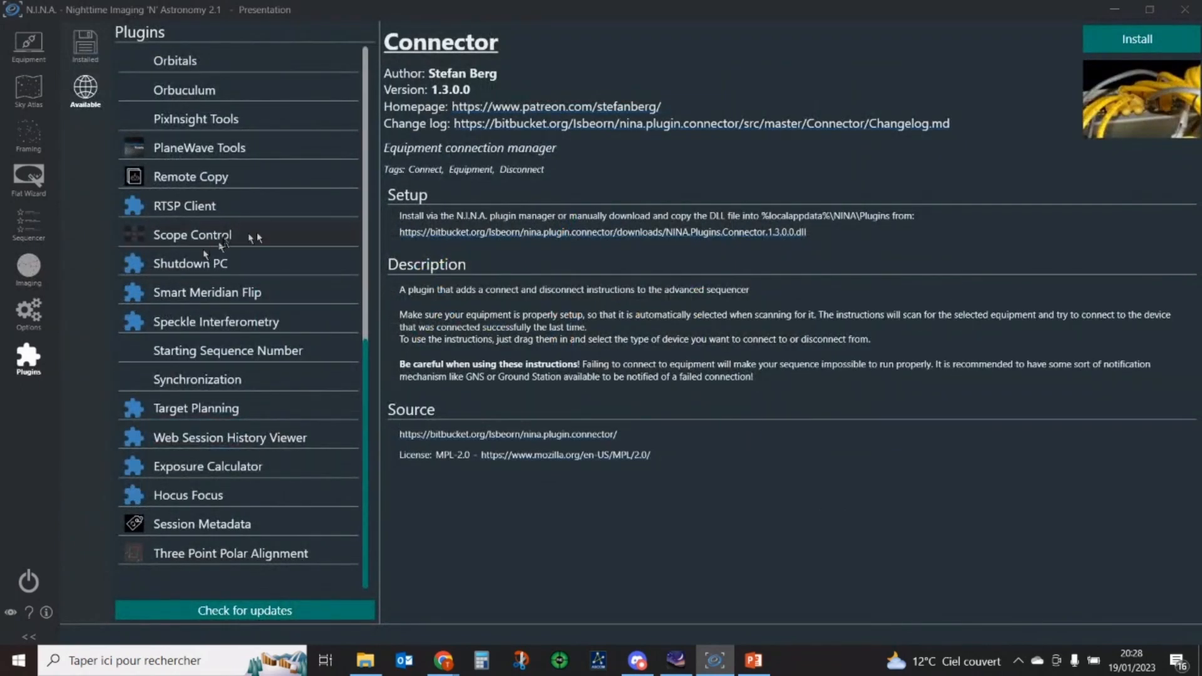
pyautogui.moveTo(366, 425); pyautogui.dragTo(378, 148)
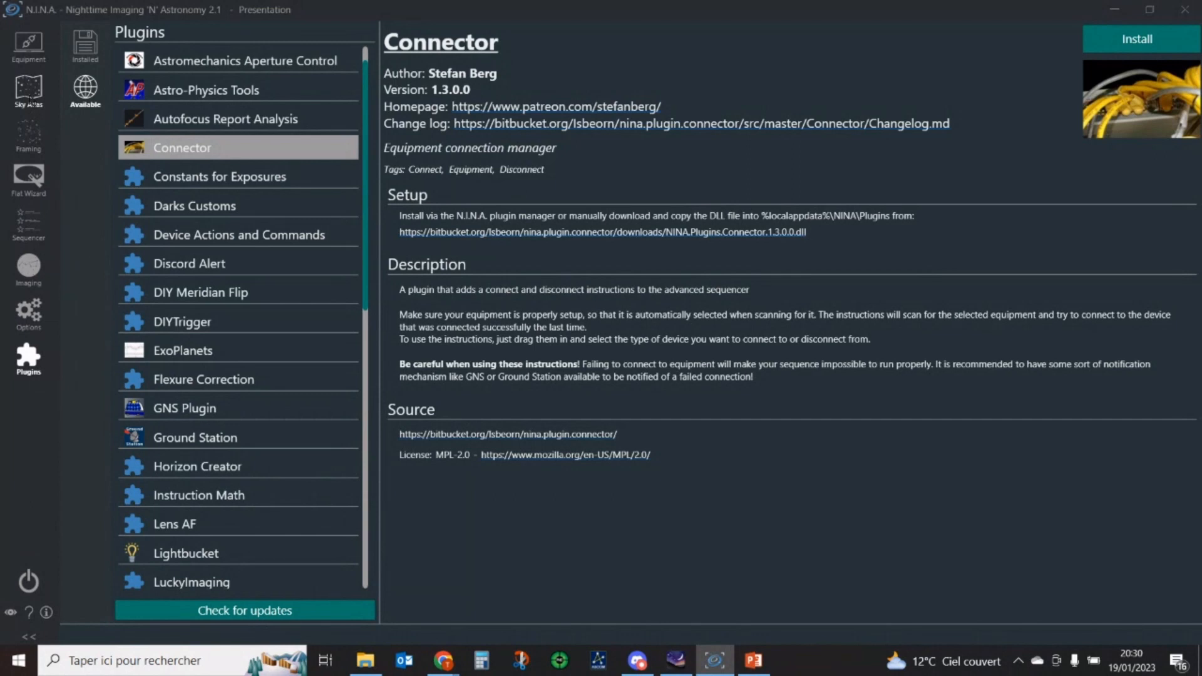
# Run an unfiltered Sky Atlas search ordered by descending size and inspect the object type and constellation filters.
pyautogui.click(30, 101)
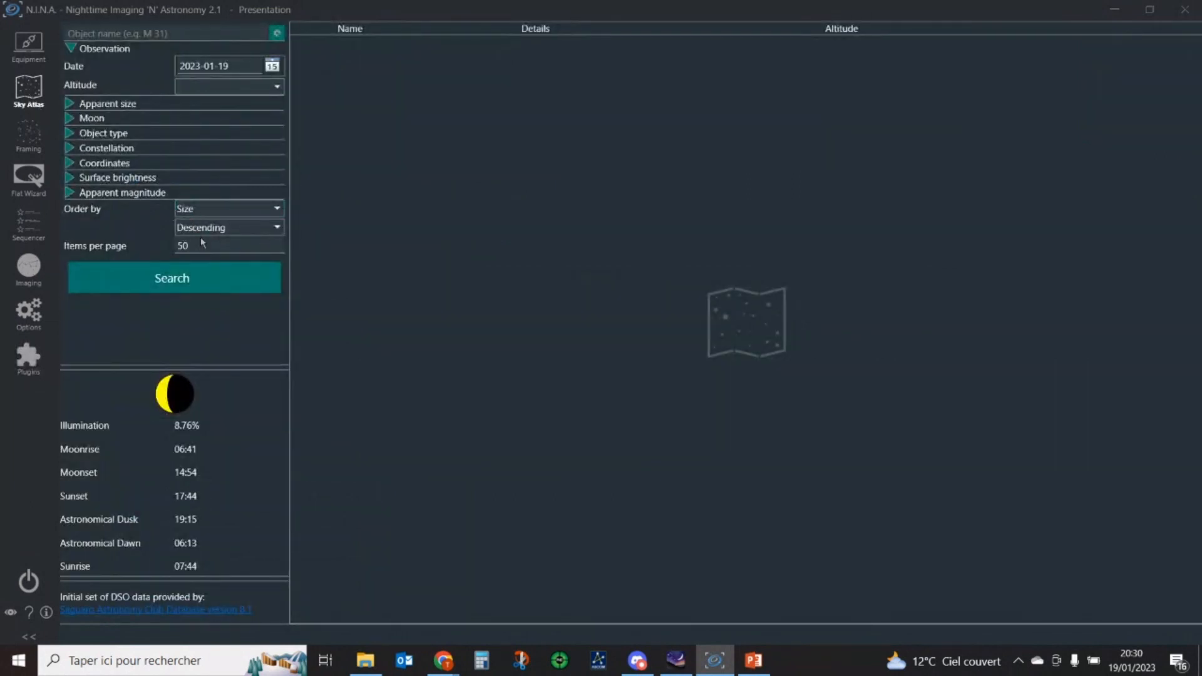
pyautogui.click(186, 285)
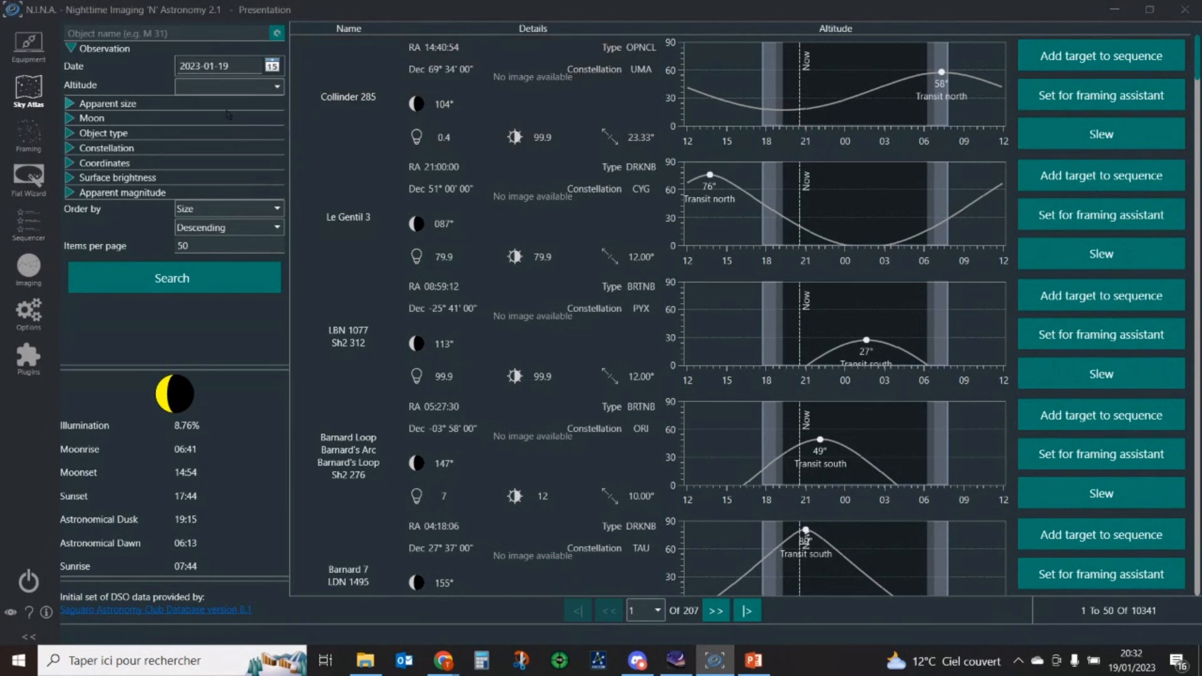
pyautogui.click(70, 134)
pyautogui.click(70, 133)
pyautogui.click(71, 149)
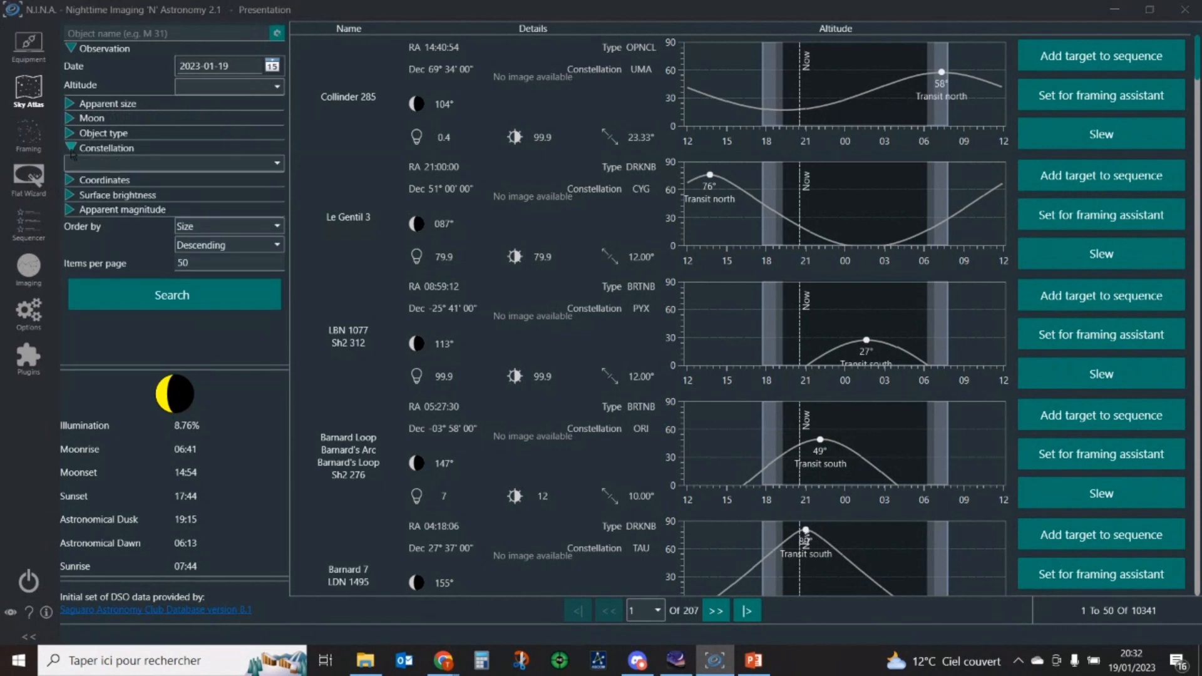
pyautogui.click(72, 151)
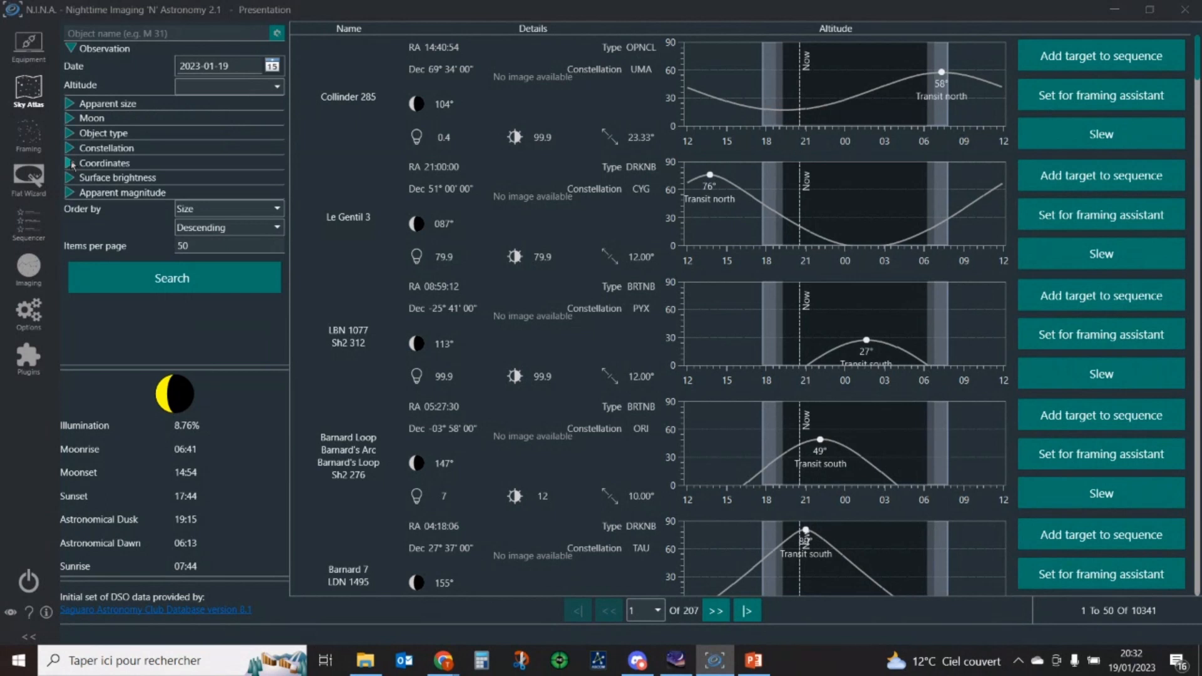
# Expand the Sky Atlas coordinate filters and check the declination grid above the southern horizon in Stellarium.
pyautogui.click(72, 164)
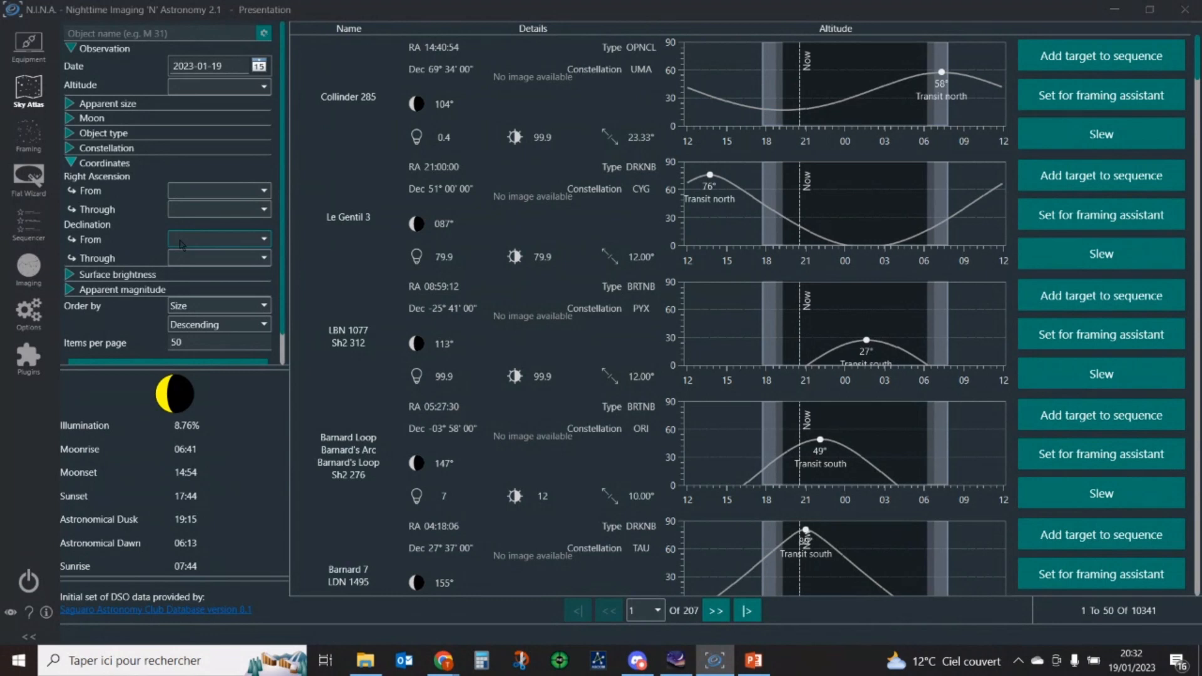
pyautogui.click(674, 661)
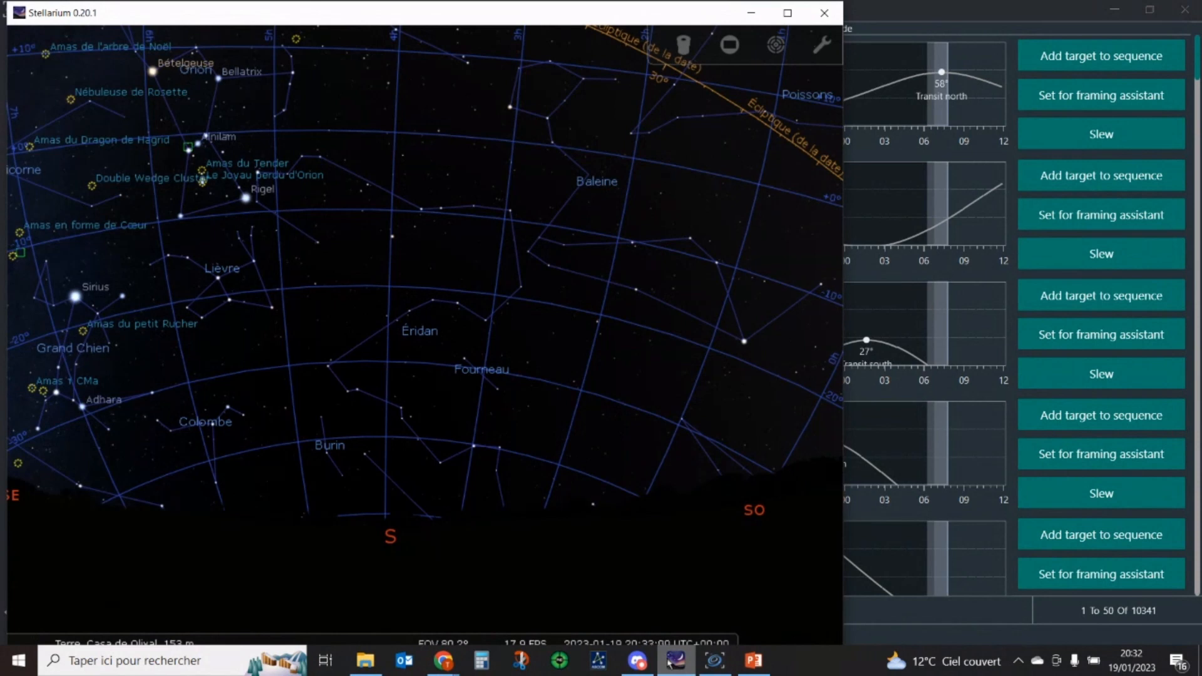
pyautogui.moveTo(593, 612)
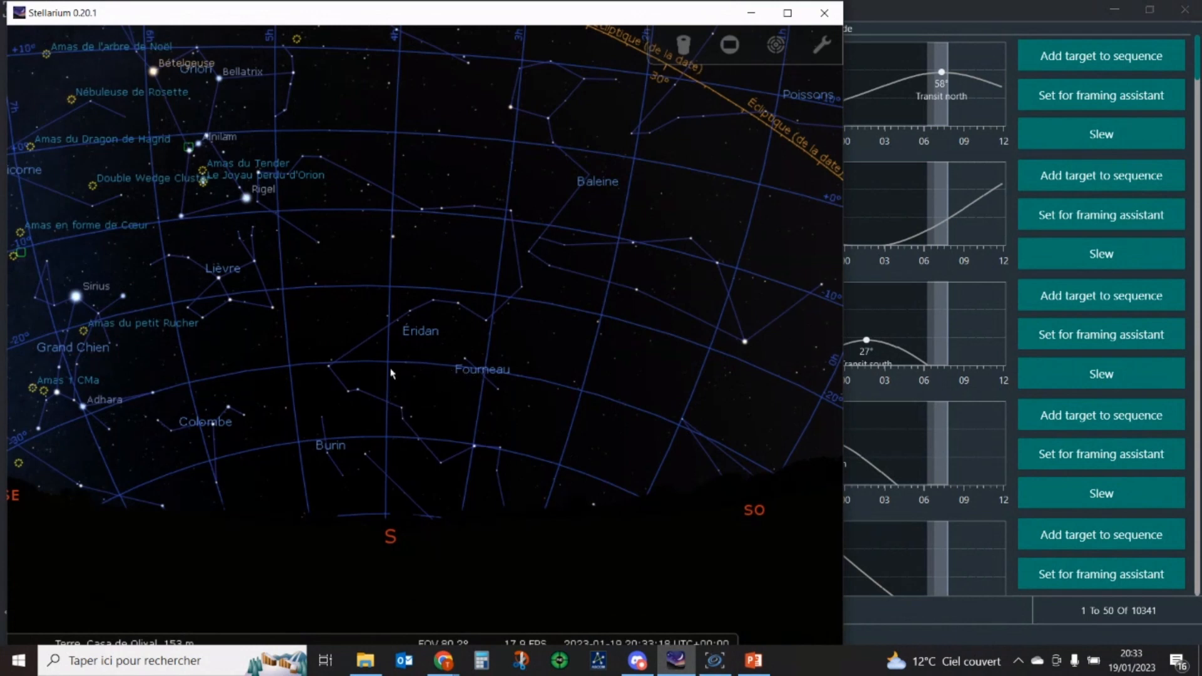
pyautogui.click(750, 17)
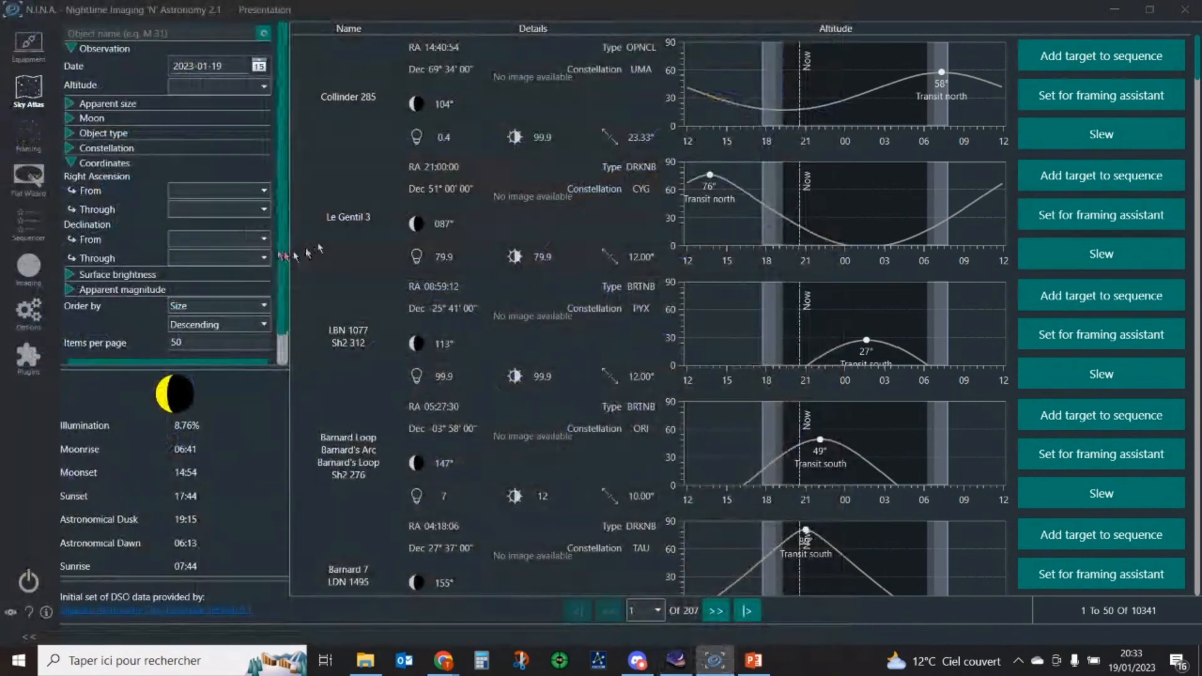
# Search the Sky Atlas for objects with declination from 90 through -30.
pyautogui.click(264, 241)
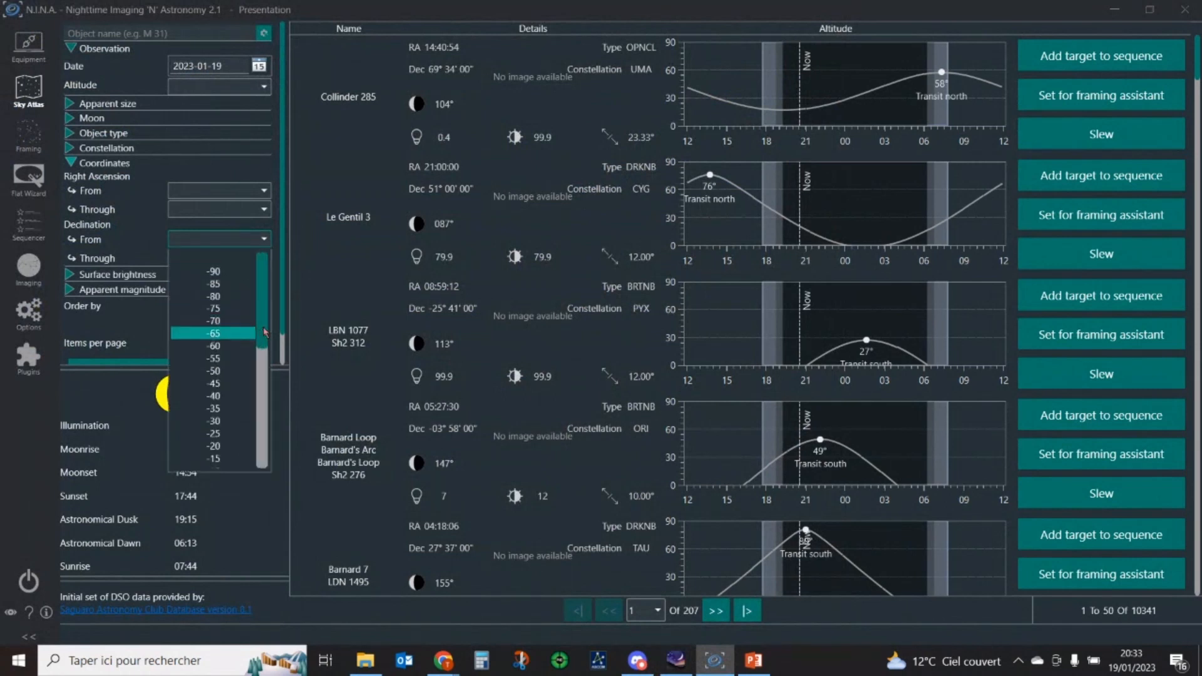
pyautogui.scroll(-2, 262, 350)
pyautogui.moveTo(263, 351); pyautogui.dragTo(271, 461)
pyautogui.click(241, 460)
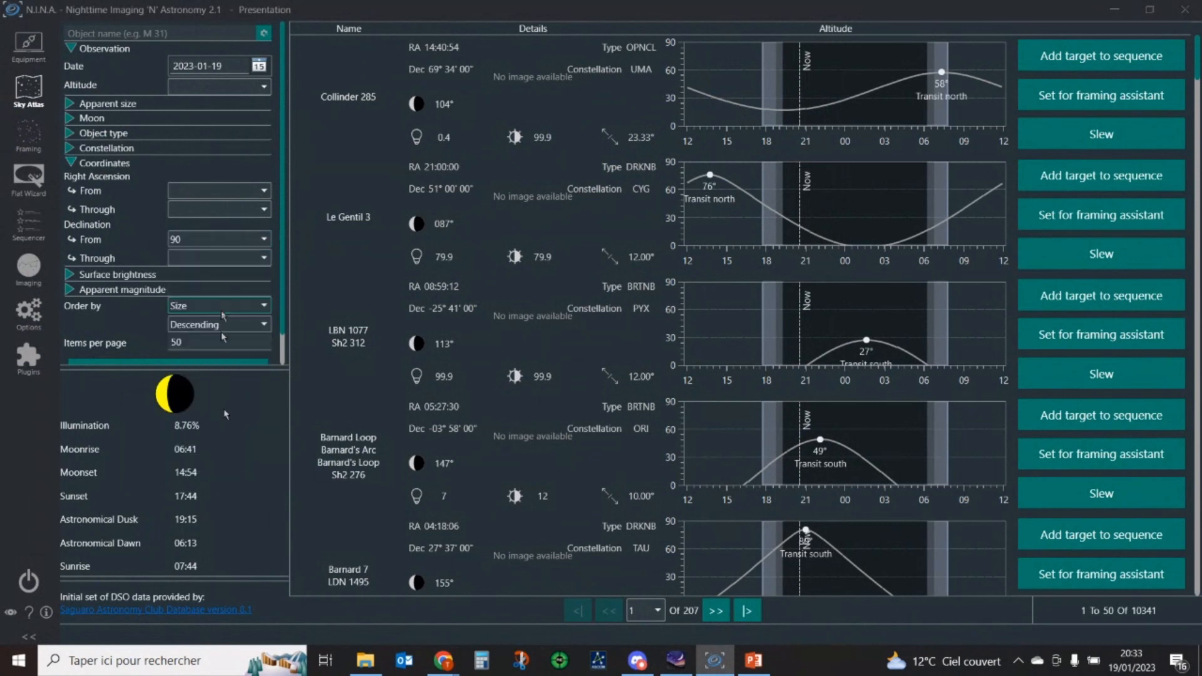
pyautogui.click(262, 259)
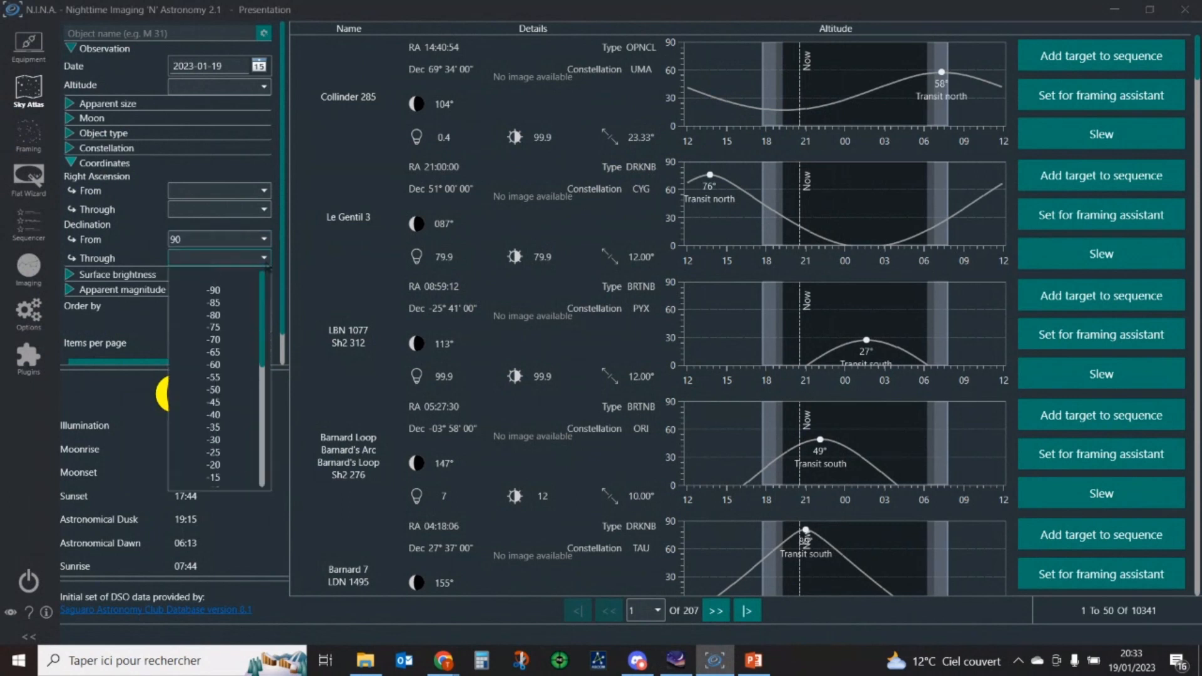
pyautogui.click(241, 439)
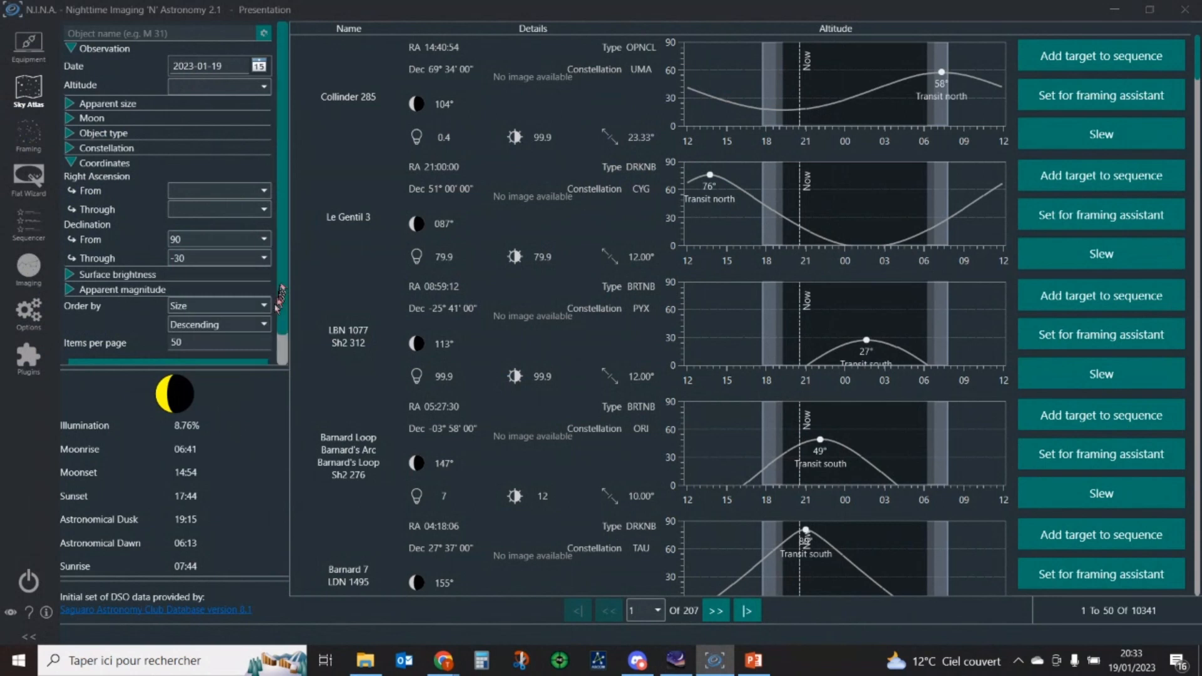
pyautogui.scroll(-2, 281, 294)
pyautogui.scroll(-1, 281, 310)
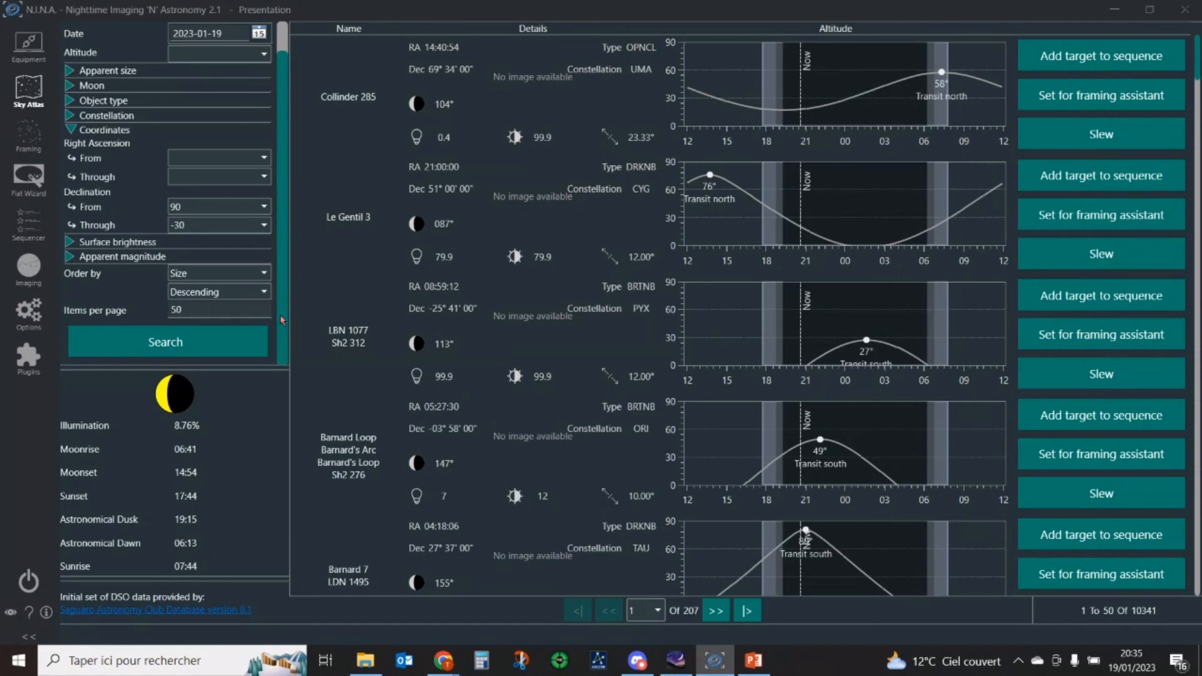
pyautogui.click(175, 343)
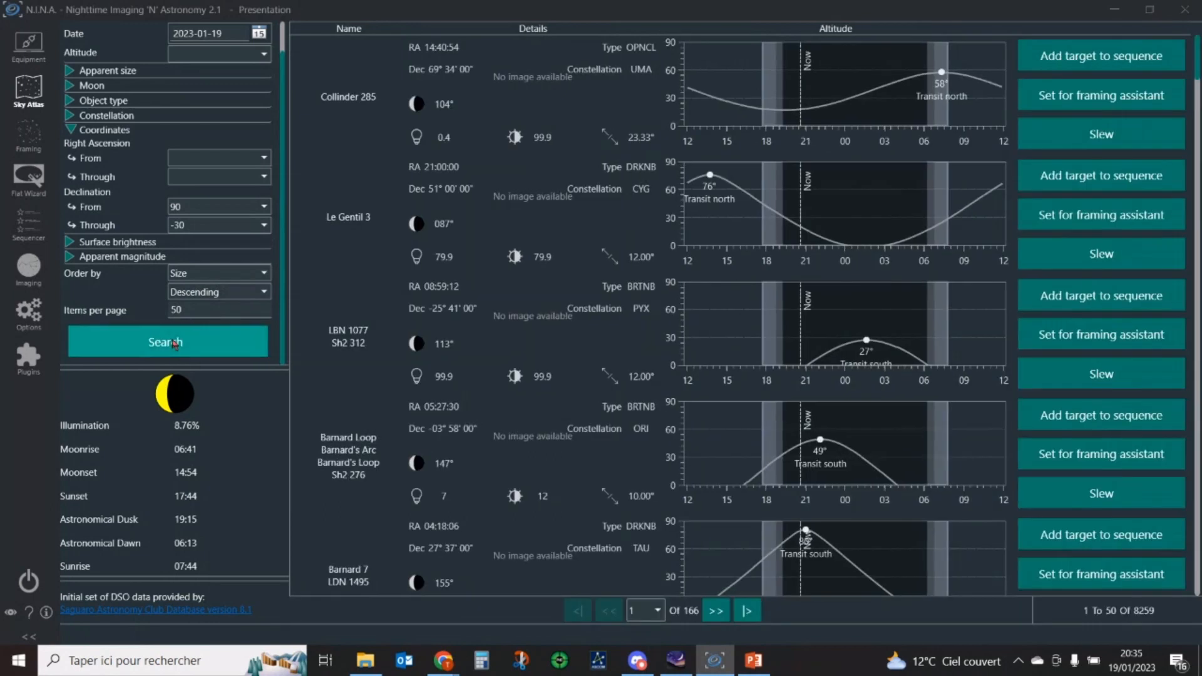
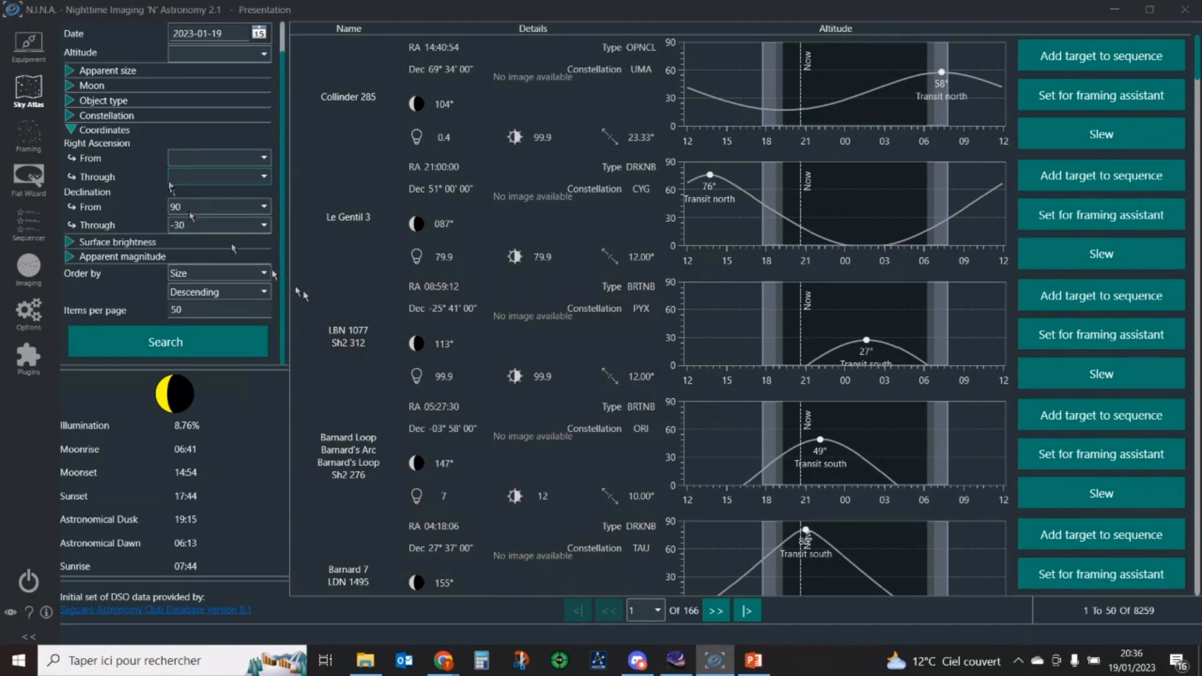
# Narrow the Sky Atlas search to right ascension from 2 through 3 and run it again.
pyautogui.click(187, 159)
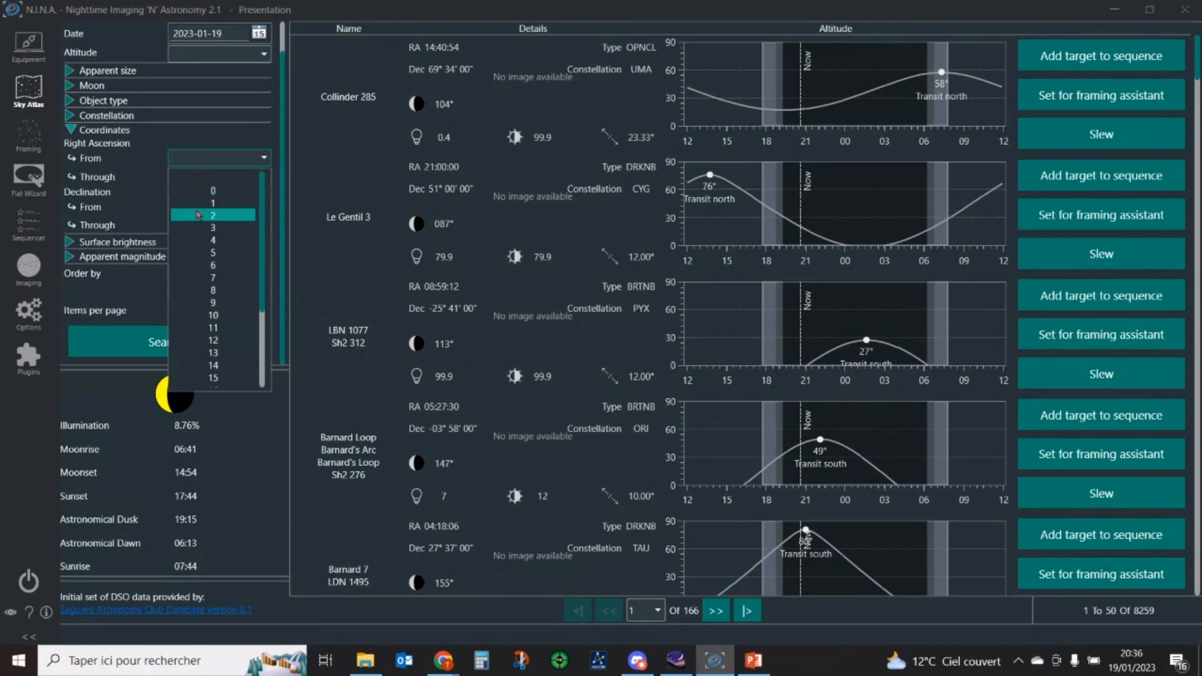
pyautogui.click(198, 215)
pyautogui.click(190, 175)
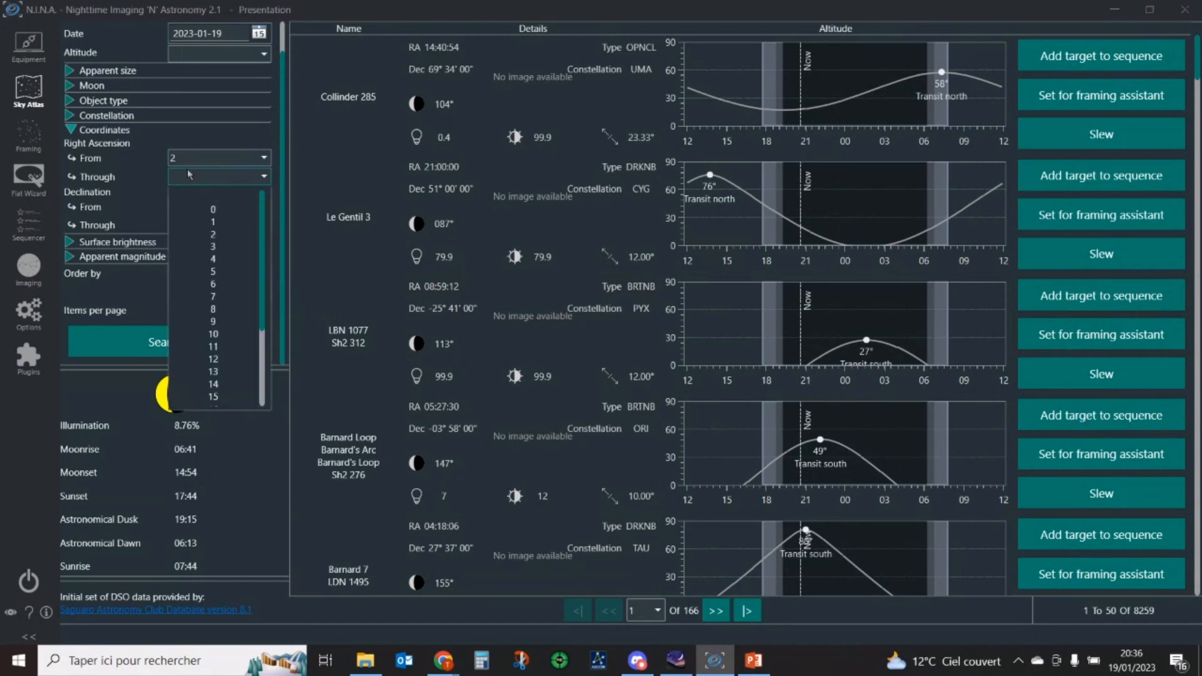
pyautogui.click(213, 246)
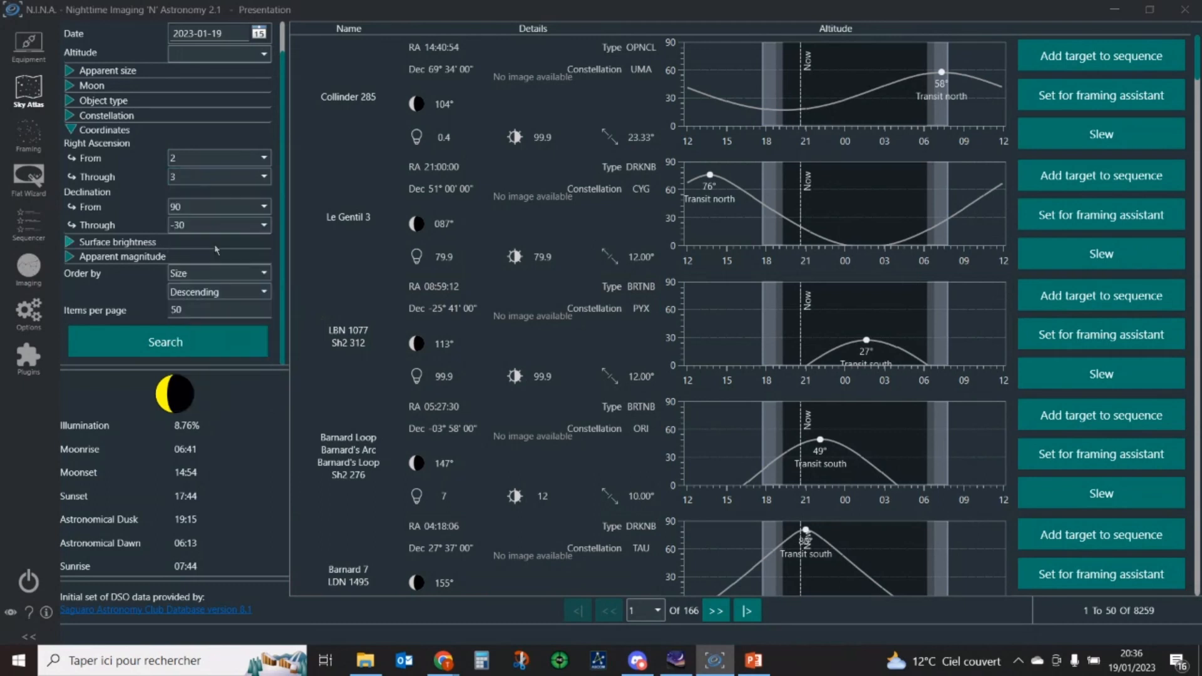
pyautogui.click(183, 346)
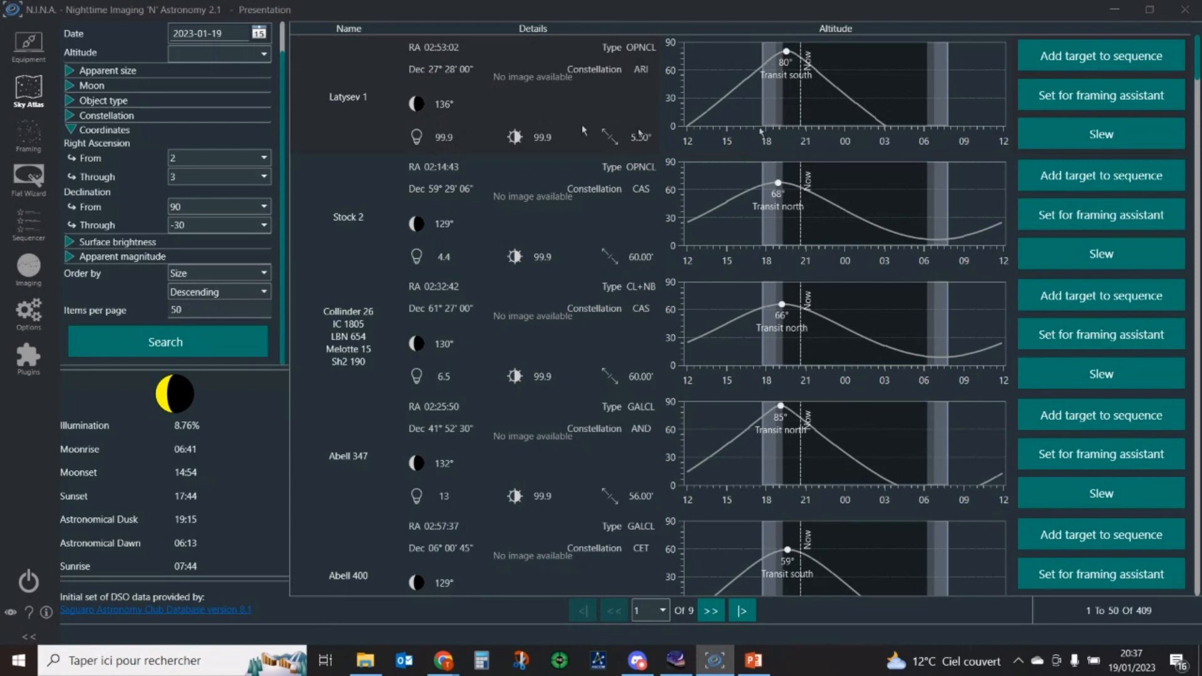
# Widen the Sky Atlas right ascension filter to 1 through 8 and run the search again.
pyautogui.click(190, 159)
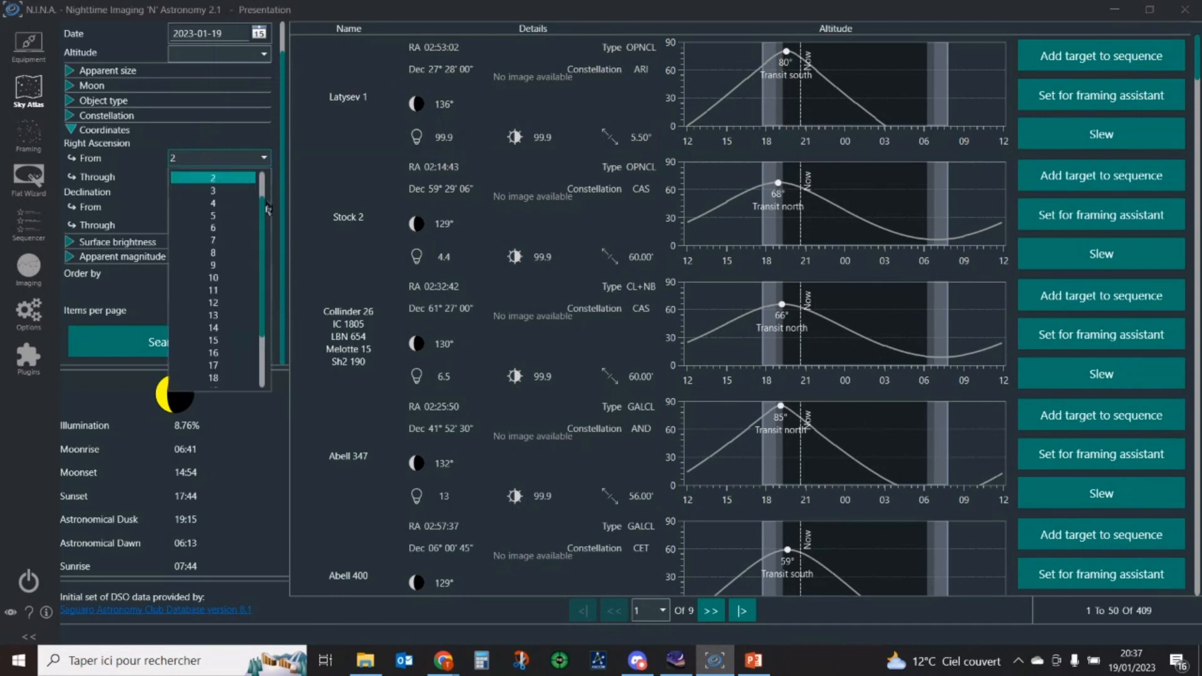
pyautogui.scroll(1, 261, 186)
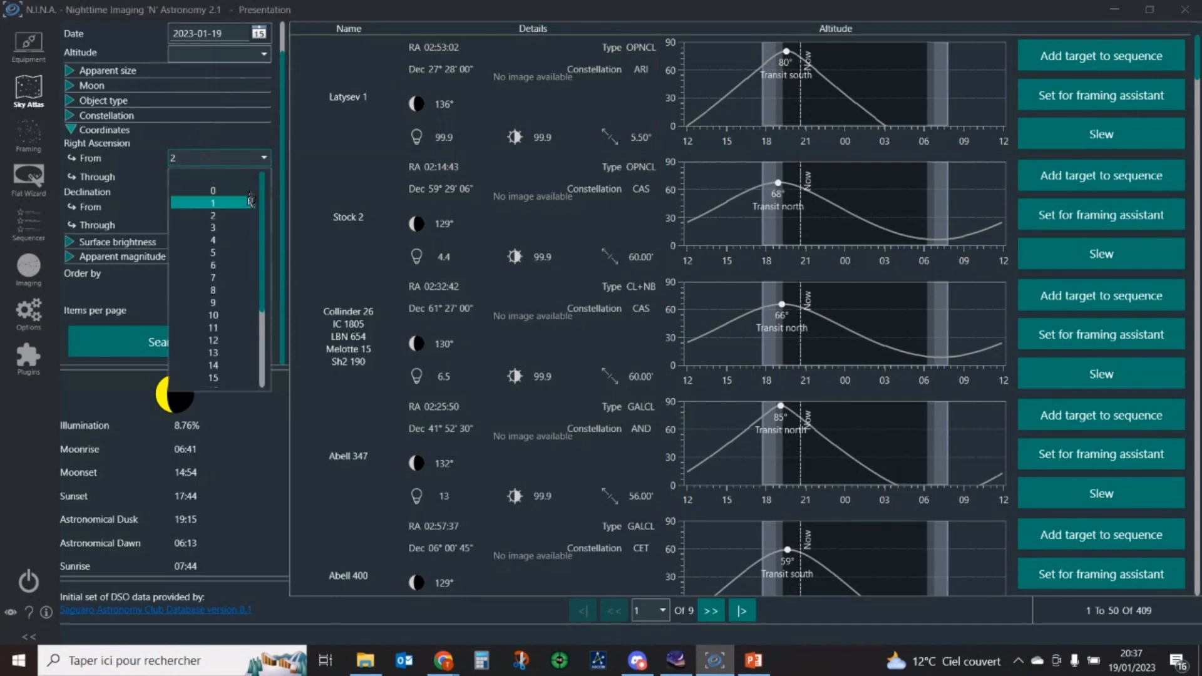
pyautogui.click(251, 203)
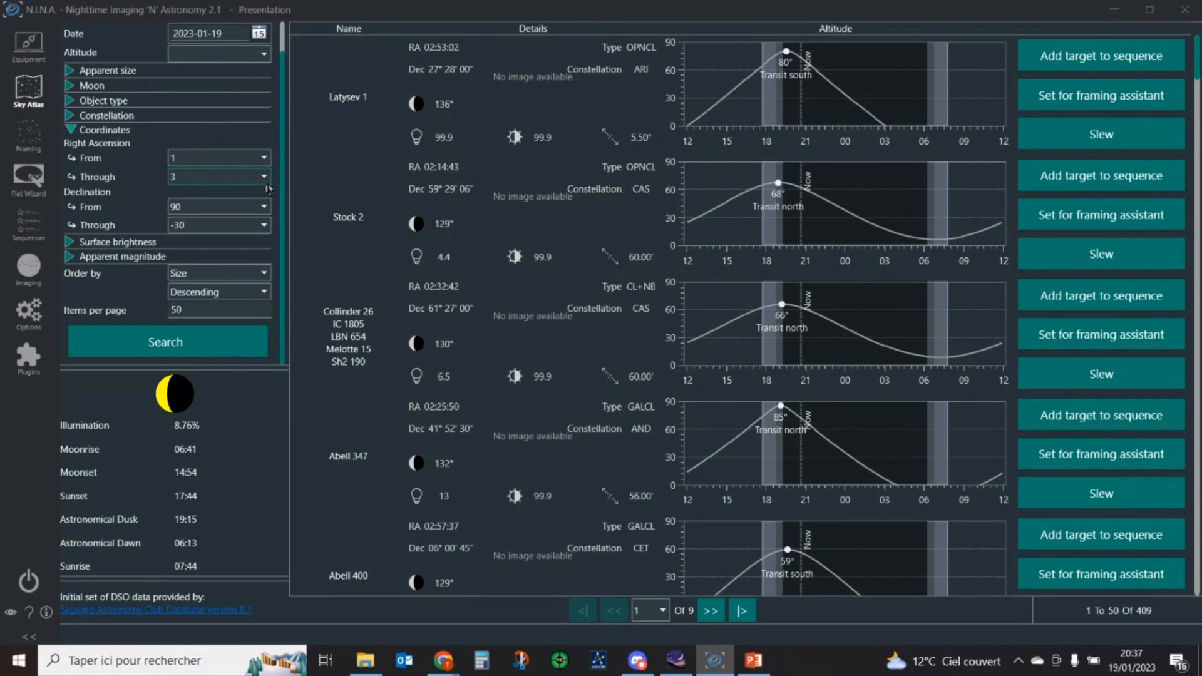
pyautogui.click(270, 183)
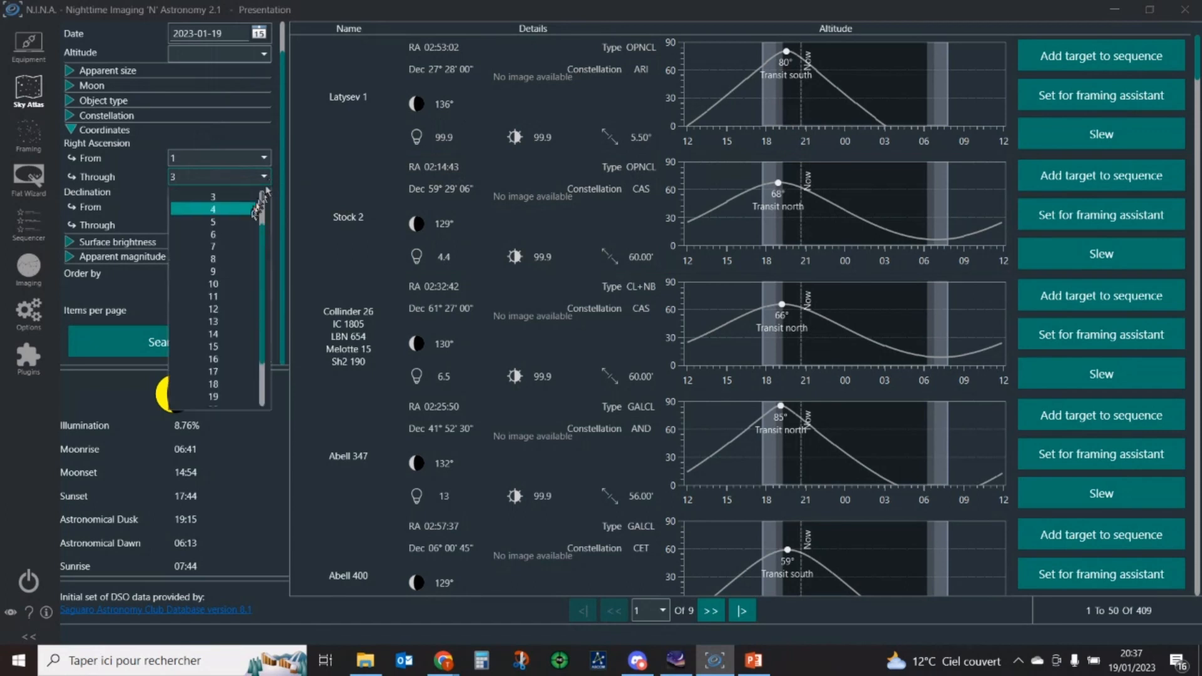
pyautogui.click(244, 258)
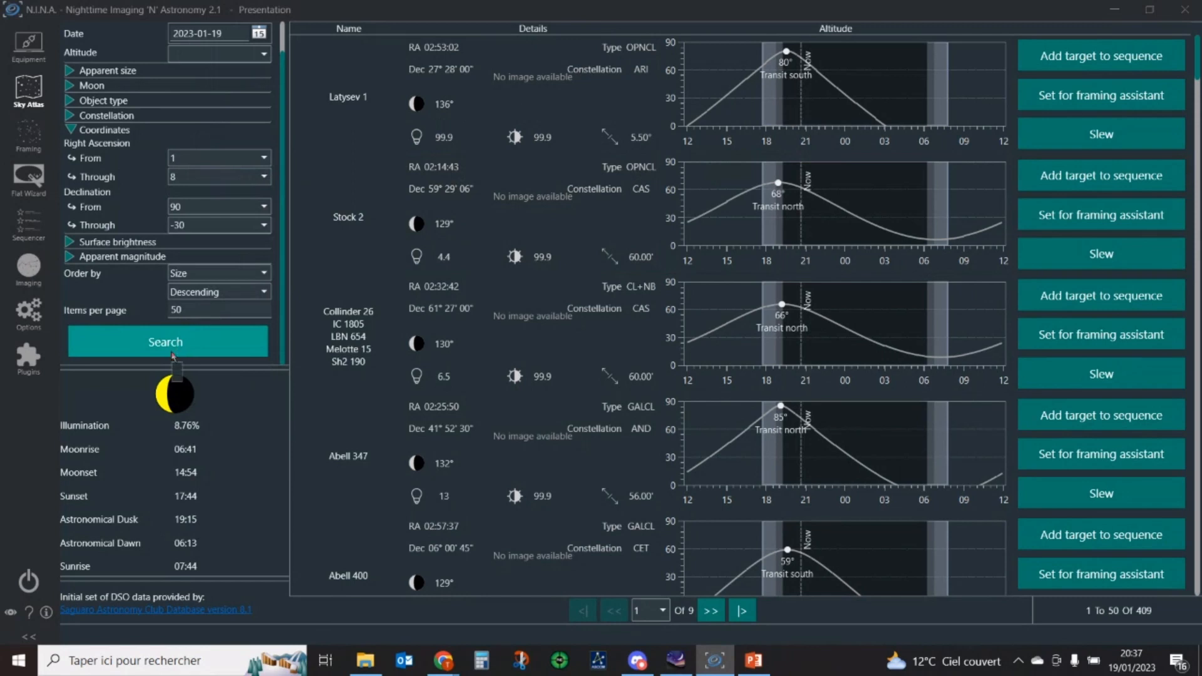
pyautogui.click(172, 354)
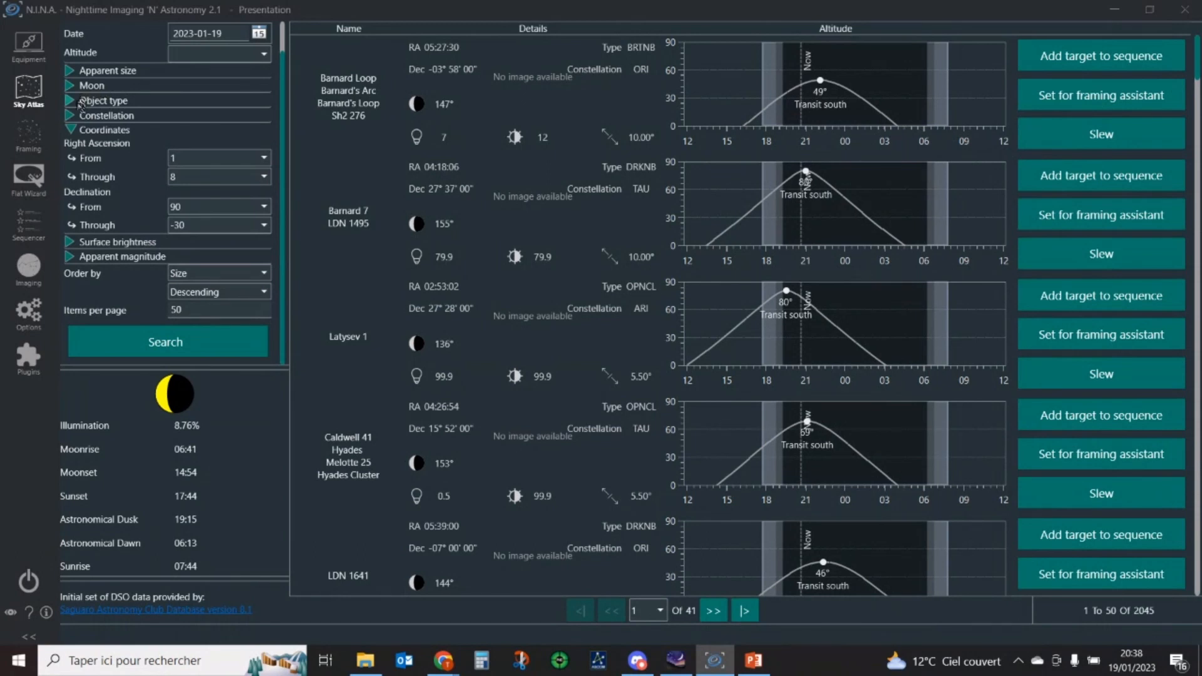
pyautogui.click(72, 116)
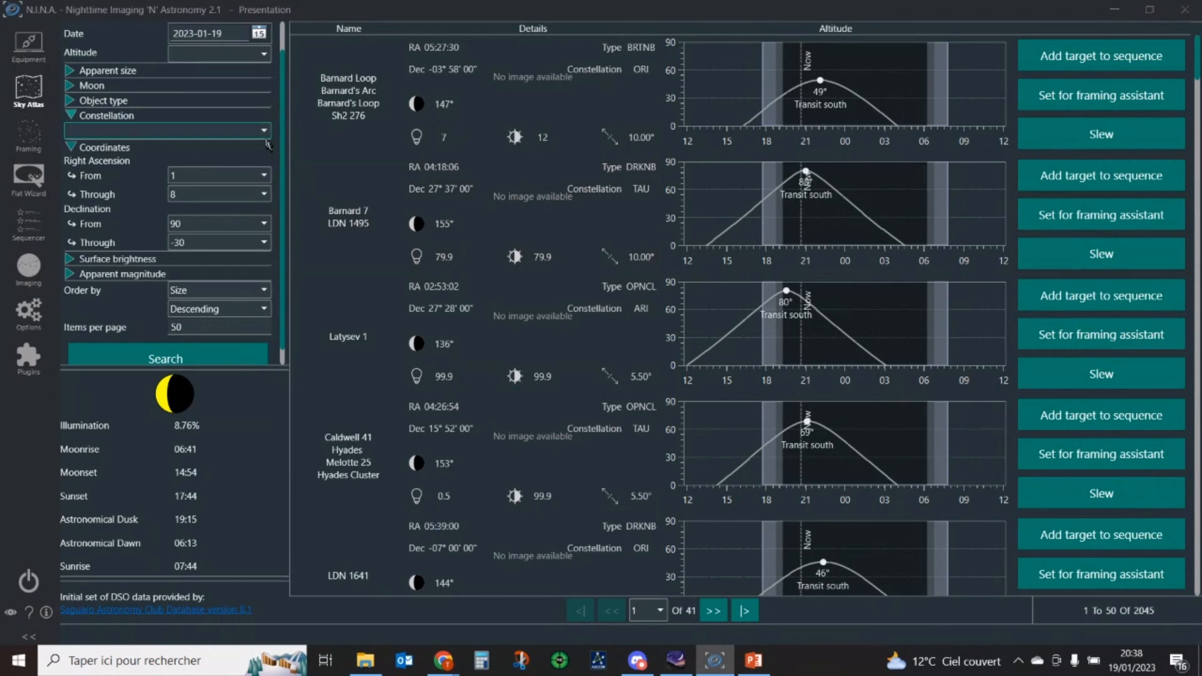
pyautogui.click(264, 131)
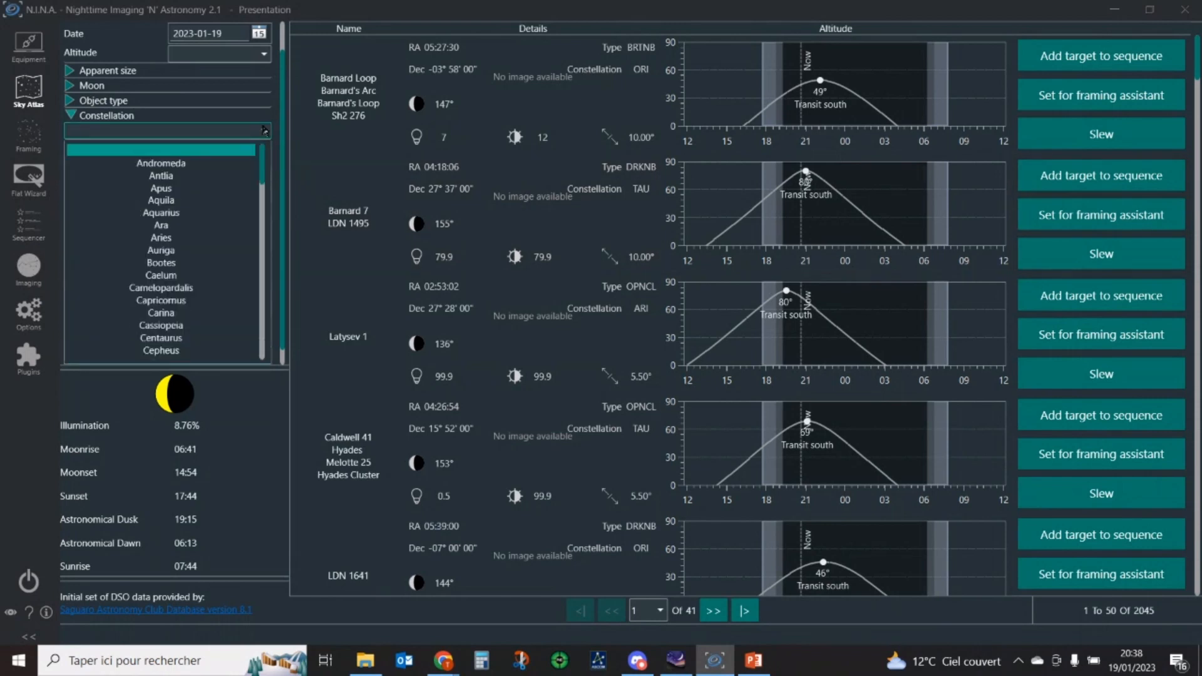
pyautogui.click(263, 130)
pyautogui.click(76, 116)
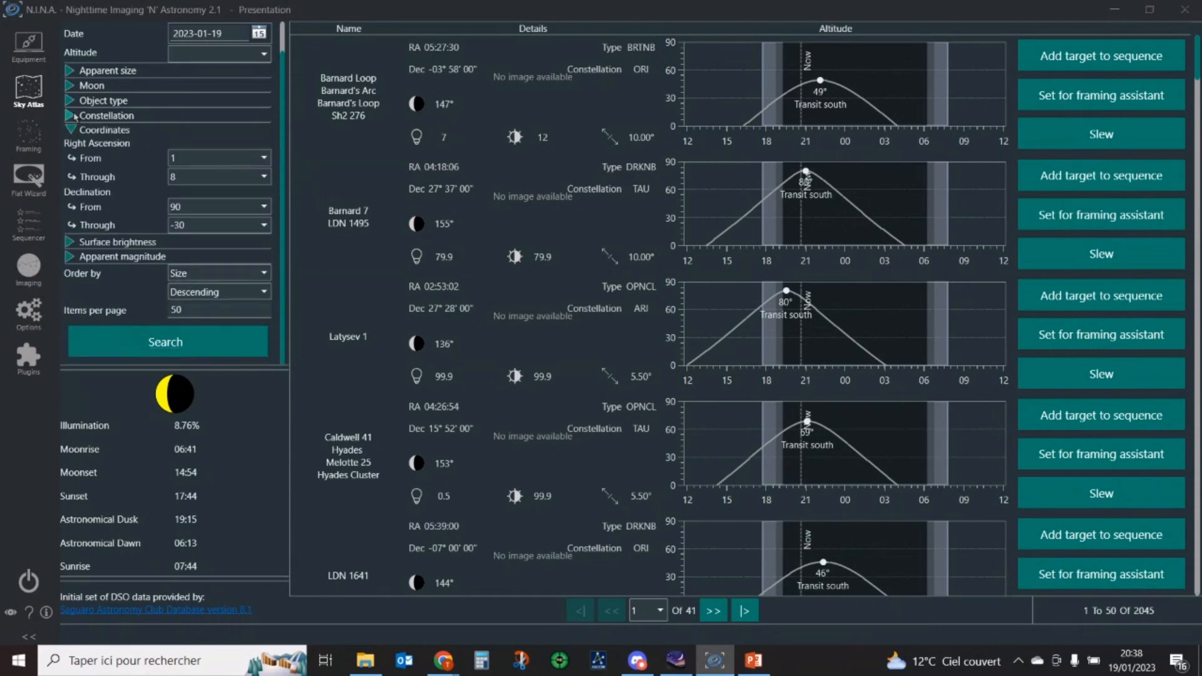
# Restrict the Sky Atlas search to the Galaxy object type and run it again.
pyautogui.click(70, 101)
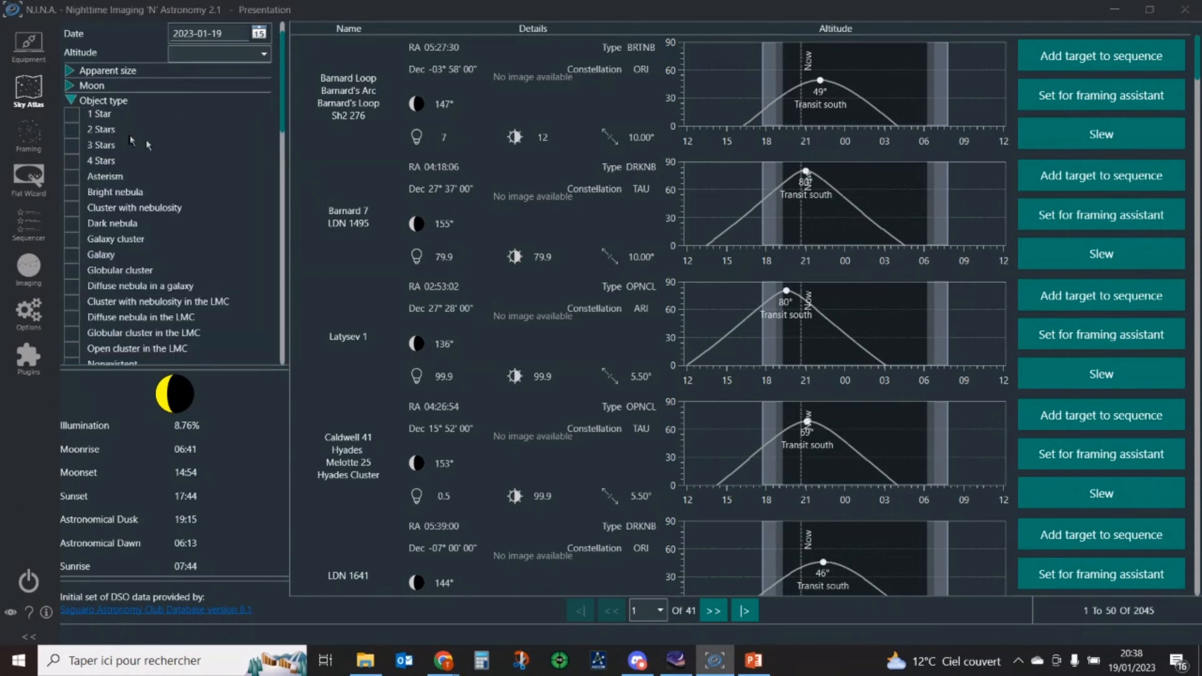
pyautogui.moveTo(283, 97); pyautogui.dragTo(280, 111)
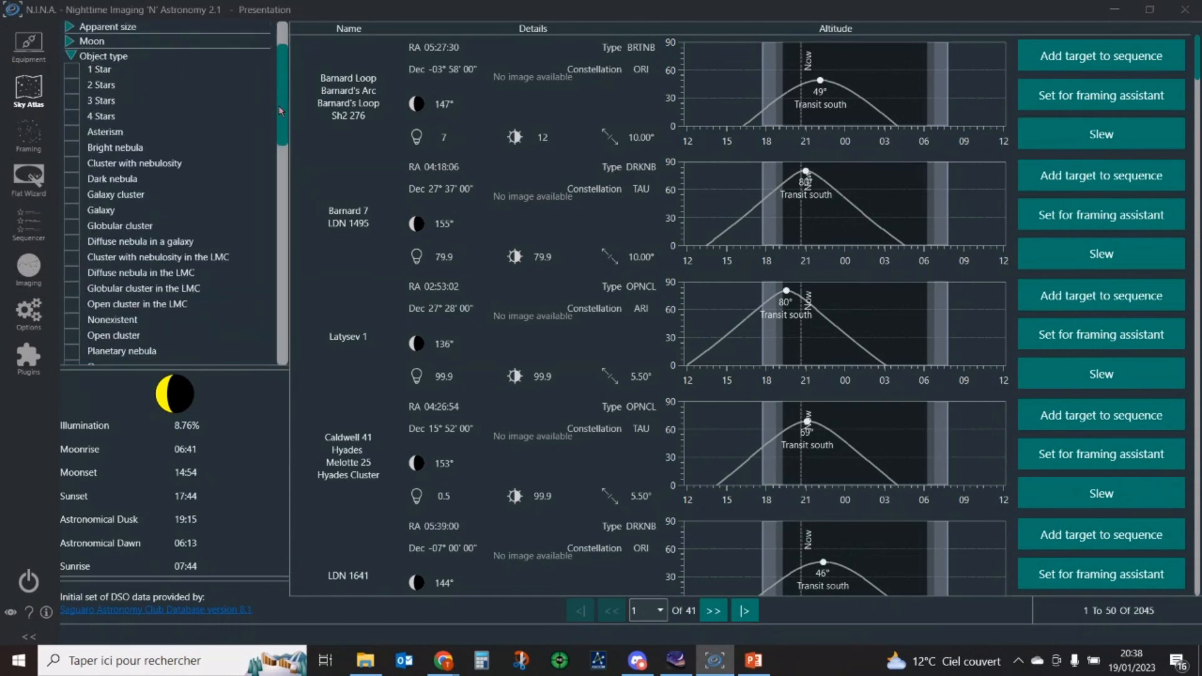
pyautogui.click(72, 210)
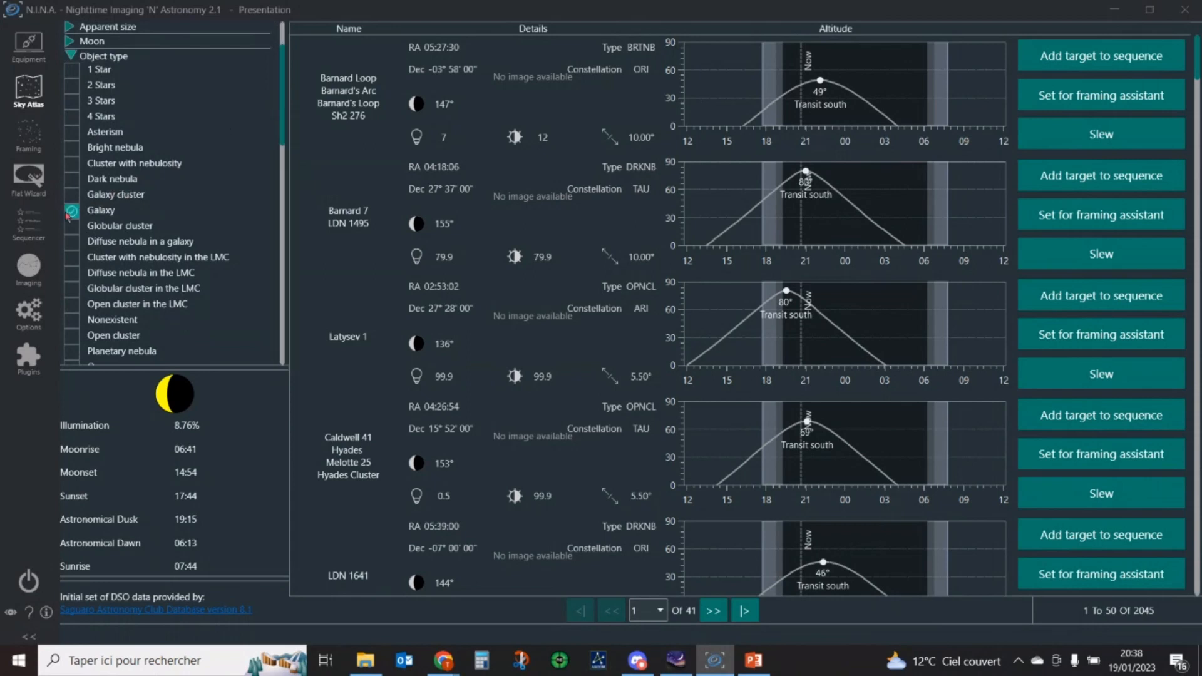
pyautogui.moveTo(281, 136); pyautogui.dragTo(279, 156)
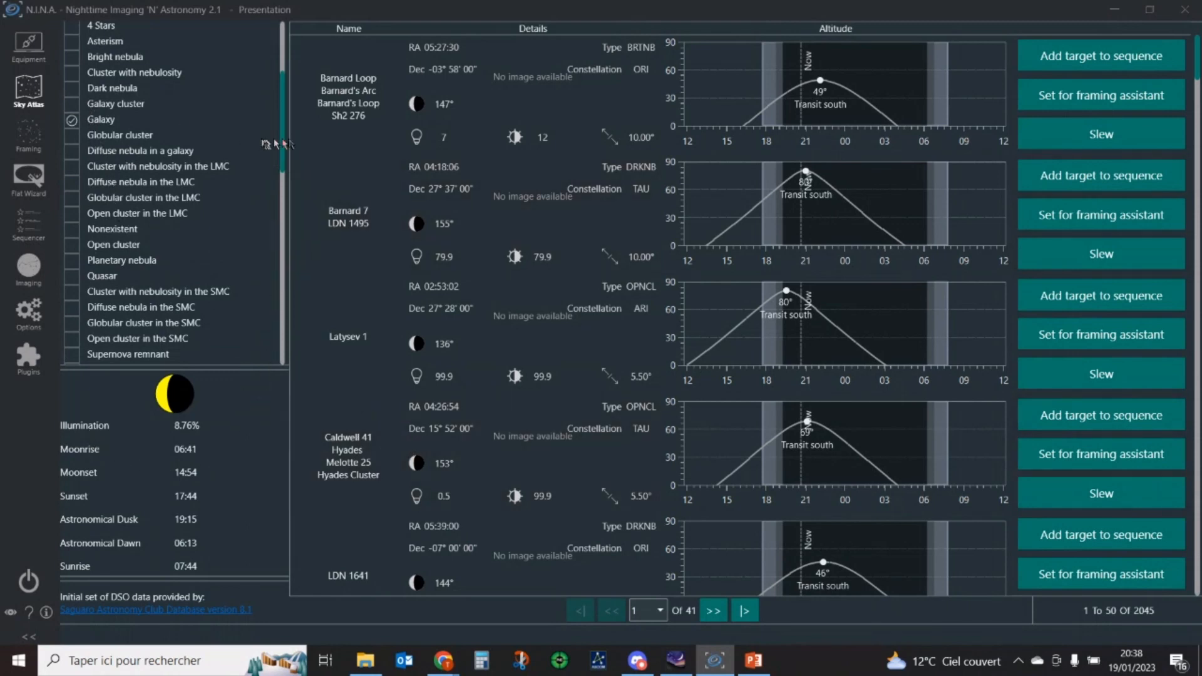
pyautogui.scroll(5, 285, 141)
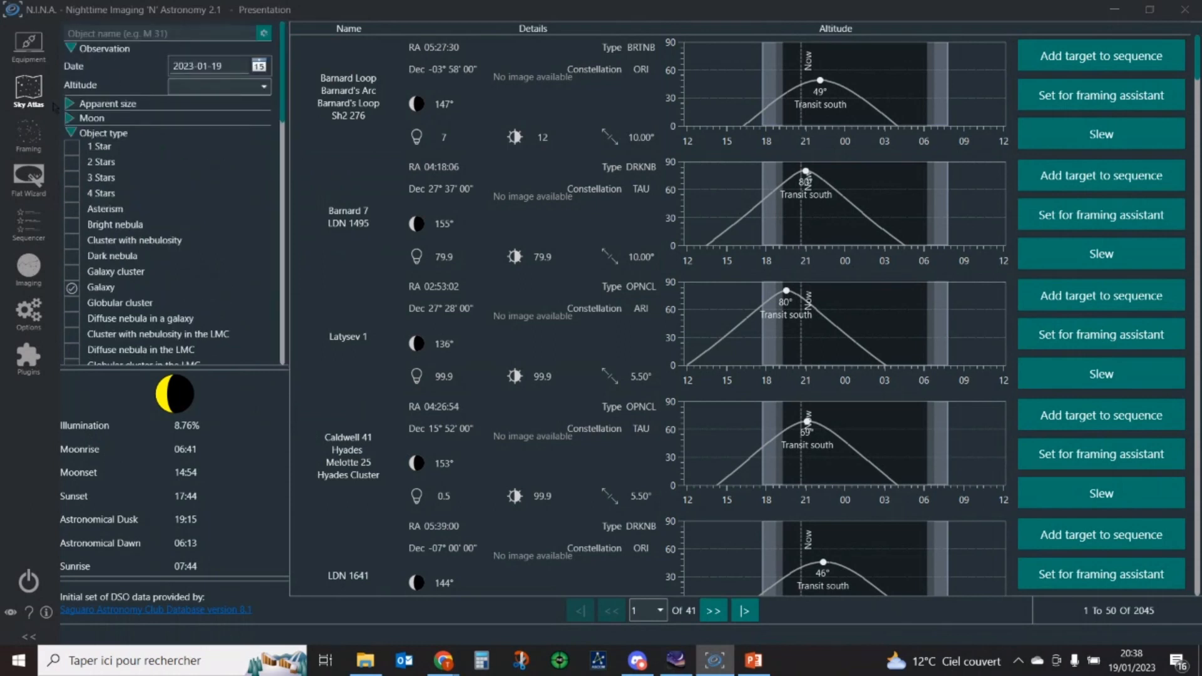
pyautogui.click(70, 133)
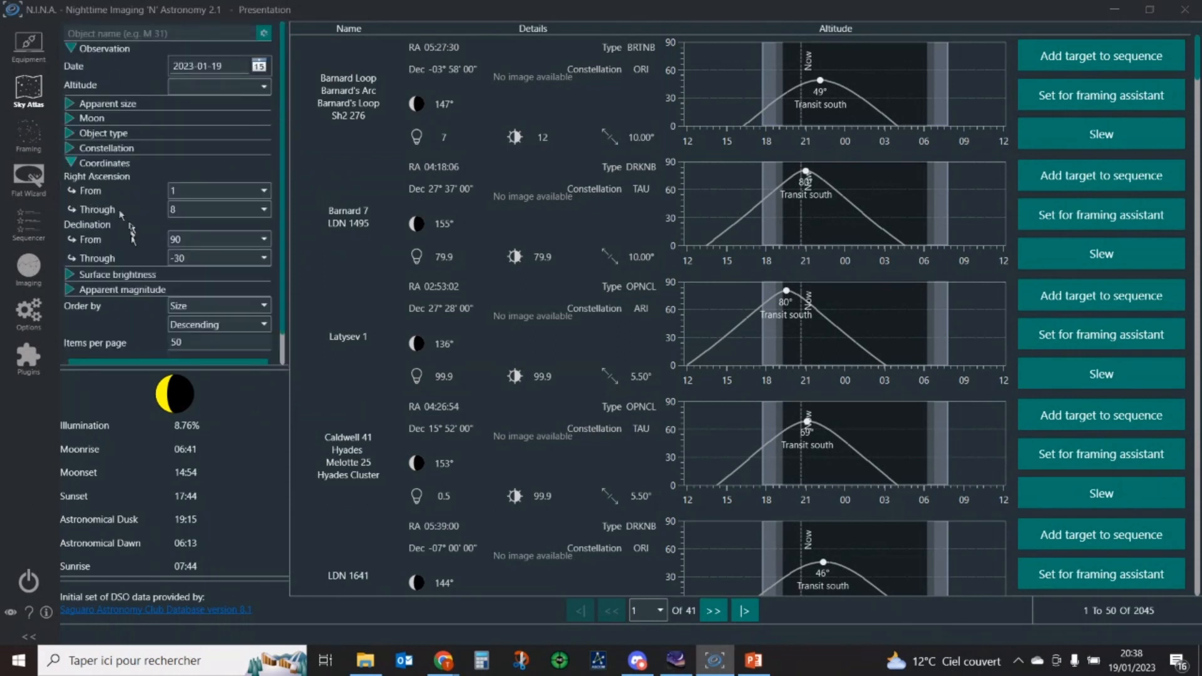
pyautogui.click(128, 362)
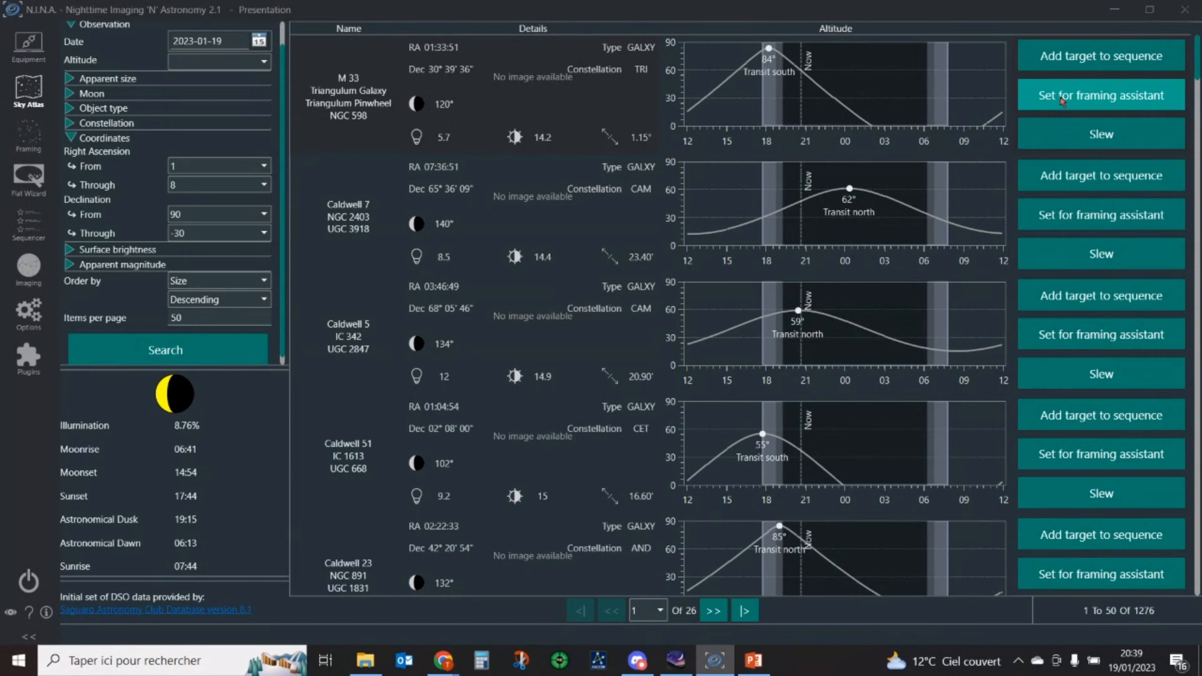
# Send the M 33 Triangulum Galaxy result to the framing assistant and review its framing settings.
pyautogui.click(1062, 101)
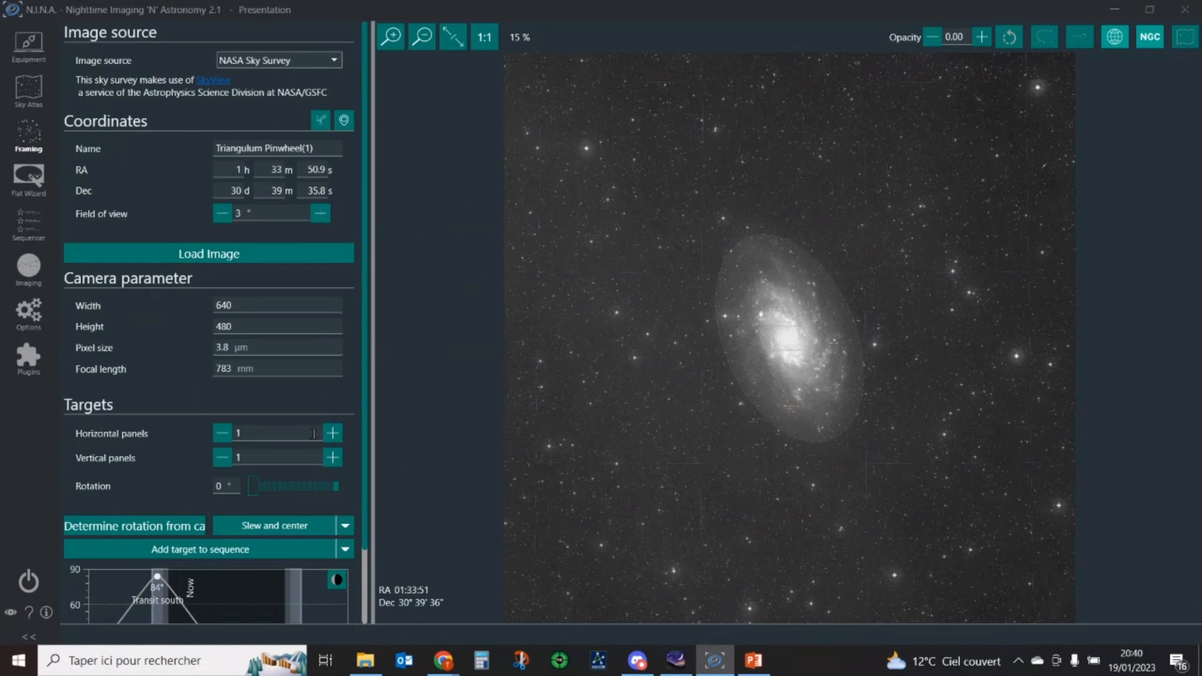
pyautogui.moveTo(263, 487); pyautogui.dragTo(255, 463)
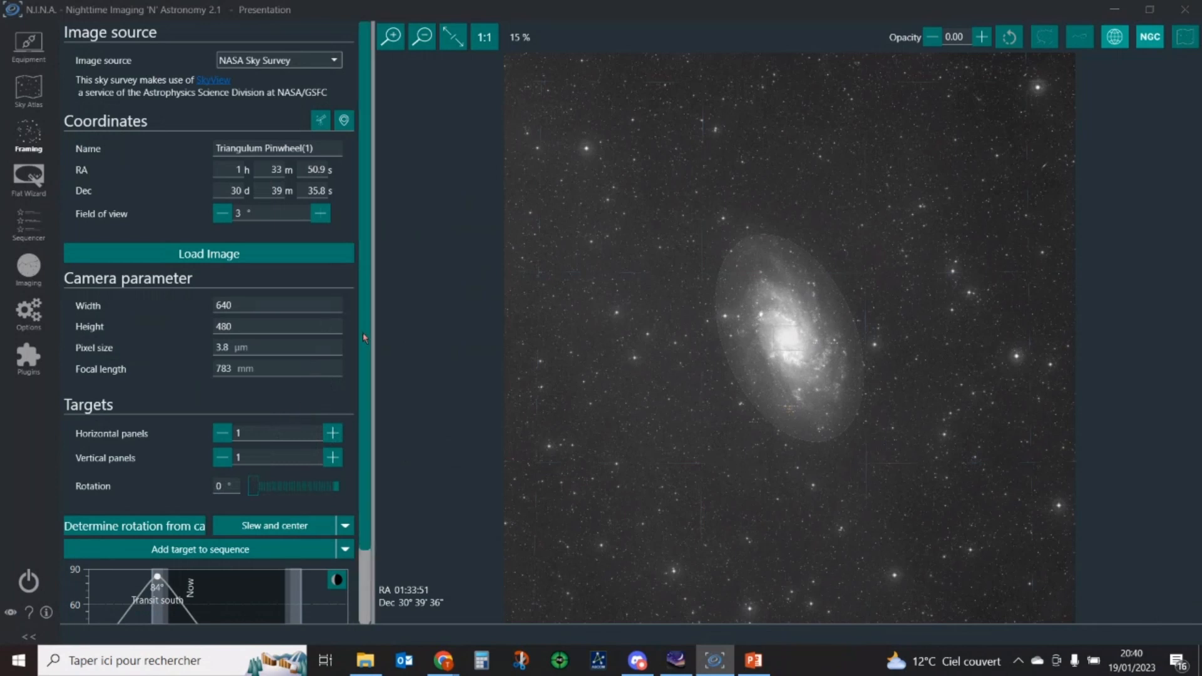
pyautogui.moveTo(363, 333); pyautogui.dragTo(361, 403)
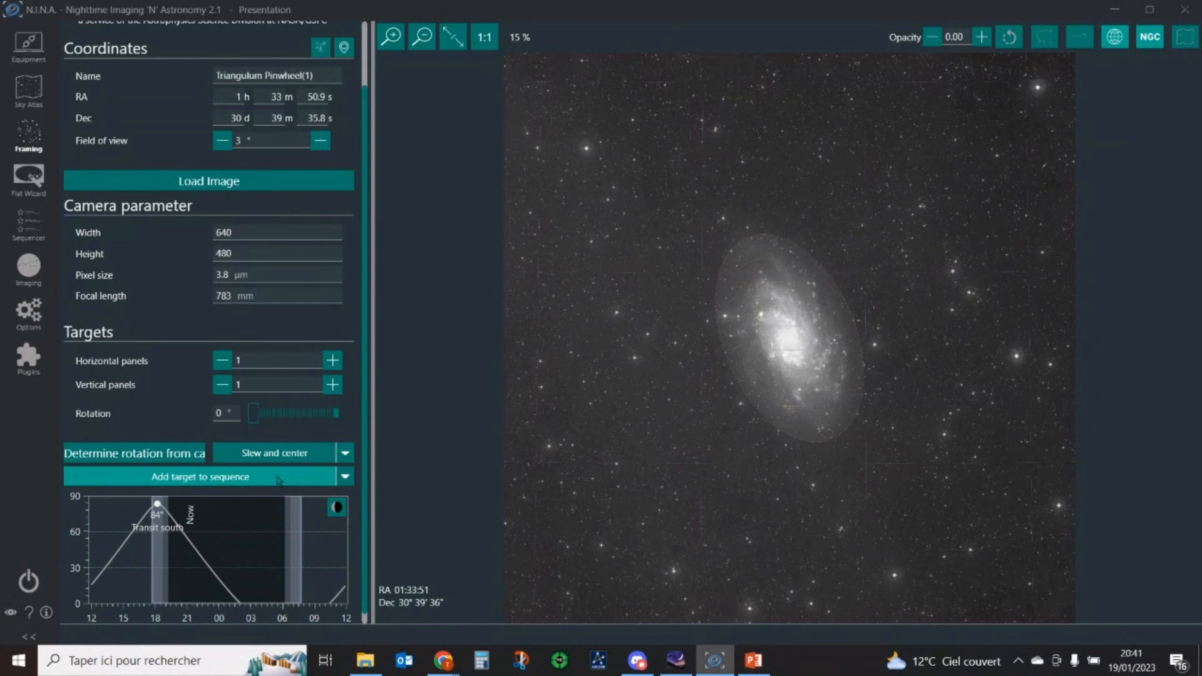
# Save the framed Triangulum Pinwheel(1) target to the target list, overwriting the existing entry.
pyautogui.click(344, 483)
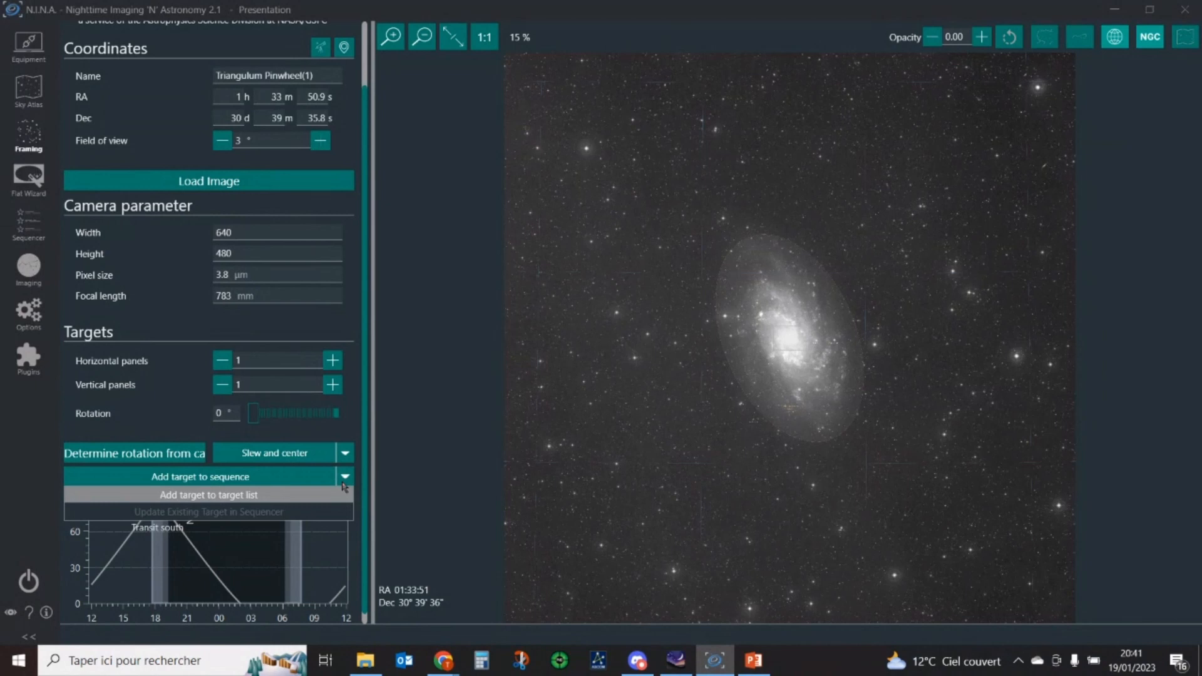
pyautogui.click(342, 482)
pyautogui.click(343, 482)
pyautogui.click(211, 498)
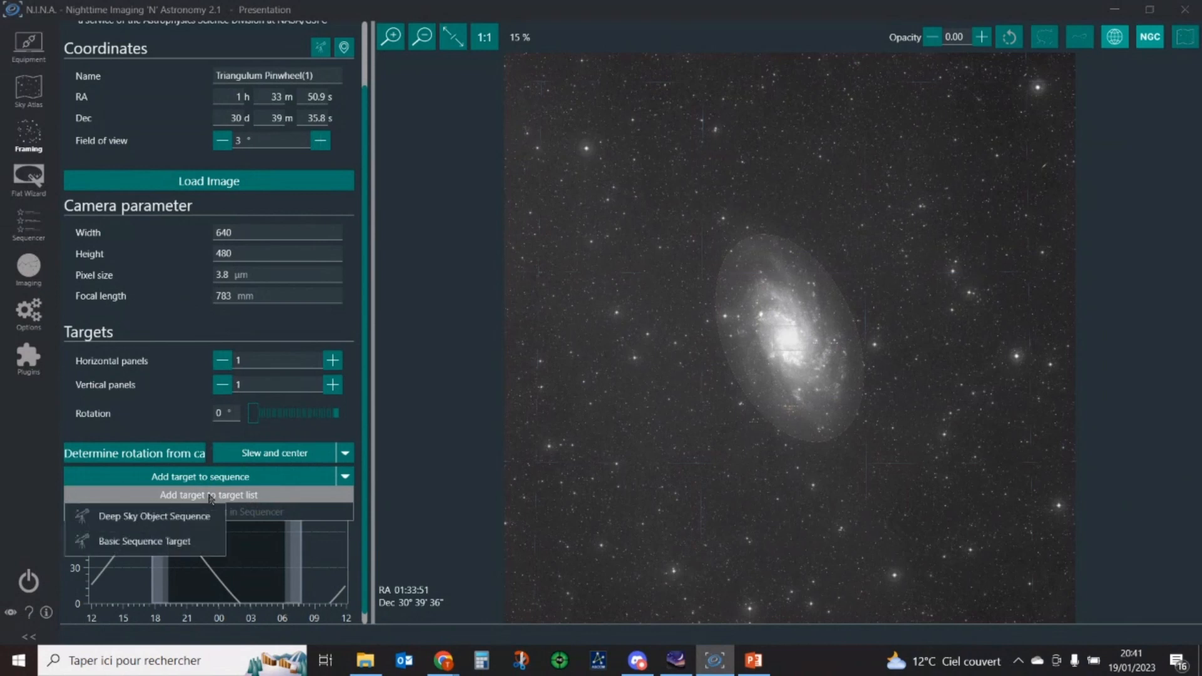
pyautogui.click(175, 524)
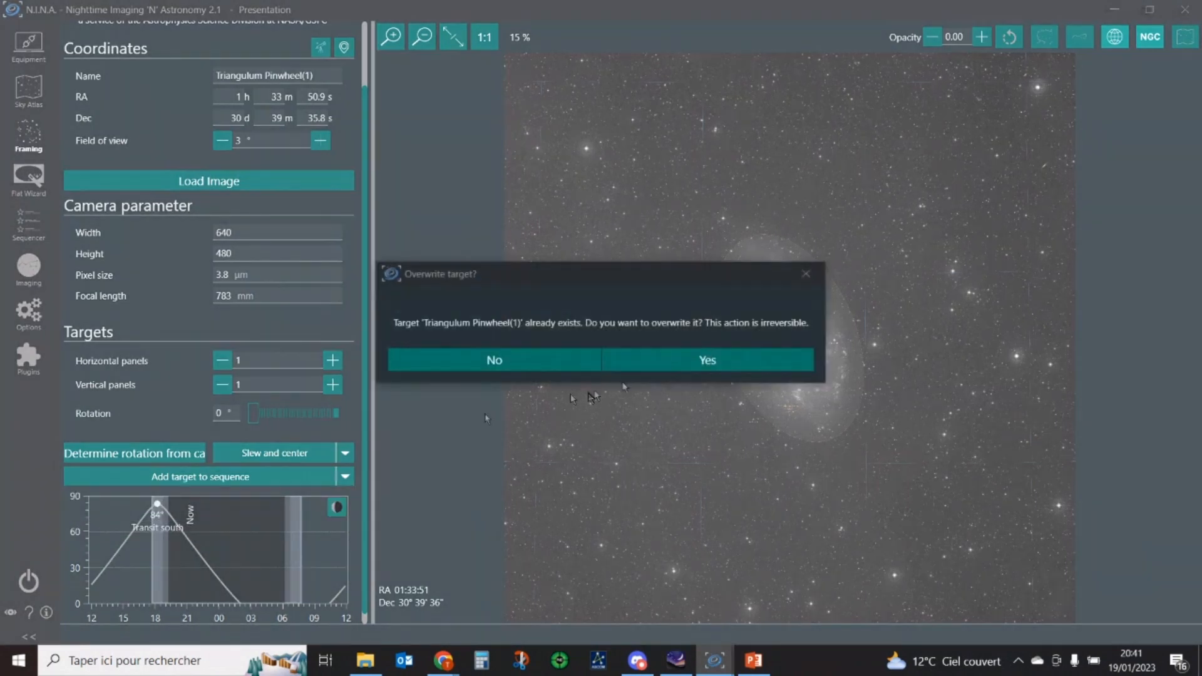
pyautogui.click(757, 360)
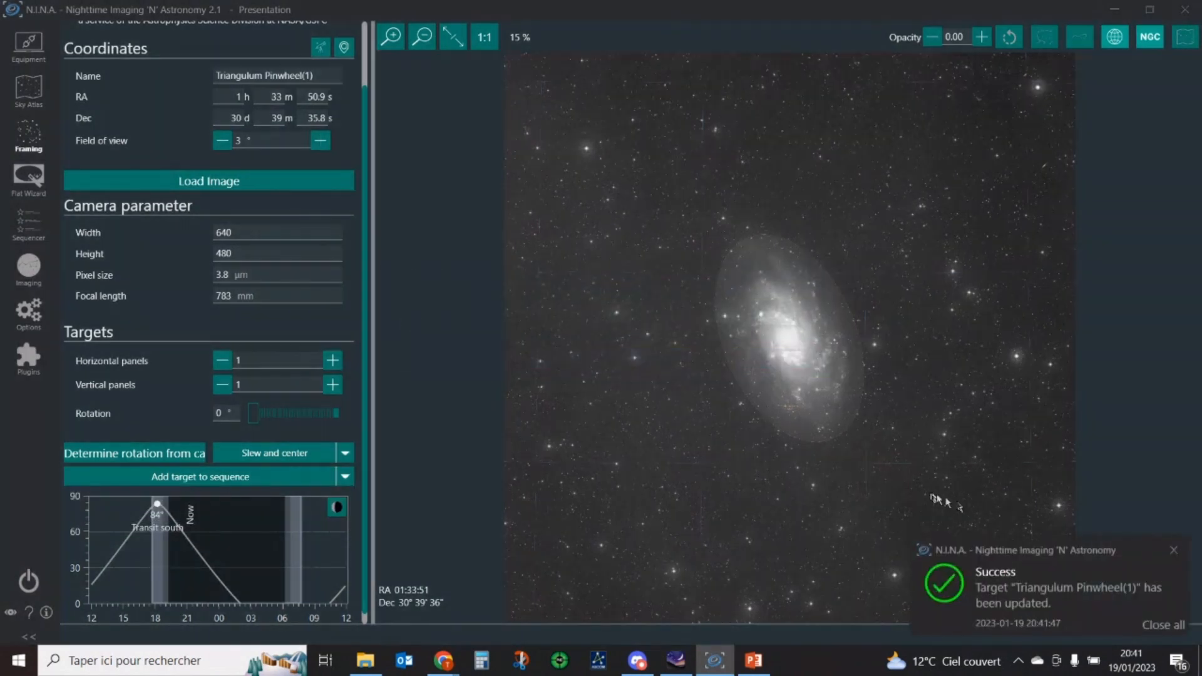
pyautogui.click(1176, 550)
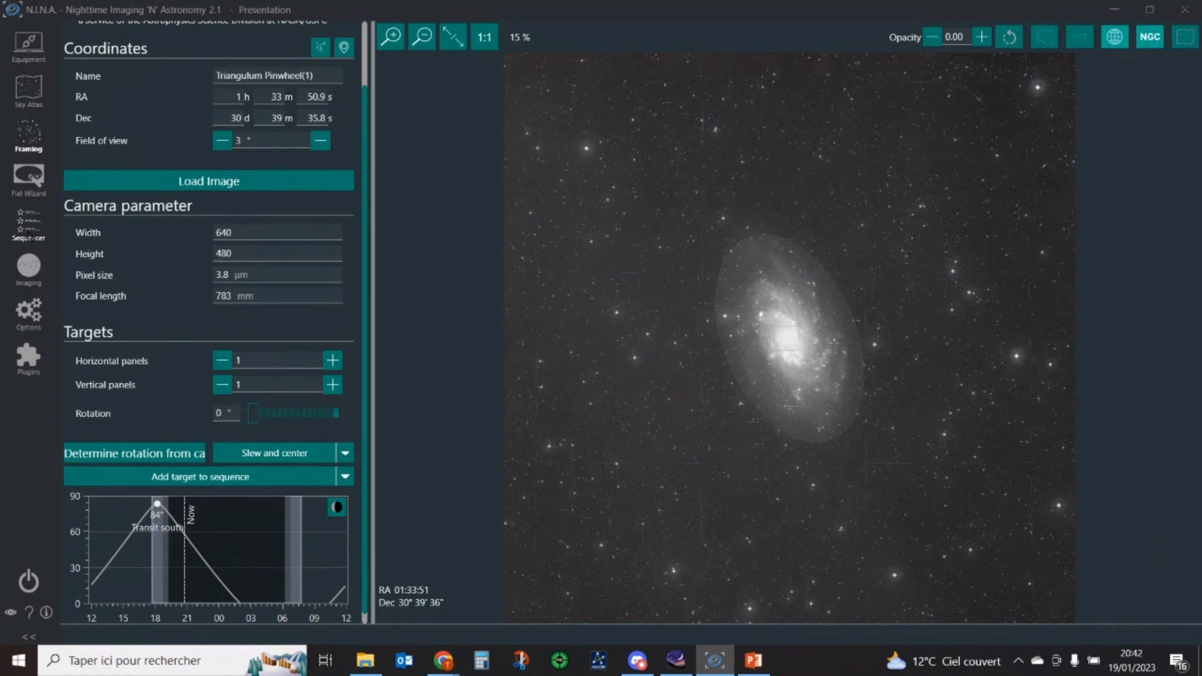
# Add a new target in the Simple Sequencer and build its target set into an advanced sequence.
pyautogui.click(30, 231)
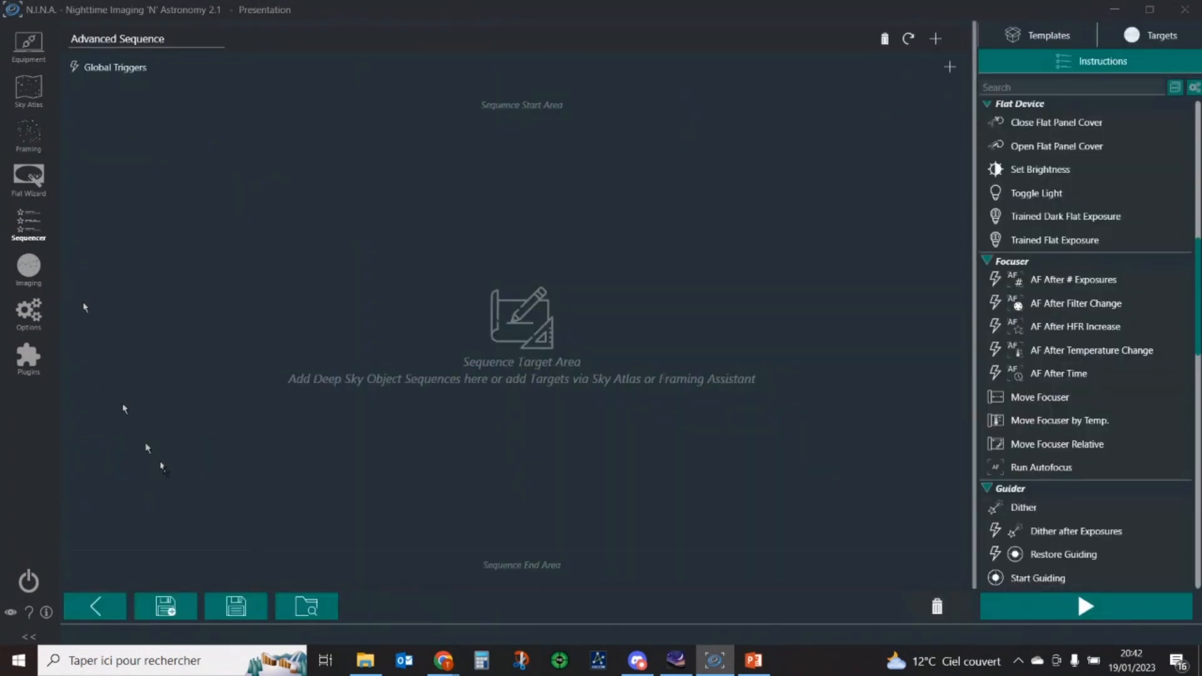
pyautogui.click(94, 601)
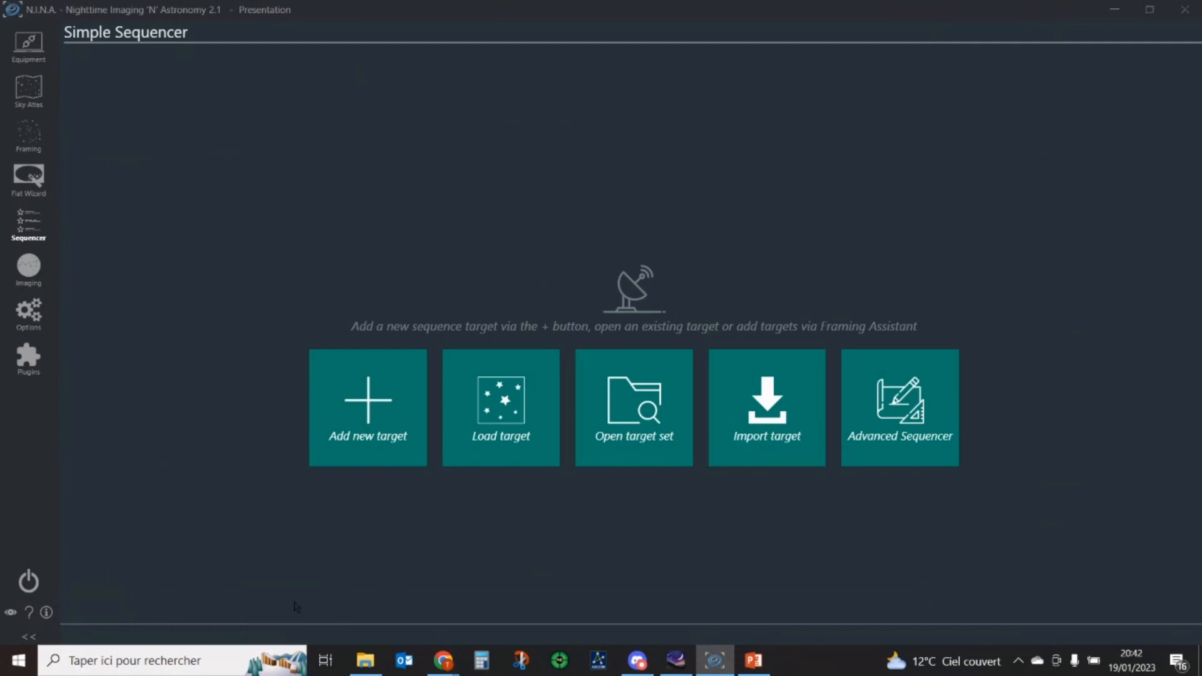
pyautogui.click(377, 416)
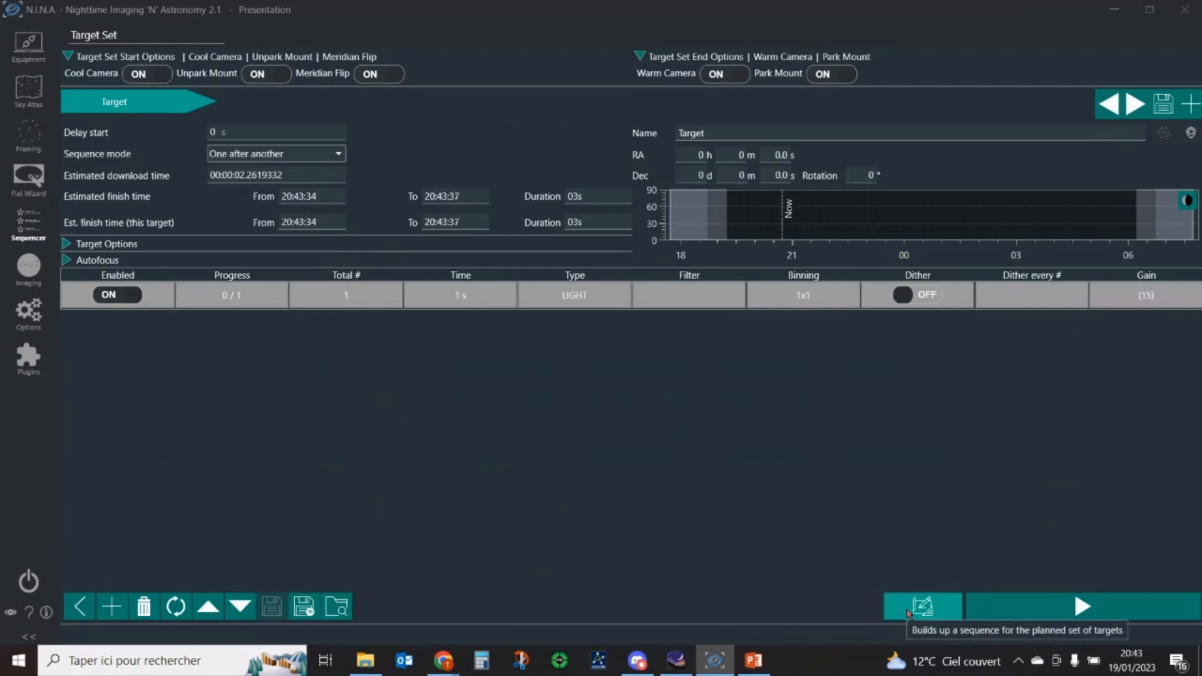
pyautogui.click(909, 613)
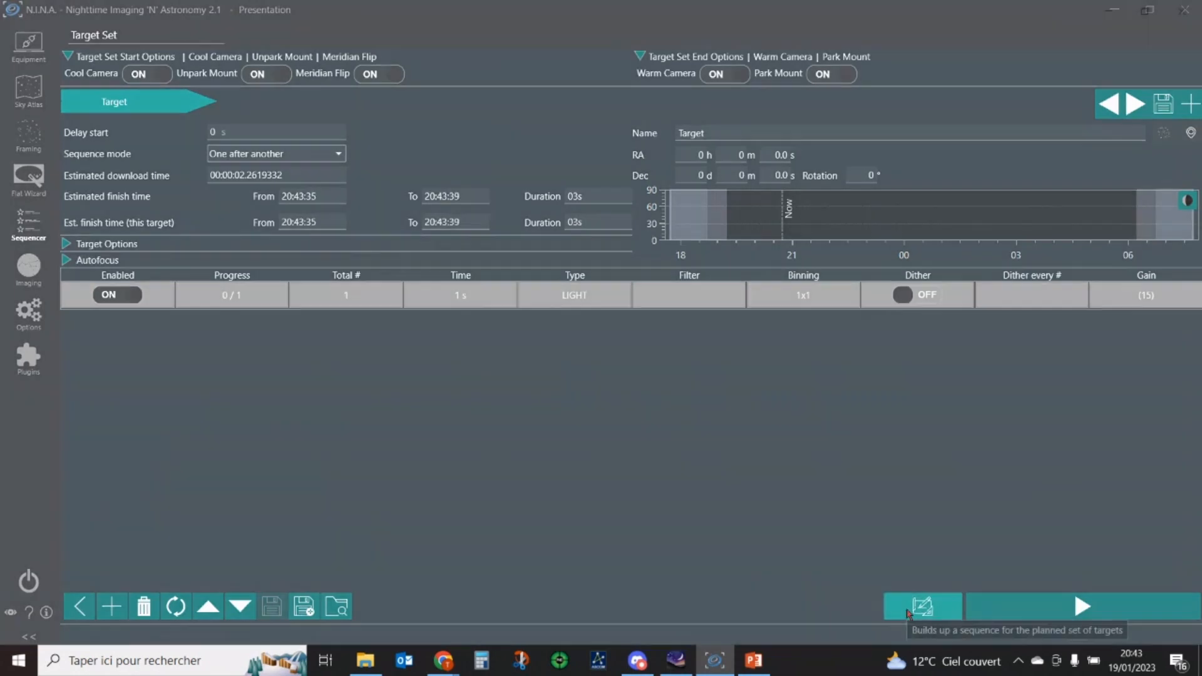
pyautogui.click(695, 362)
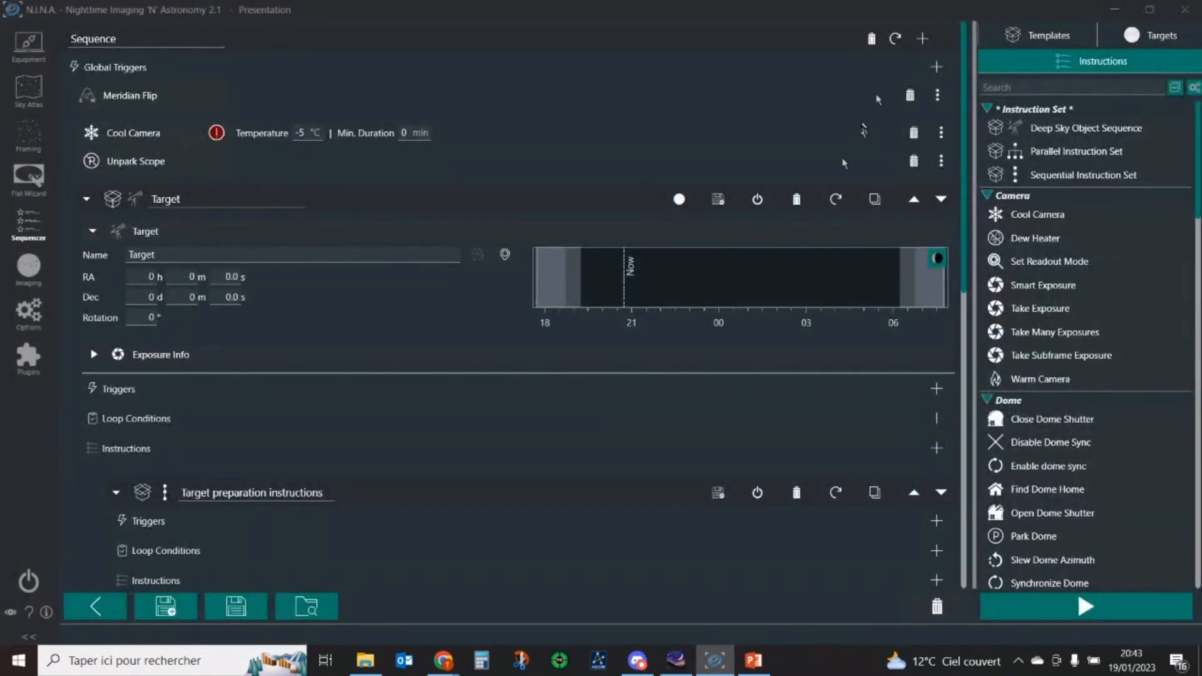
# Clear the complete sequence in the Advanced Sequencer.
pyautogui.click(870, 39)
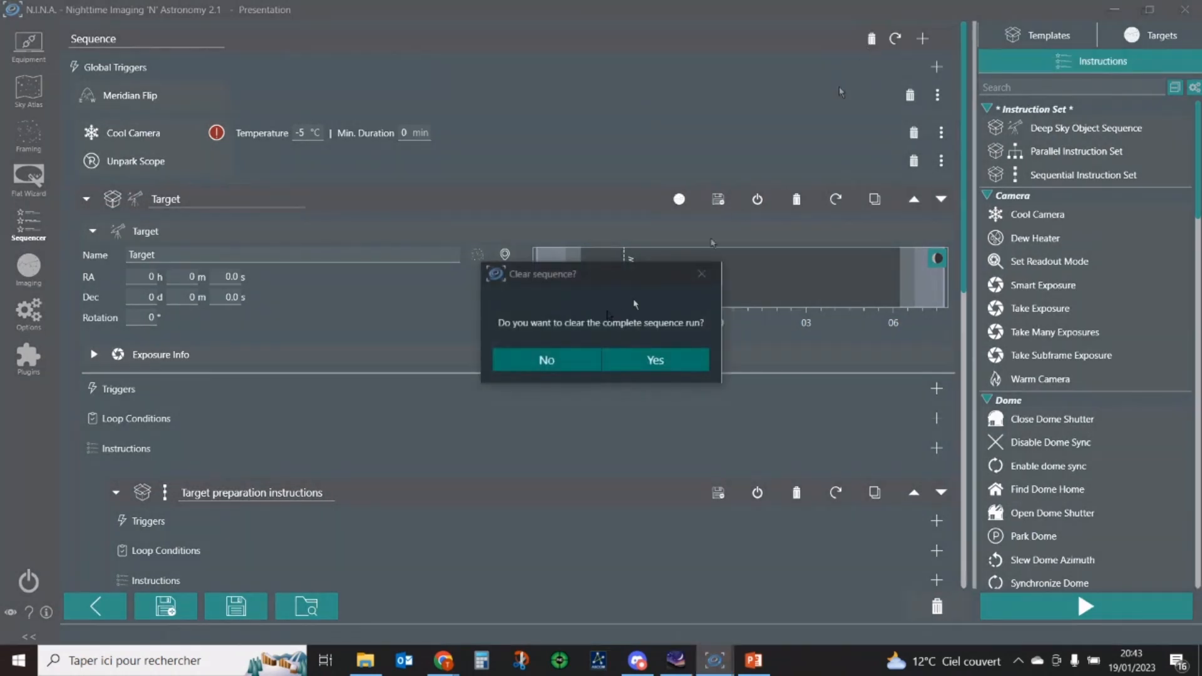
pyautogui.click(646, 365)
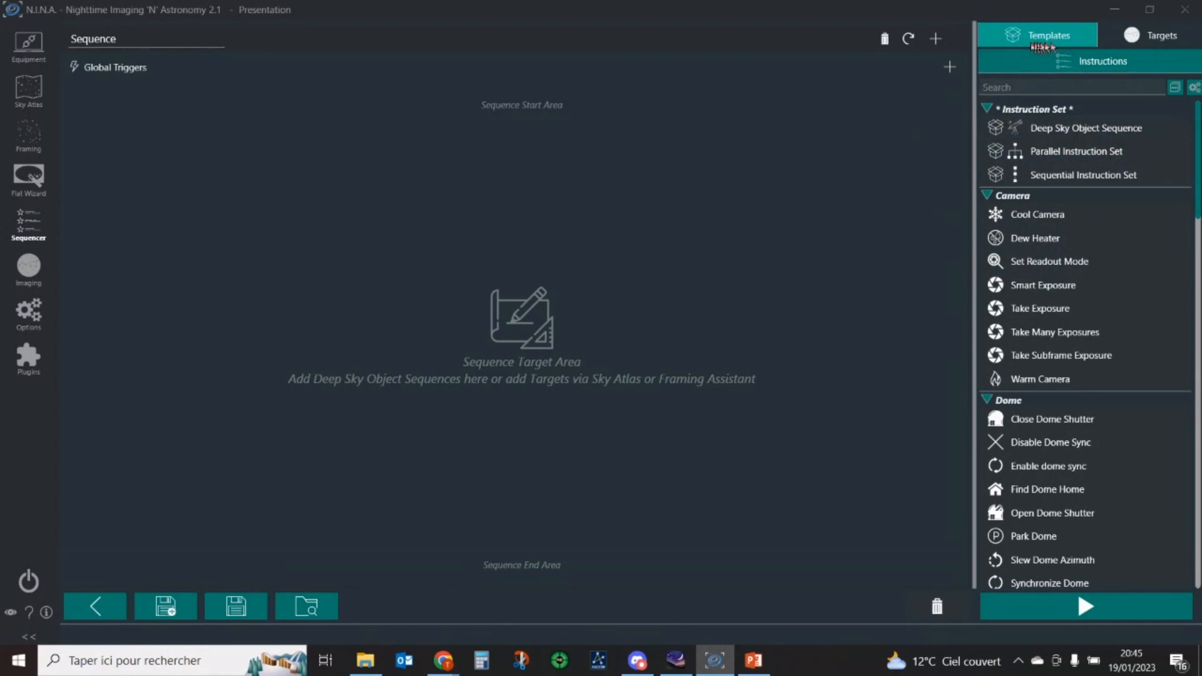
# Review the sequencer's saved targets and its default and user templates, and return to the available instructions.
pyautogui.click(1106, 38)
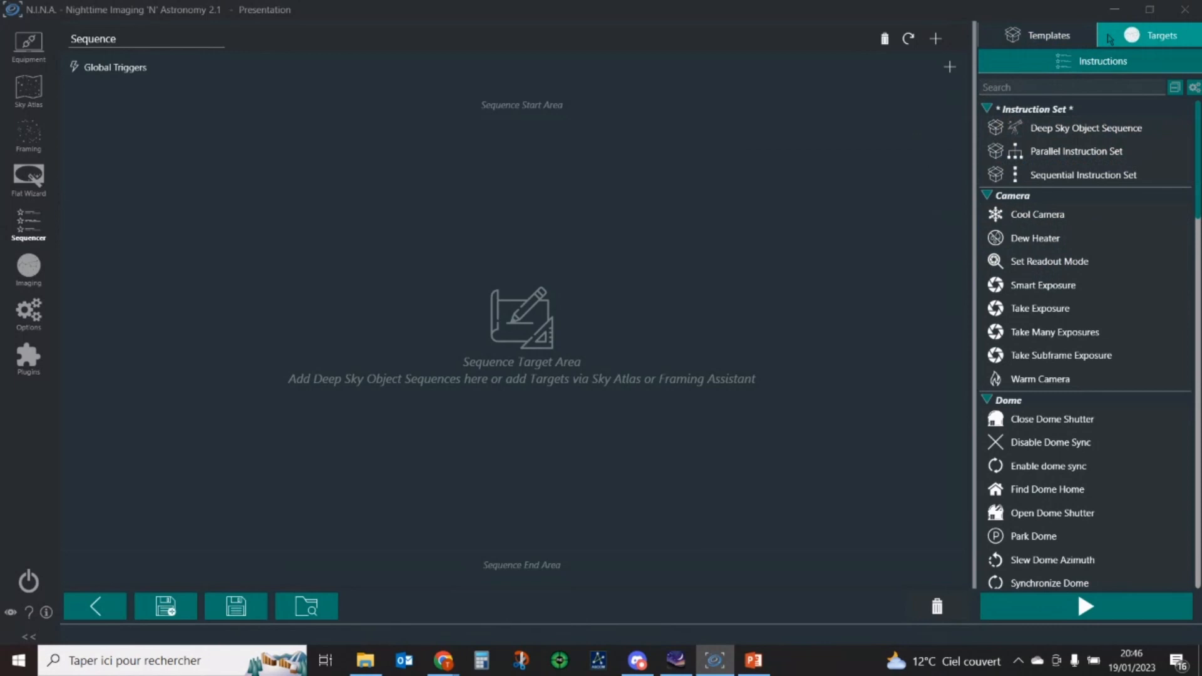
pyautogui.click(1108, 39)
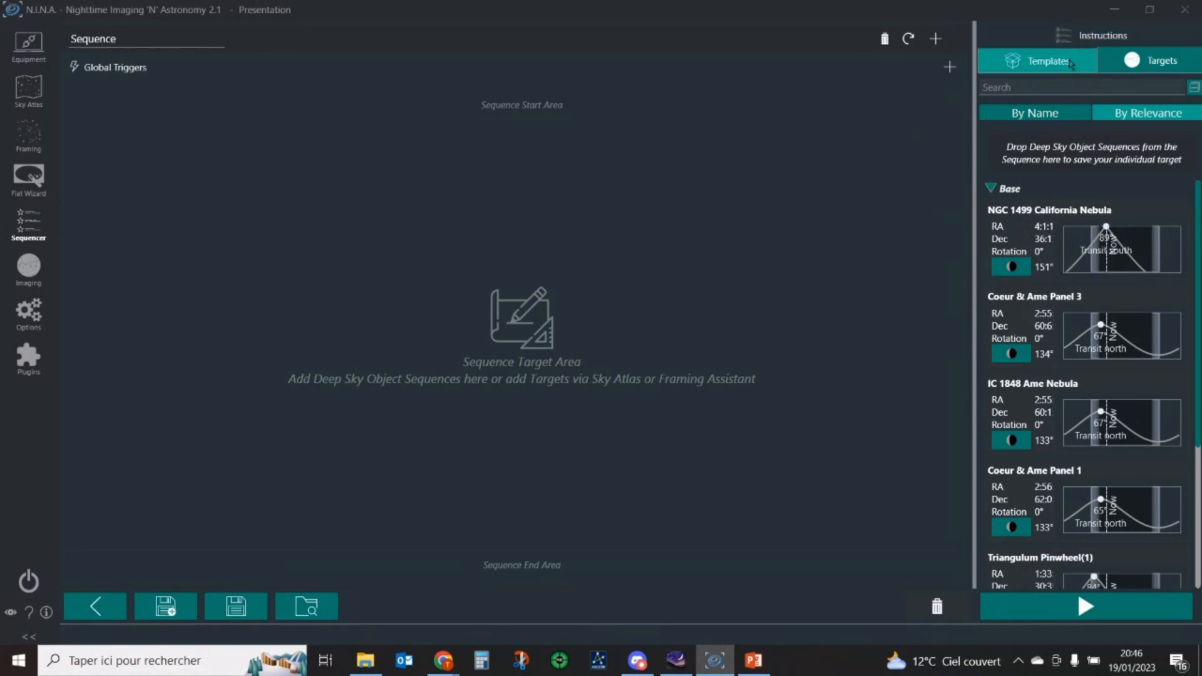
pyautogui.click(1070, 64)
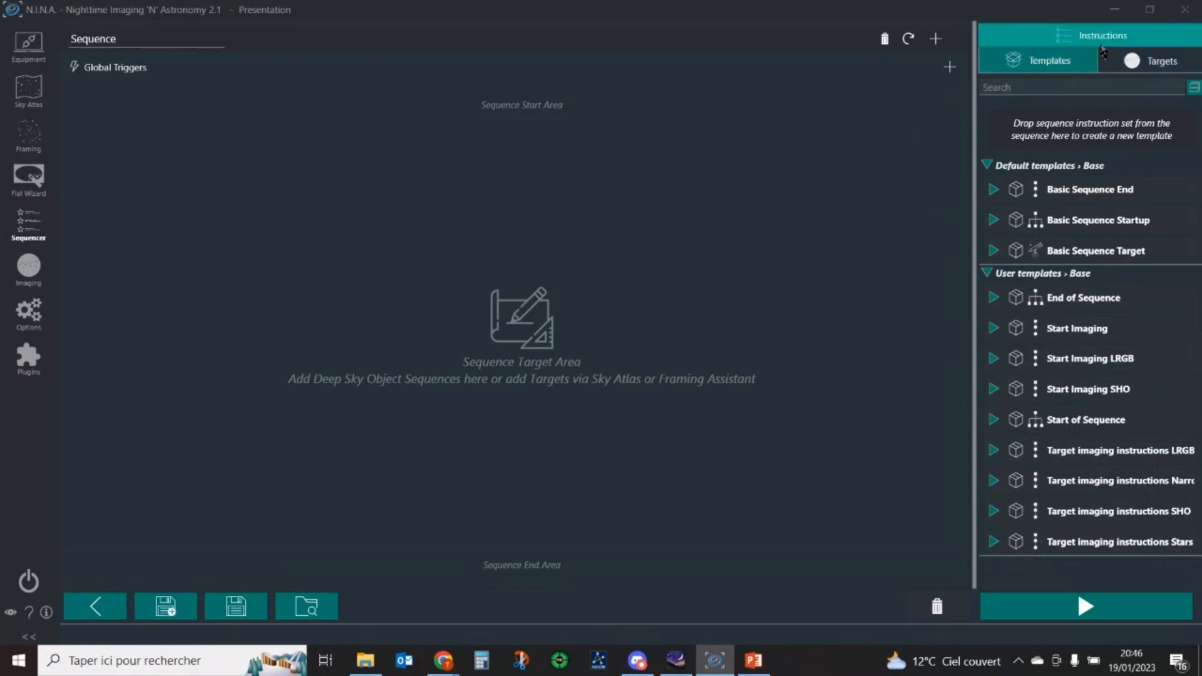
pyautogui.click(1102, 45)
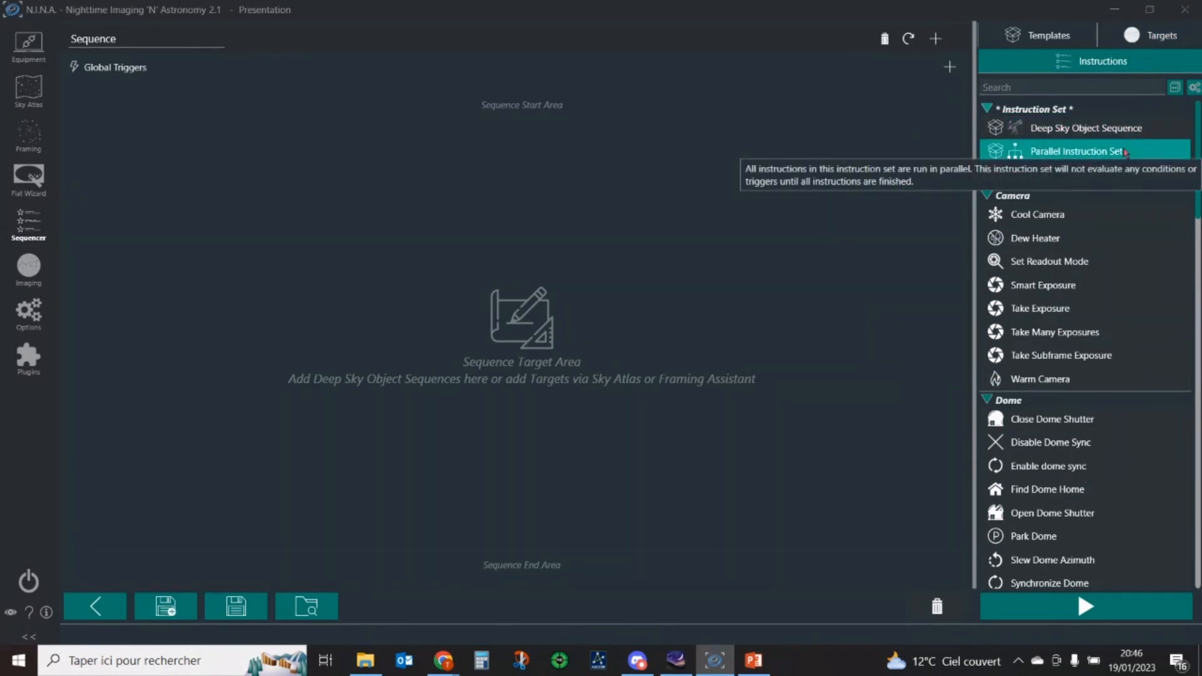
# Add a Parallel Instruction Set to the Sequence Start Area containing Cool Camera, Set Readout Mode and Open Dome Shutter instructions.
pyautogui.moveTo(1125, 152)
pyautogui.mouseDown()
pyautogui.moveTo(939, 95)
pyautogui.moveTo(876, 105)
pyautogui.moveTo(869, 95)
pyautogui.mouseUp()
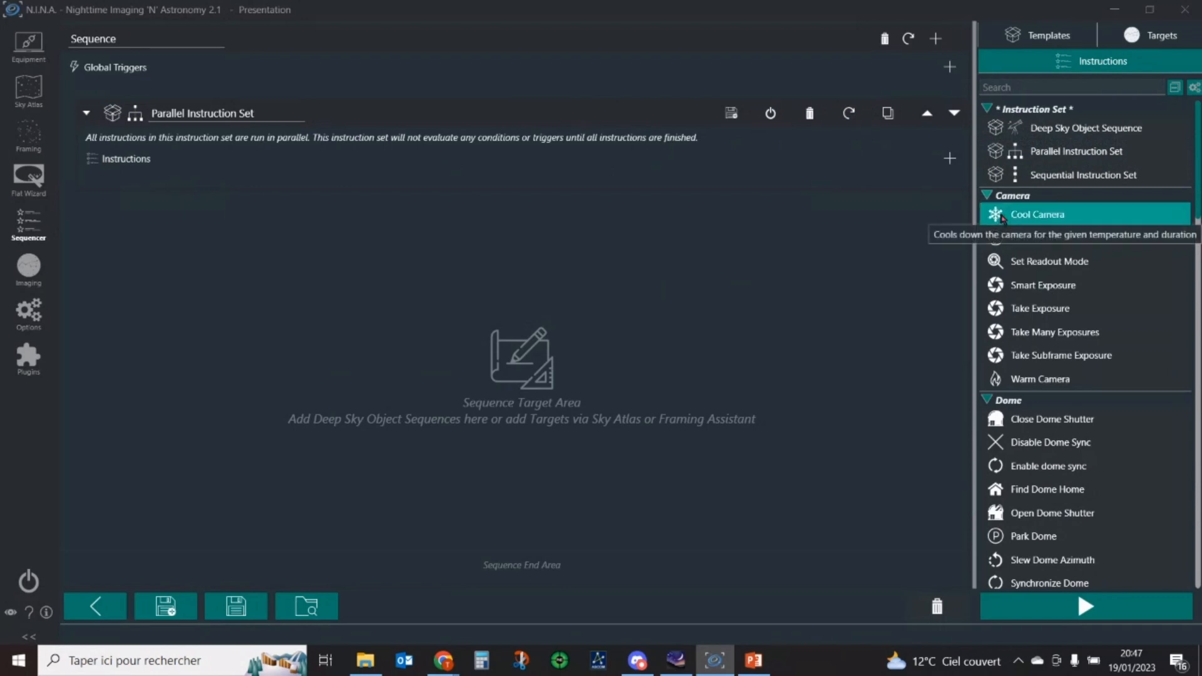
pyautogui.moveTo(1002, 218); pyautogui.dragTo(784, 174)
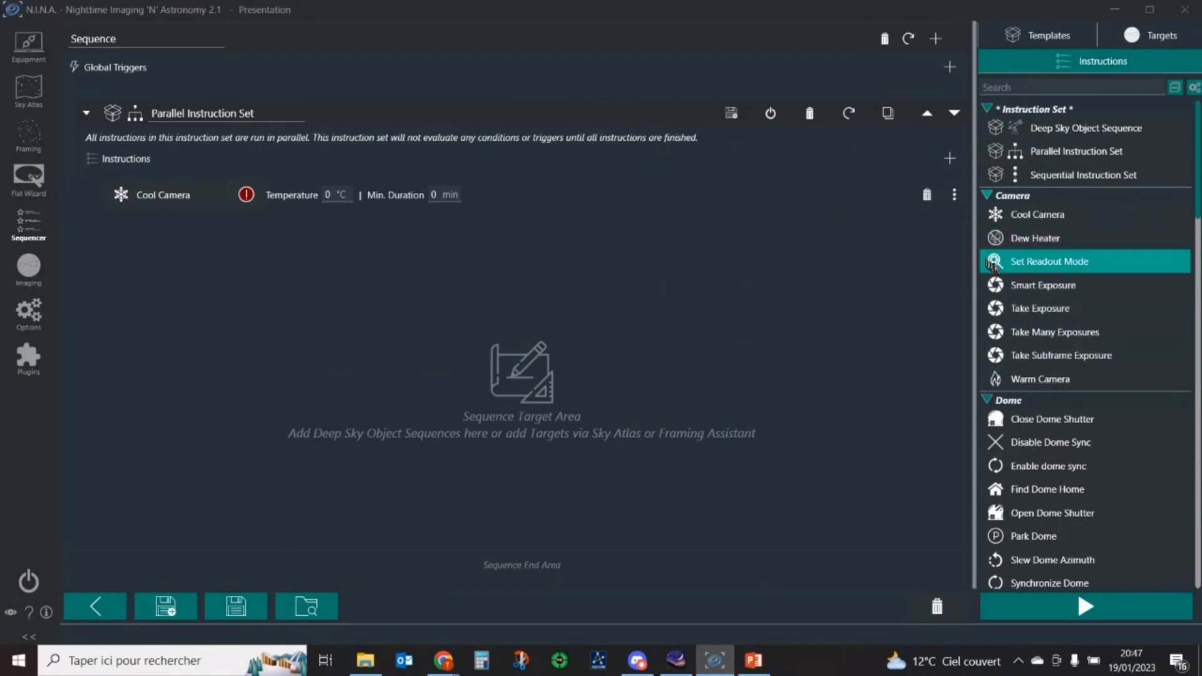
pyautogui.moveTo(995, 266); pyautogui.dragTo(857, 224)
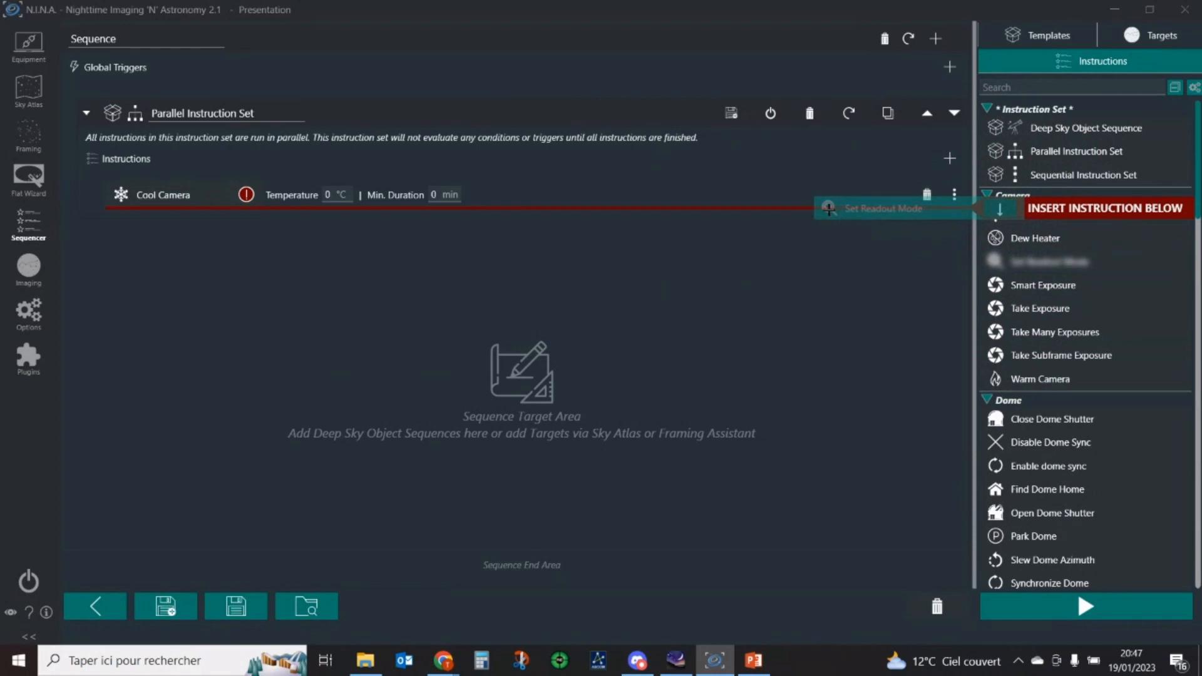
pyautogui.moveTo(828, 209); pyautogui.dragTo(830, 215)
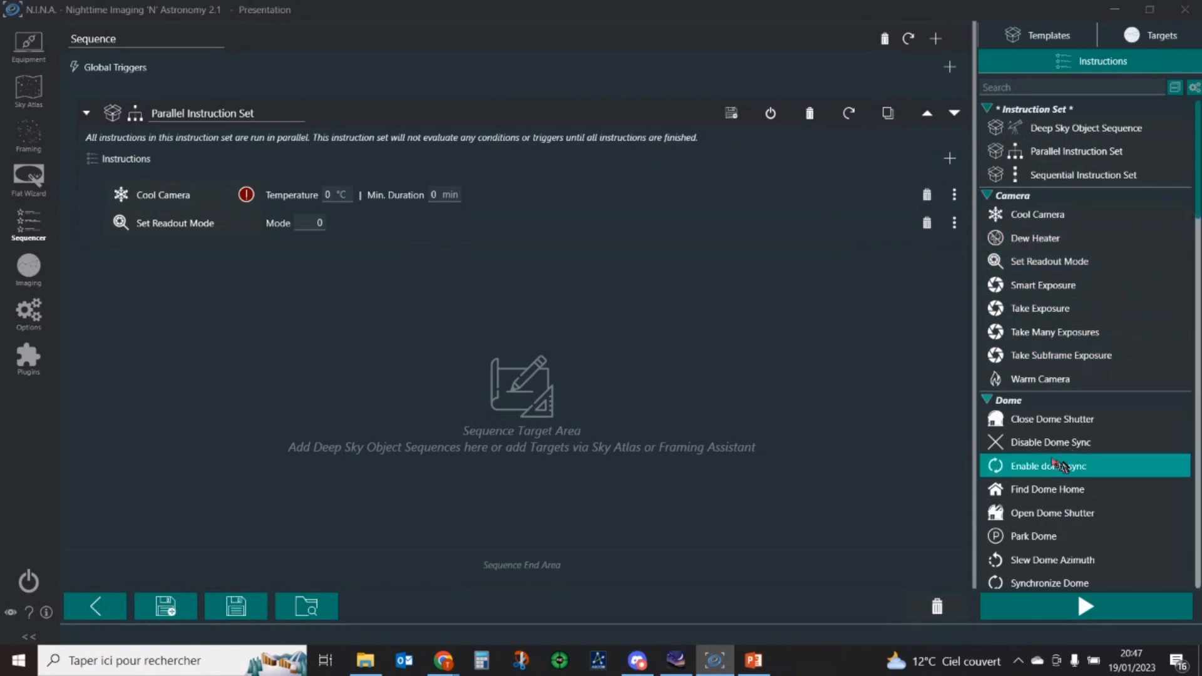
pyautogui.moveTo(1049, 525); pyautogui.dragTo(725, 254)
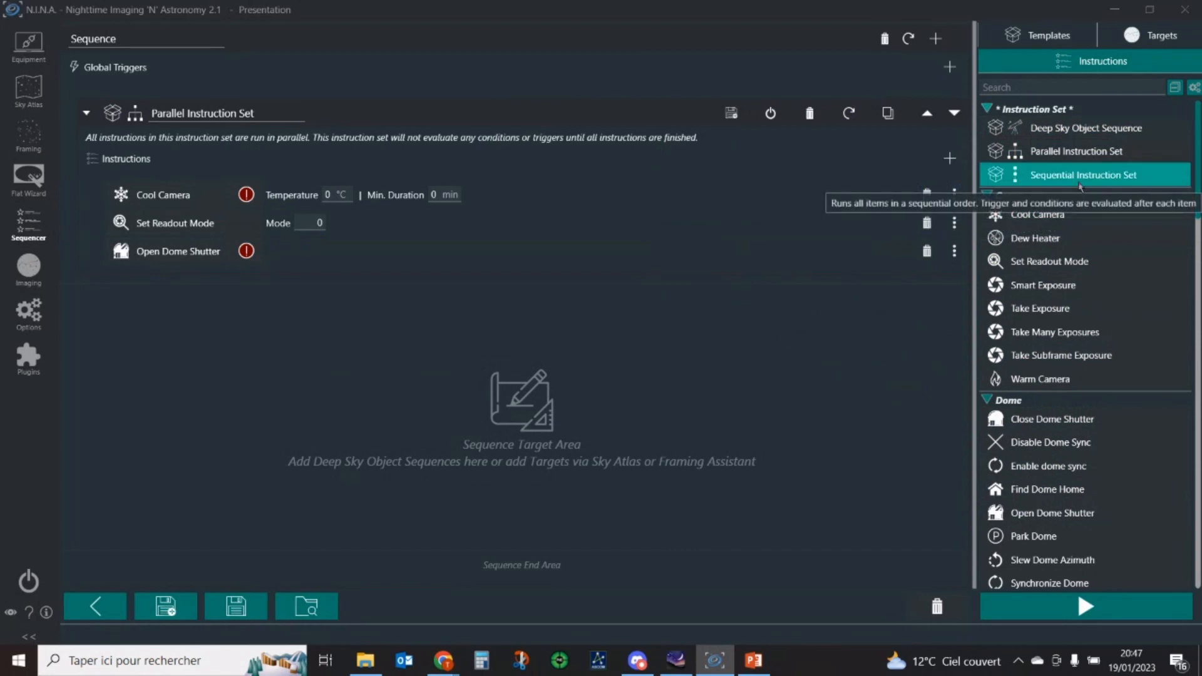
# Add a Sequential Instruction Set to the Sequence Target Area and place a Smart Exposure instruction in it.
pyautogui.moveTo(1079, 186); pyautogui.dragTo(704, 372)
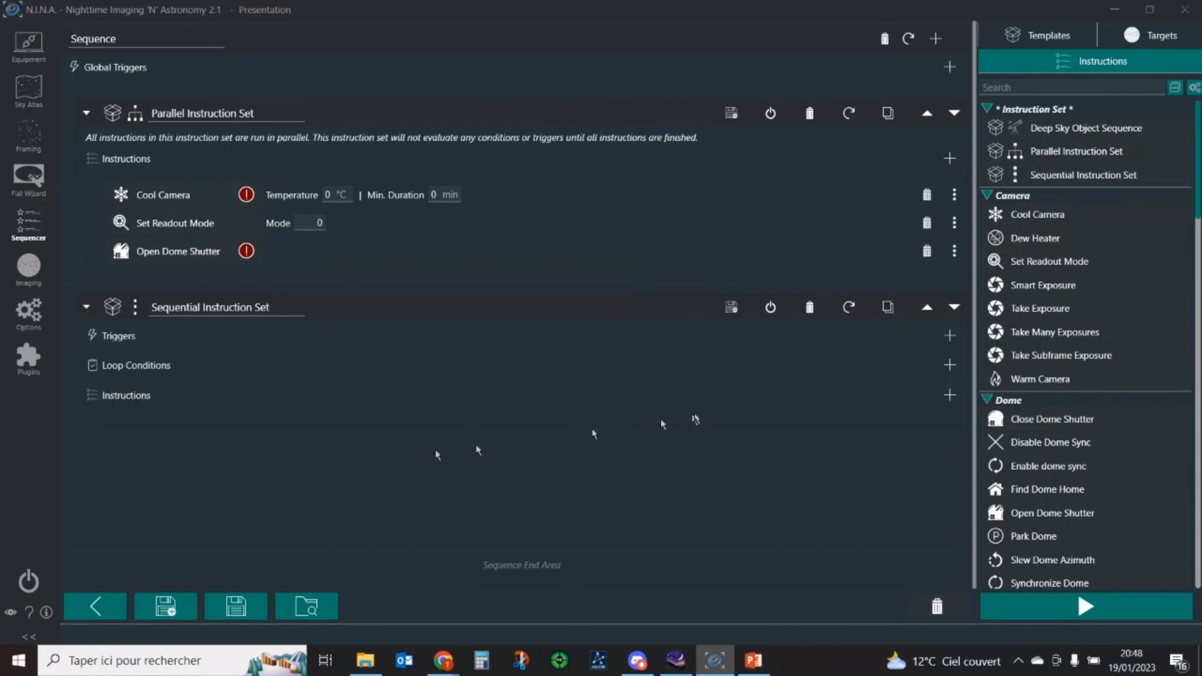
pyautogui.moveTo(1102, 286); pyautogui.dragTo(792, 414)
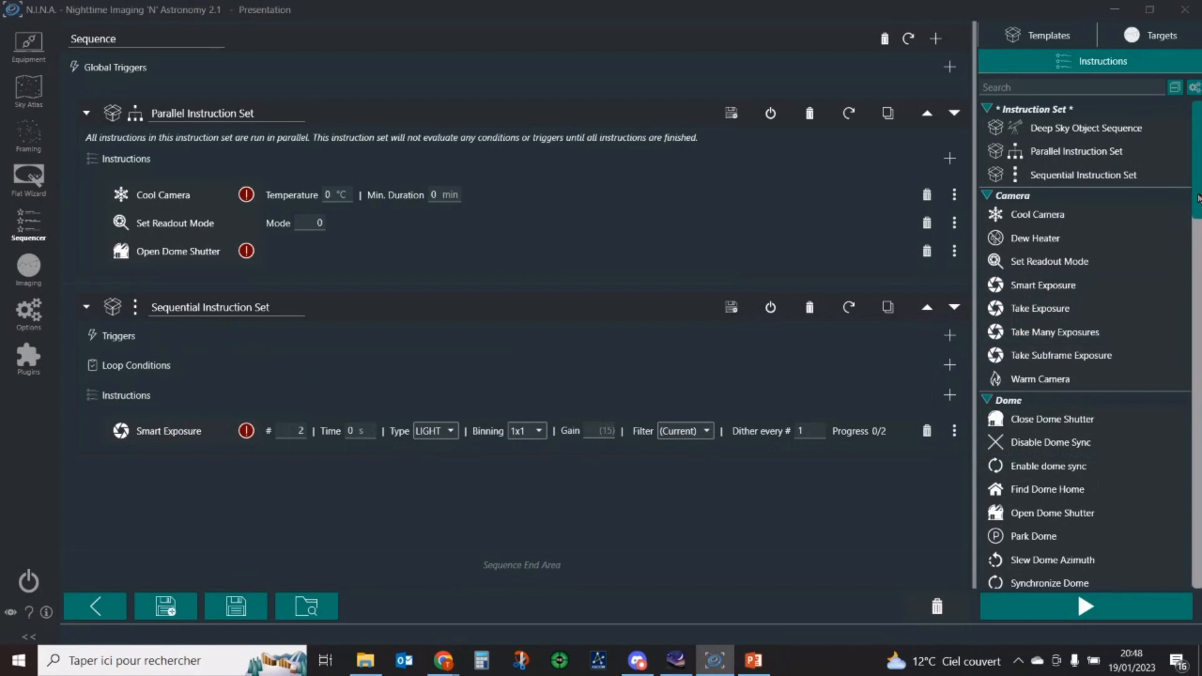
pyautogui.moveTo(1198, 199)
pyautogui.mouseDown()
pyautogui.moveTo(1180, 345)
pyautogui.moveTo(1200, 193)
pyautogui.mouseUp()
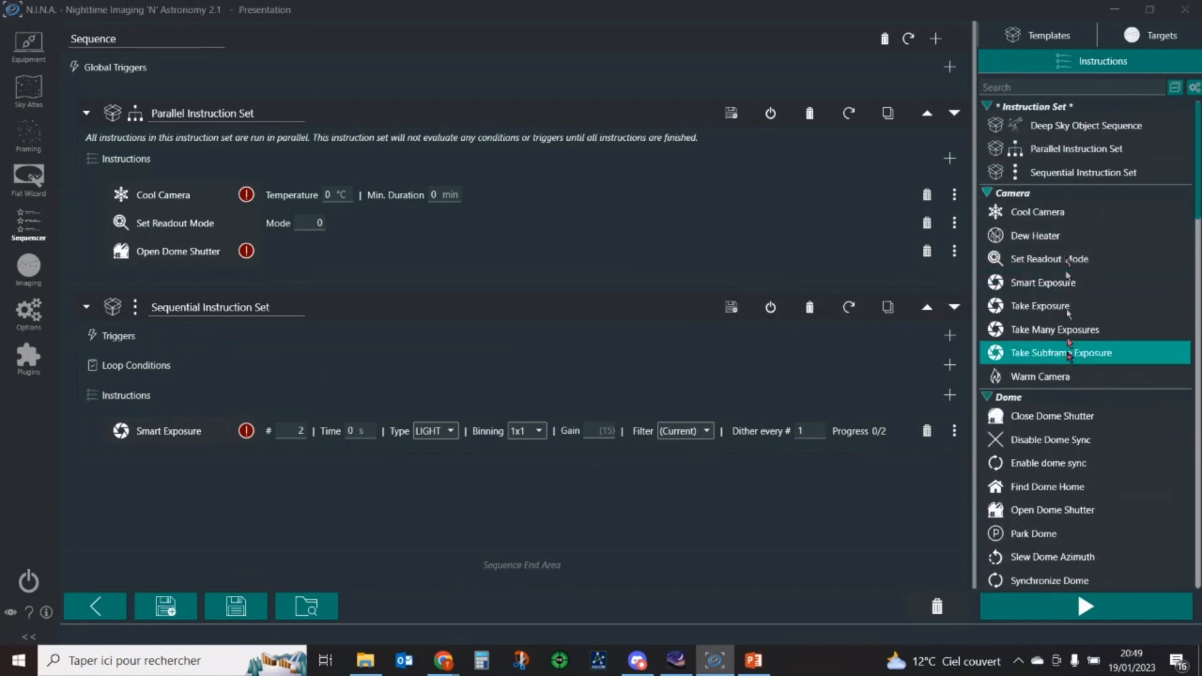
pyautogui.scroll(-1, 1197, 216)
pyautogui.scroll(-3, 1197, 216)
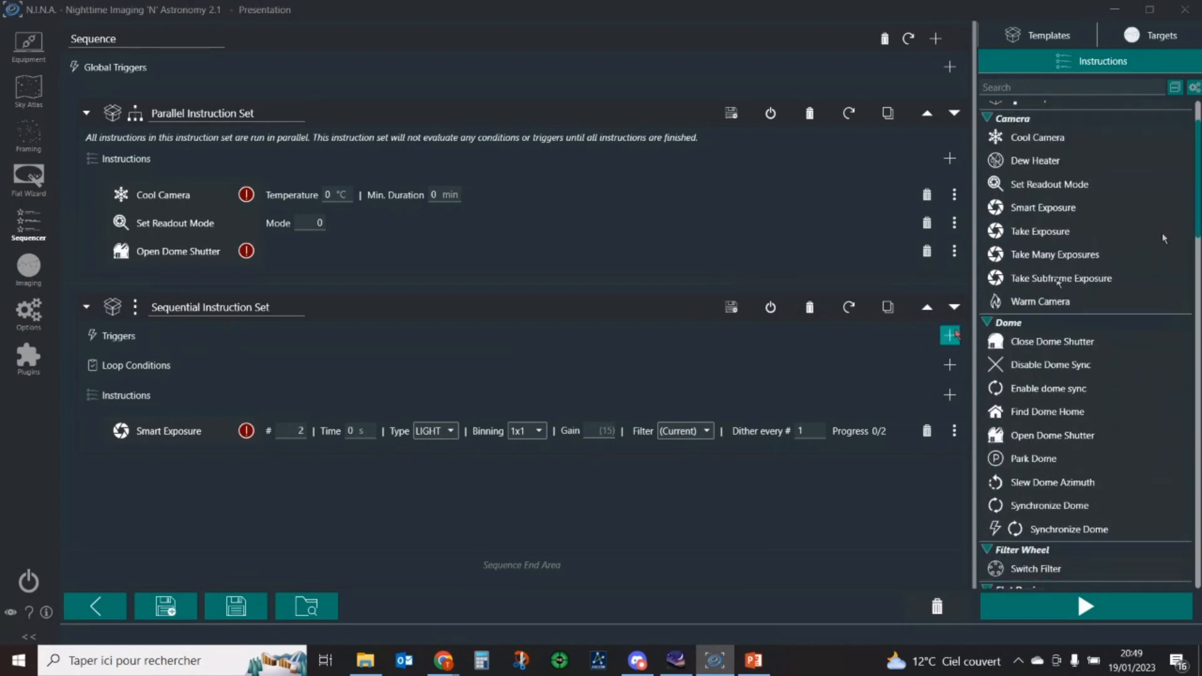
# Duplicate the Smart Exposure instruction and set the filters of the two exposures to L and R.
pyautogui.click(954, 432)
pyautogui.click(887, 457)
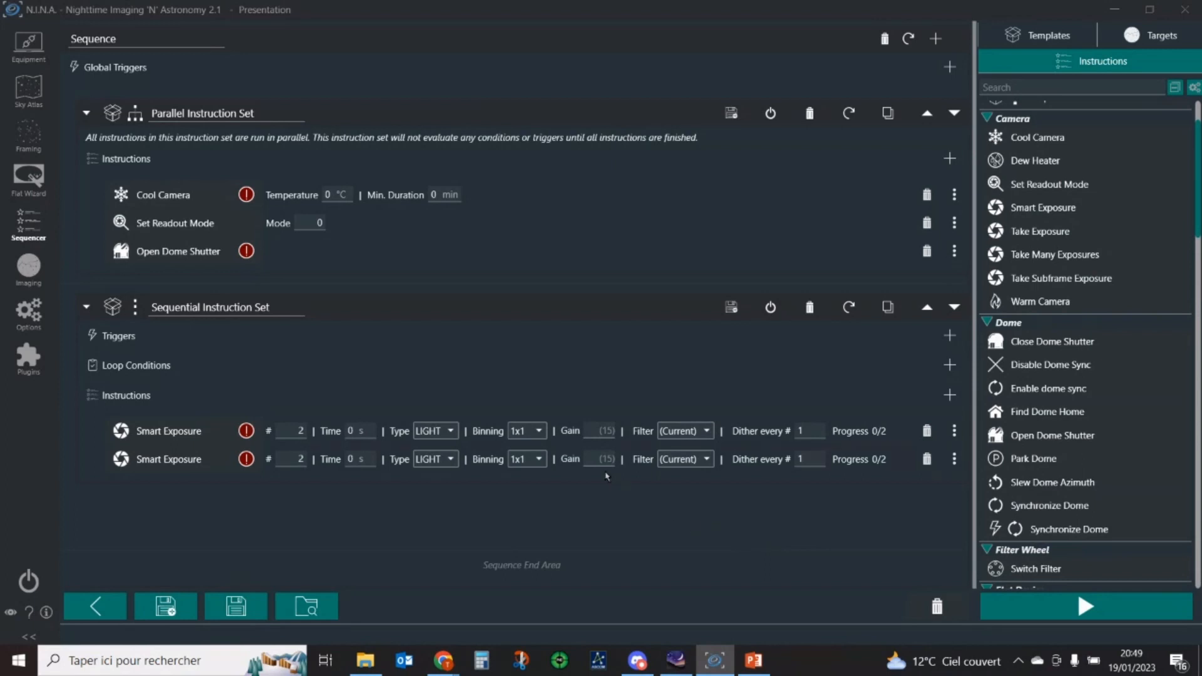
pyautogui.click(706, 434)
pyautogui.click(691, 465)
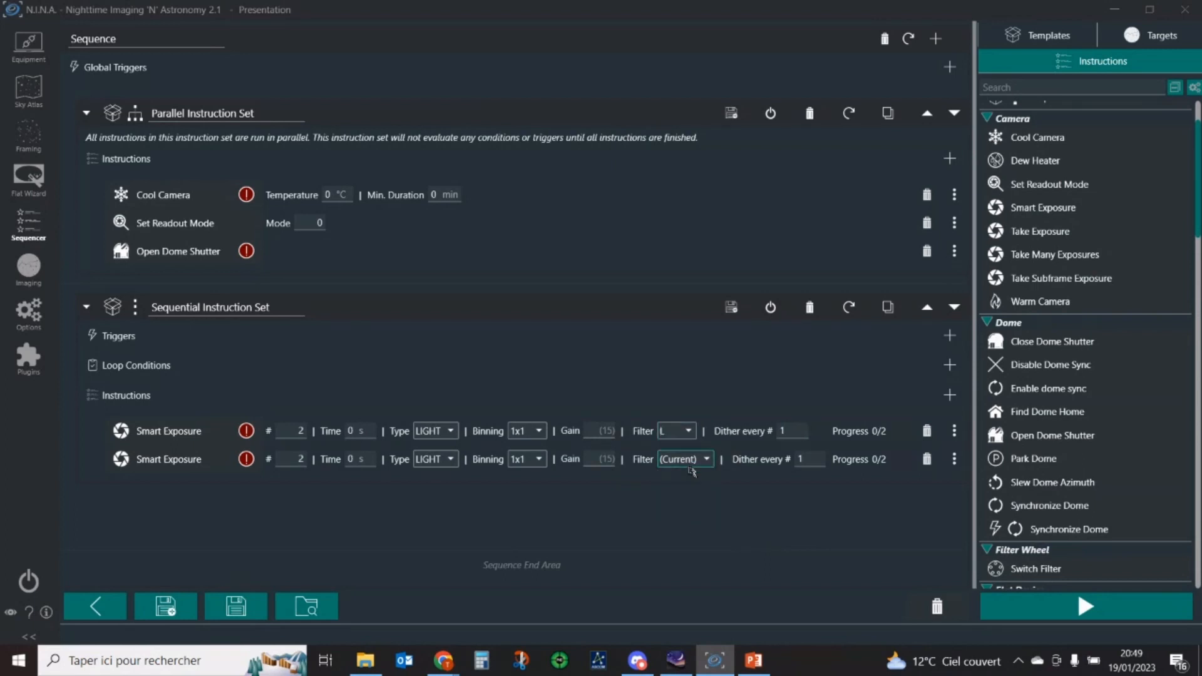
pyautogui.click(706, 461)
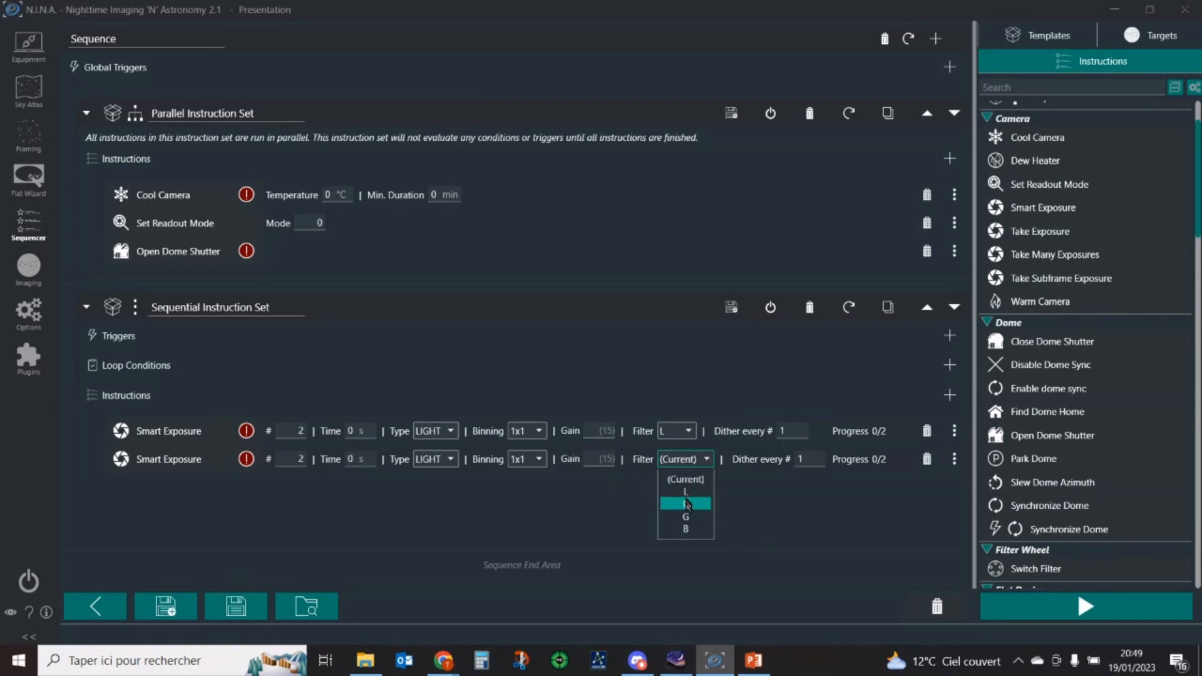
pyautogui.click(686, 504)
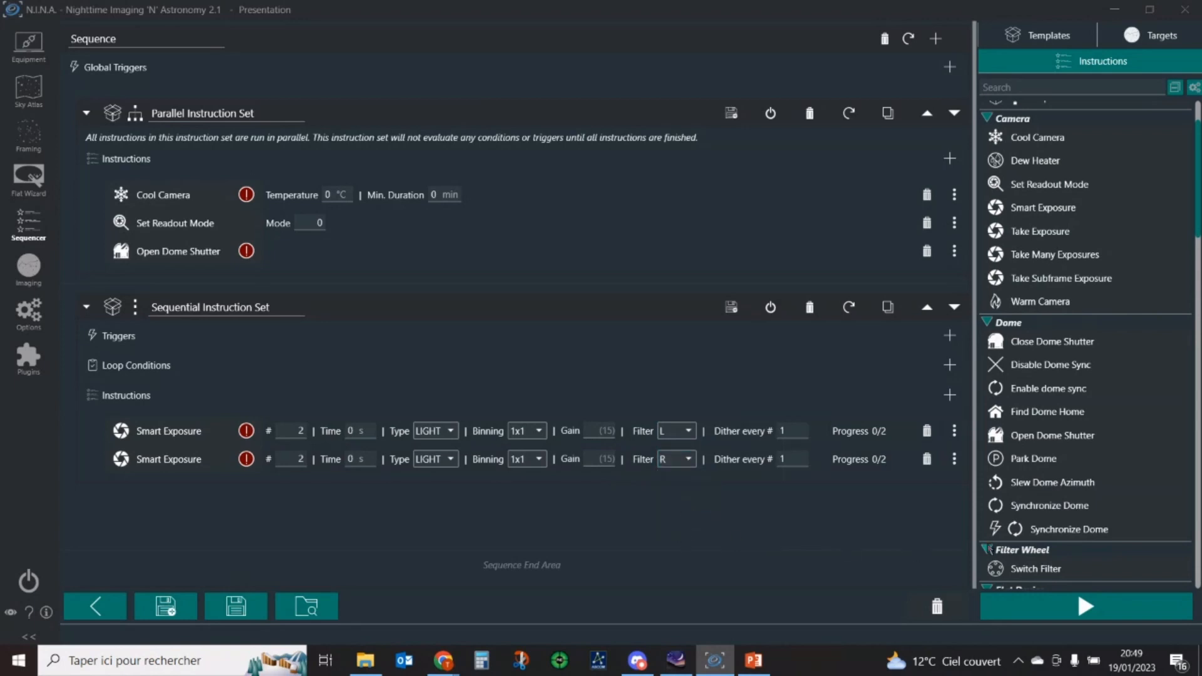
# Add a Loop For Iterations condition to the Sequential Instruction Set.
pyautogui.moveTo(1195, 153); pyautogui.dragTo(1191, 286)
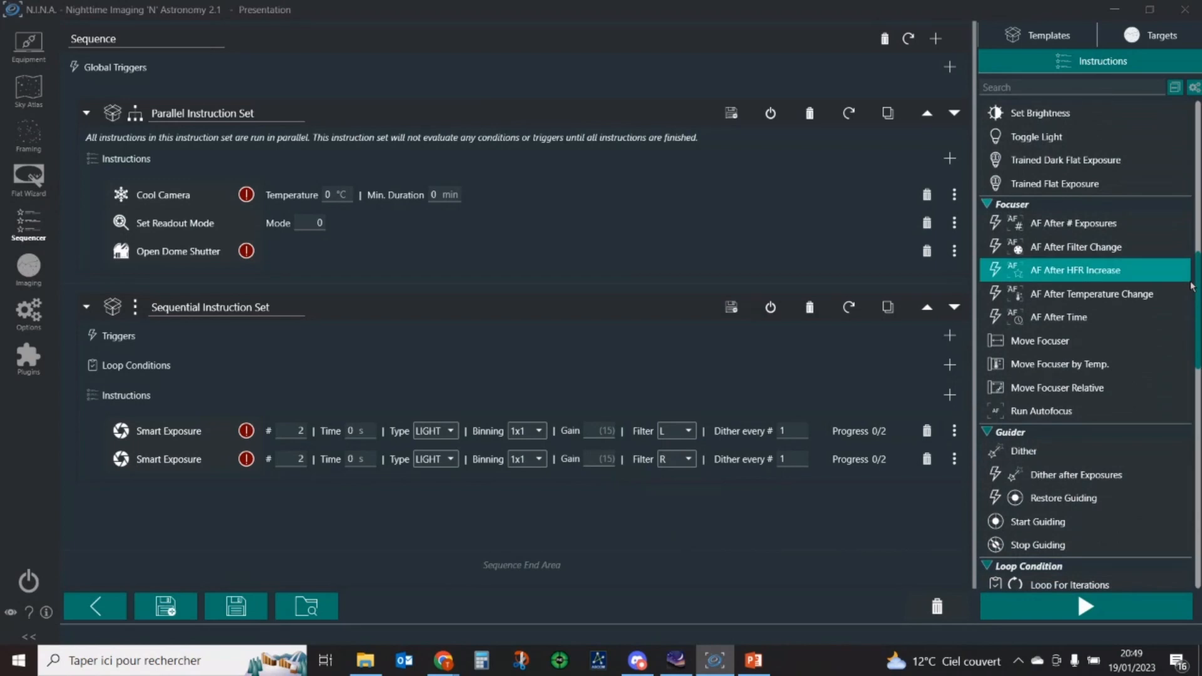
pyautogui.moveTo(1191, 288); pyautogui.dragTo(1175, 371)
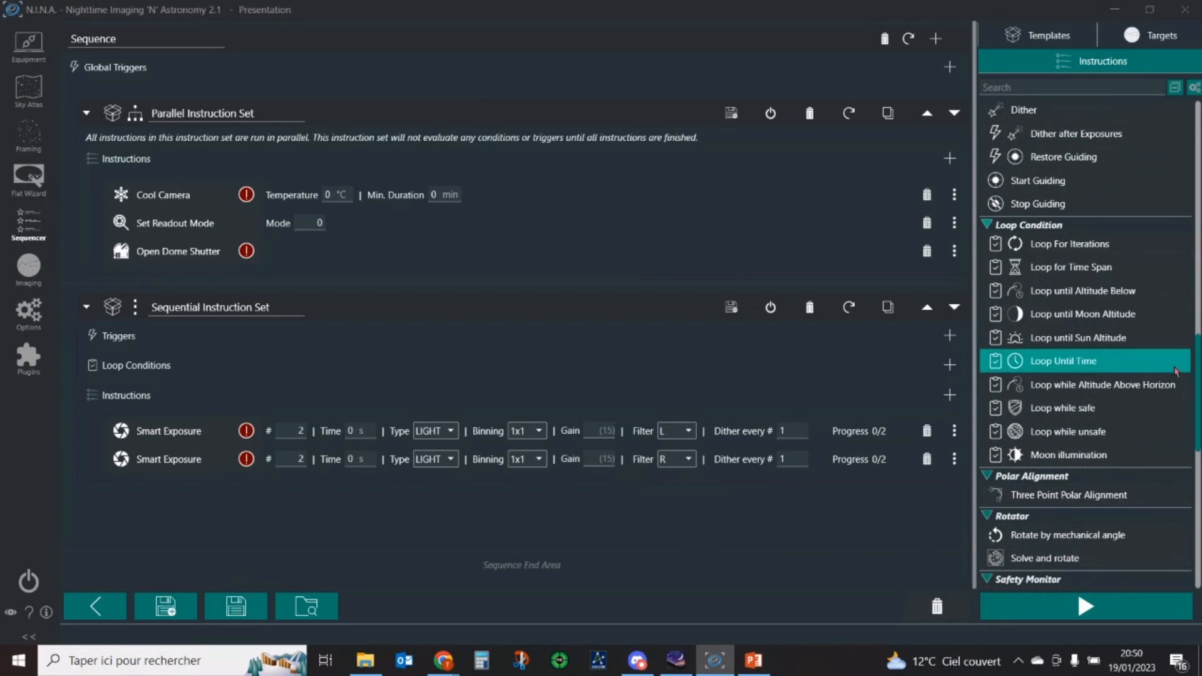
pyautogui.moveTo(1058, 244); pyautogui.dragTo(728, 378)
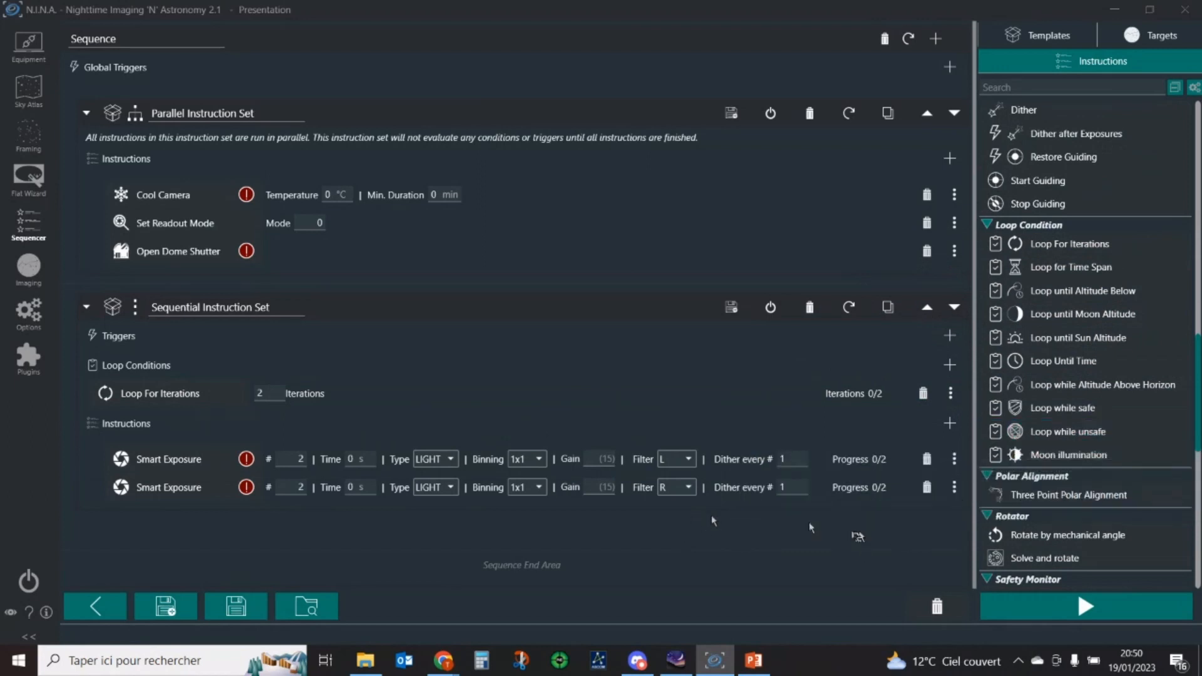
# Duplicate the last Smart Exposure instruction twice, setting the filter of the copies to G and B.
pyautogui.click(960, 495)
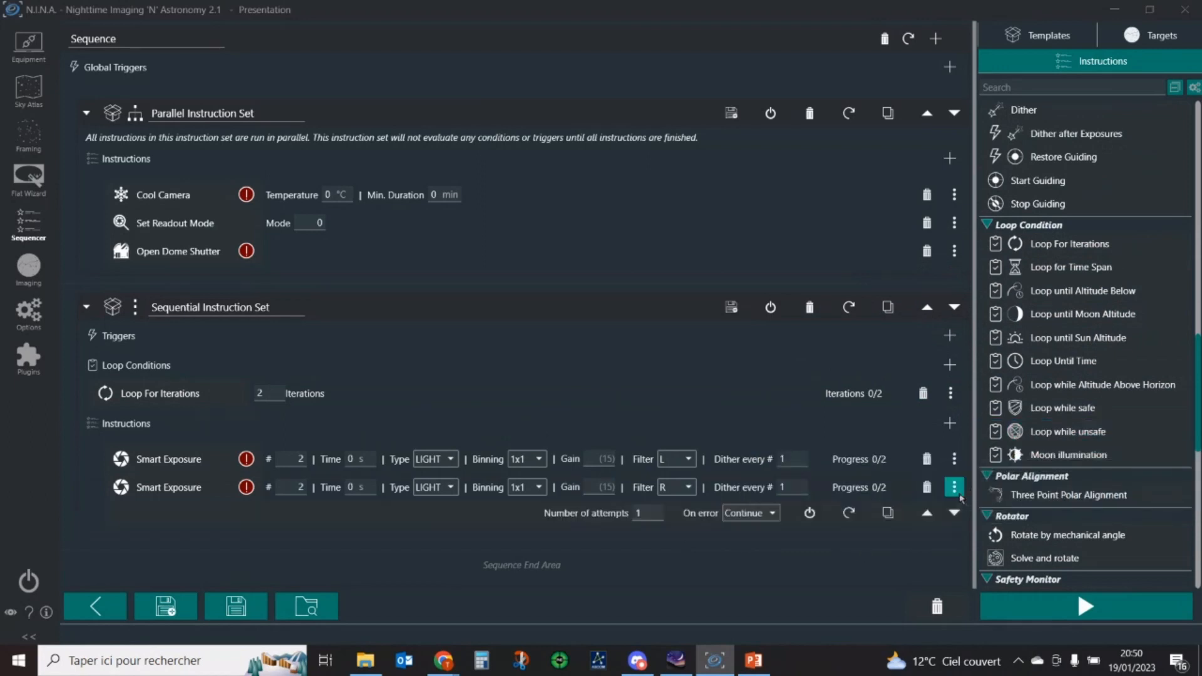
pyautogui.click(887, 514)
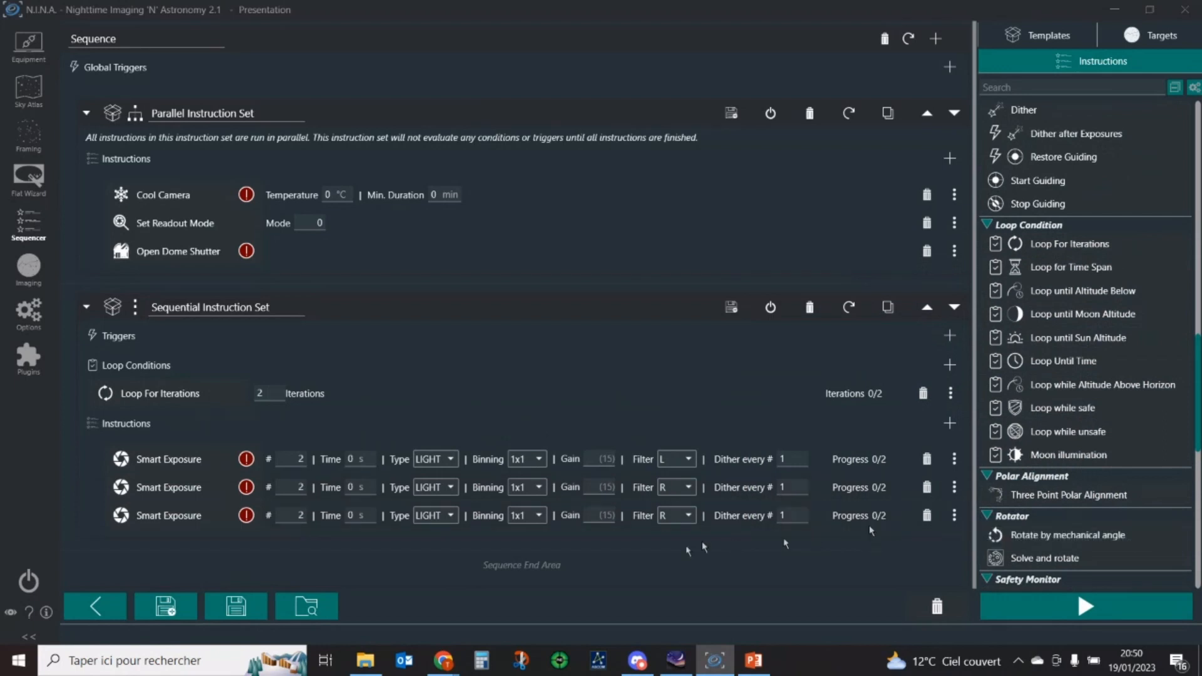
pyautogui.click(689, 524)
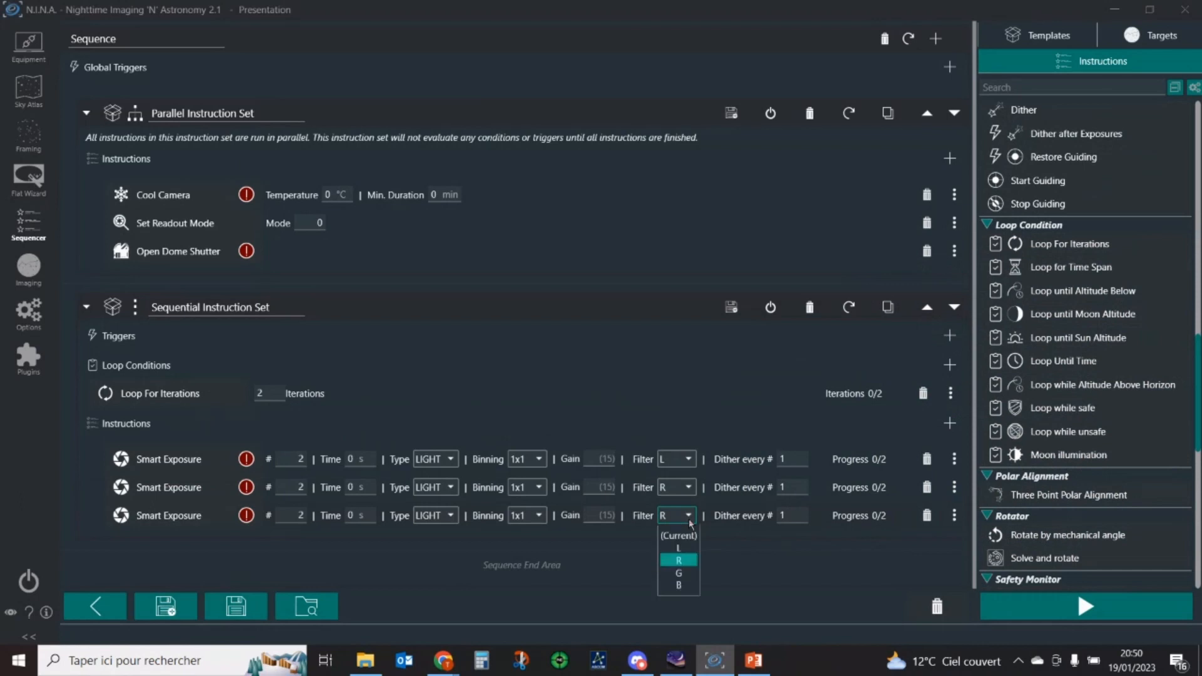
pyautogui.click(681, 576)
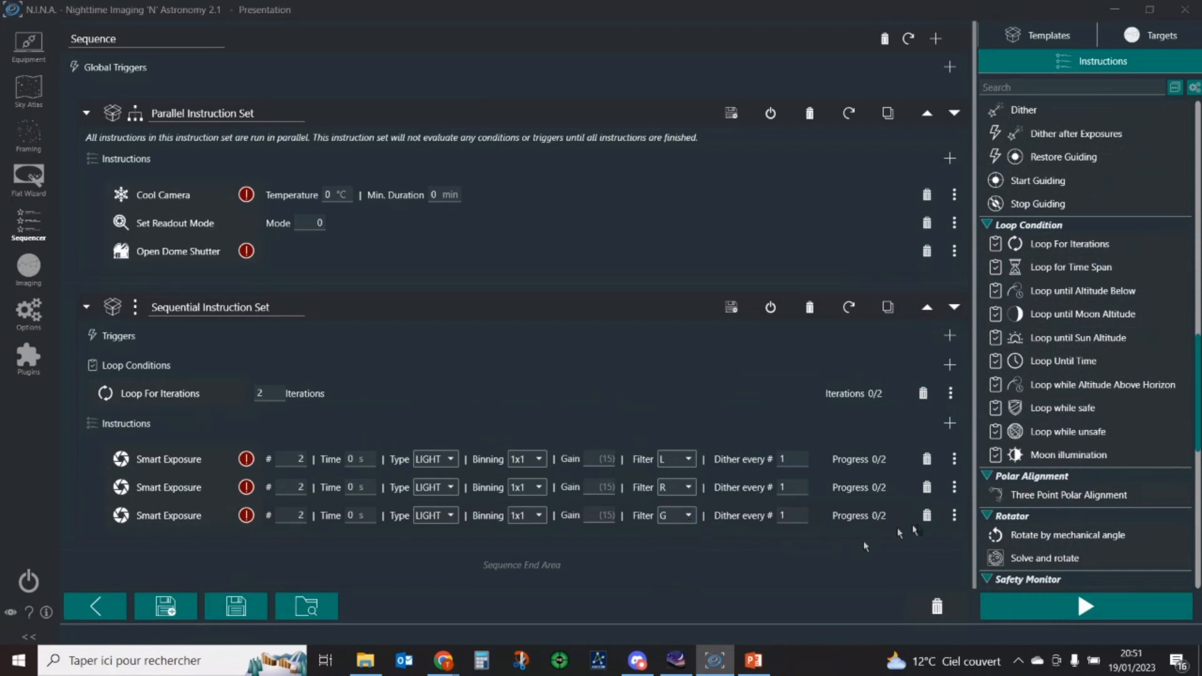
pyautogui.click(954, 515)
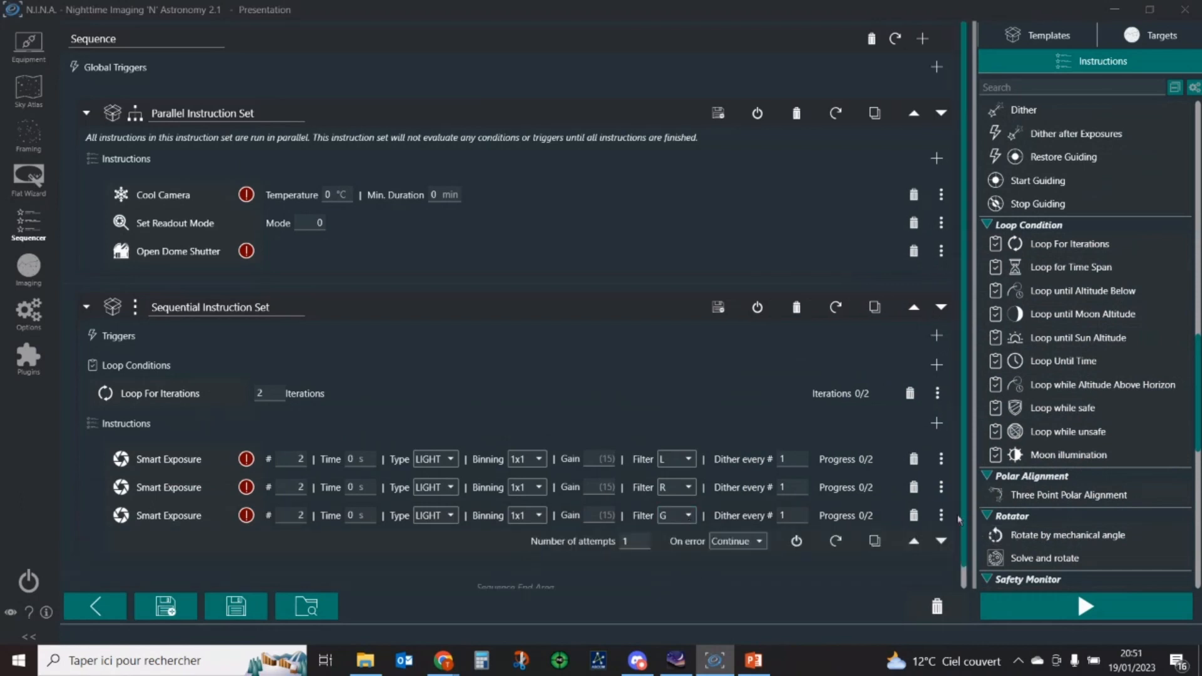
pyautogui.click(871, 549)
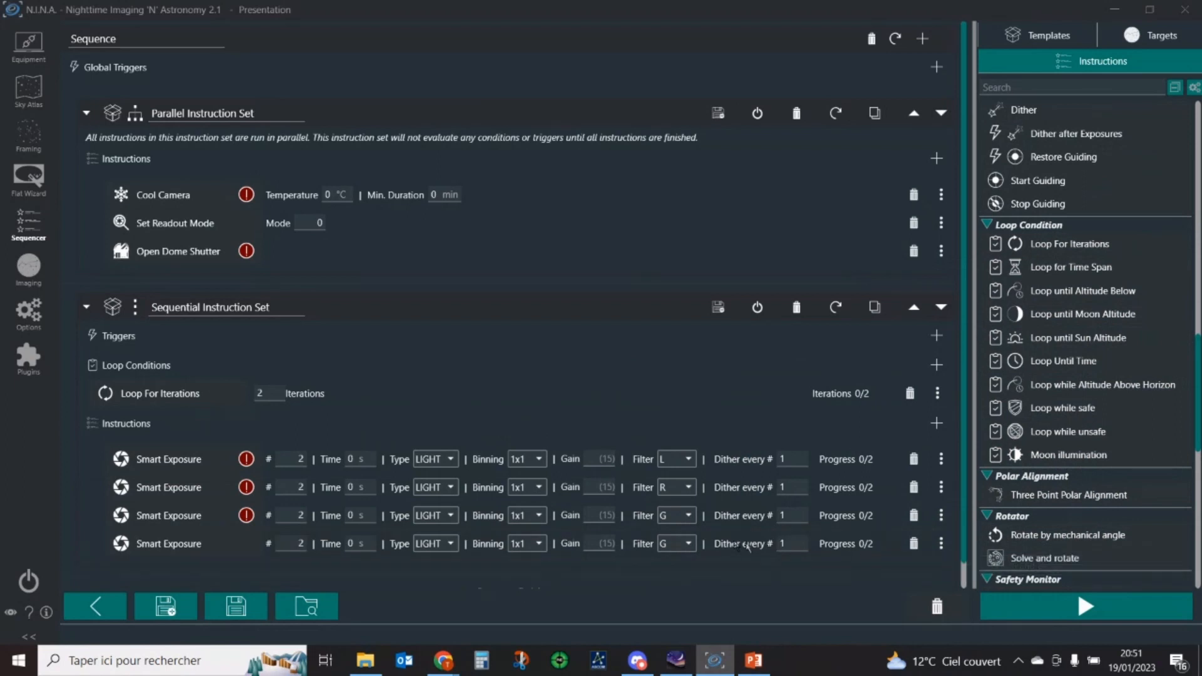
pyautogui.click(689, 544)
pyautogui.click(678, 613)
# Set the Loop For Iterations condition to 50 iterations.
pyautogui.click(270, 389)
pyautogui.press('BackSpace')
pyautogui.write('50')
pyautogui.click(431, 352)
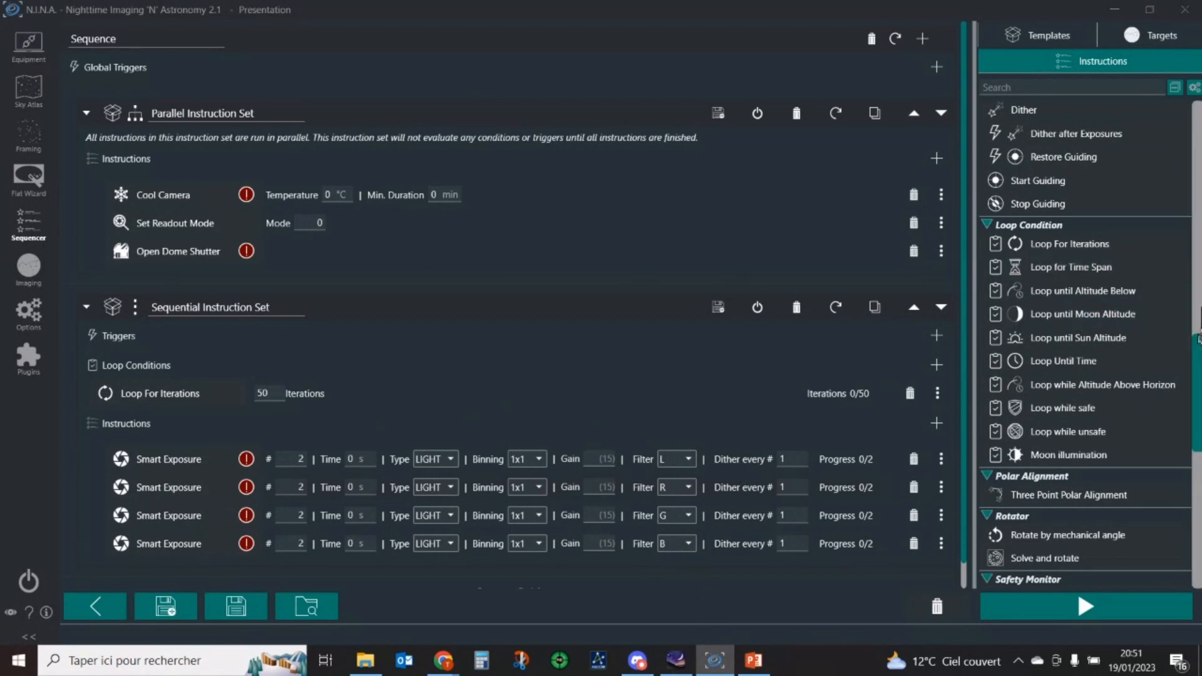
# Add a Meridian Flip trigger to the Sequential Instruction Set.
pyautogui.scroll(5, 1197, 379)
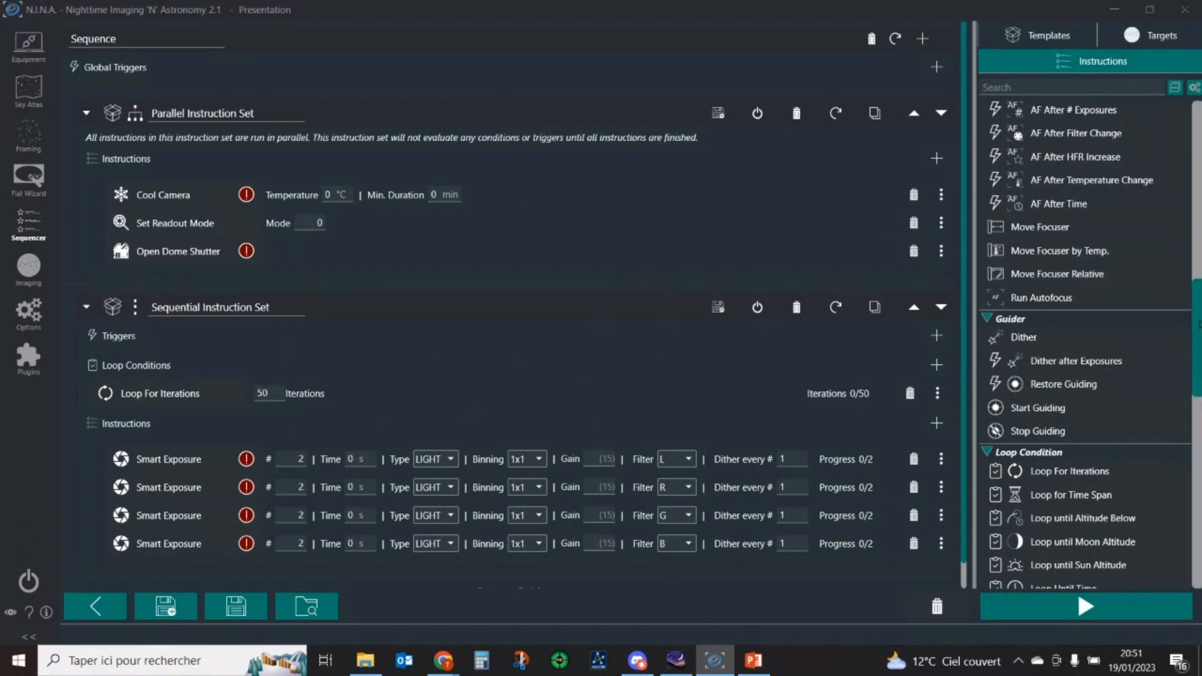
pyautogui.scroll(3, 1197, 325)
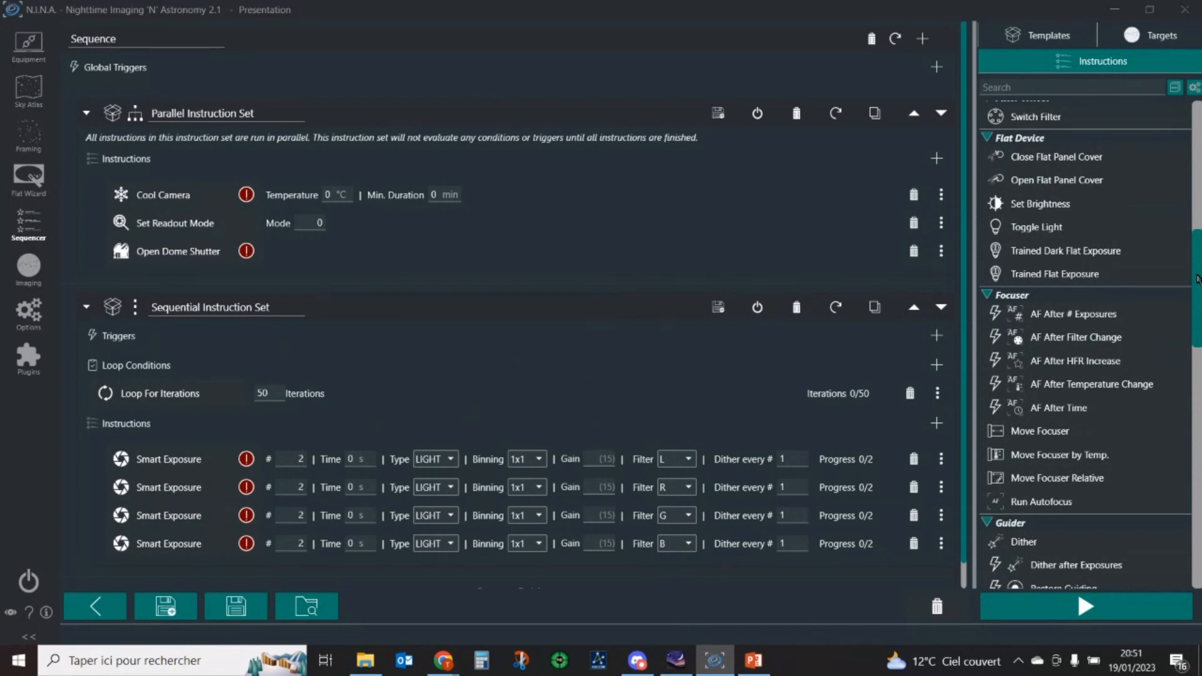
pyautogui.scroll(1, 1189, 268)
pyautogui.scroll(2, 1189, 267)
pyautogui.scroll(-2, 1189, 272)
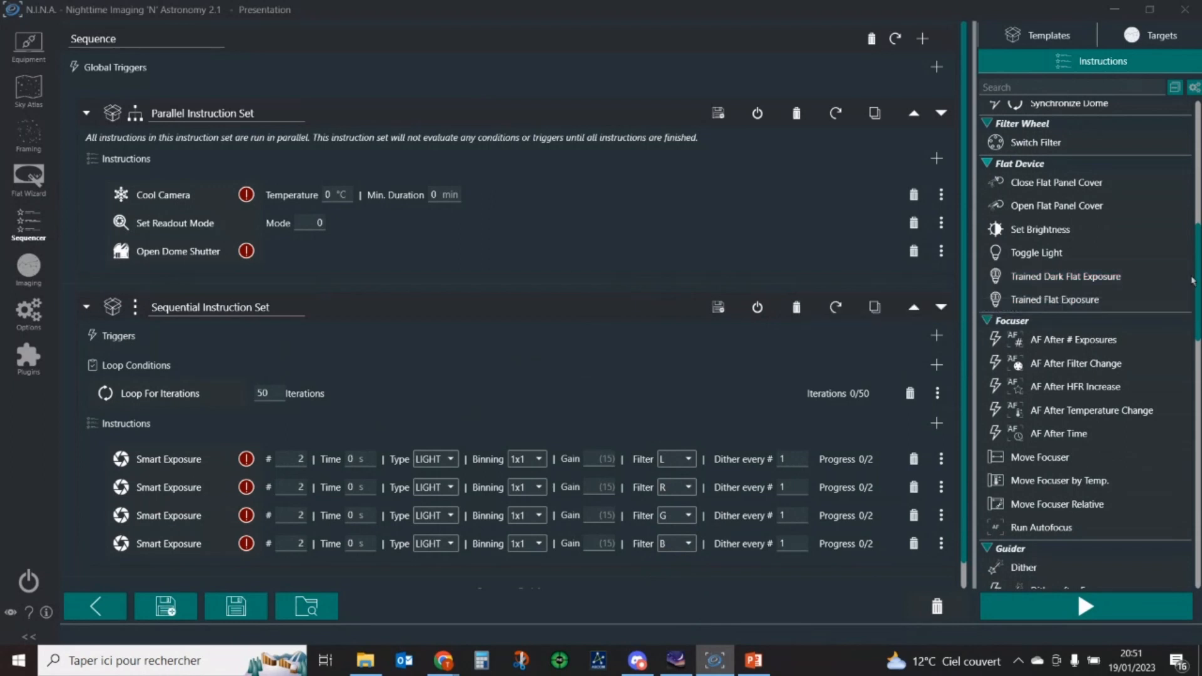
pyautogui.moveTo(1199, 283); pyautogui.dragTo(1170, 495)
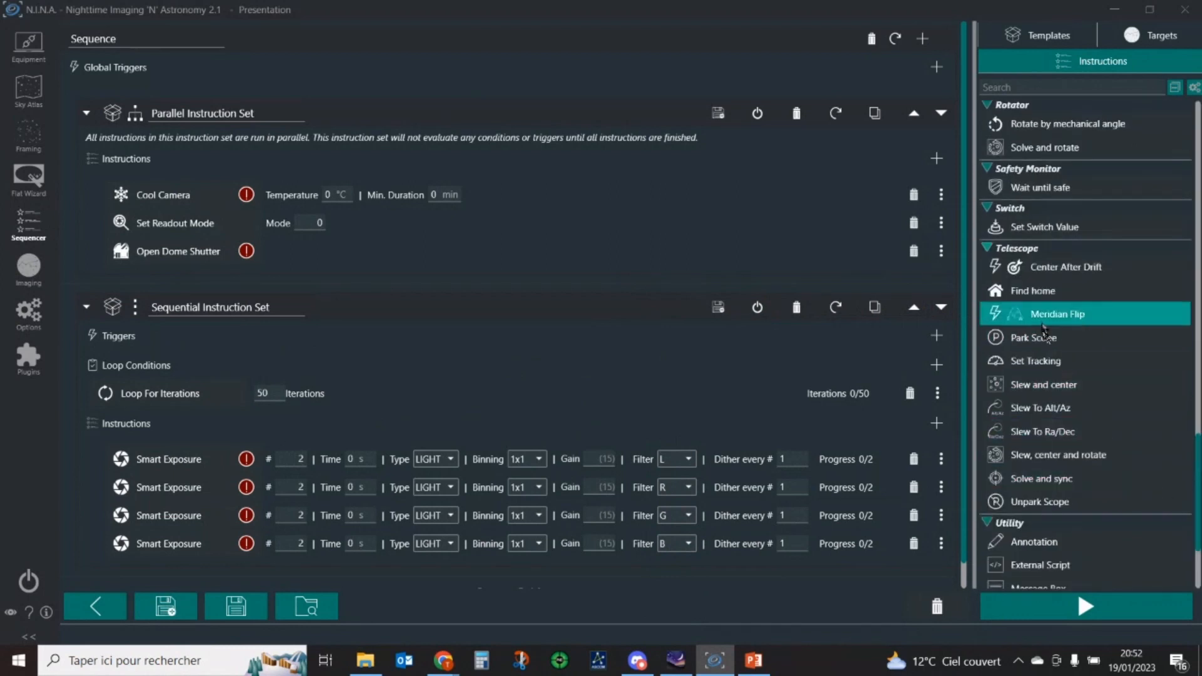
pyautogui.moveTo(1042, 327); pyautogui.dragTo(638, 346)
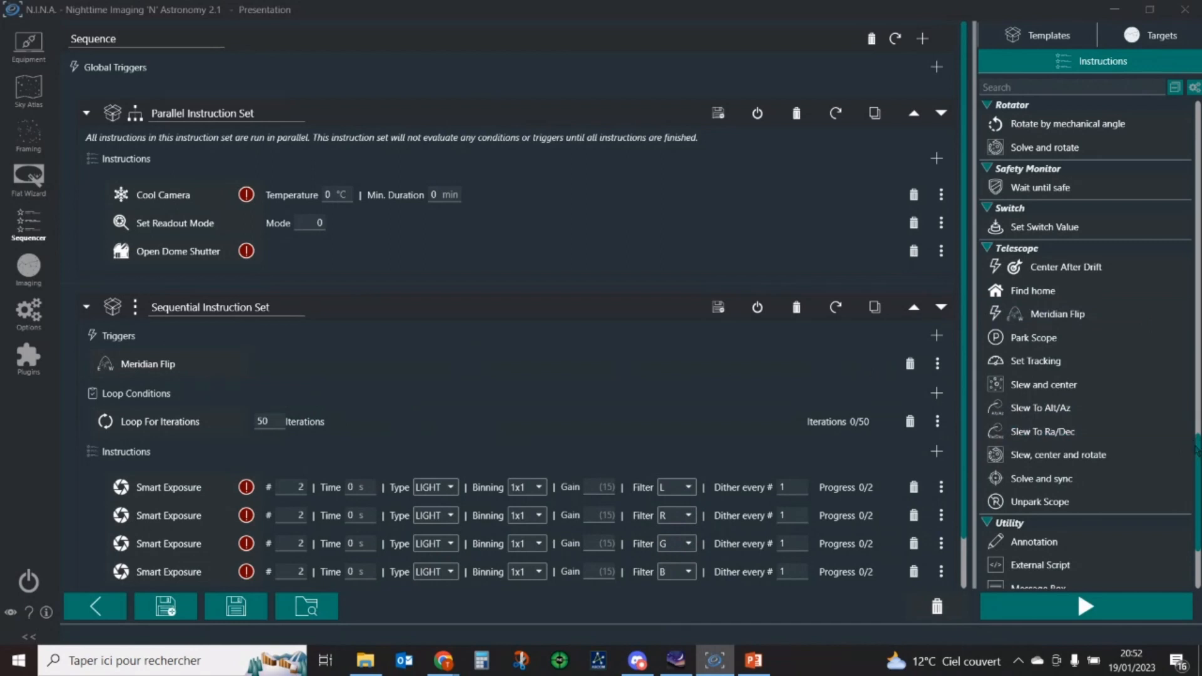
# Add an AF After Filter Change trigger to the Sequential Instruction Set.
pyautogui.scroll(-3, 1196, 452)
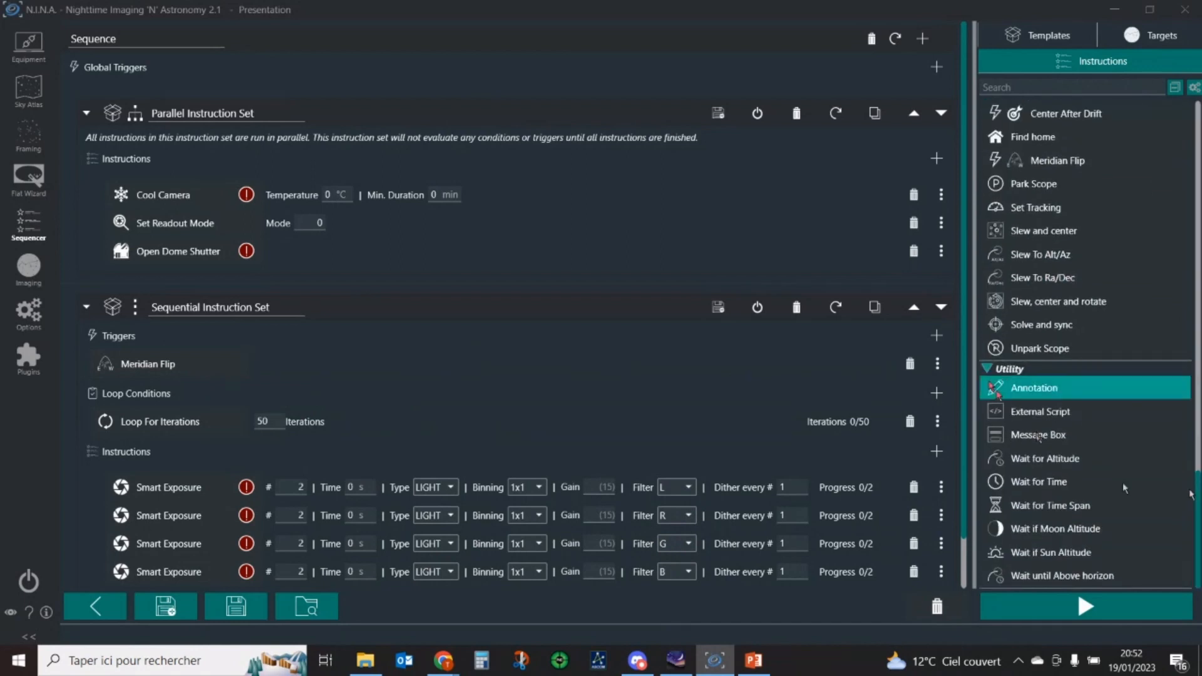
pyautogui.scroll(-1, 966, 376)
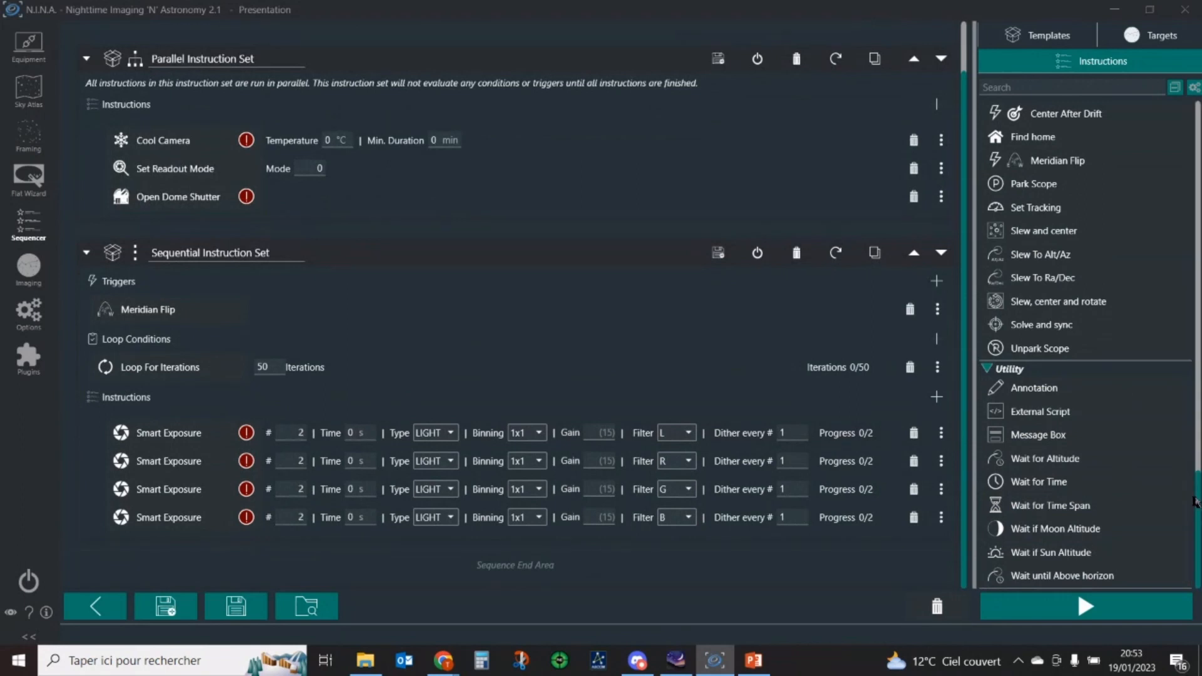
pyautogui.scroll(1, 1198, 499)
pyautogui.moveTo(1198, 499); pyautogui.dragTo(1199, 286)
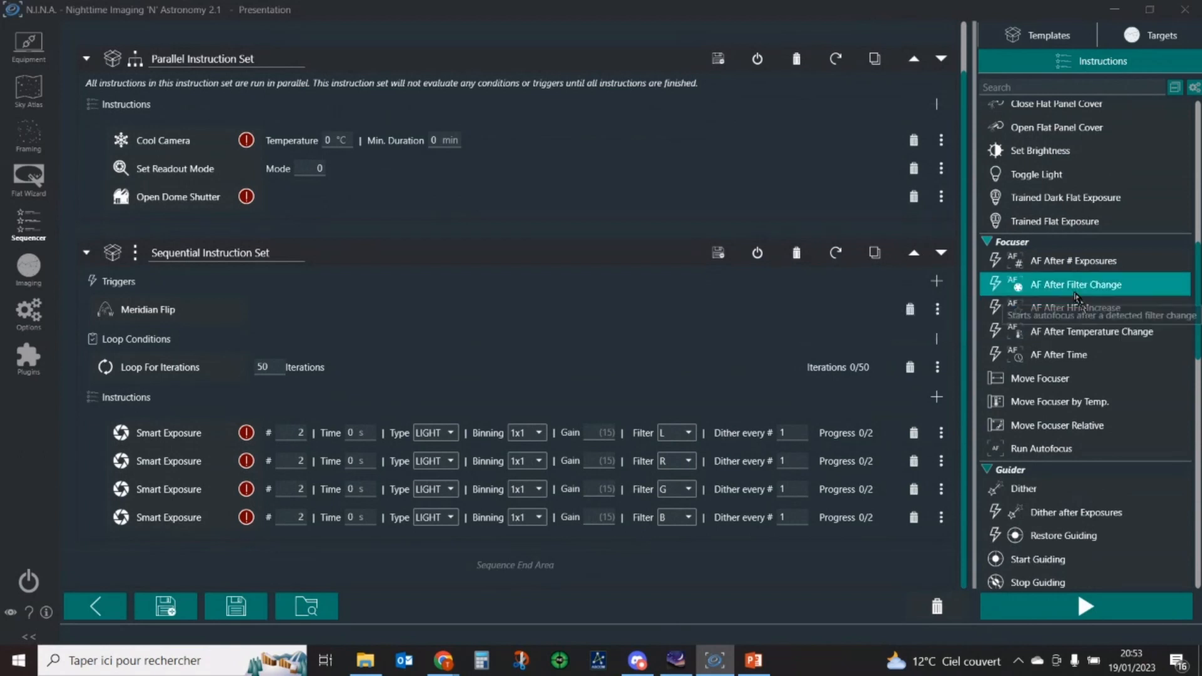
pyautogui.moveTo(1072, 293); pyautogui.dragTo(736, 317)
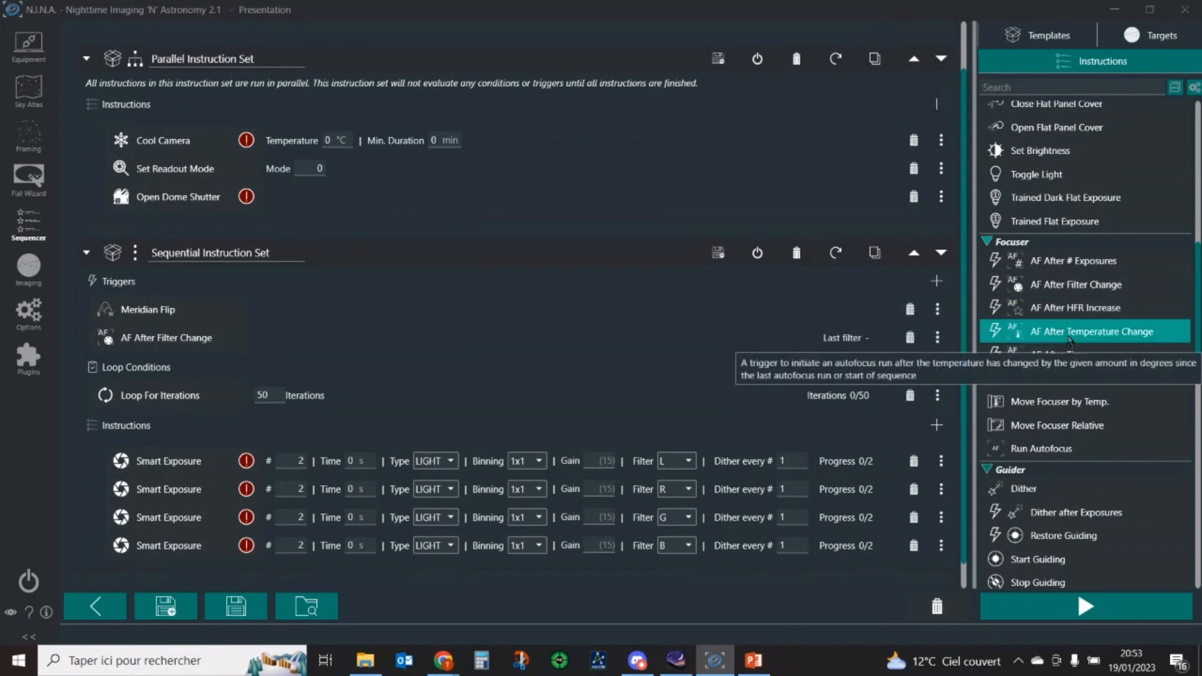
# Add an AF After HFR Increase trigger below the filter-change trigger and review the whole sequence.
pyautogui.moveTo(1068, 318); pyautogui.dragTo(906, 310)
pyautogui.moveTo(860, 348); pyautogui.dragTo(862, 356)
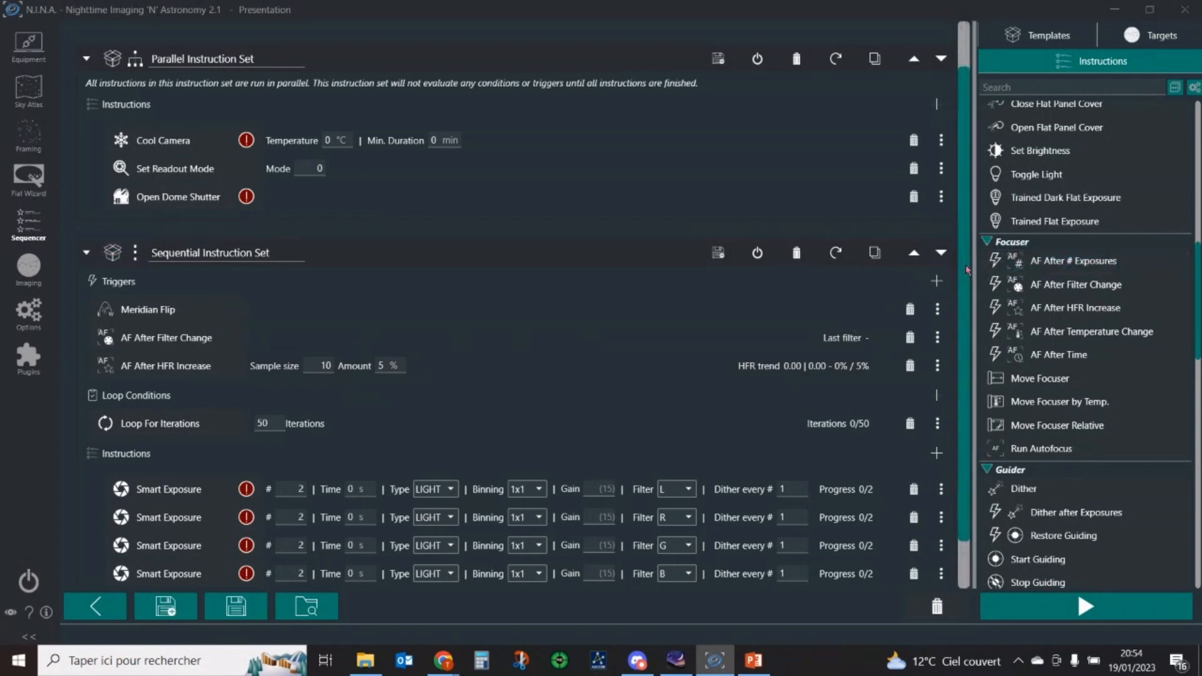
pyautogui.scroll(-2, 968, 270)
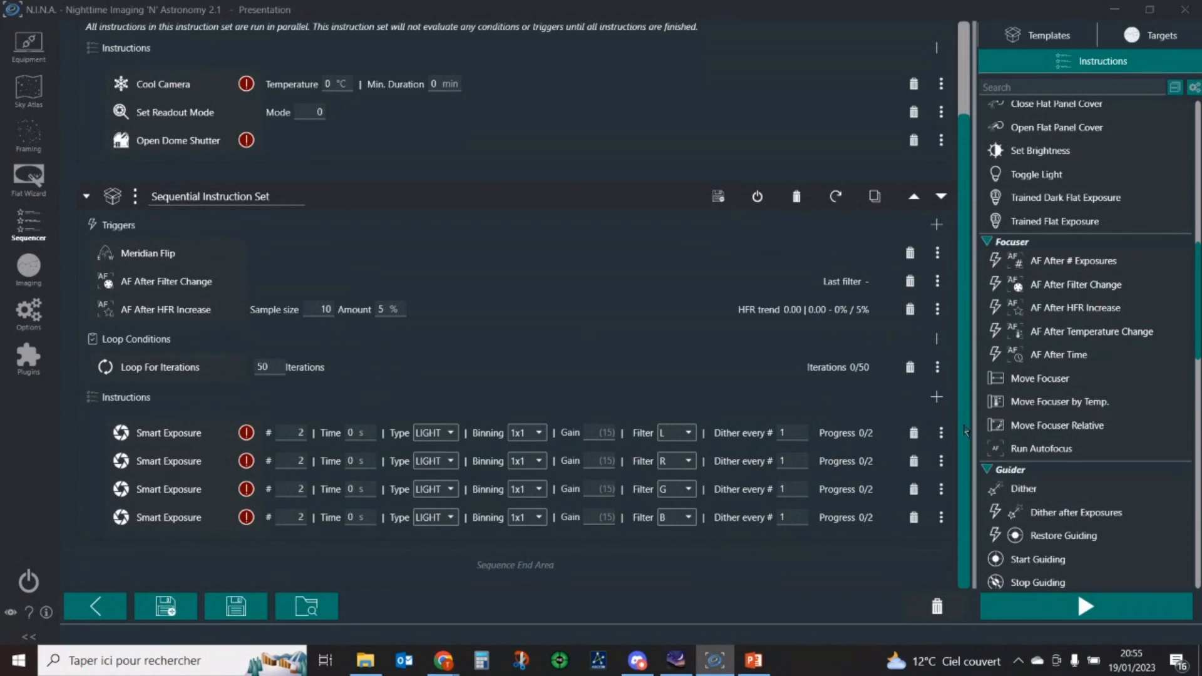
pyautogui.moveTo(964, 430); pyautogui.dragTo(970, 293)
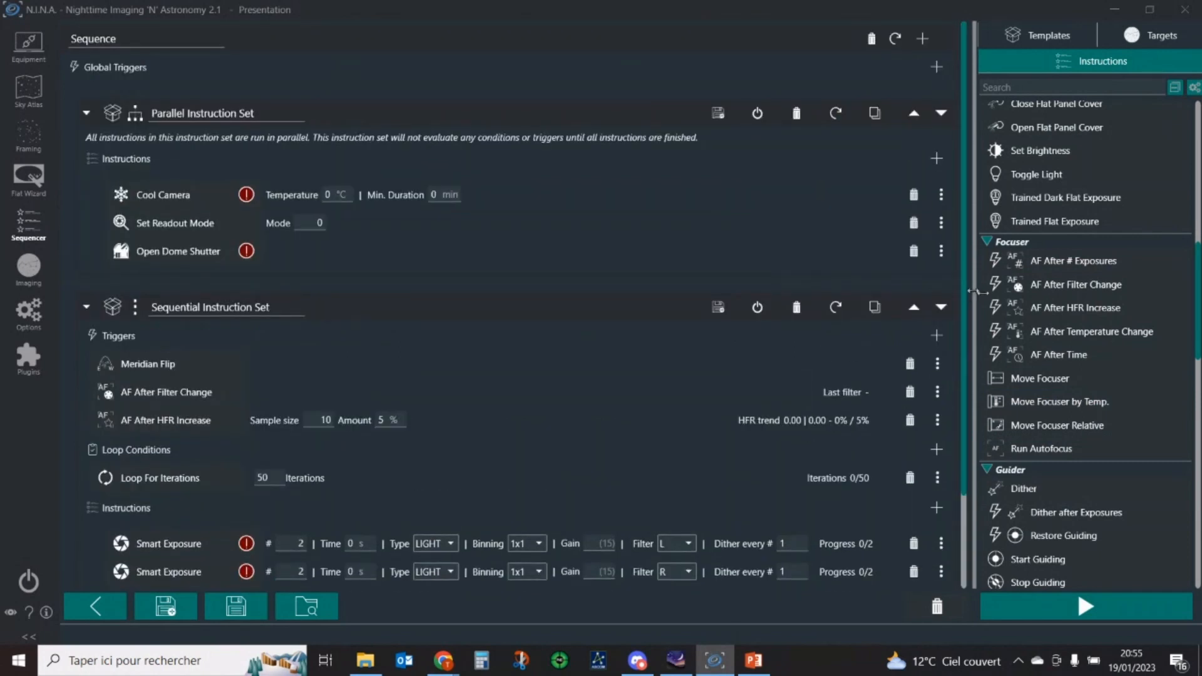
# Delete the entire contents of the sequence and show the saved templates.
pyautogui.click(871, 39)
pyautogui.click(656, 361)
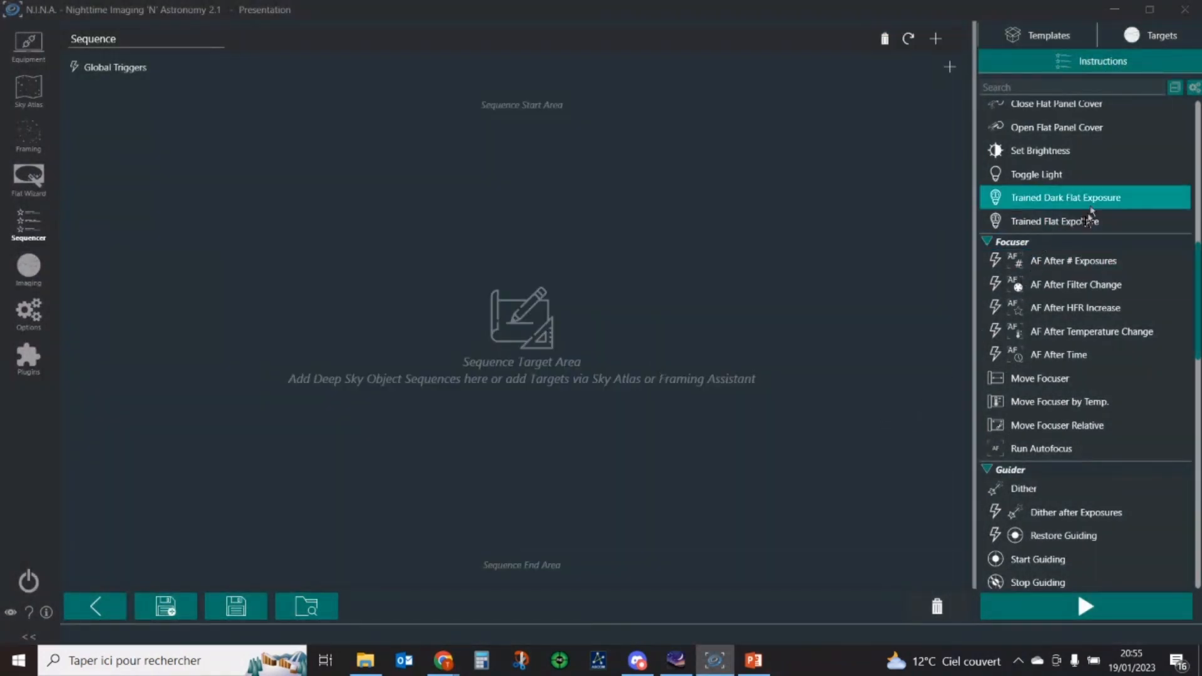
pyautogui.moveTo(1198, 263); pyautogui.dragTo(1198, 122)
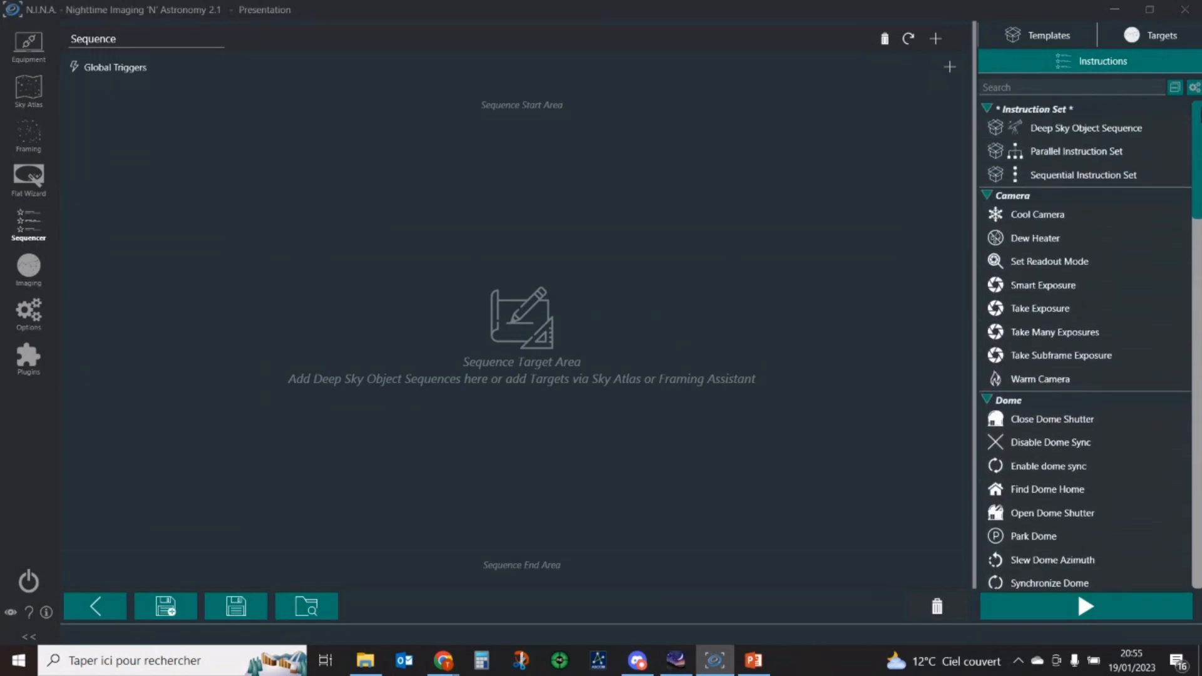
pyautogui.click(1049, 35)
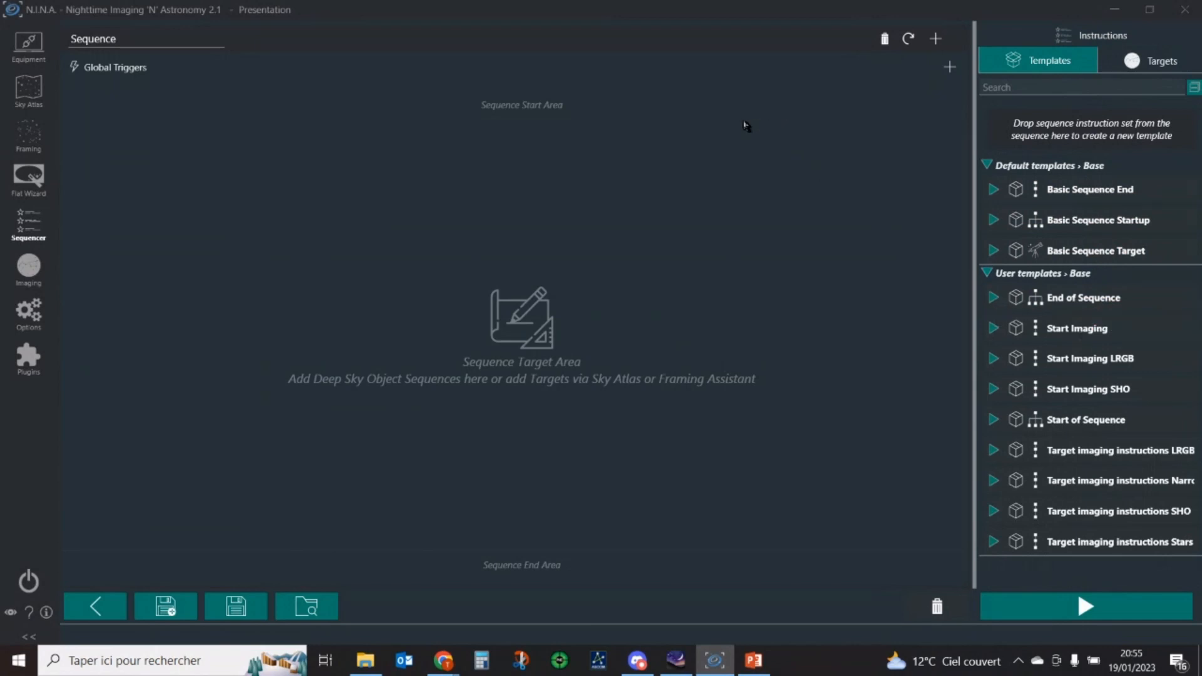
# Try the End of Sequence template in the sequence start area and delete it again.
pyautogui.moveTo(1042, 299); pyautogui.dragTo(771, 111)
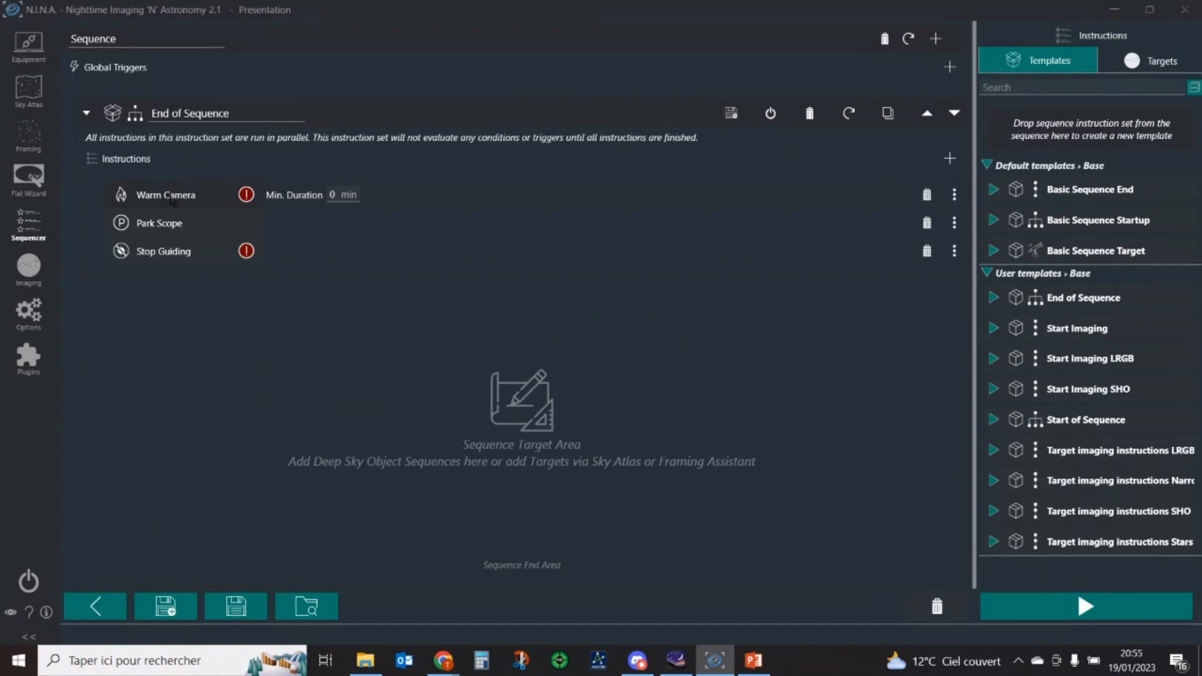
pyautogui.click(811, 113)
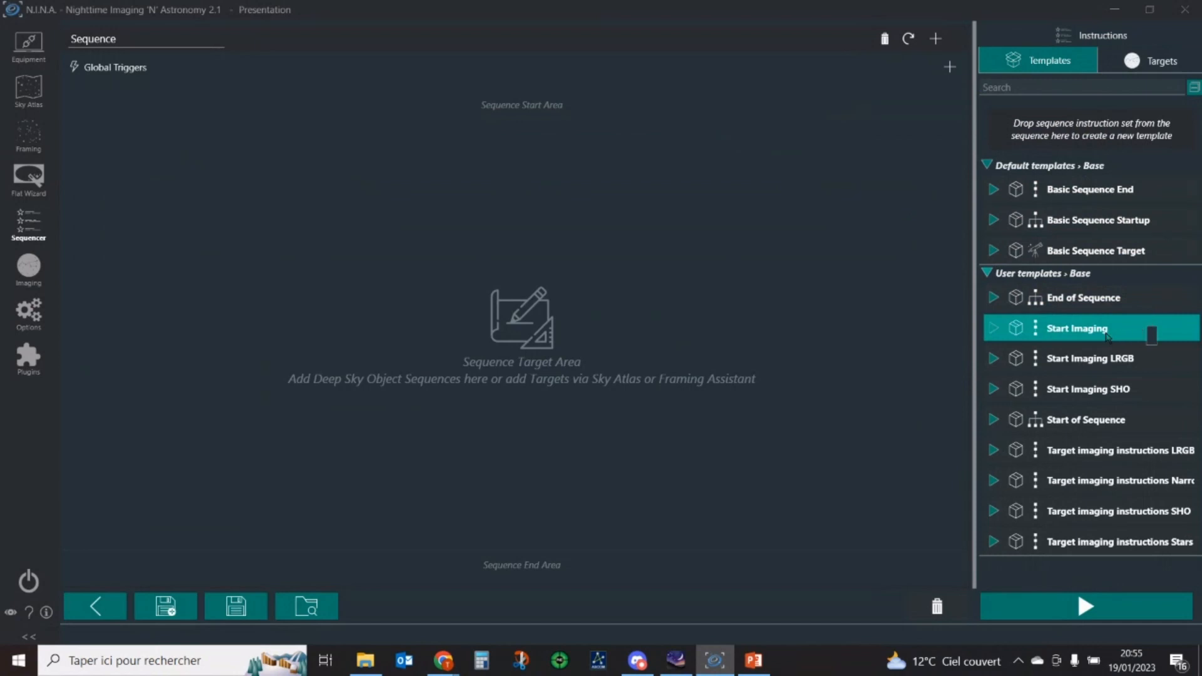
# Add the Start of Sequence template to the start area and the End of Sequence template to the end area.
pyautogui.moveTo(1092, 429); pyautogui.dragTo(841, 114)
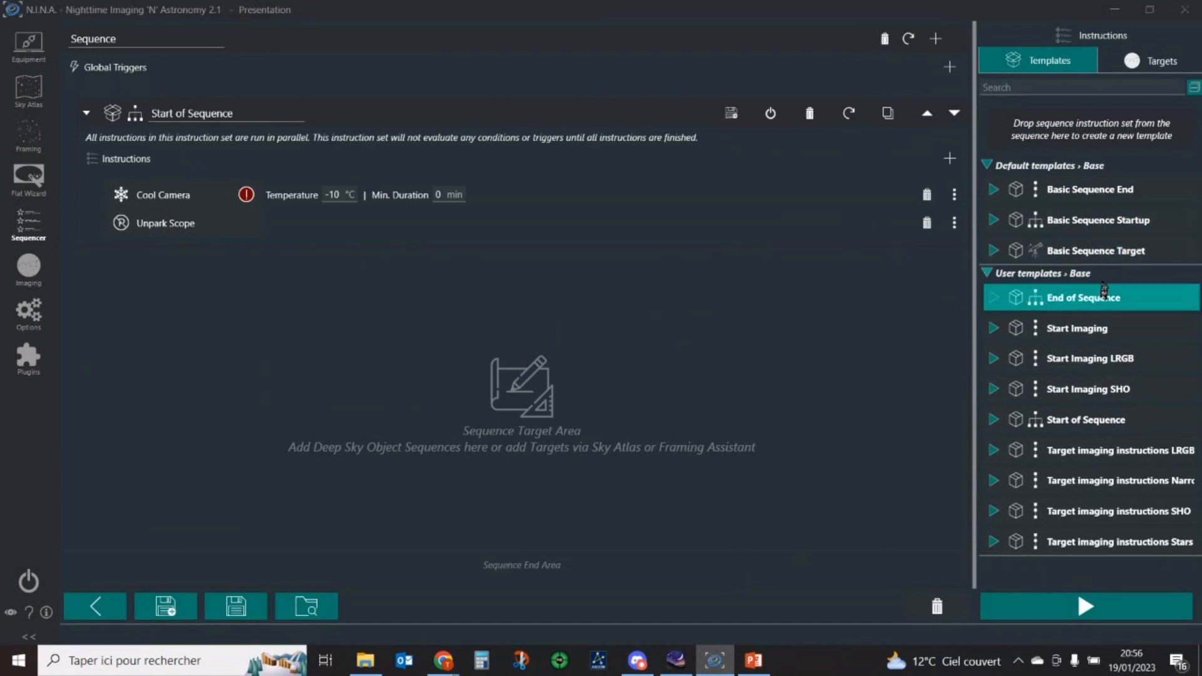
pyautogui.moveTo(1089, 298); pyautogui.dragTo(812, 562)
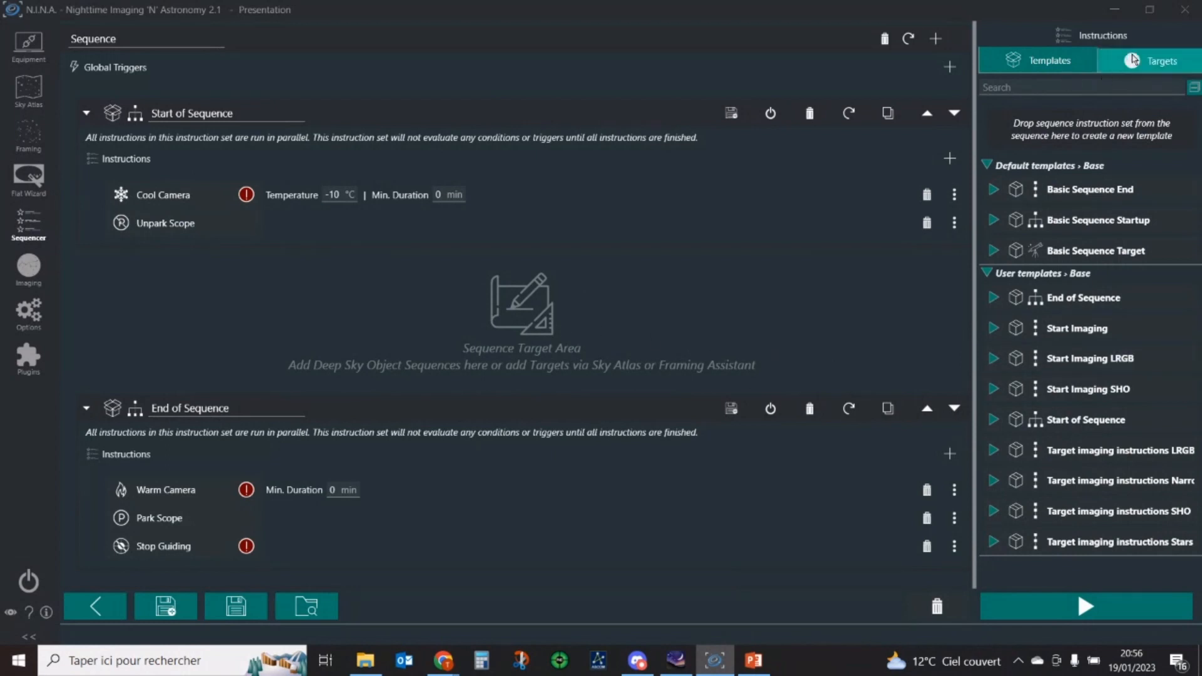
# Add the saved Triangulum Pinwheel(1) target to the sequence target area.
pyautogui.click(1134, 60)
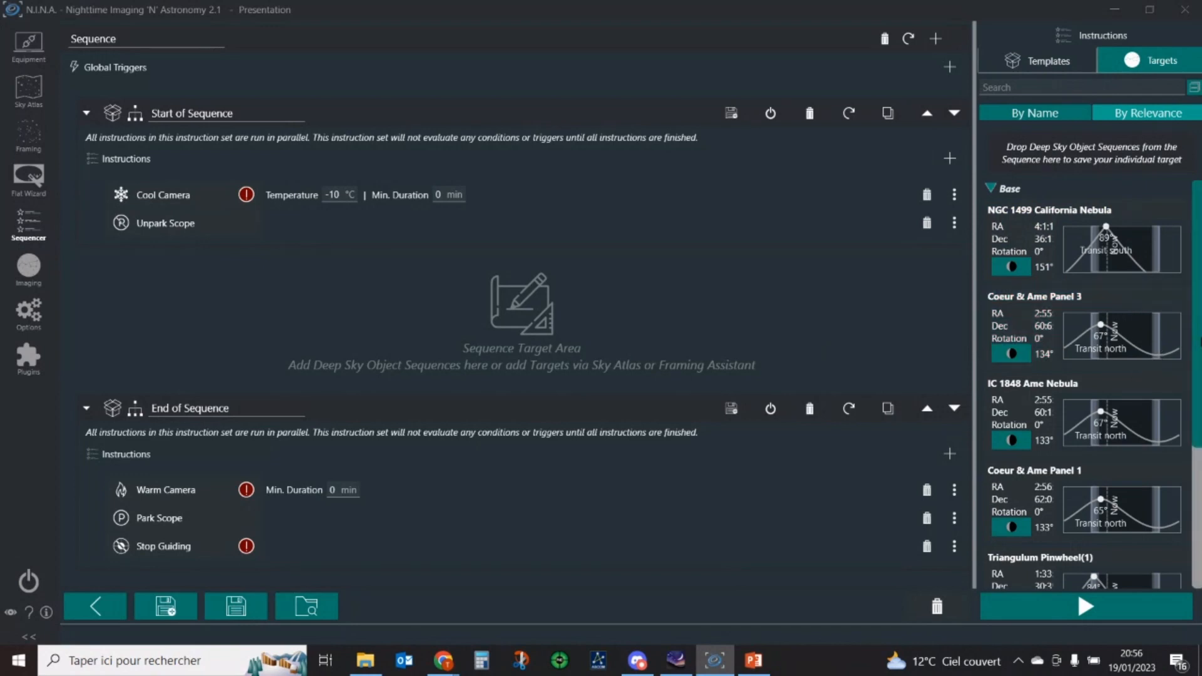
pyautogui.scroll(-3, 1185, 441)
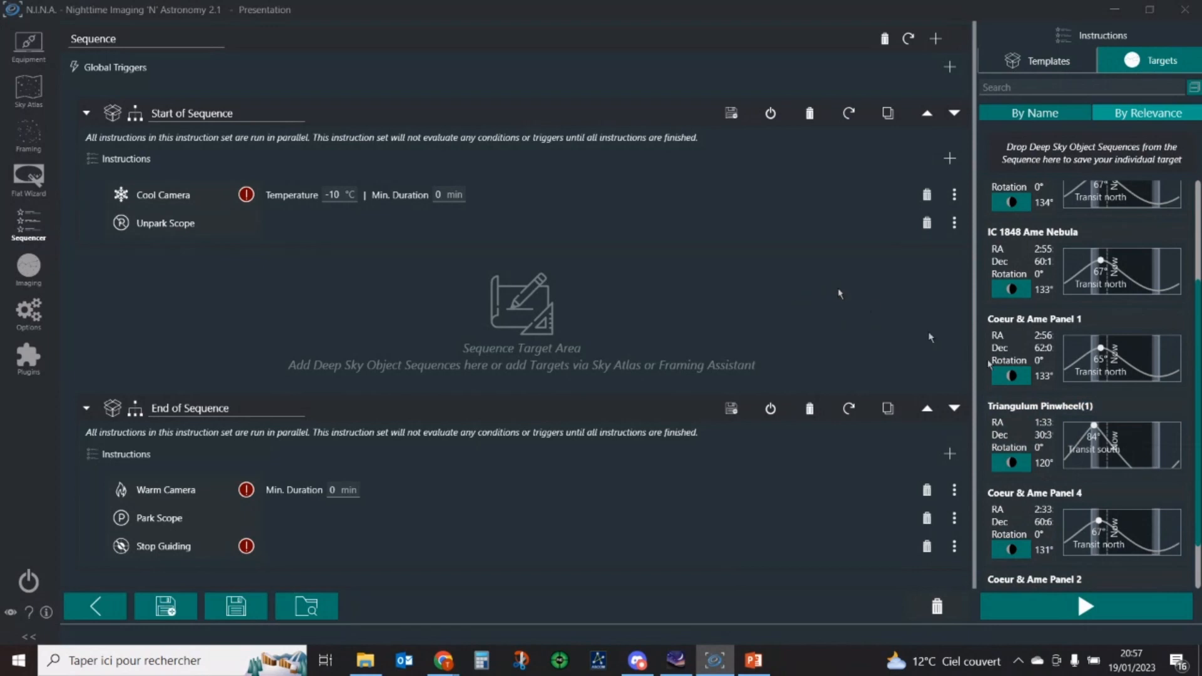
pyautogui.moveTo(1026, 410); pyautogui.dragTo(786, 339)
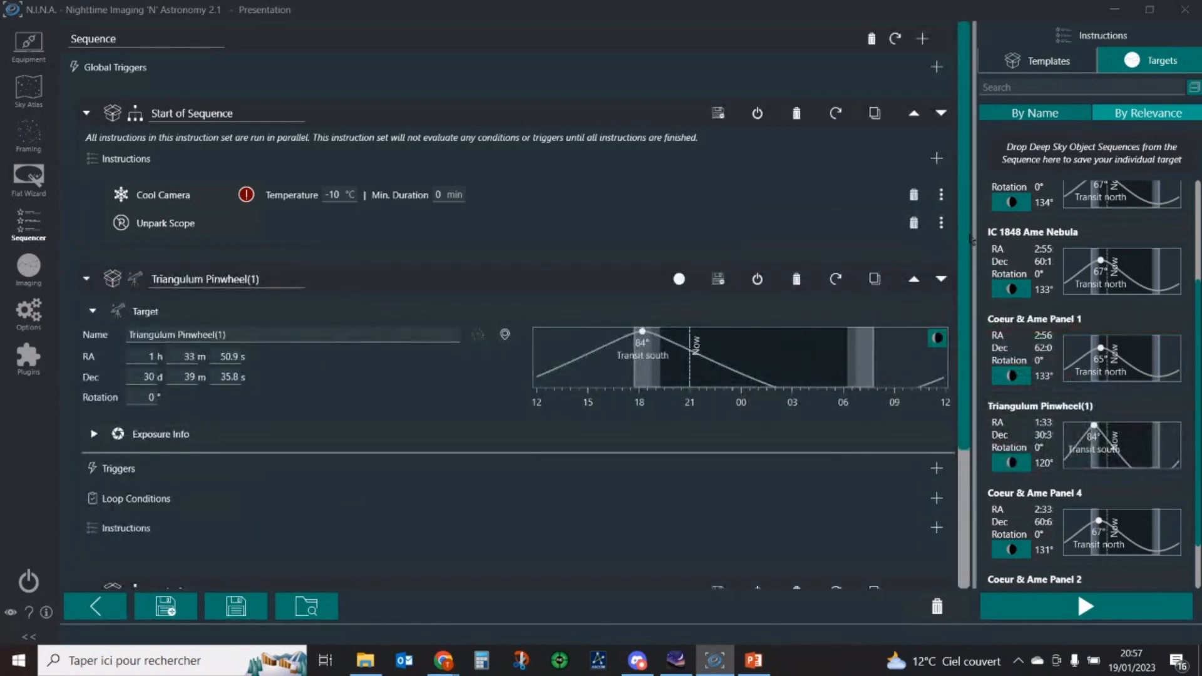
# Display the moon chart in the Triangulum Pinwheel(1) altitude graph and look over the rest of the sequence.
pyautogui.moveTo(968, 237); pyautogui.dragTo(966, 303)
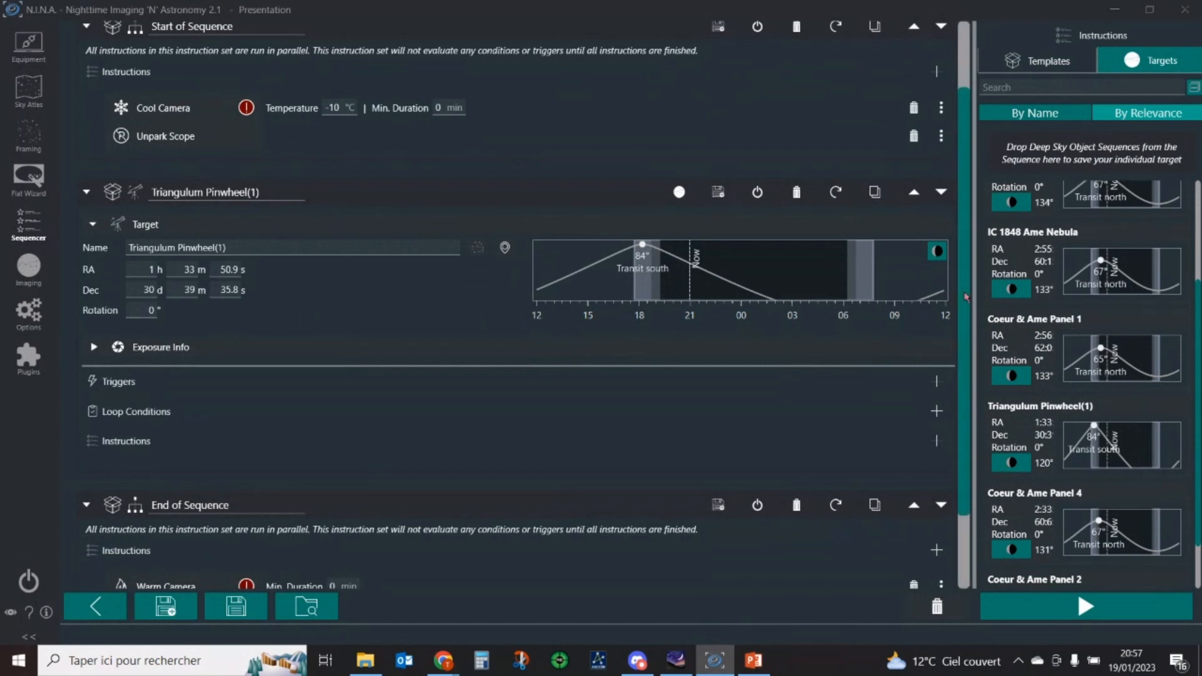
pyautogui.scroll(-2, 965, 297)
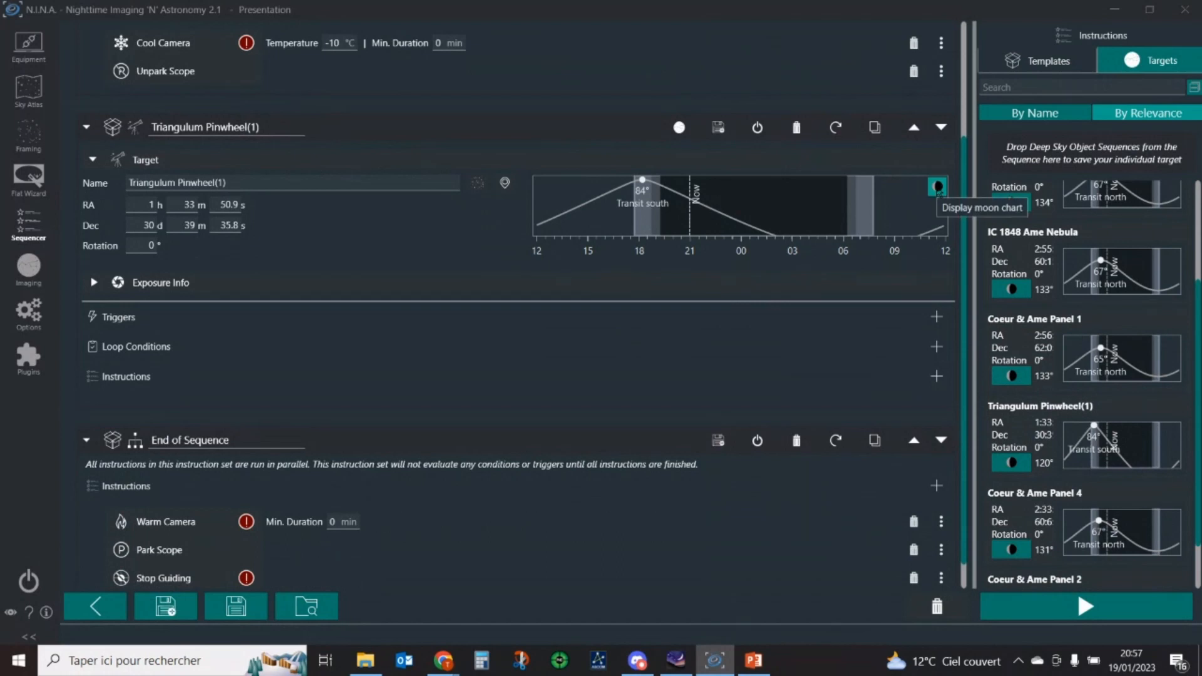
pyautogui.click(939, 191)
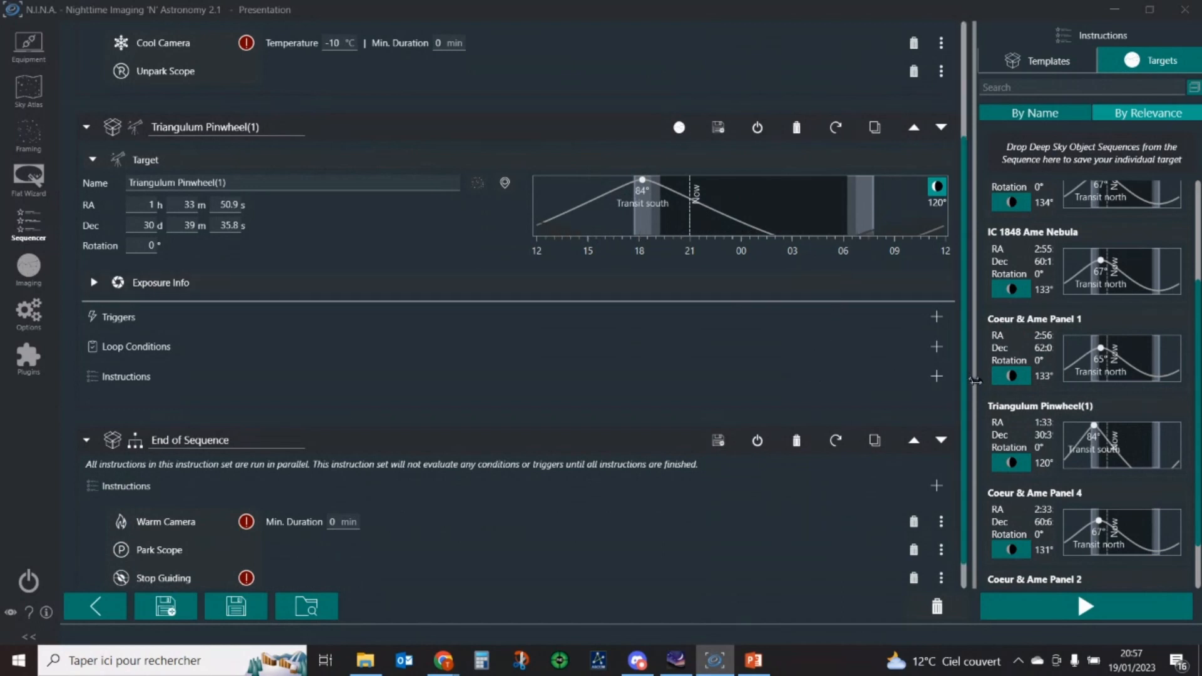
pyautogui.moveTo(964, 391); pyautogui.dragTo(960, 418)
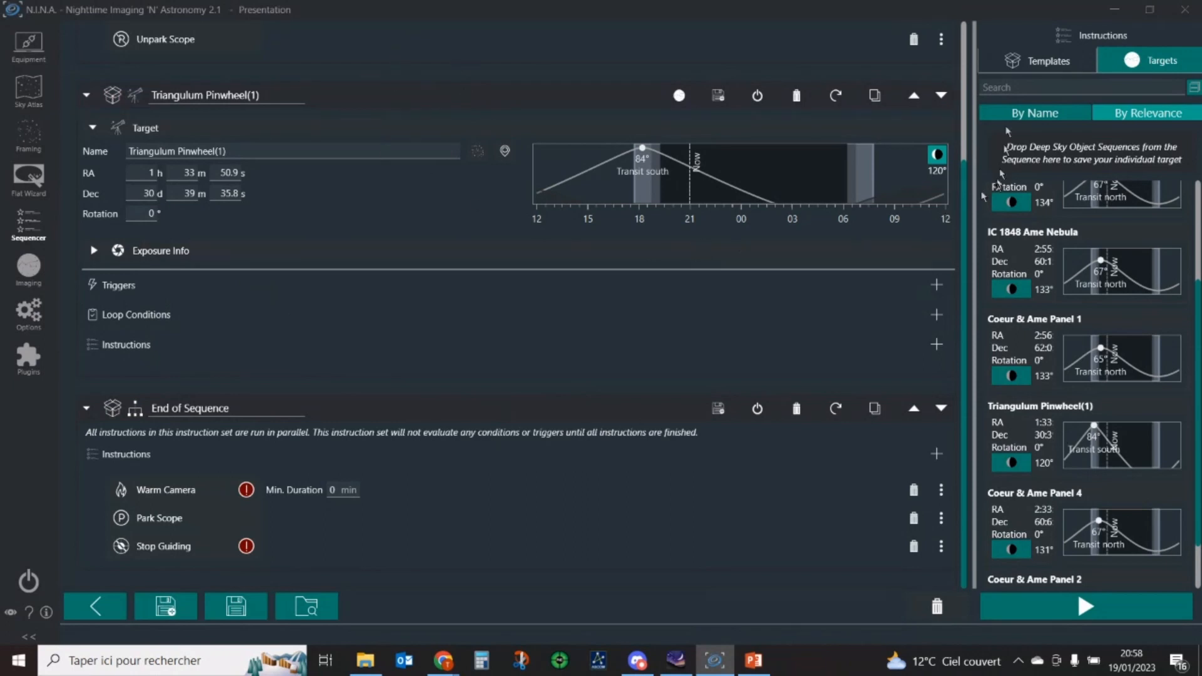
# Add a Loop For Iterations condition with 60 iterations to the Triangulum Pinwheel(1) target and dismiss the Windows security notification.
pyautogui.click(1086, 39)
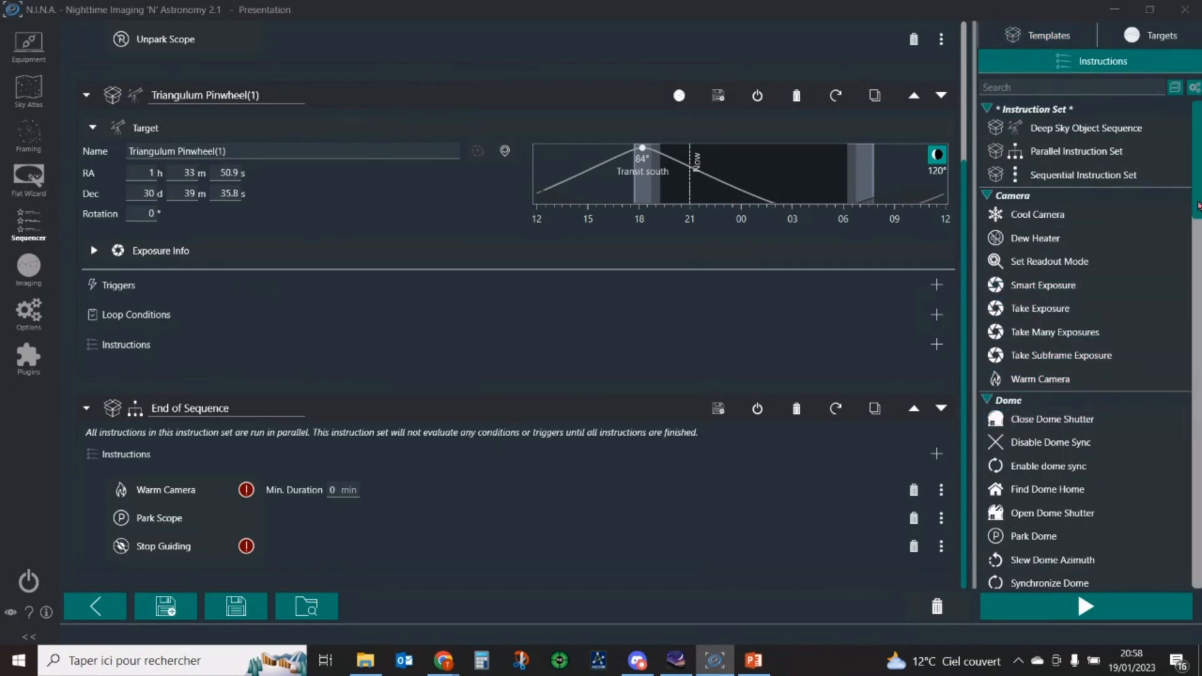
pyautogui.moveTo(1197, 203); pyautogui.dragTo(1168, 437)
pyautogui.moveTo(1064, 246); pyautogui.dragTo(660, 318)
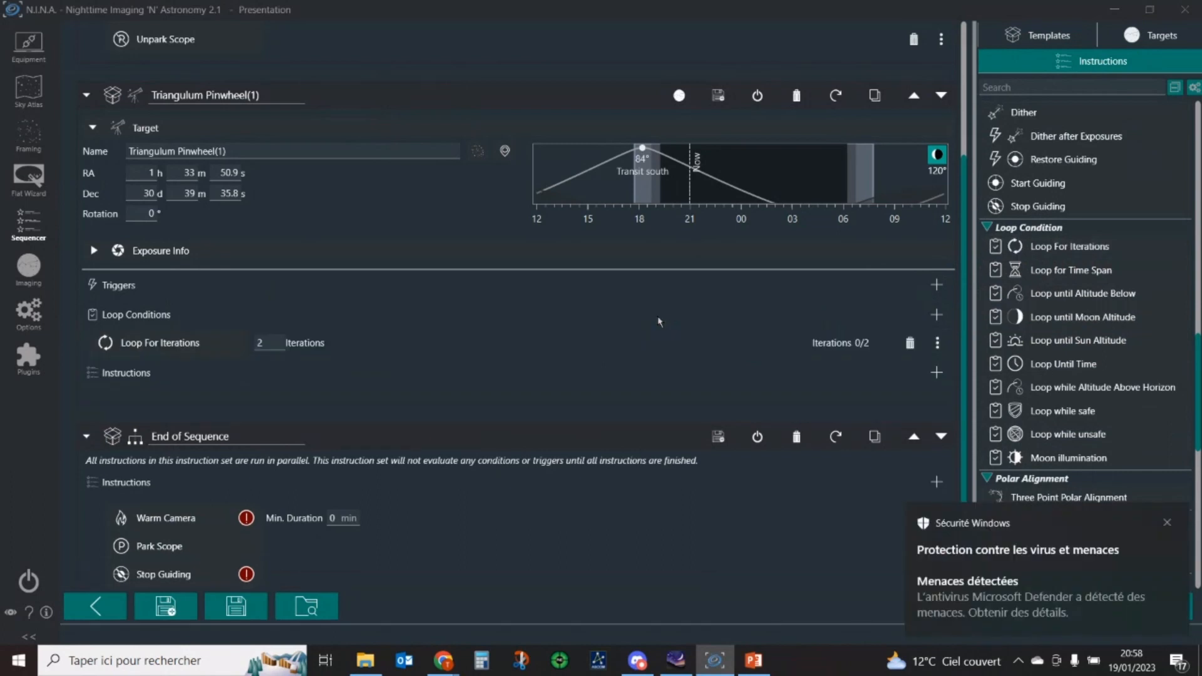
pyautogui.click(272, 345)
pyautogui.write('60')
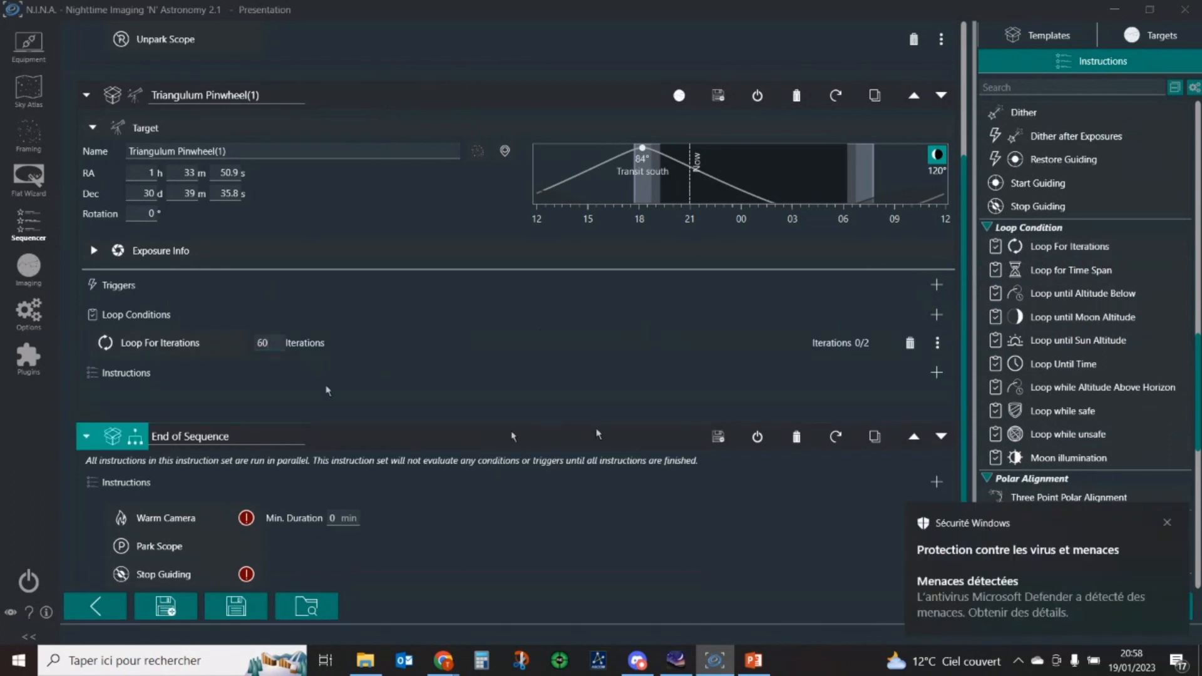
pyautogui.click(1168, 524)
# Add a Smart Exposure instruction to the Triangulum Pinwheel(1) target and set its exposure count to 1.
pyautogui.scroll(-1, 1195, 429)
pyautogui.moveTo(1196, 429); pyautogui.dragTo(1201, 195)
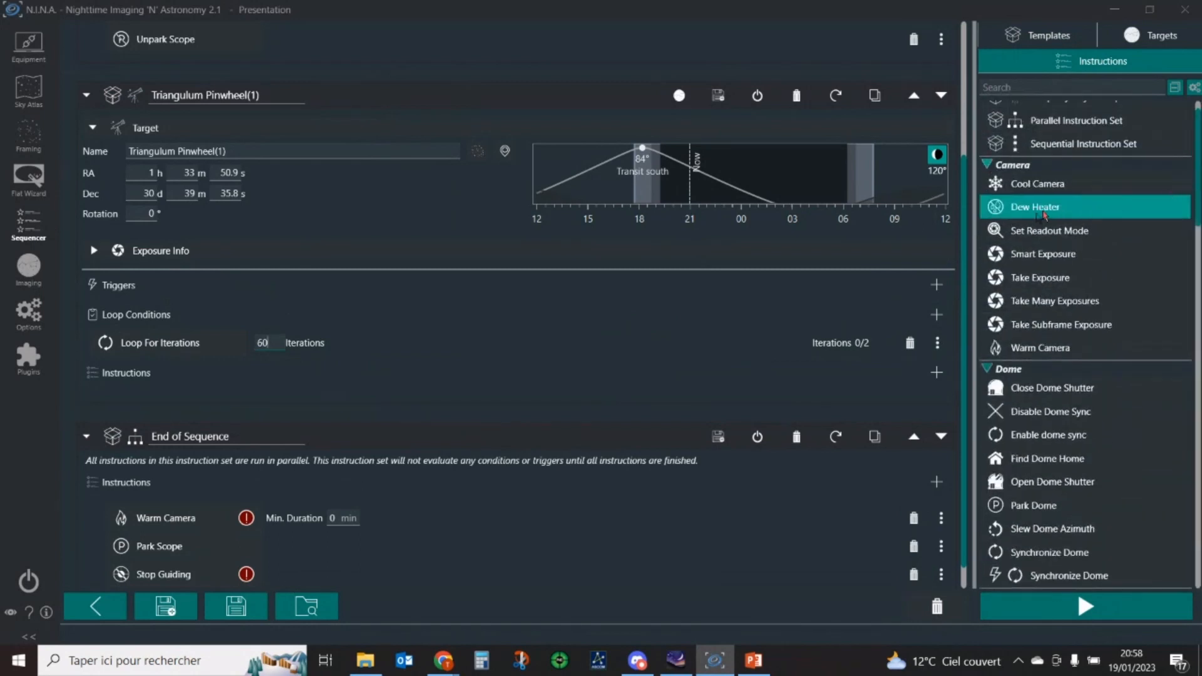
pyautogui.moveTo(1024, 256); pyautogui.dragTo(864, 388)
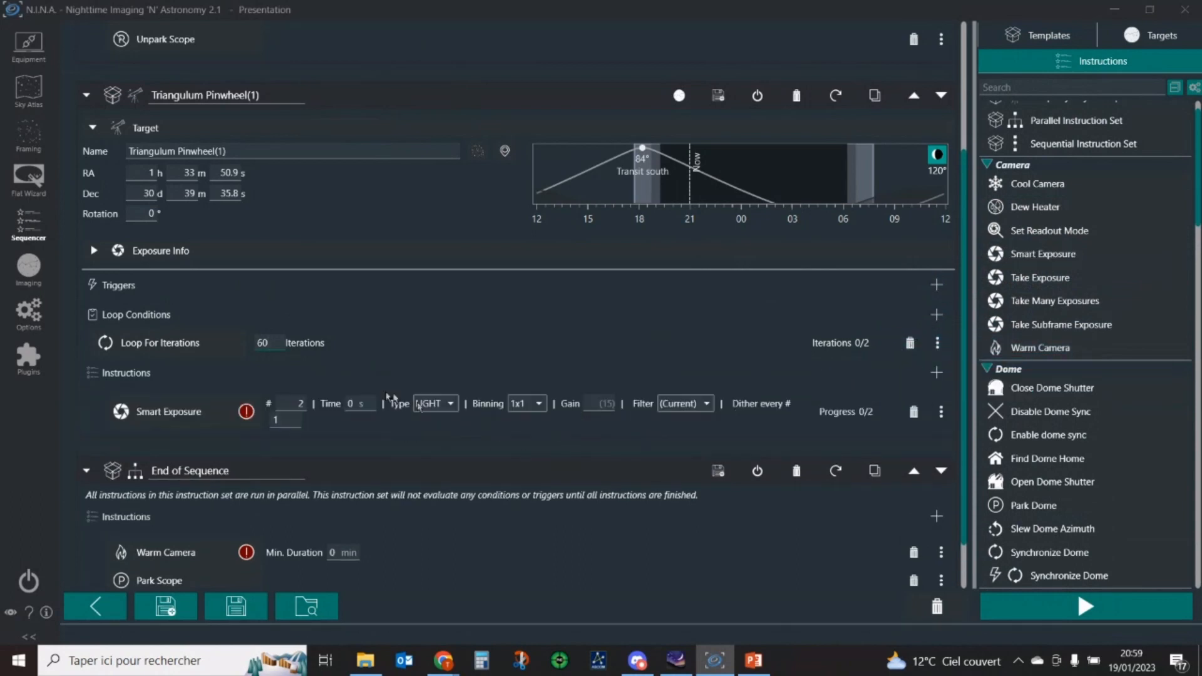
pyautogui.click(301, 403)
pyautogui.click(360, 405)
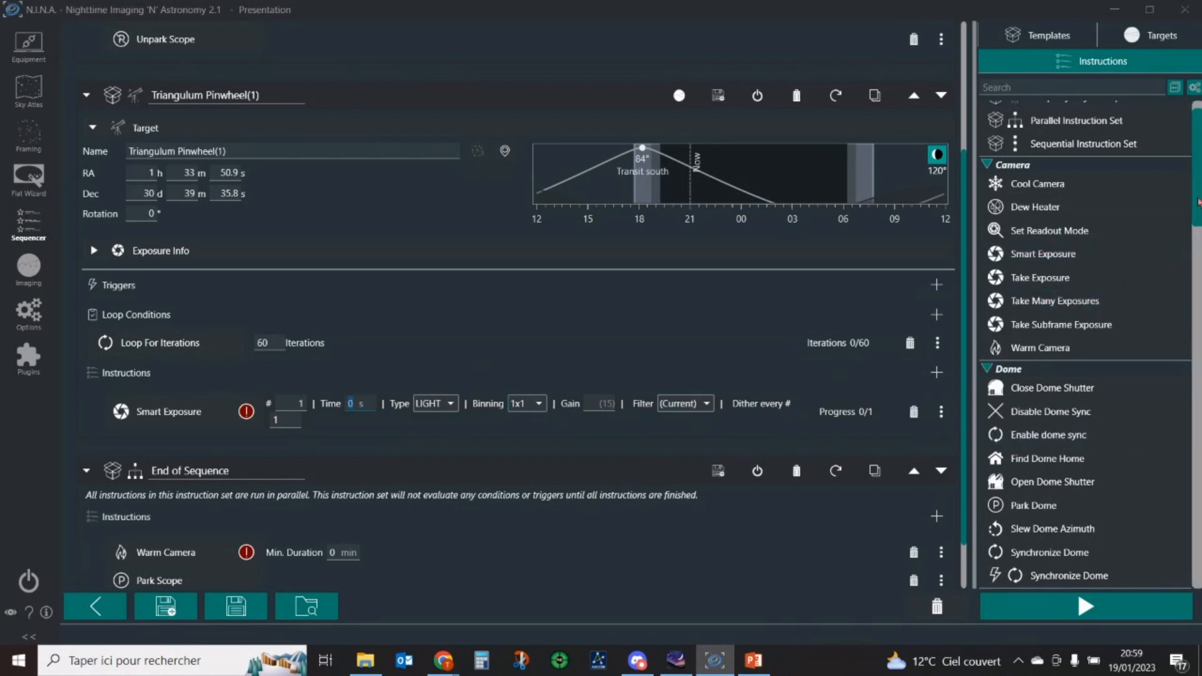
# Duplicate the Smart Exposure instruction and set the filters of the two exposures to L and R.
pyautogui.scroll(-2, 1197, 202)
pyautogui.scroll(3, 1197, 199)
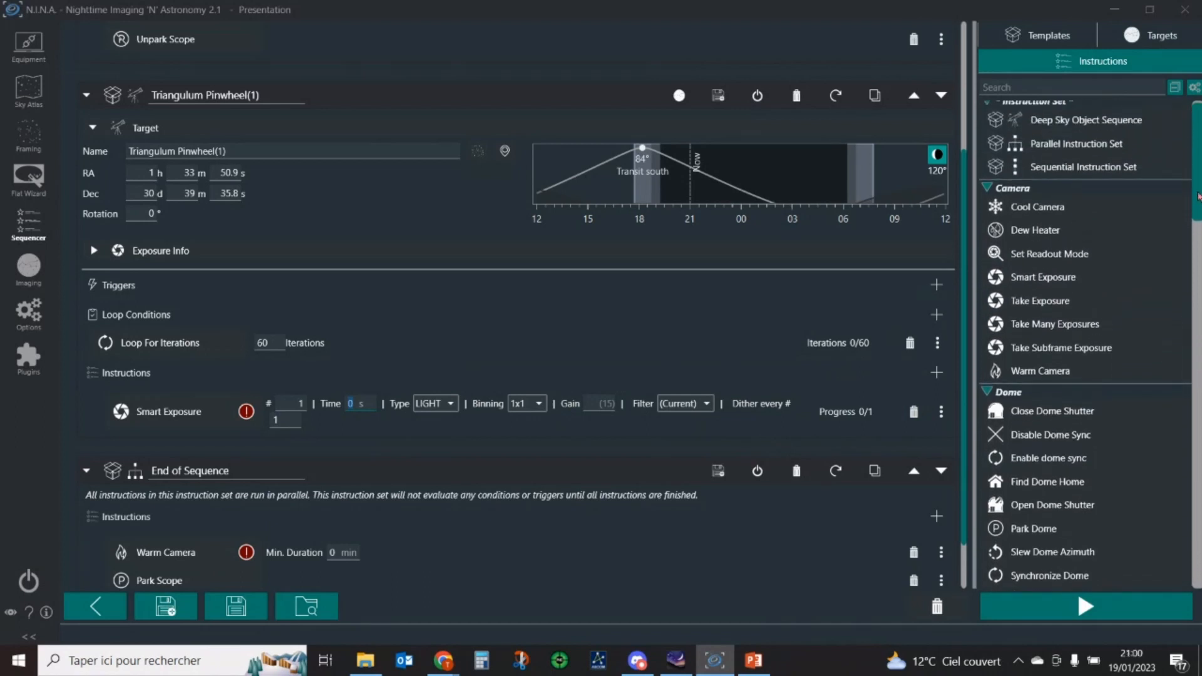
pyautogui.scroll(-1, 1197, 196)
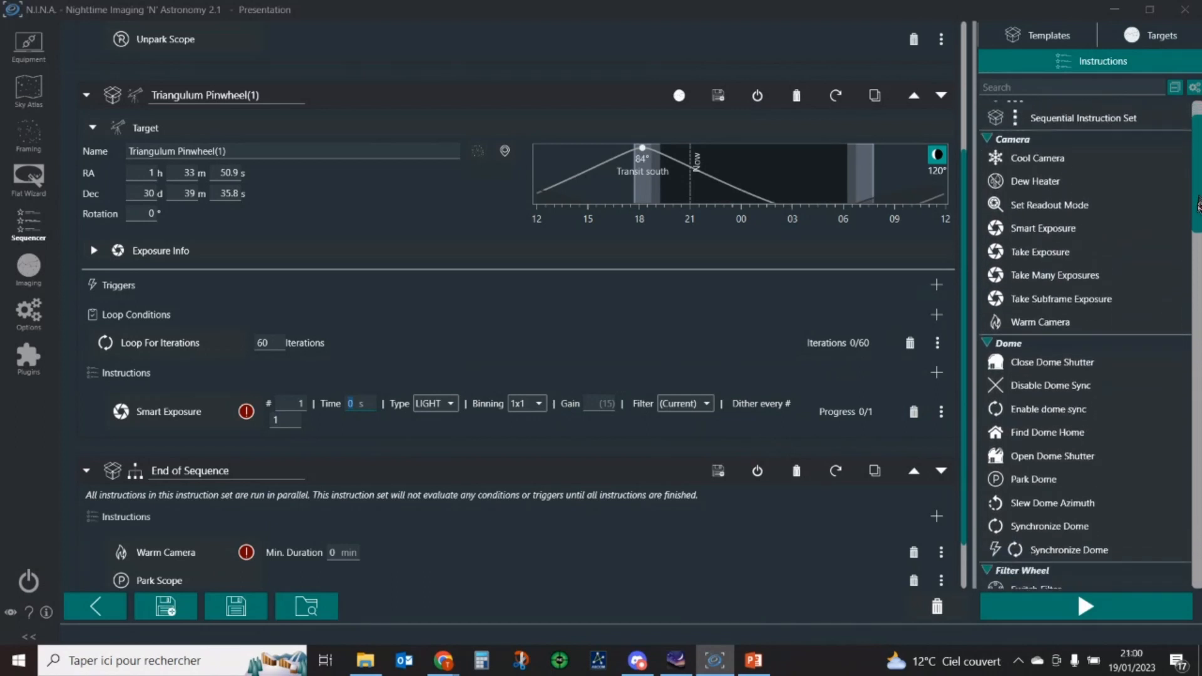
pyautogui.click(939, 413)
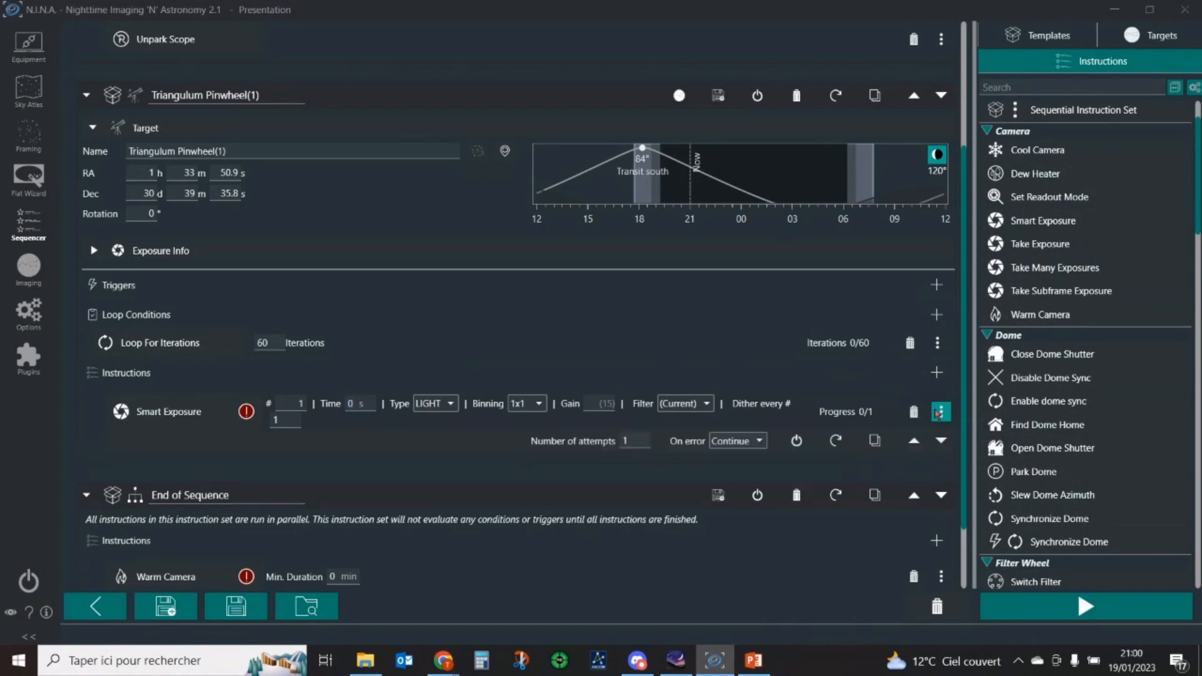
pyautogui.click(872, 441)
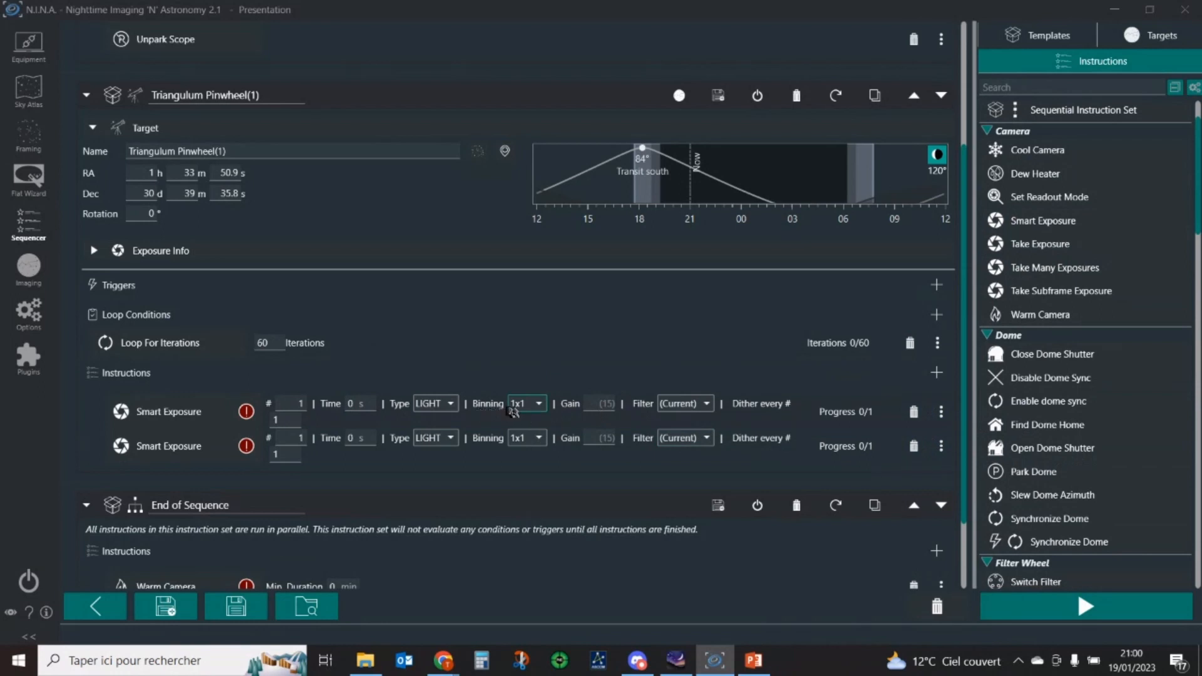
pyautogui.click(704, 402)
pyautogui.click(699, 435)
pyautogui.click(700, 431)
pyautogui.click(692, 480)
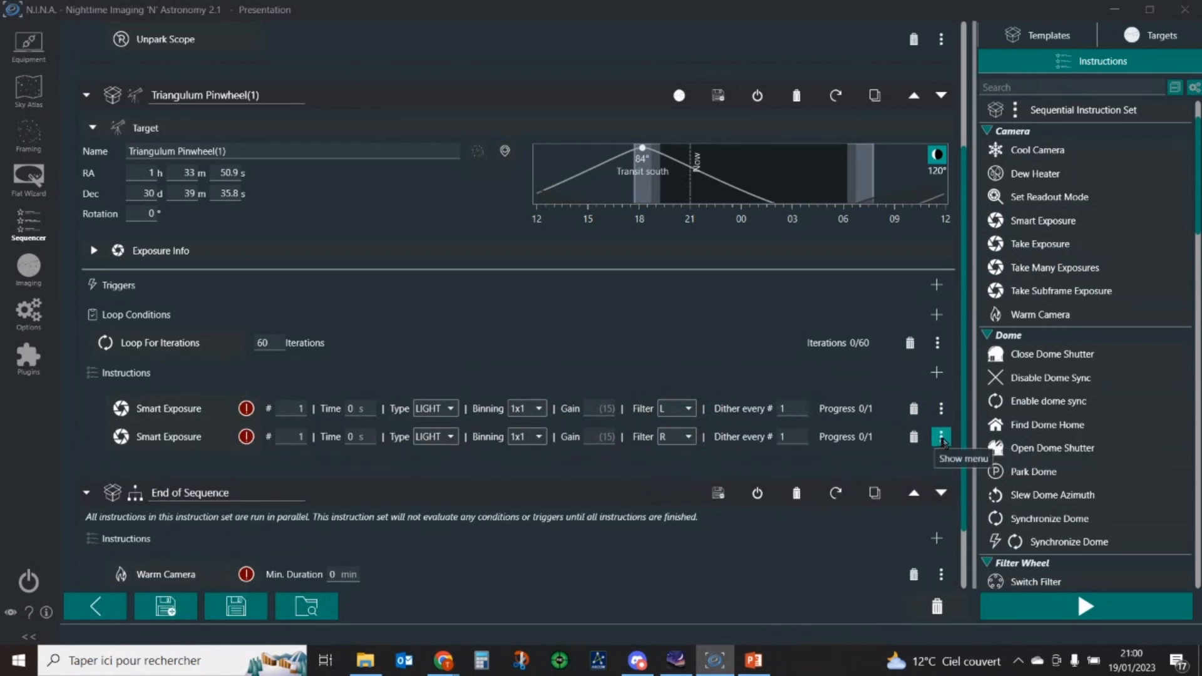
# Make two more copies of the R-filter Smart Exposure and set their filters to G and B.
pyautogui.click(941, 436)
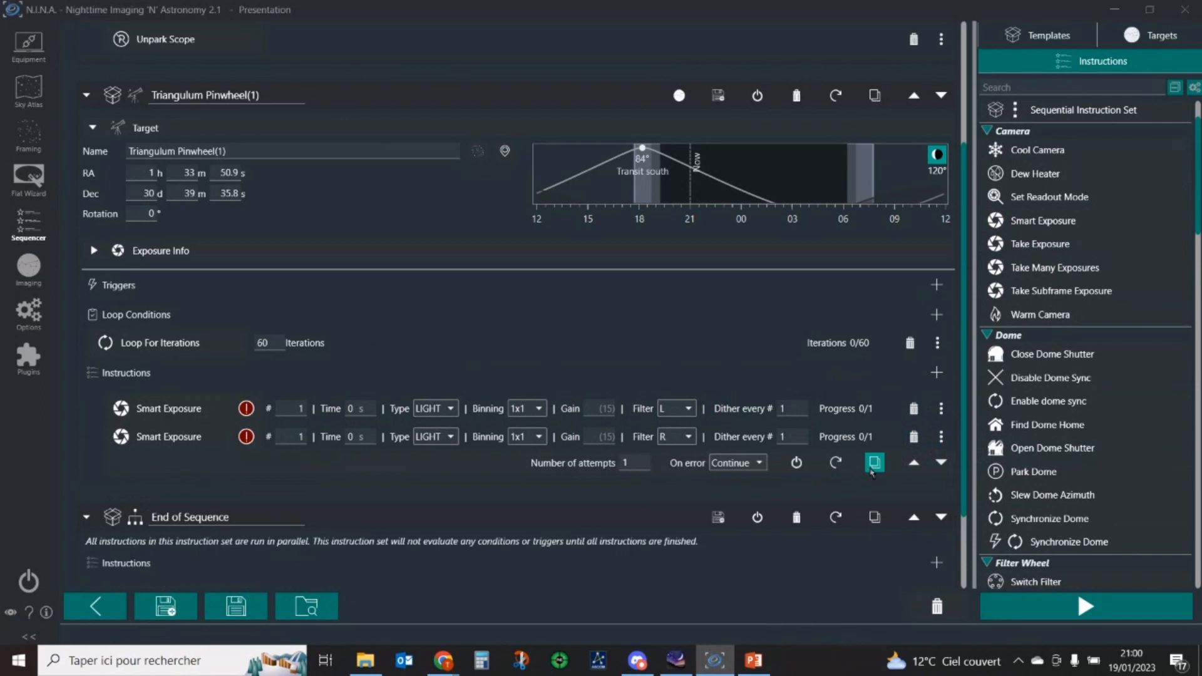
pyautogui.click(873, 463)
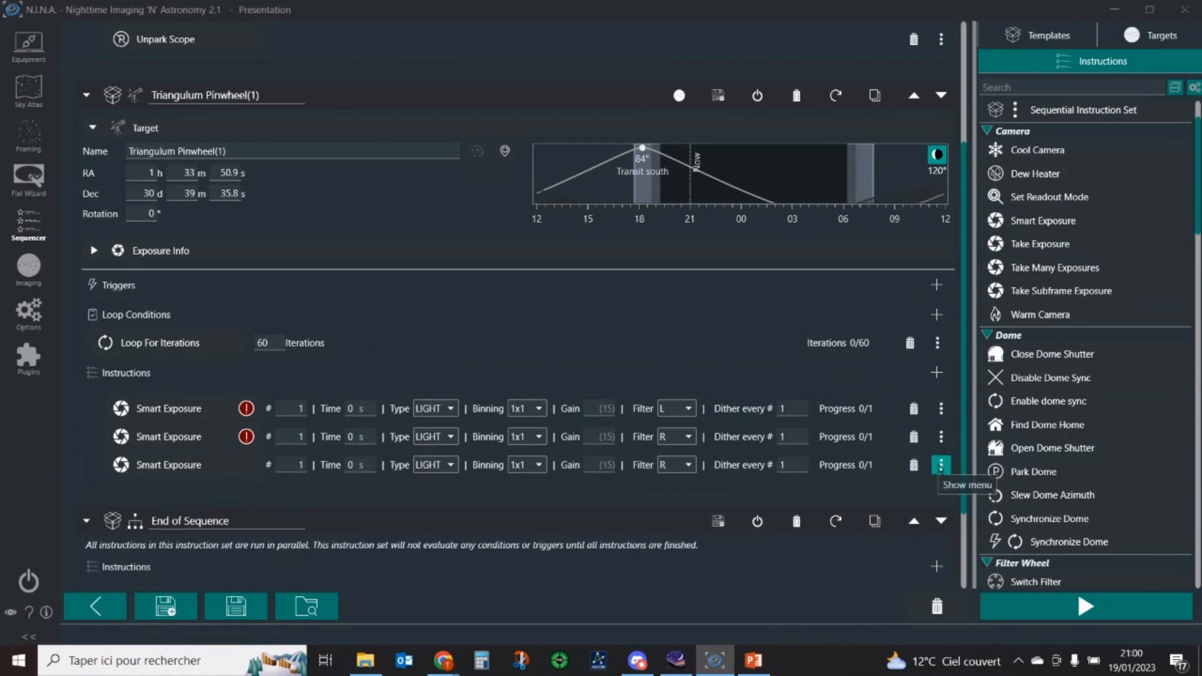
pyautogui.click(940, 464)
pyautogui.click(875, 490)
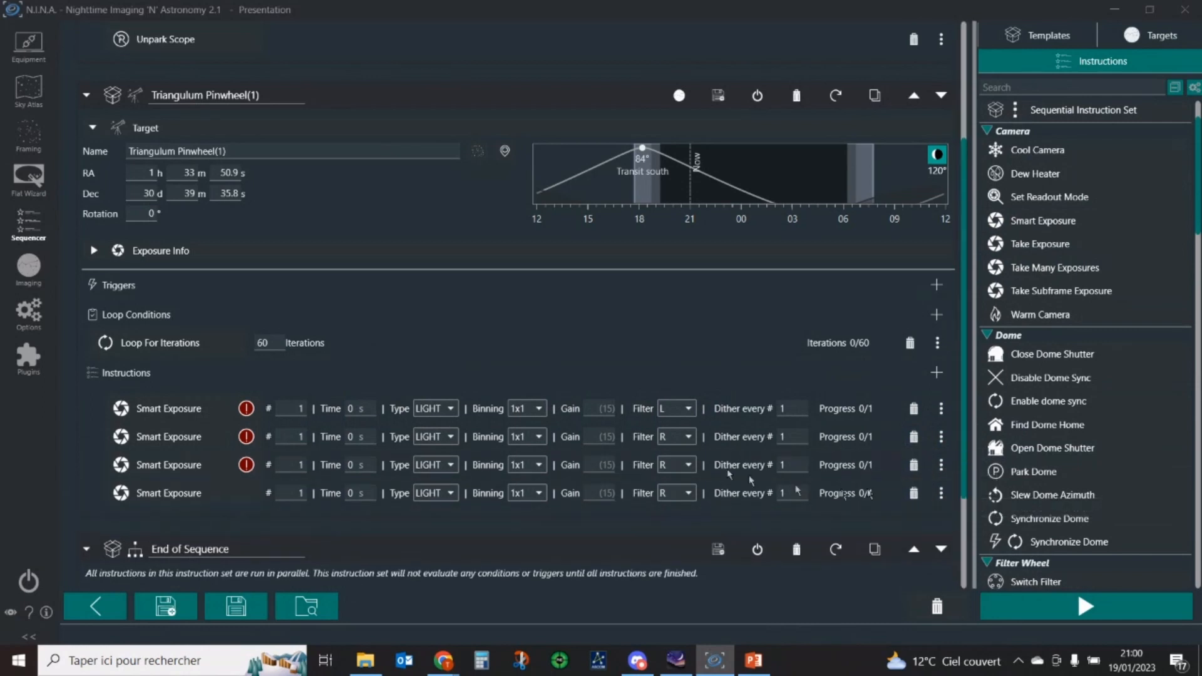
pyautogui.click(688, 465)
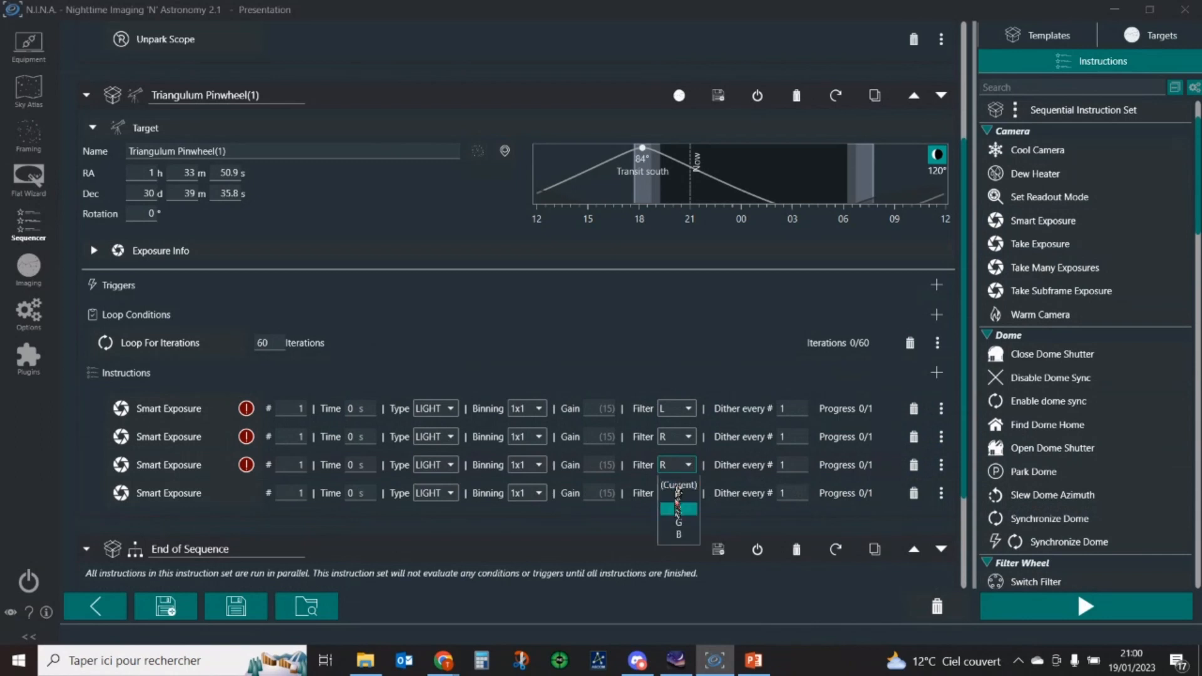
pyautogui.click(678, 522)
pyautogui.click(688, 495)
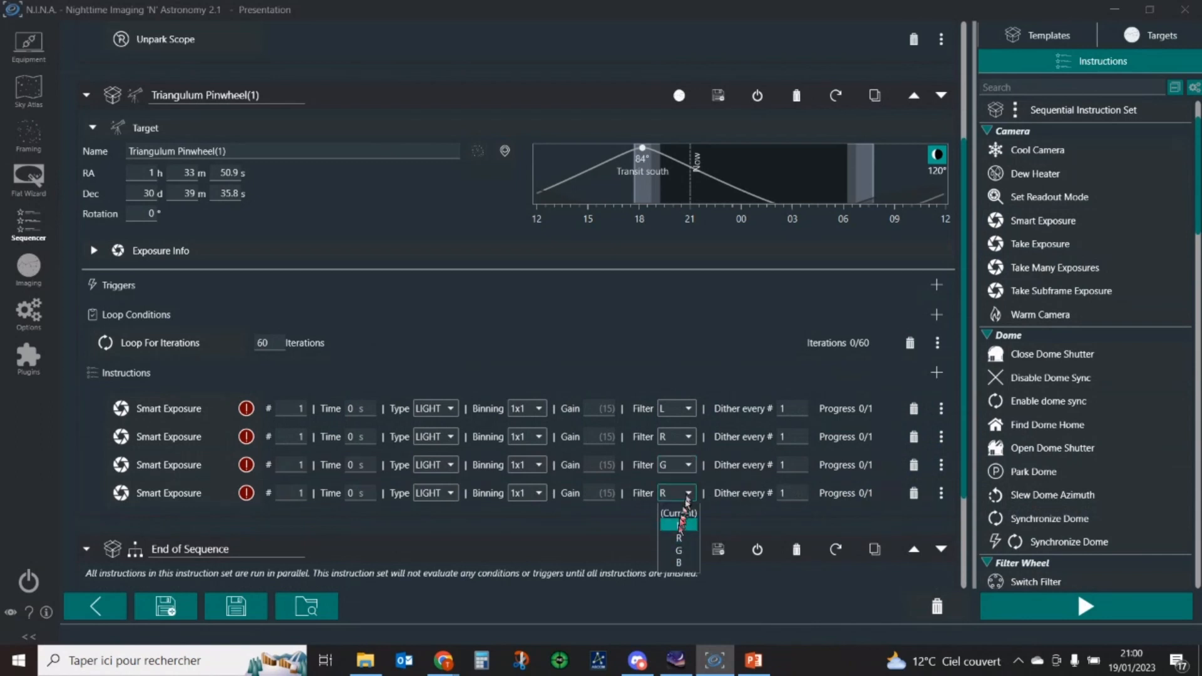
pyautogui.click(678, 561)
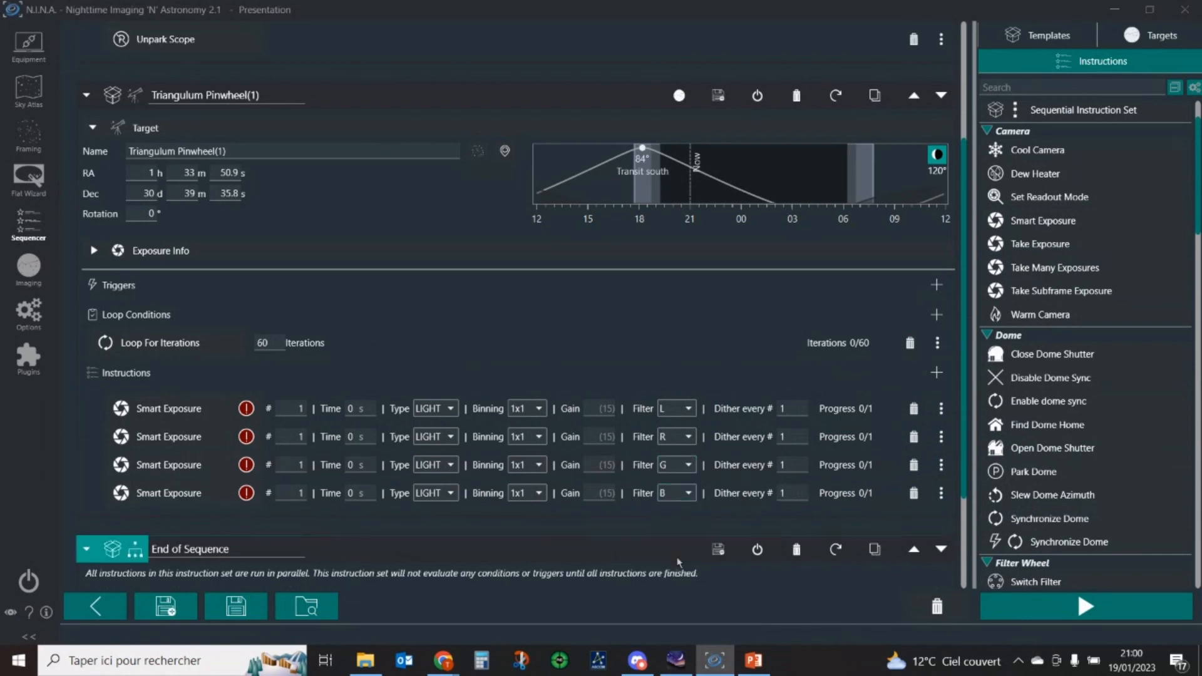
# Set the exposure time to 120 s for the L filter and 30 s for the R filter.
pyautogui.moveTo(964, 484)
pyautogui.mouseDown()
pyautogui.moveTo(961, 583)
pyautogui.moveTo(954, 474)
pyautogui.mouseUp()
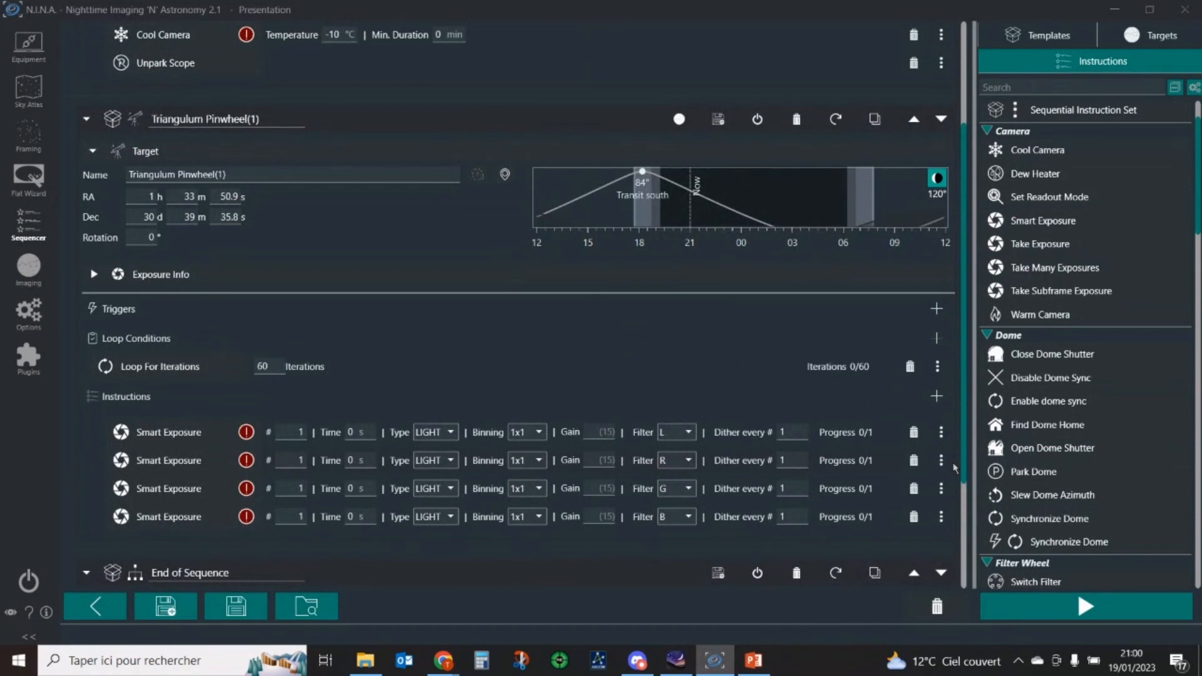
pyautogui.moveTo(964, 455)
pyautogui.mouseDown()
pyautogui.moveTo(964, 376)
pyautogui.moveTo(955, 454)
pyautogui.mouseUp()
pyautogui.scroll(-2, 954, 453)
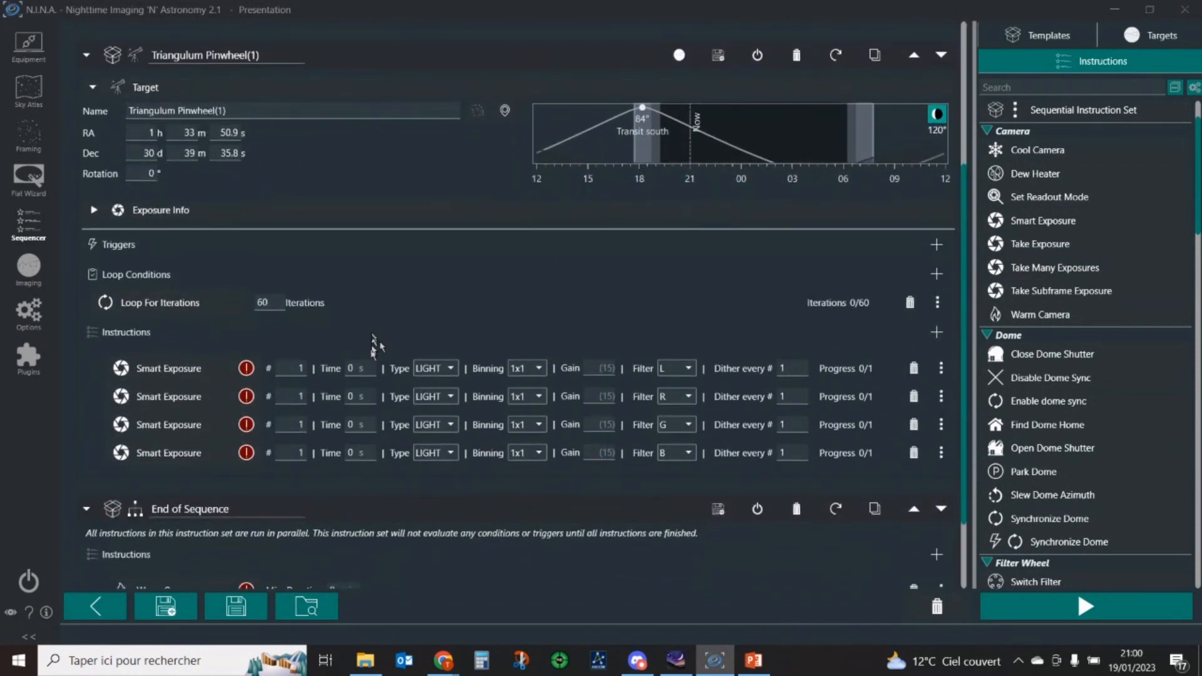
pyautogui.click(359, 370)
pyautogui.write('120')
pyautogui.click(351, 395)
pyautogui.press('BackSpace')
pyautogui.write('30')
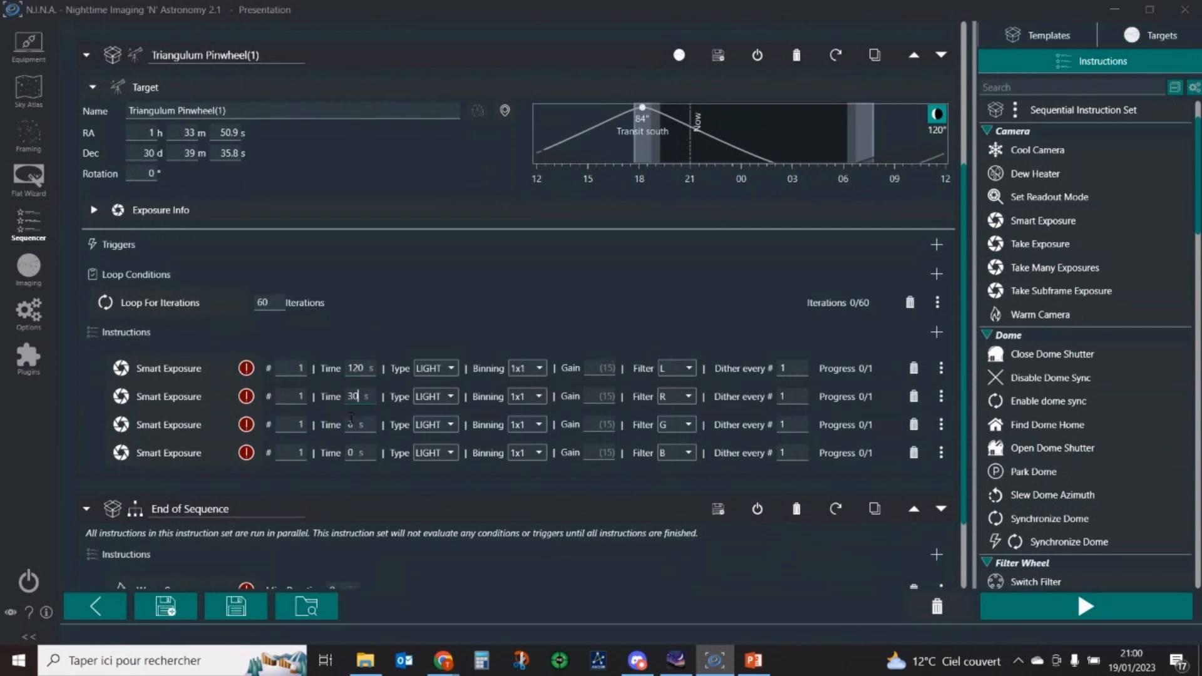
# Set the exposure time of the G and B filter exposures to 30 s each.
pyautogui.click(354, 427)
pyautogui.press('BackSpace')
pyautogui.write('30')
pyautogui.click(353, 448)
pyautogui.press('BackSpace')
pyautogui.write('30')
pyautogui.scroll(-3, 965, 410)
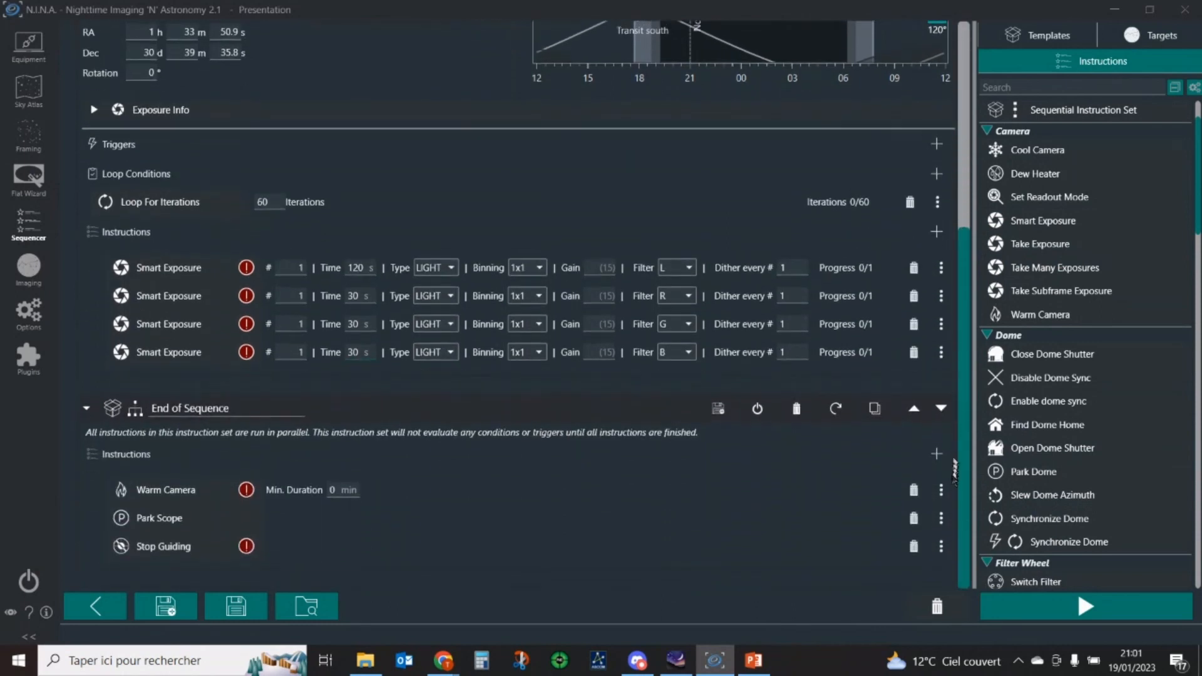
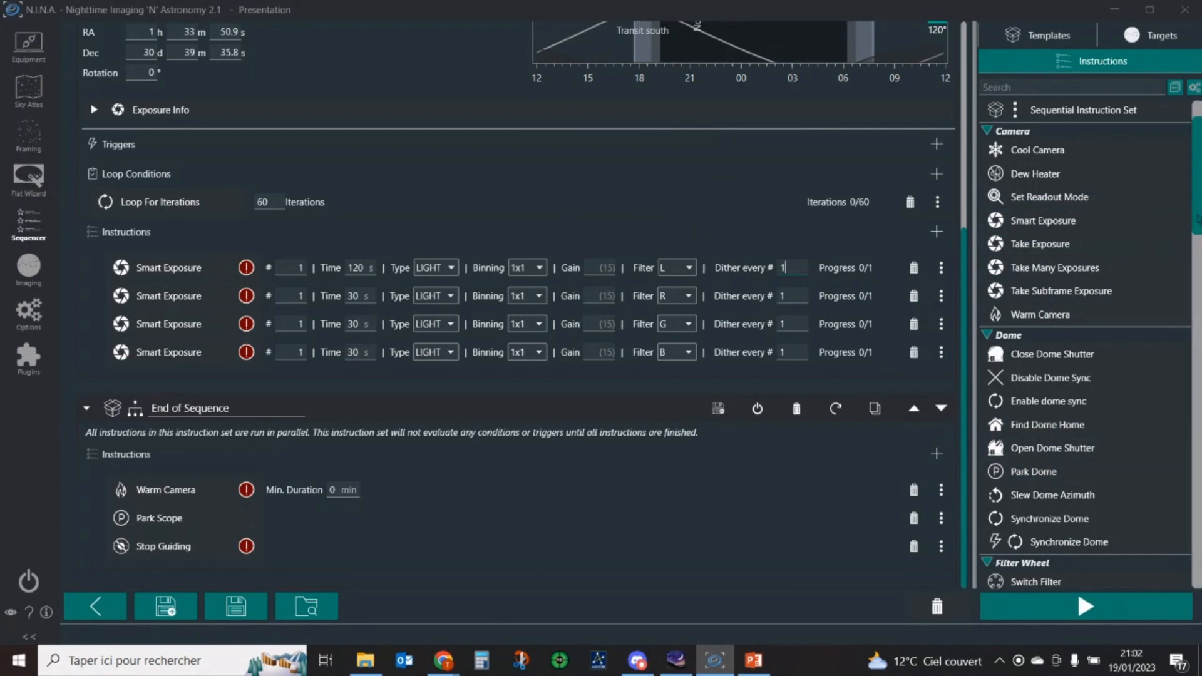
pyautogui.moveTo(1196, 218); pyautogui.dragTo(1200, 325)
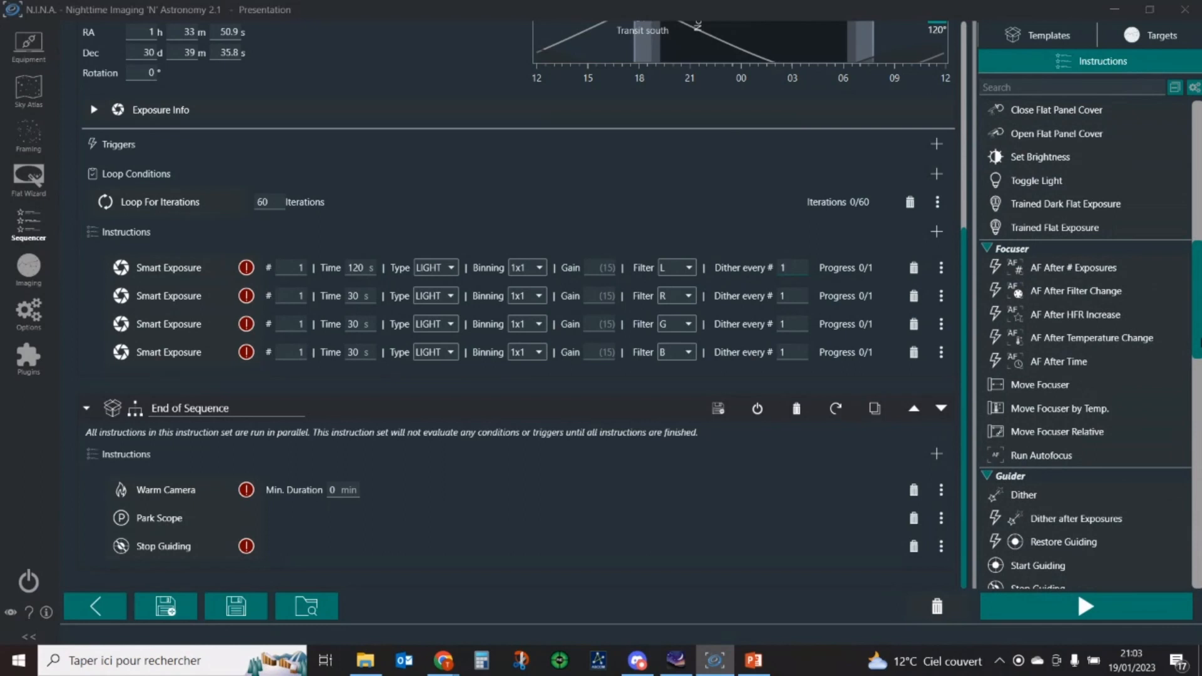
pyautogui.scroll(10, 1077, 590)
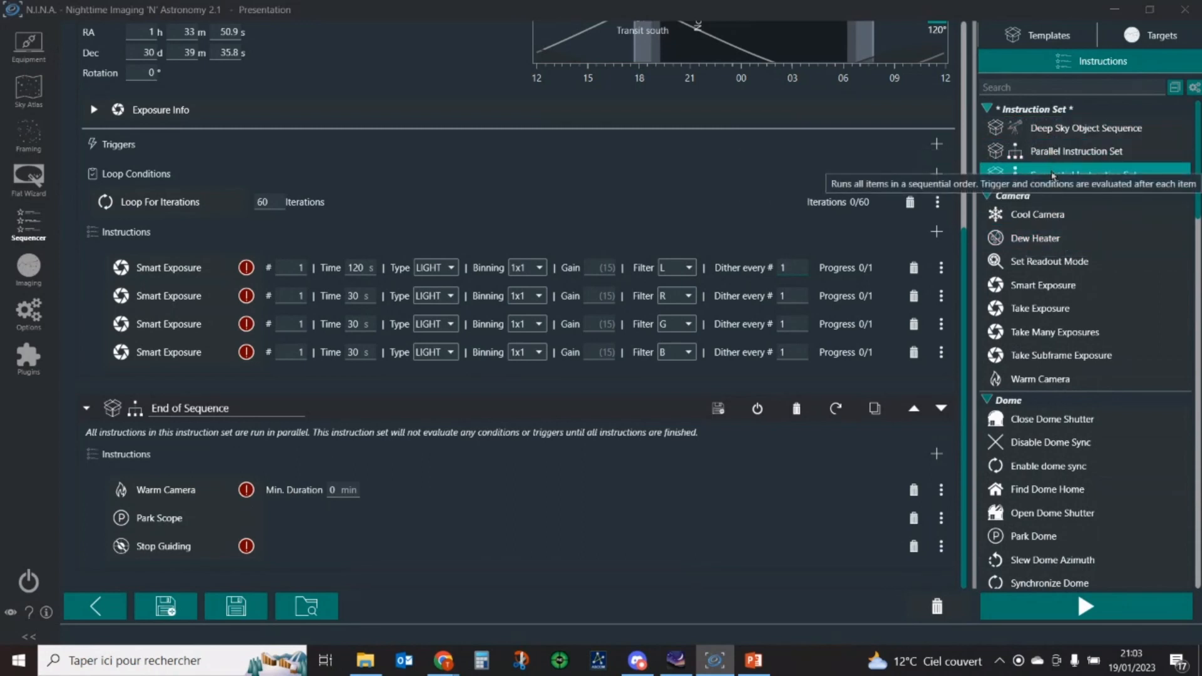
pyautogui.moveTo(1052, 175)
pyautogui.mouseDown()
pyautogui.moveTo(912, 187)
pyautogui.moveTo(893, 221)
pyautogui.moveTo(895, 141)
pyautogui.moveTo(1047, 167)
pyautogui.moveTo(1084, 162)
pyautogui.moveTo(1083, 179)
pyautogui.mouseUp()
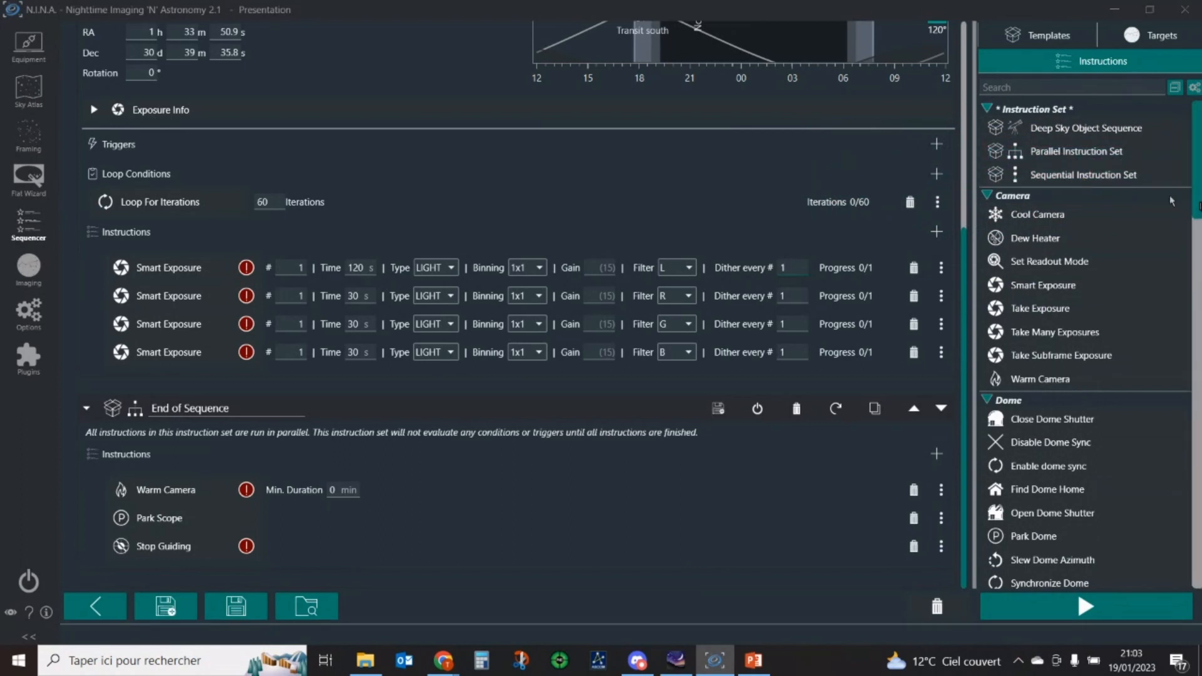
pyautogui.moveTo(1196, 212); pyautogui.dragTo(1193, 415)
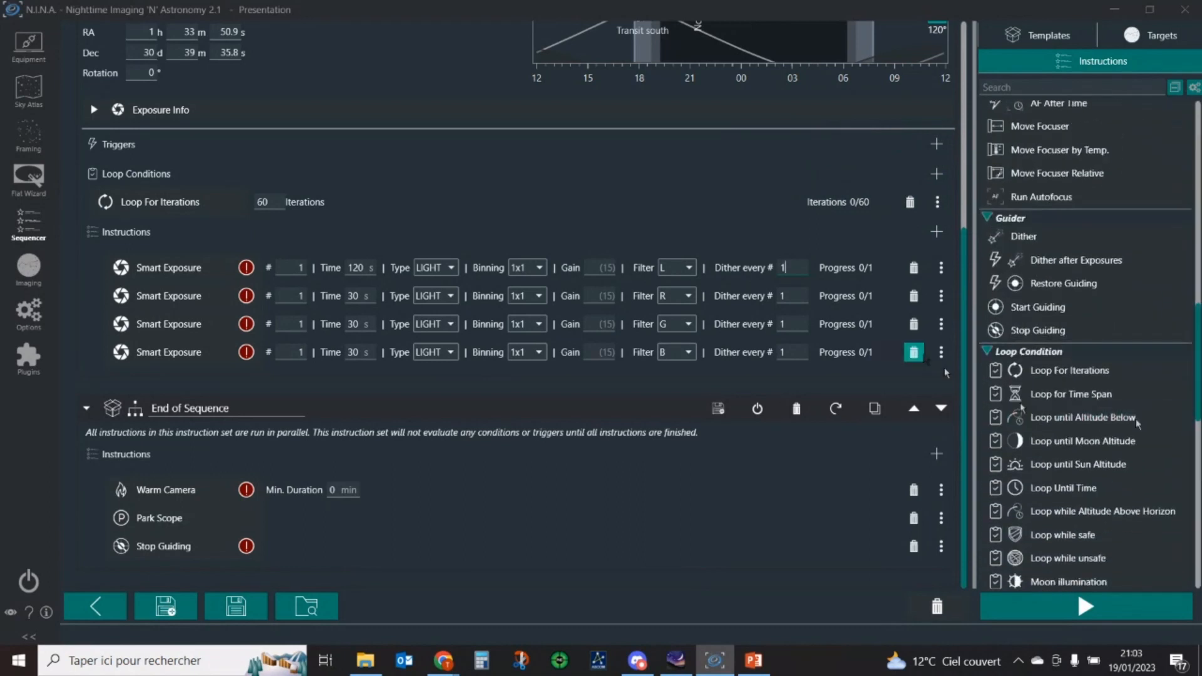
# Set the dither interval of the L and R filter Smart Exposures to 0.
pyautogui.click(787, 264)
pyautogui.press('BackSpace')
pyautogui.write('0')
pyautogui.click(790, 292)
pyautogui.press('BackSpace')
pyautogui.write('0')
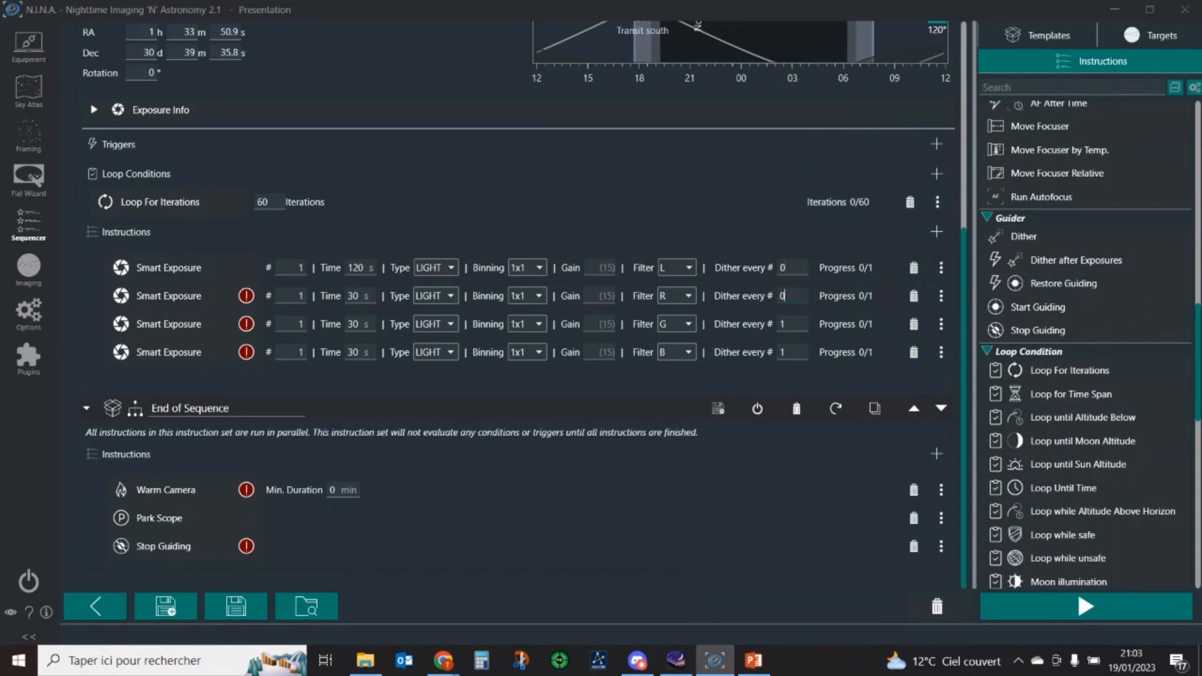
# Set the dither interval of the G and B filter Smart Exposures to 0.
pyautogui.click(792, 323)
pyautogui.press('BackSpace')
pyautogui.write('0')
pyautogui.click(790, 352)
pyautogui.press('BackSpace')
pyautogui.write('0')
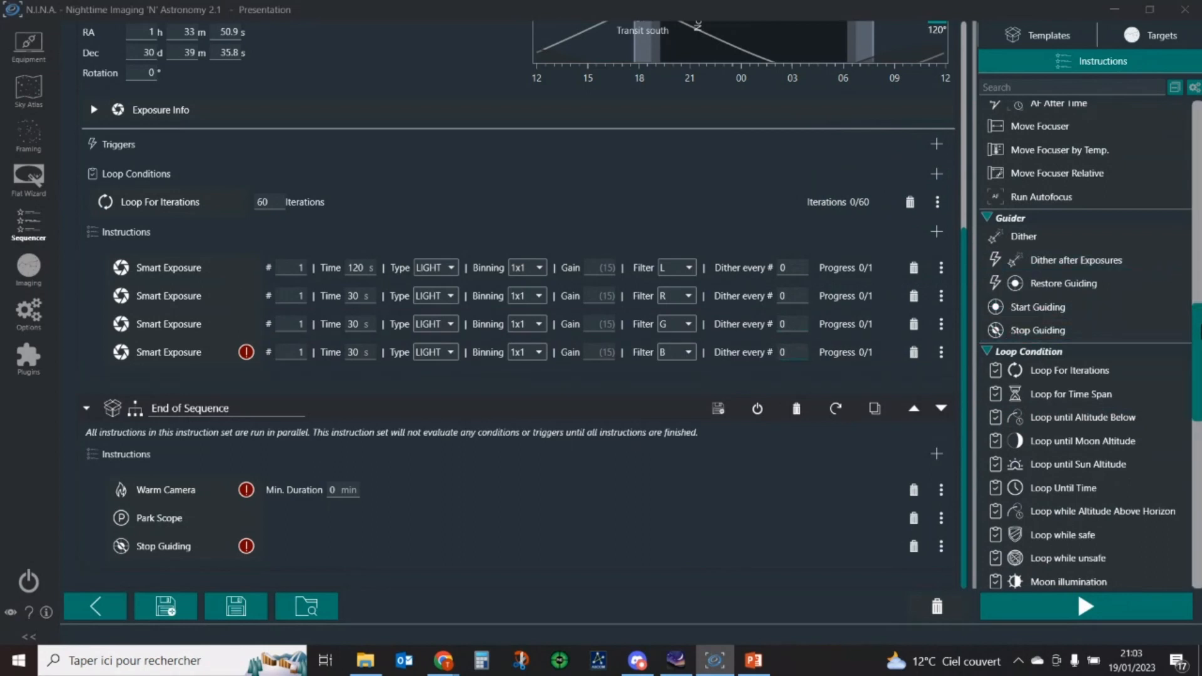
# Add a Dither instruction after the B-filter Smart Exposure in the target's instructions.
pyautogui.moveTo(1198, 344); pyautogui.dragTo(1197, 422)
pyautogui.scroll(4, 1170, 332)
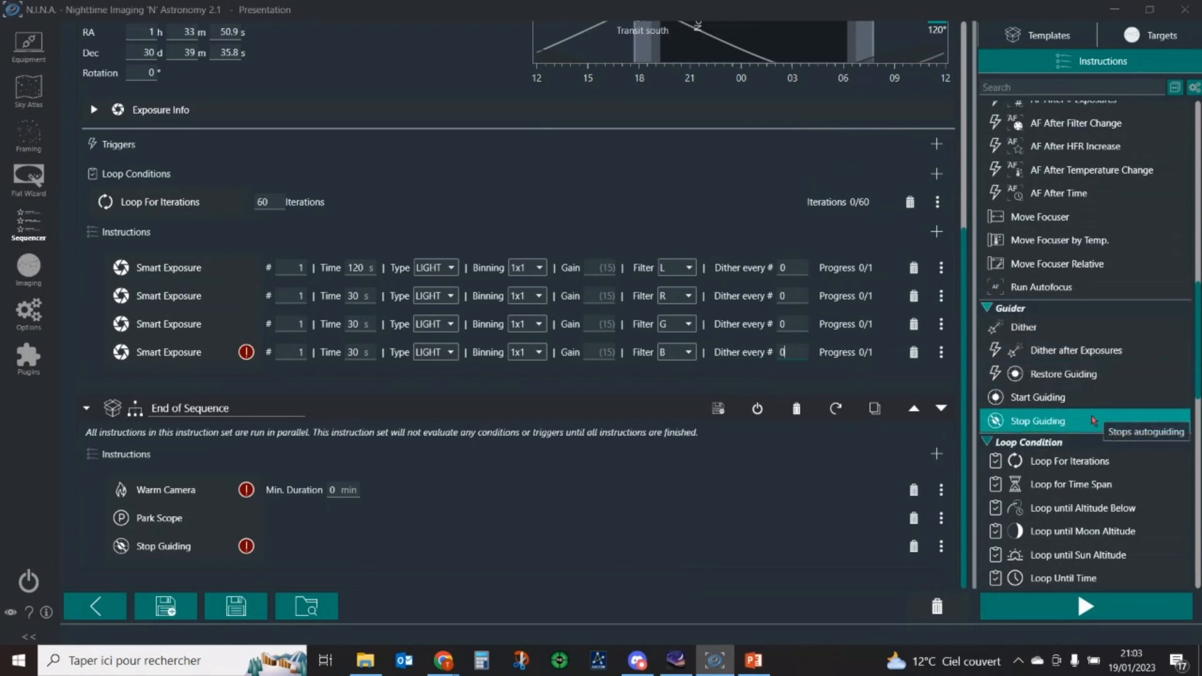
pyautogui.moveTo(1032, 327); pyautogui.dragTo(951, 363)
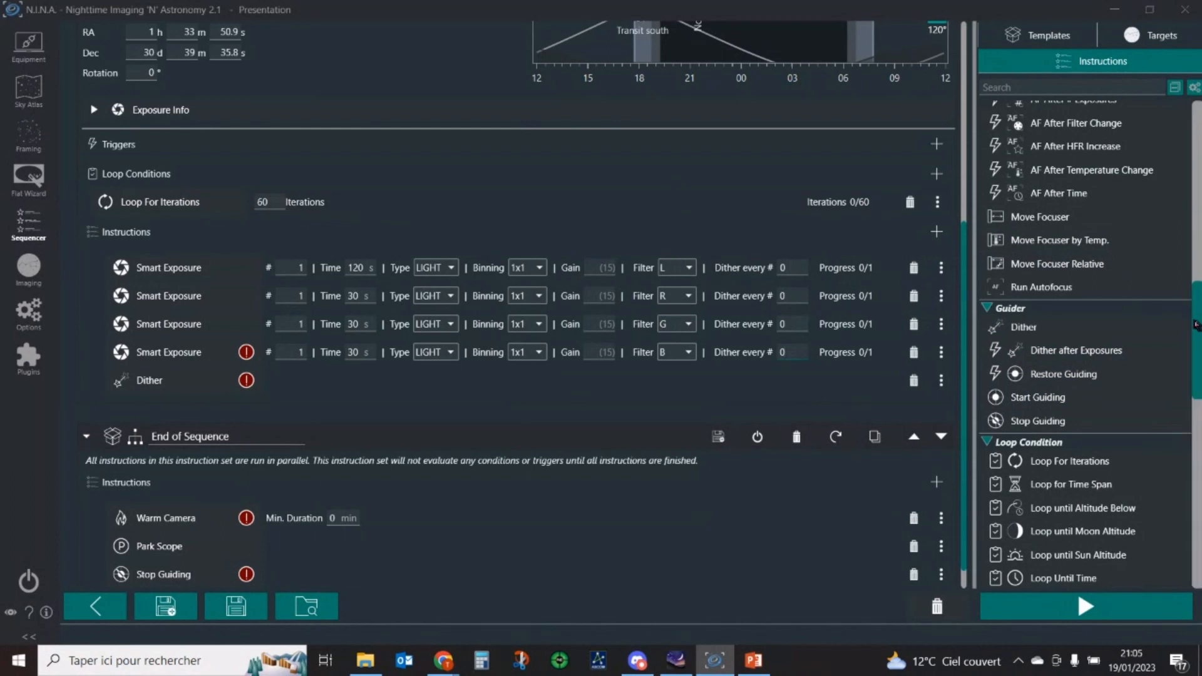
# Replace the target's Loop For Iterations condition with a Loop for Time Span condition.
pyautogui.moveTo(1197, 324); pyautogui.dragTo(1197, 374)
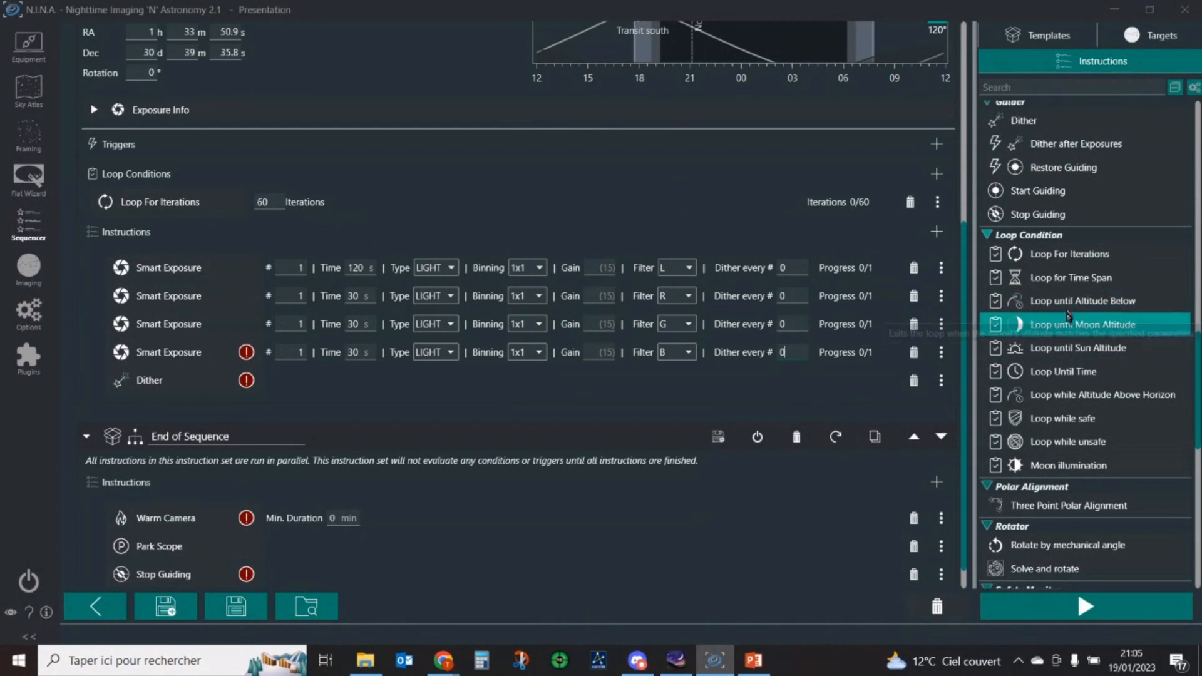
pyautogui.moveTo(1066, 283); pyautogui.dragTo(804, 220)
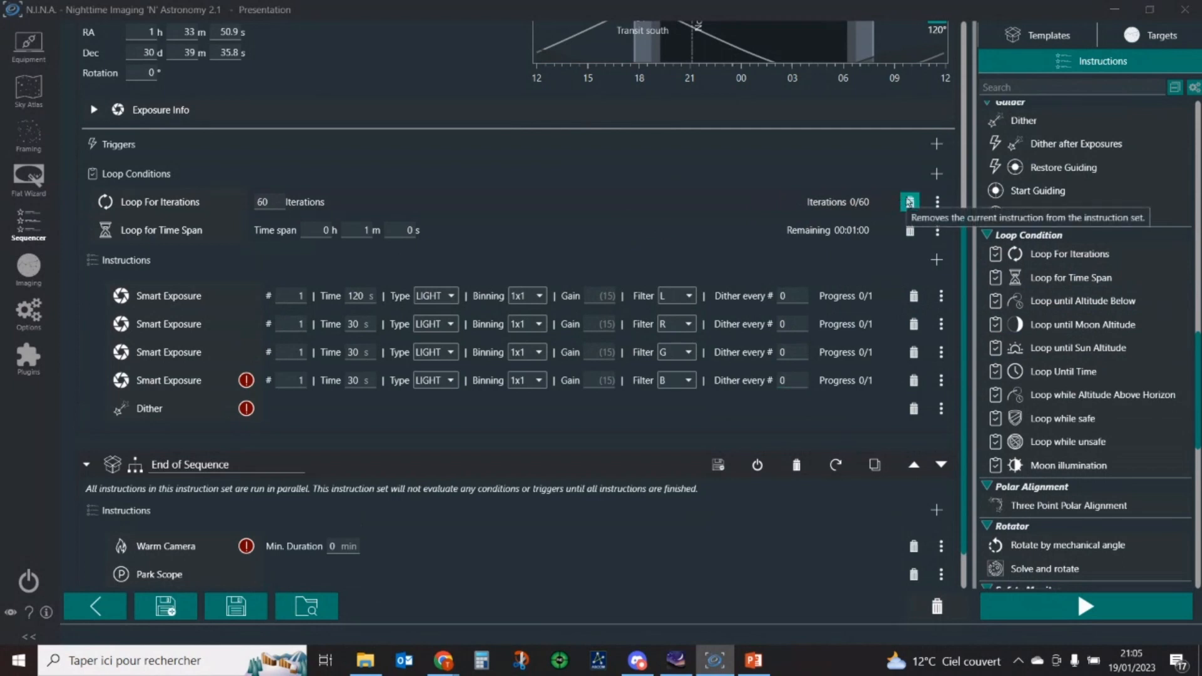
pyautogui.click(909, 201)
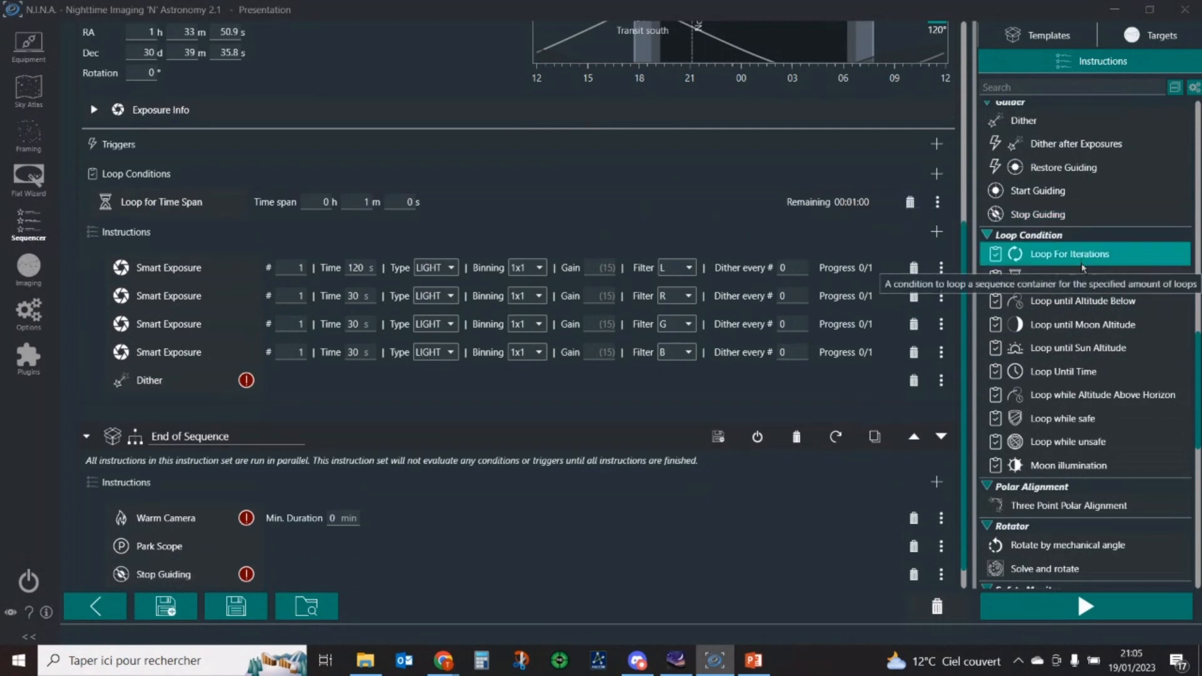
# Replace the Loop for Time Span condition with Loop Until Time and set it to Astronomical Dawn.
pyautogui.moveTo(1078, 375)
pyautogui.mouseDown()
pyautogui.moveTo(932, 319)
pyautogui.moveTo(776, 233)
pyautogui.moveTo(745, 199)
pyautogui.mouseUp()
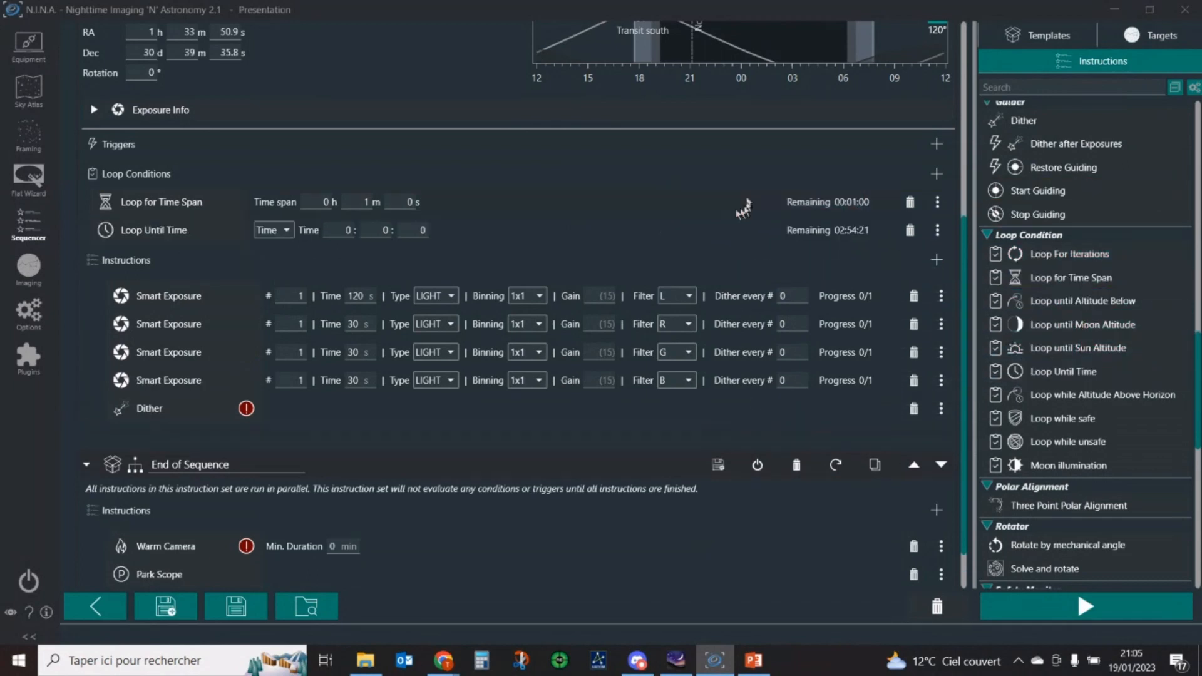
pyautogui.click(911, 205)
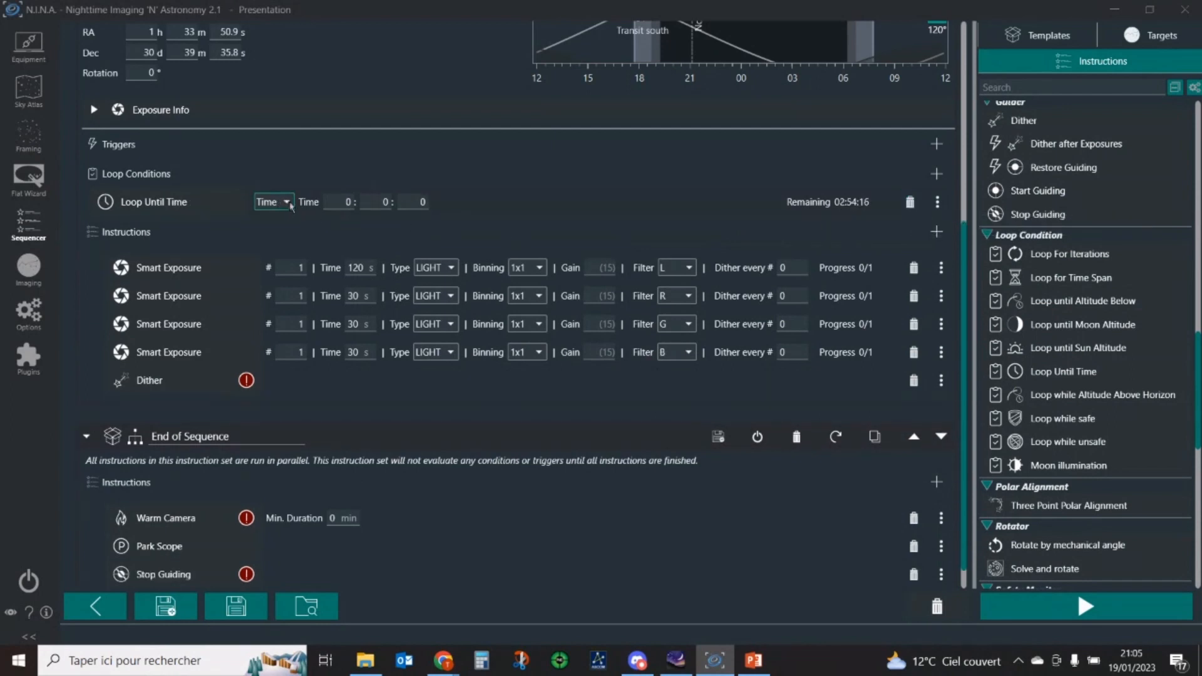
pyautogui.click(286, 202)
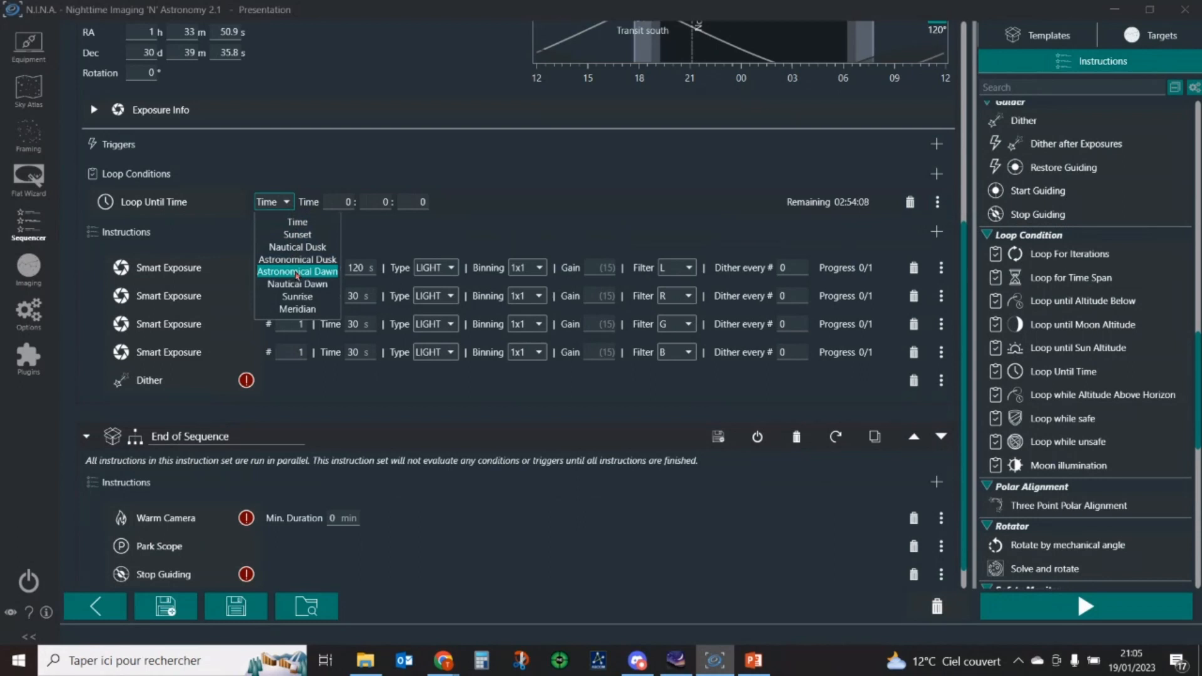
pyautogui.click(297, 272)
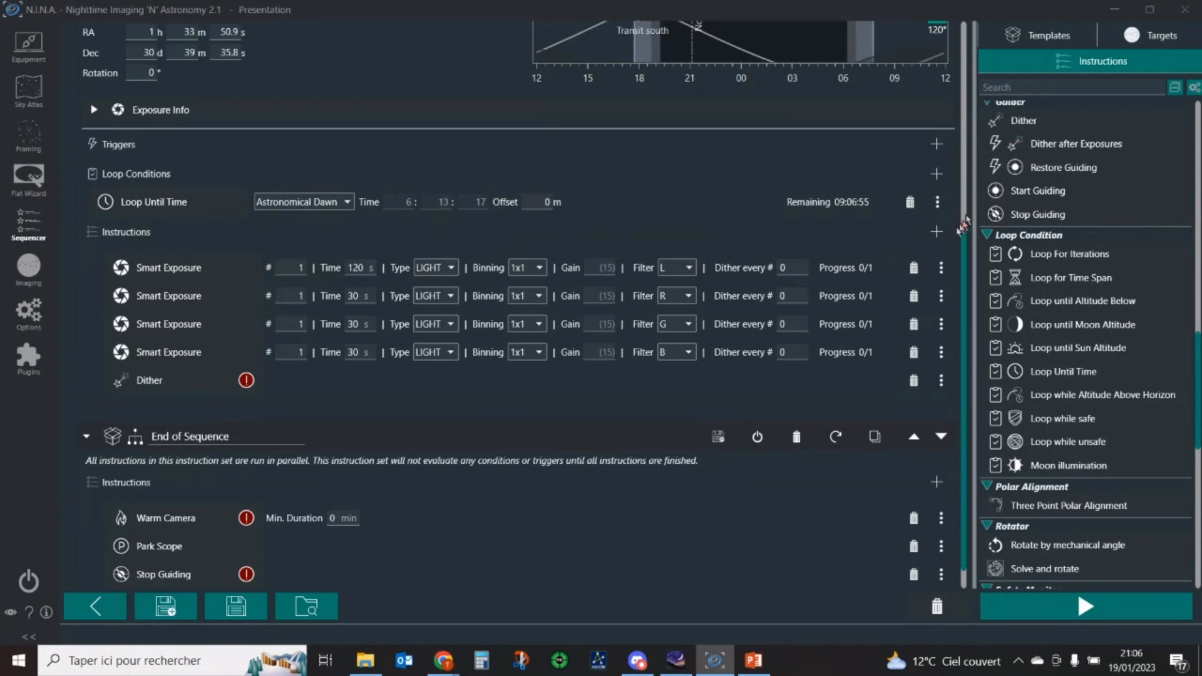
# Add a Loop while Altitude Above Horizon condition to the Triangulum target and set its offset to 10°.
pyautogui.moveTo(966, 243); pyautogui.dragTo(964, 166)
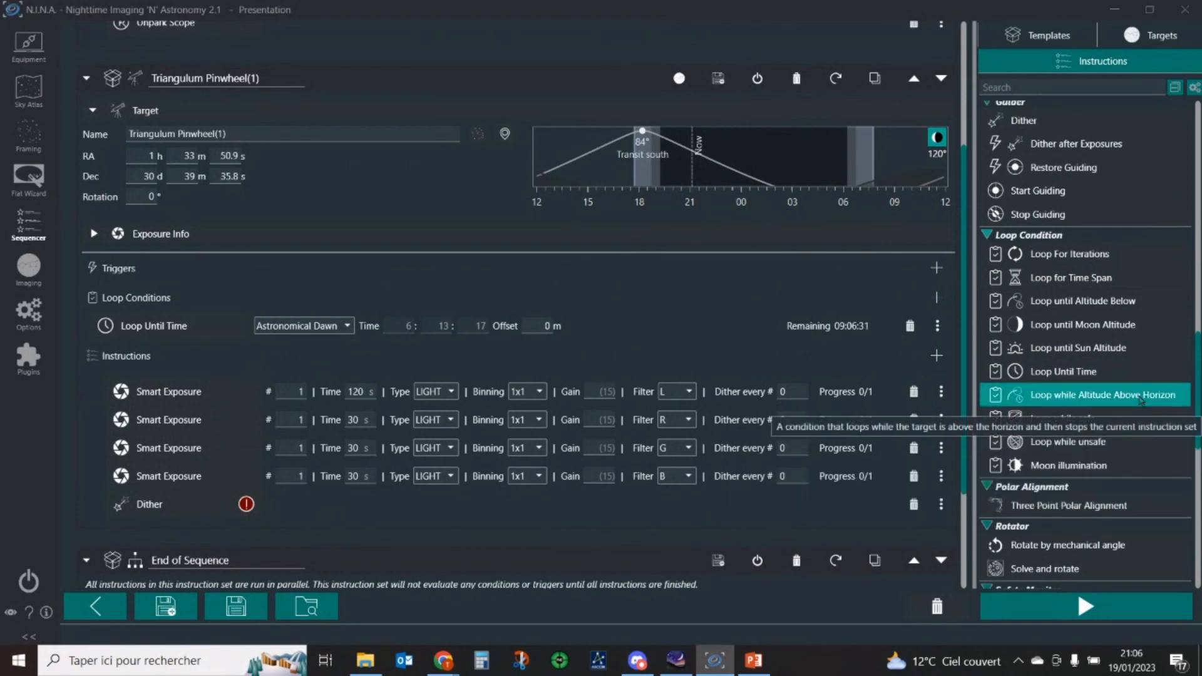
pyautogui.moveTo(1140, 401); pyautogui.dragTo(937, 348)
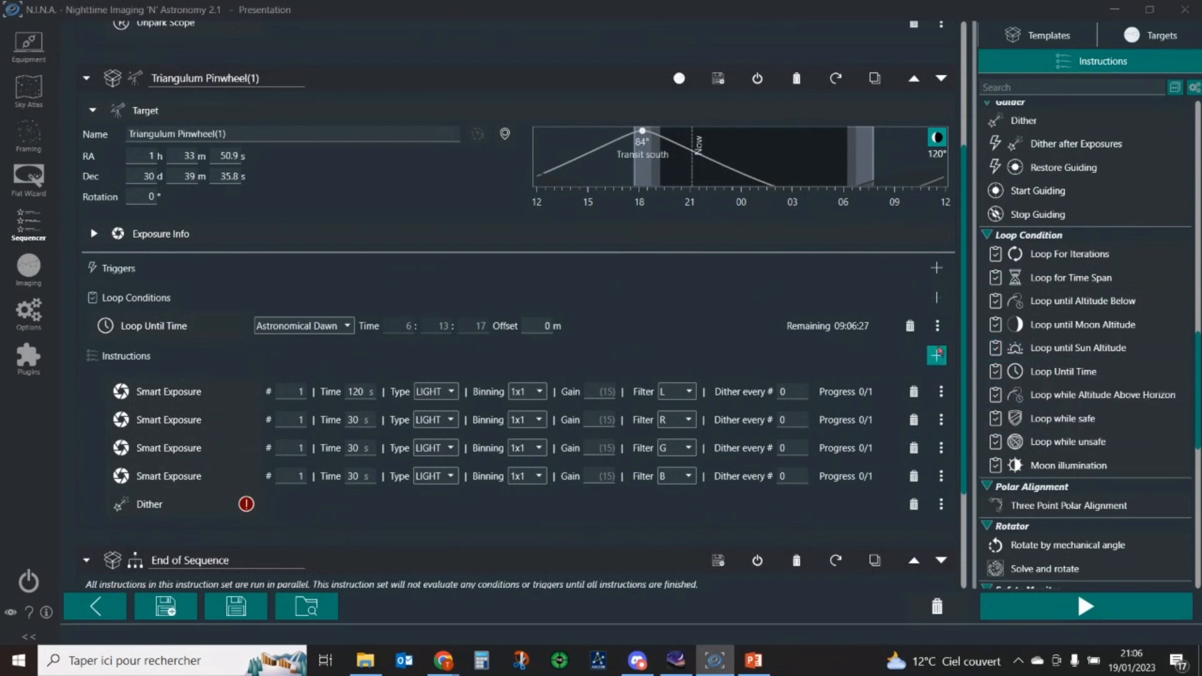
pyautogui.moveTo(1120, 394); pyautogui.dragTo(937, 332)
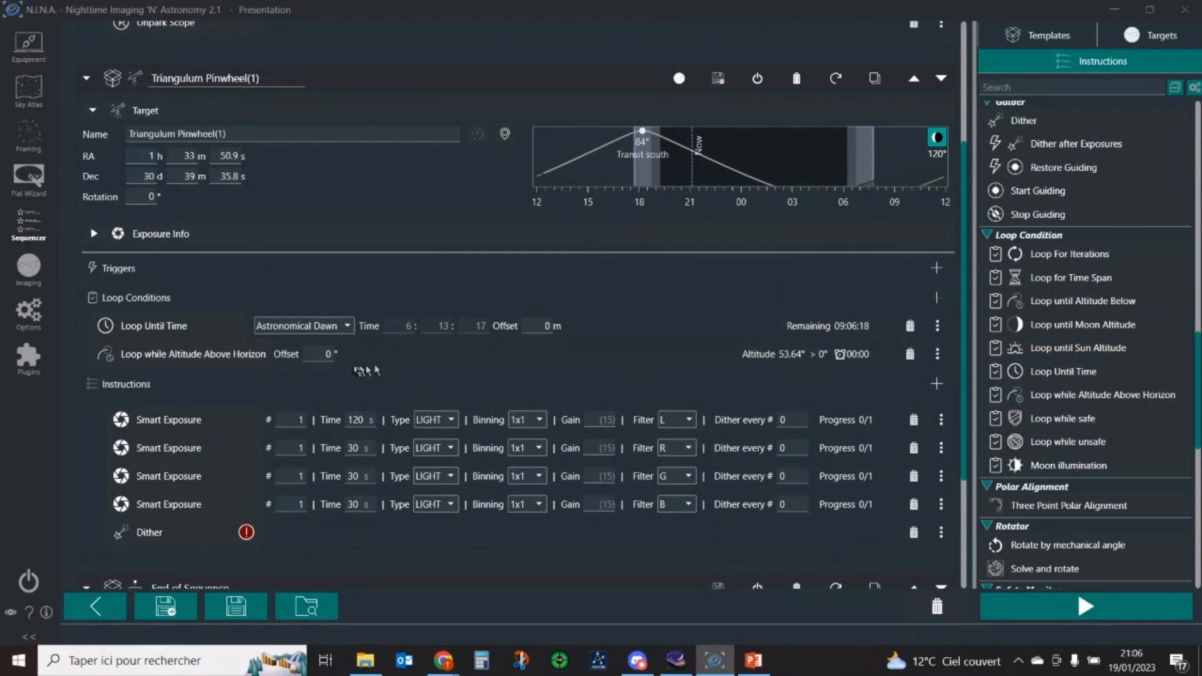
pyautogui.doubleClick(330, 355)
pyautogui.write('10')
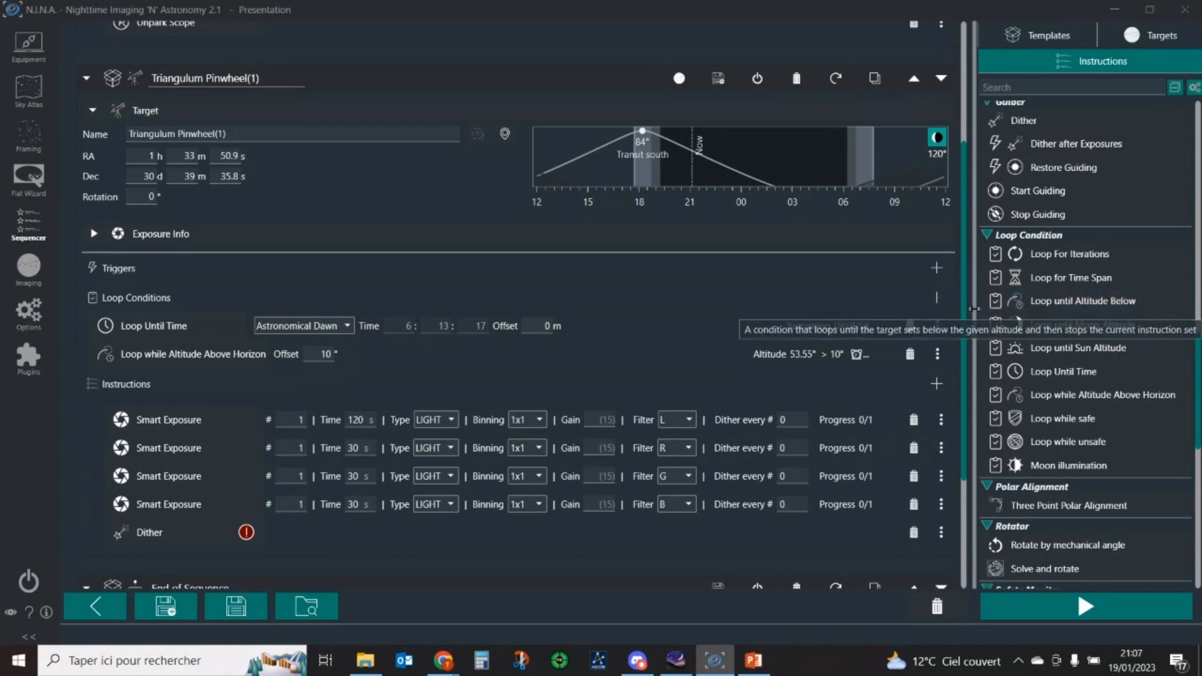
# Add an AF After HFR Increase trigger to the Triangulum target.
pyautogui.moveTo(967, 313); pyautogui.dragTo(966, 235)
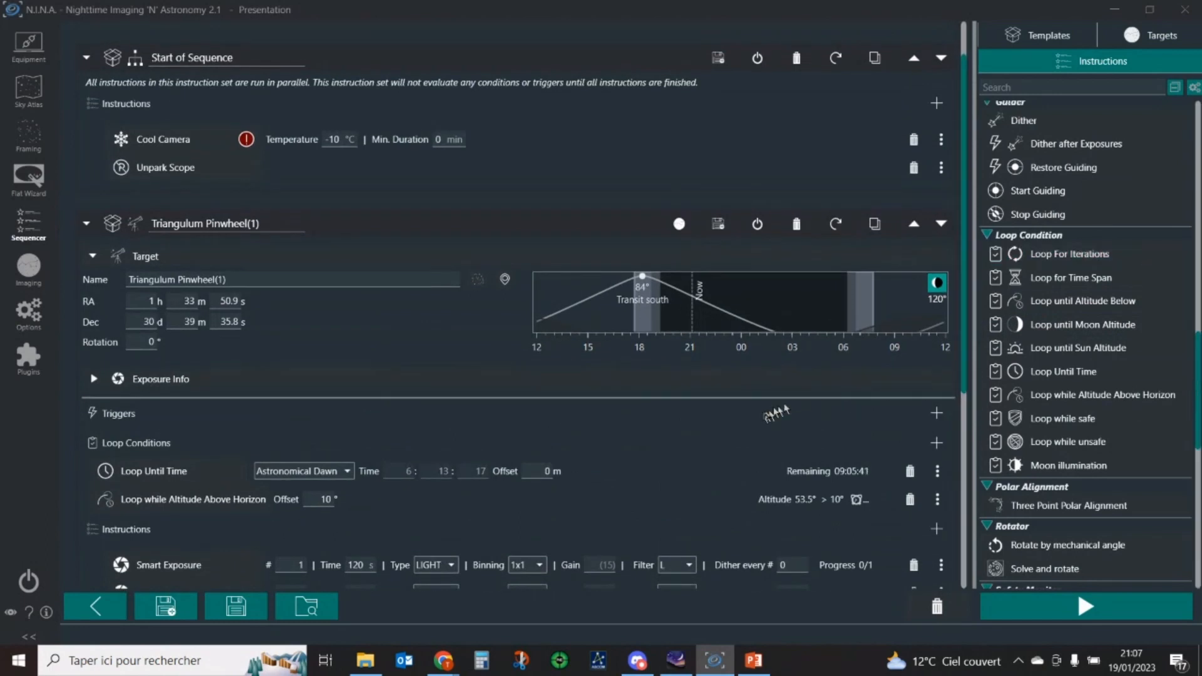
pyautogui.moveTo(1193, 367); pyautogui.dragTo(1193, 304)
pyautogui.moveTo(1037, 430); pyautogui.dragTo(885, 404)
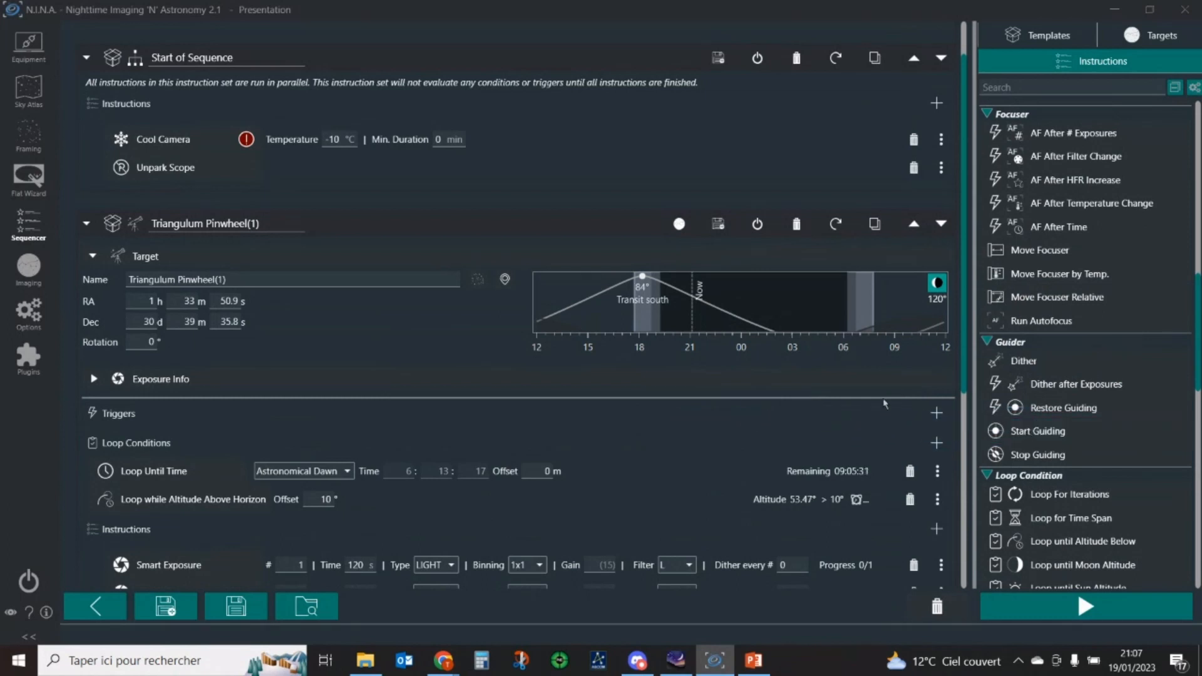
pyautogui.scroll(1, 967, 358)
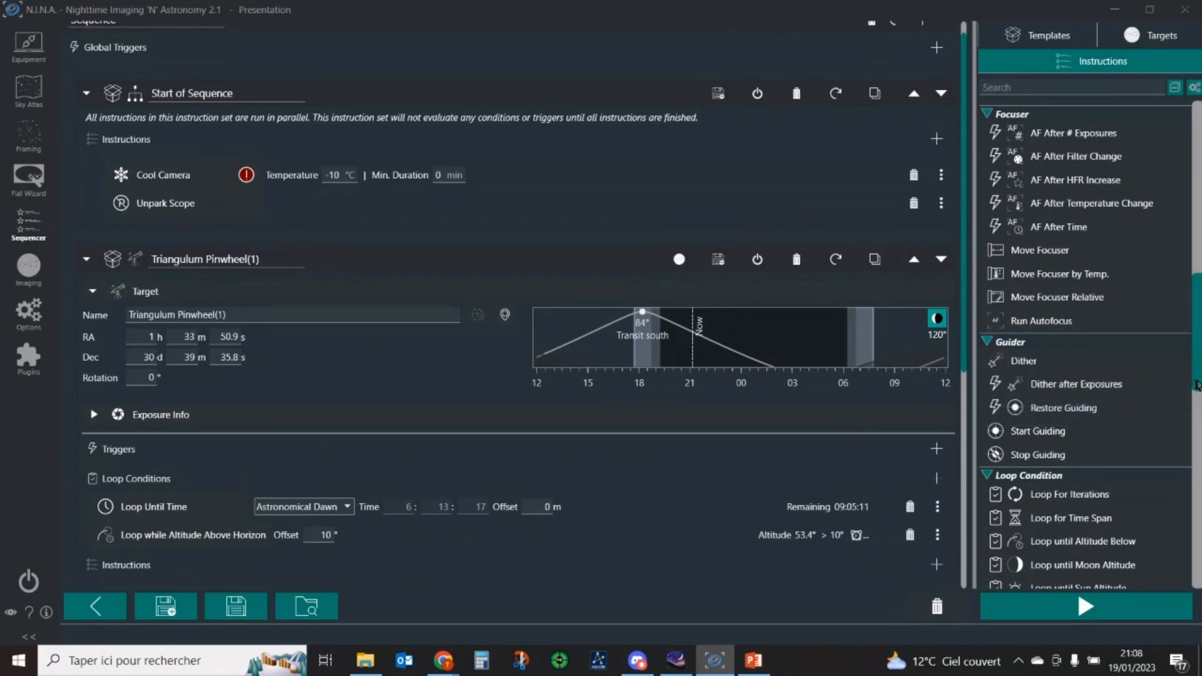
pyautogui.moveTo(1196, 383); pyautogui.dragTo(1196, 363)
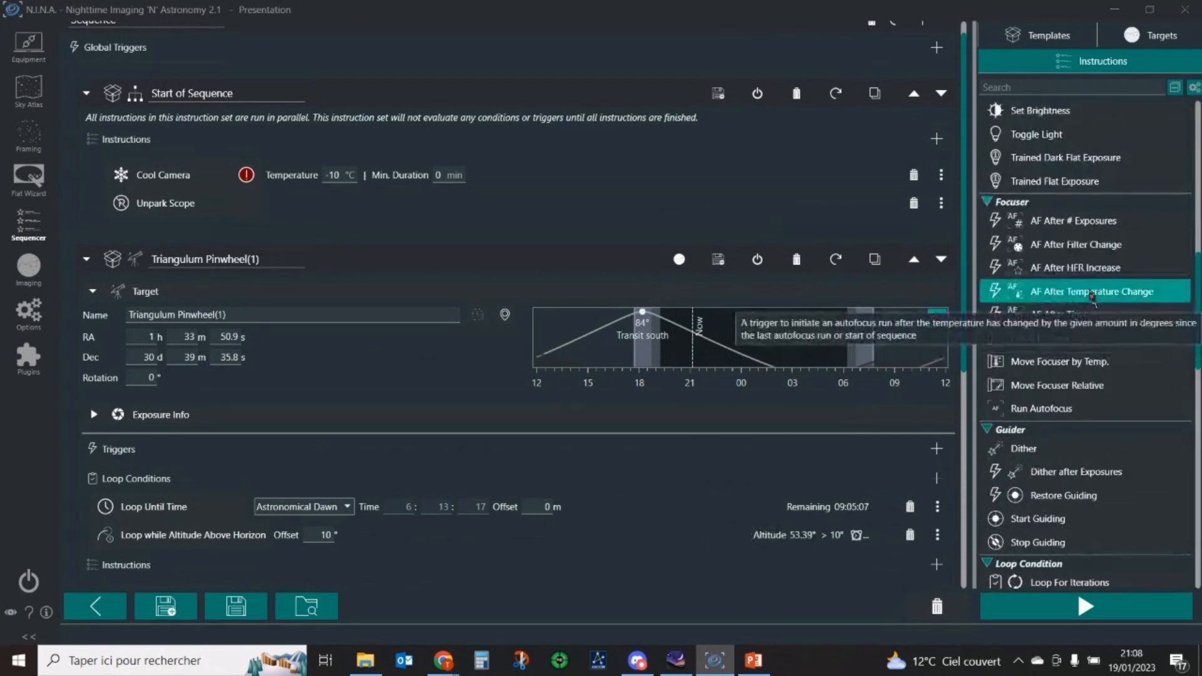
pyautogui.moveTo(1082, 267); pyautogui.dragTo(757, 456)
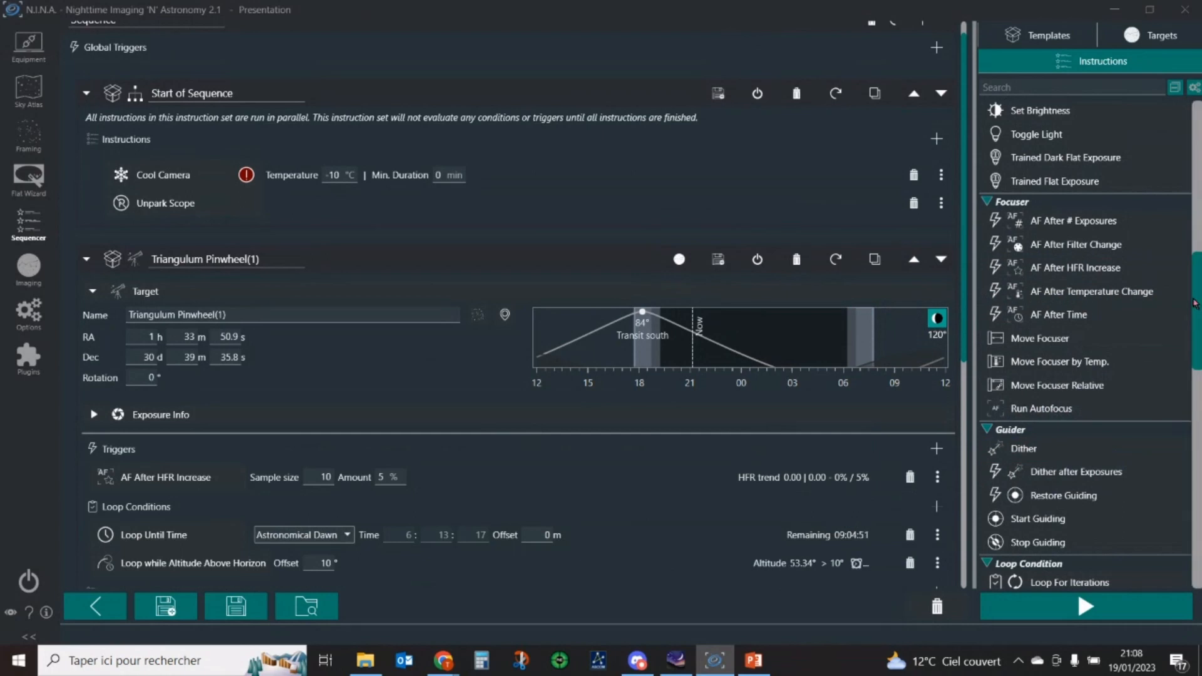
# Add a Meridian Flip trigger to the Triangulum target below the autofocus trigger.
pyautogui.scroll(5, 1195, 302)
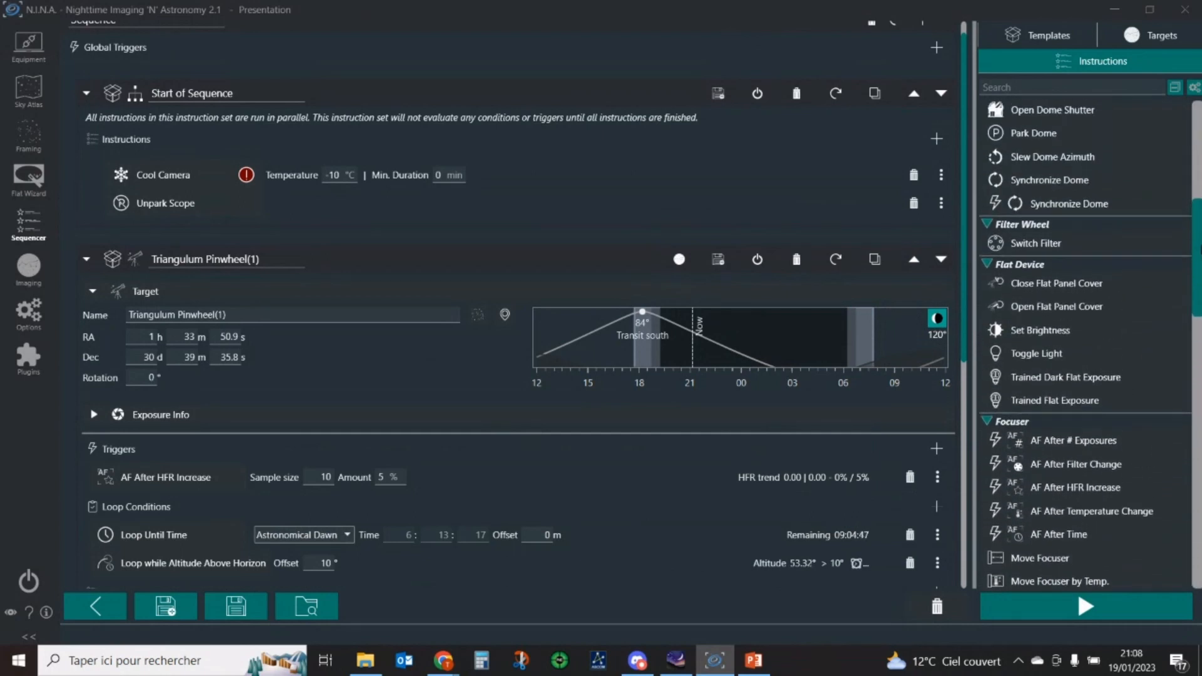
pyautogui.scroll(-5, 1184, 311)
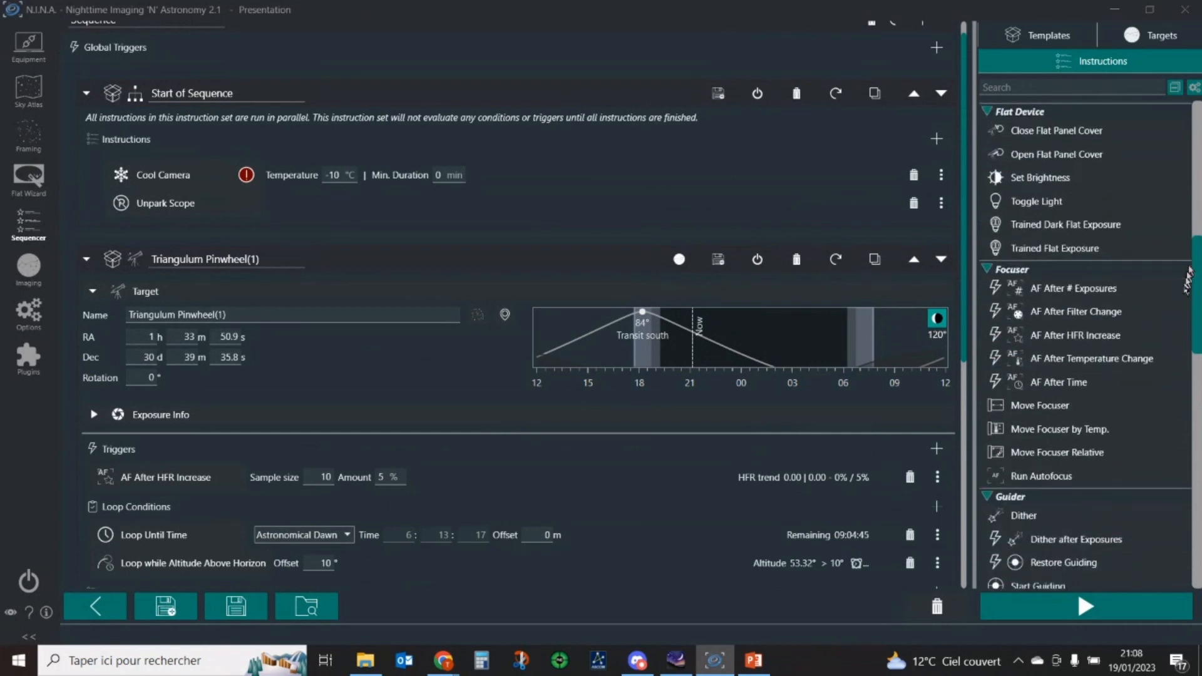
pyautogui.scroll(-3, 1184, 312)
pyautogui.scroll(8, 1184, 311)
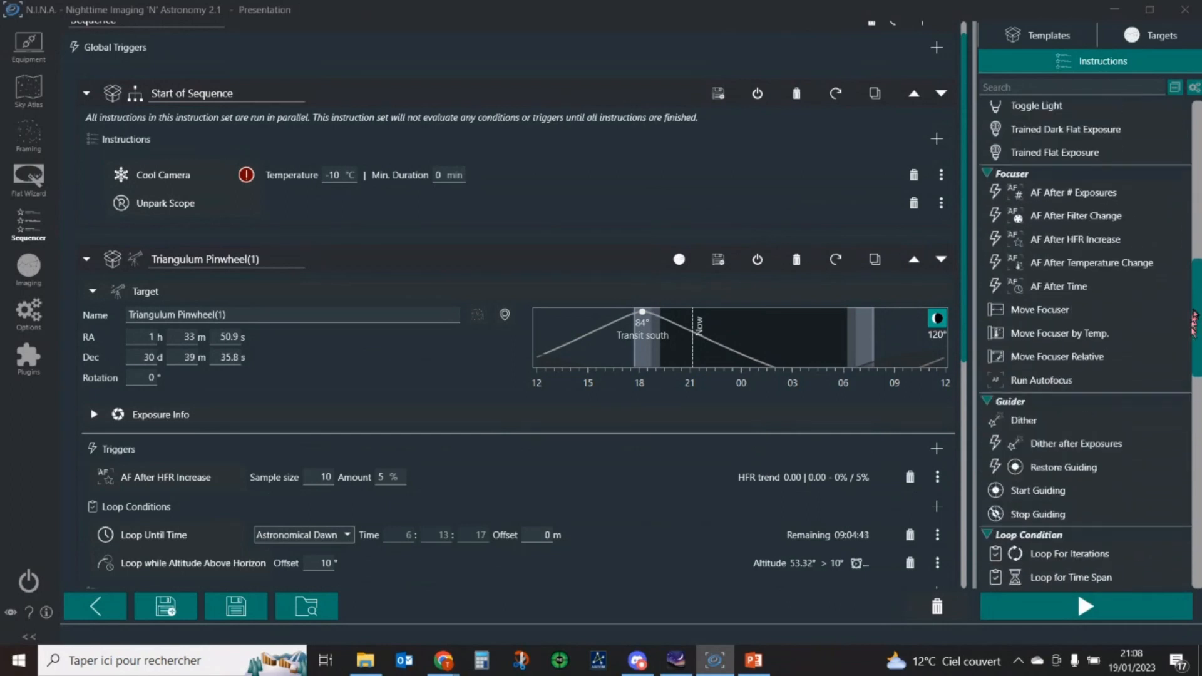
pyautogui.scroll(8, 1085, 344)
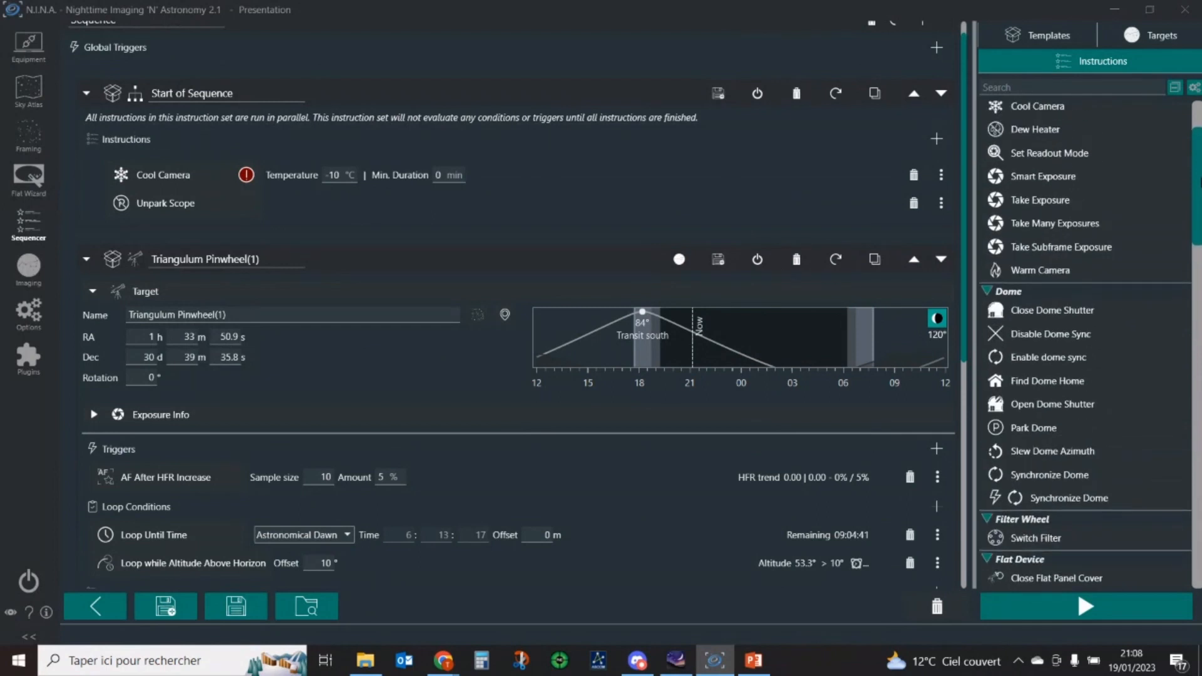
pyautogui.scroll(-20, 1199, 446)
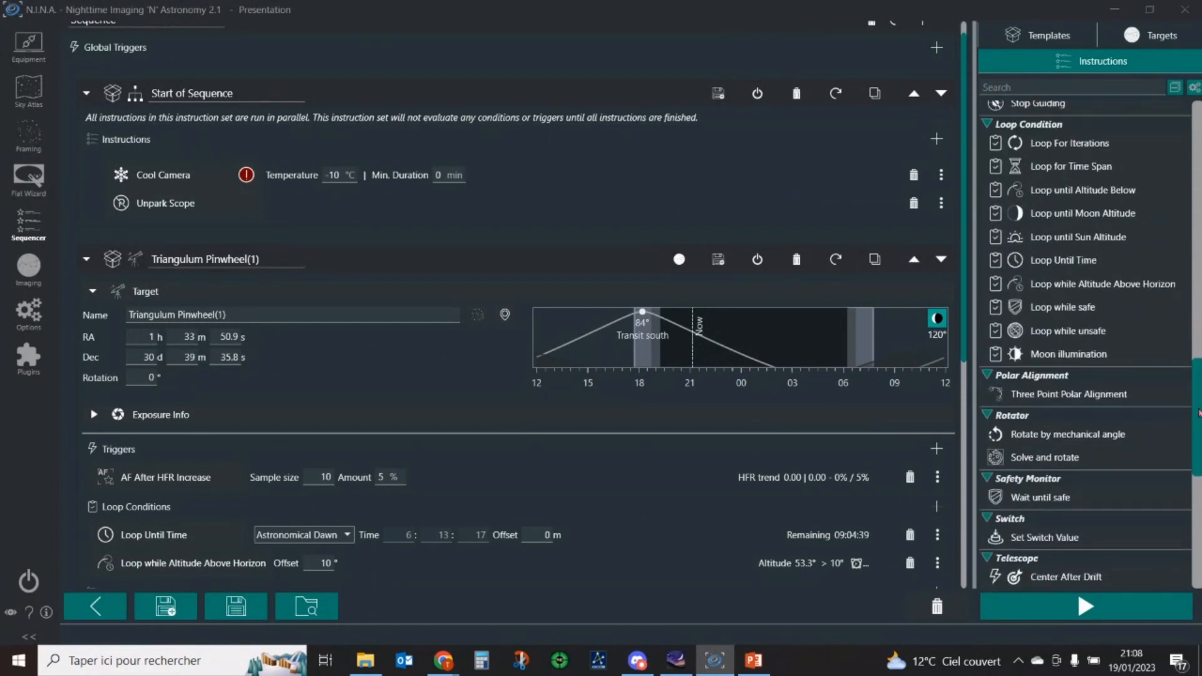
pyautogui.scroll(-5, 1199, 446)
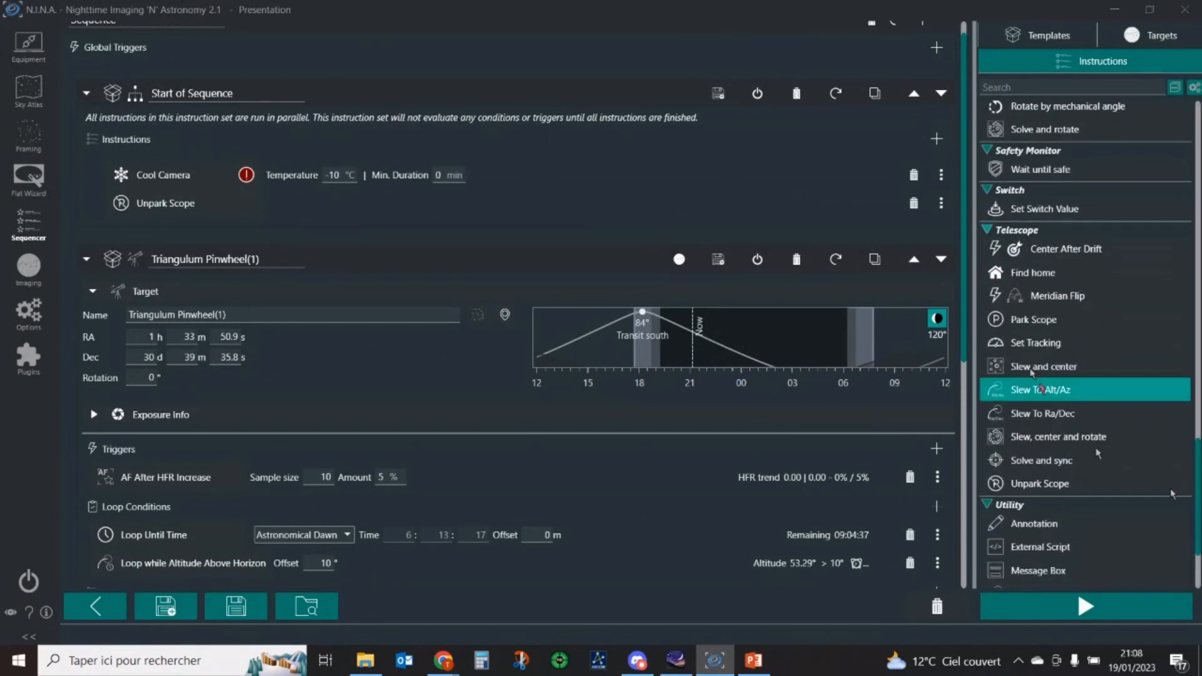
pyautogui.moveTo(1033, 295); pyautogui.dragTo(657, 481)
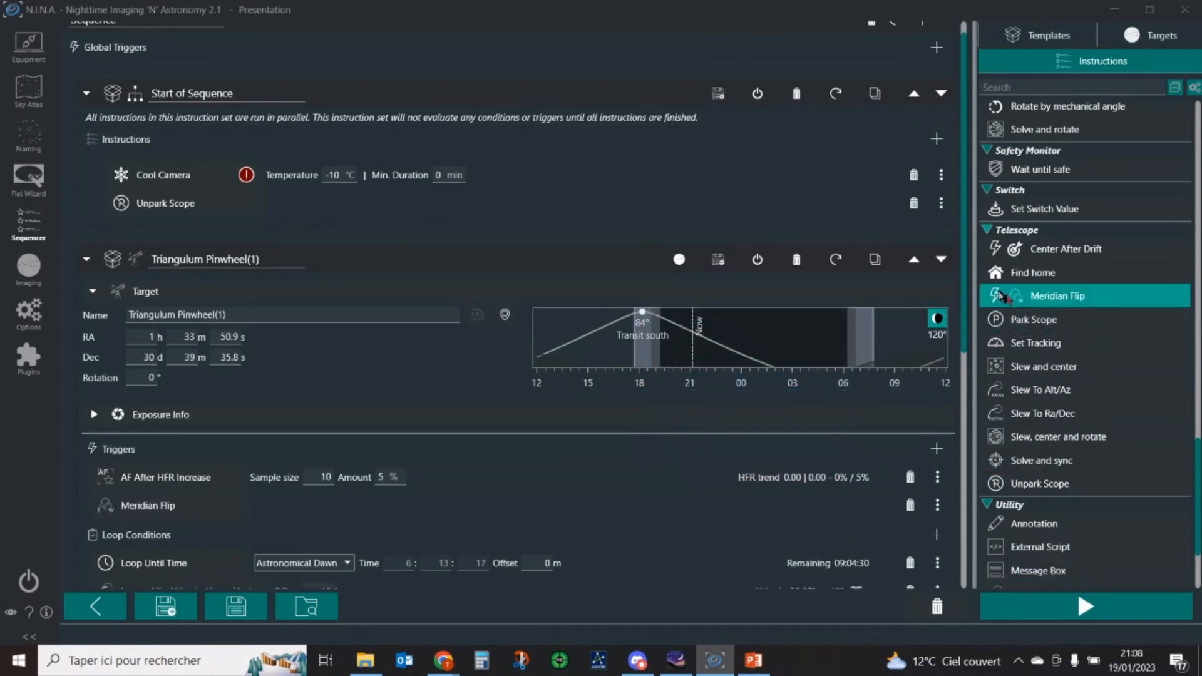
pyautogui.moveTo(969, 294); pyautogui.dragTo(968, 370)
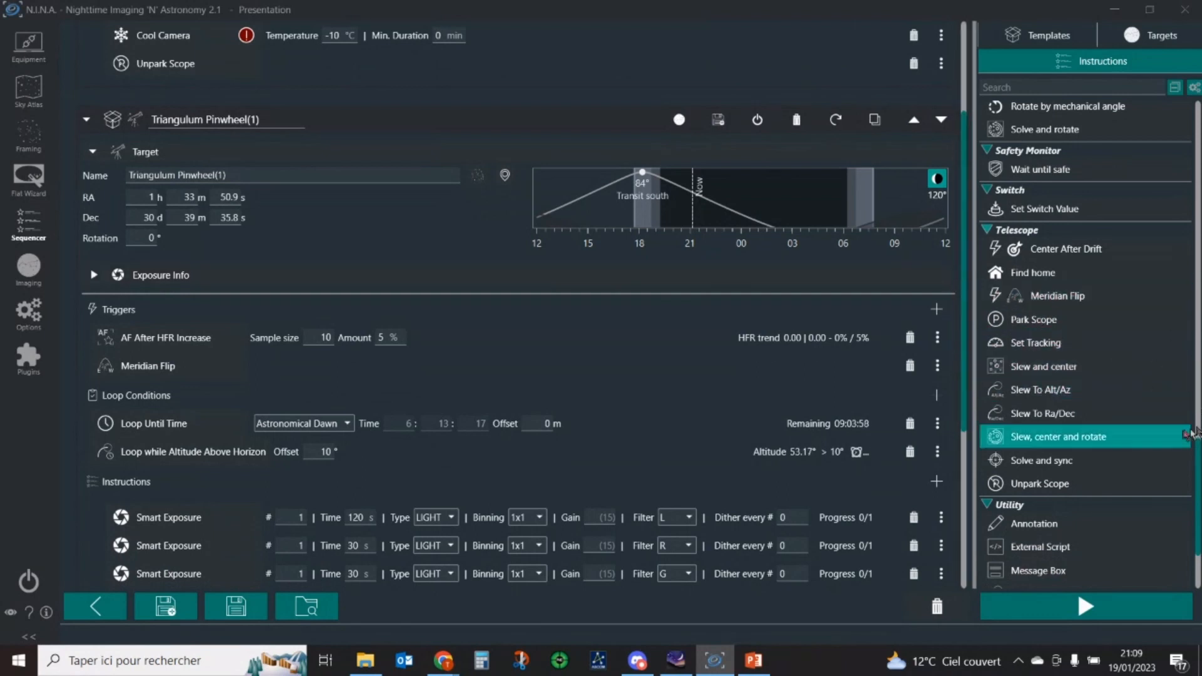
pyautogui.moveTo(1197, 460); pyautogui.dragTo(1198, 464)
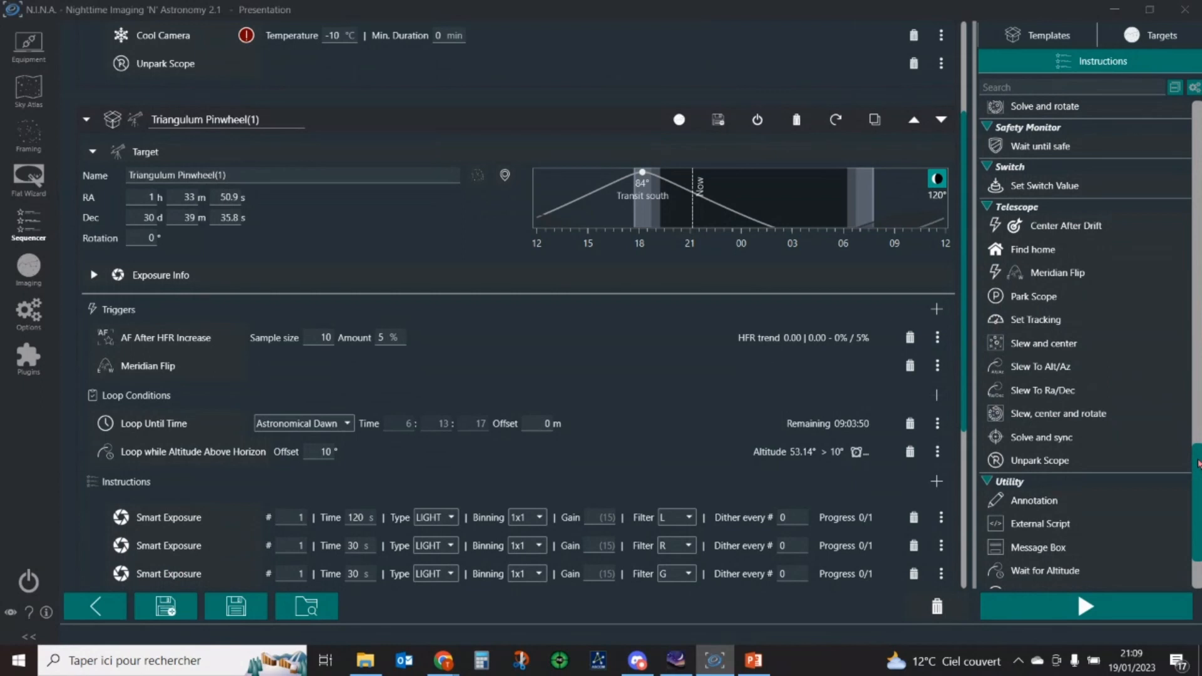
pyautogui.moveTo(1199, 463)
pyautogui.mouseDown()
pyautogui.moveTo(1199, 396)
pyautogui.moveTo(1196, 504)
pyautogui.moveTo(1197, 326)
pyautogui.moveTo(1183, 498)
pyautogui.moveTo(1192, 470)
pyautogui.mouseUp()
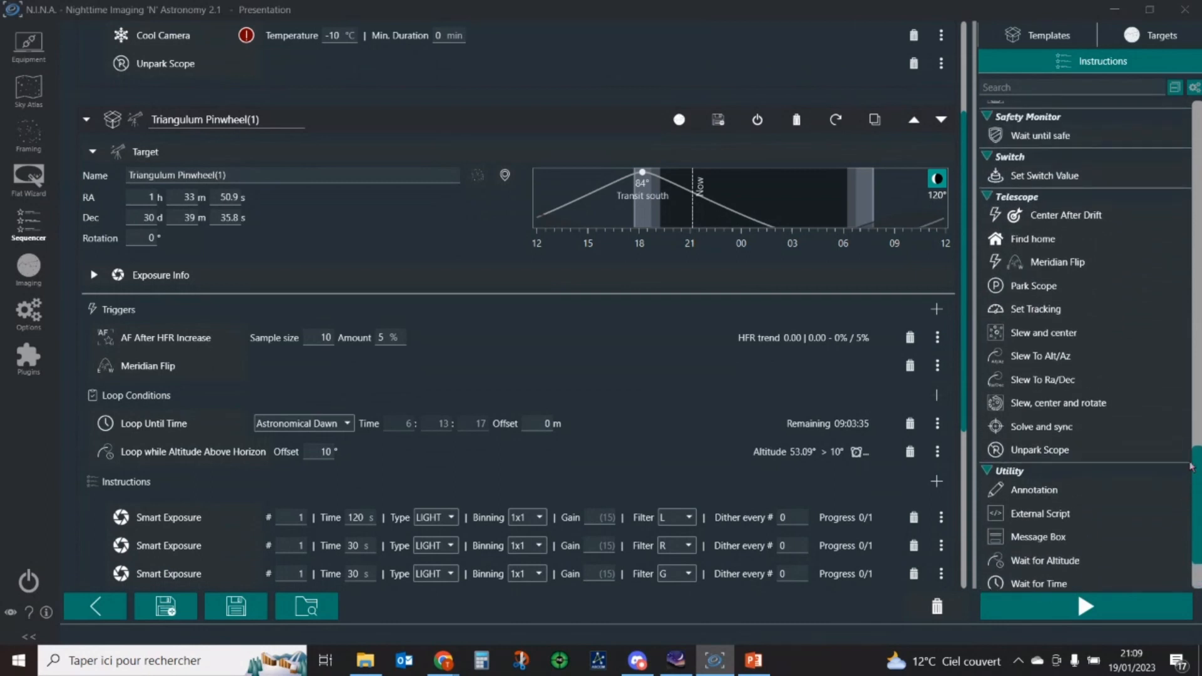
# Add a Center After Drift trigger below the Meridian Flip trigger and set its maximum drift to 3 arcmin.
pyautogui.moveTo(1055, 225)
pyautogui.mouseDown()
pyautogui.moveTo(786, 307)
pyautogui.moveTo(780, 331)
pyautogui.mouseUp()
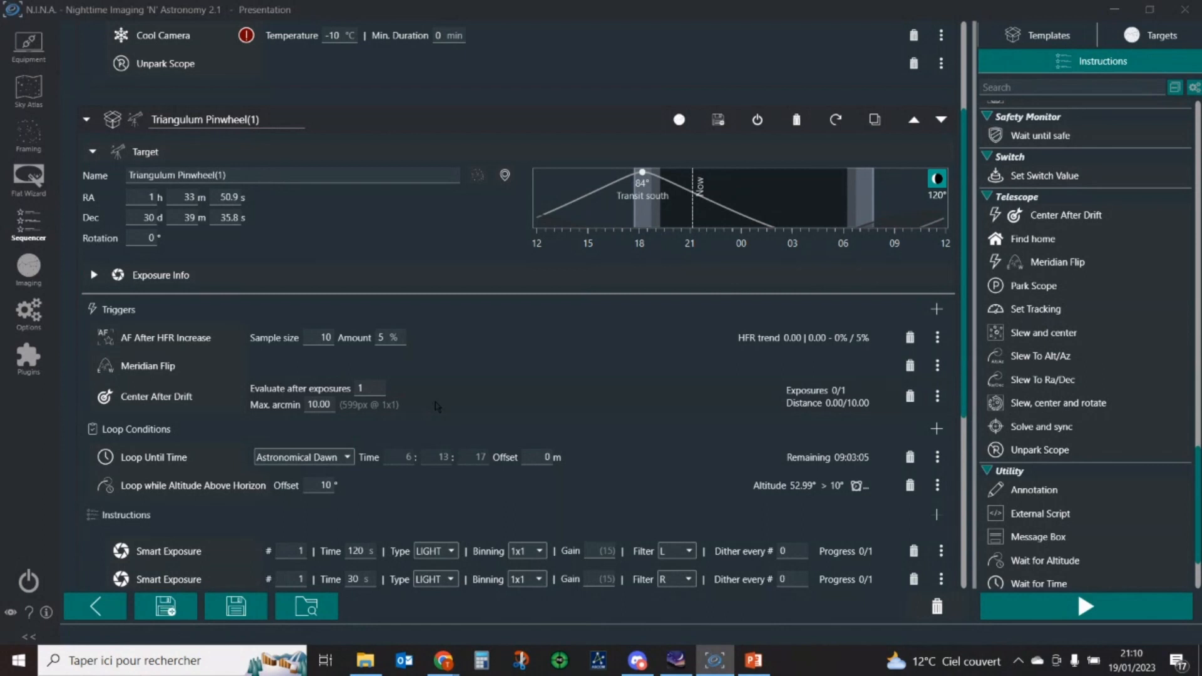
pyautogui.click(329, 405)
pyautogui.press('BackSpace')
pyautogui.press('BackSpace')
pyautogui.press('BackSpace')
pyautogui.press('BackSpace')
pyautogui.press('BackSpace')
pyautogui.write('3')
pyautogui.click(549, 388)
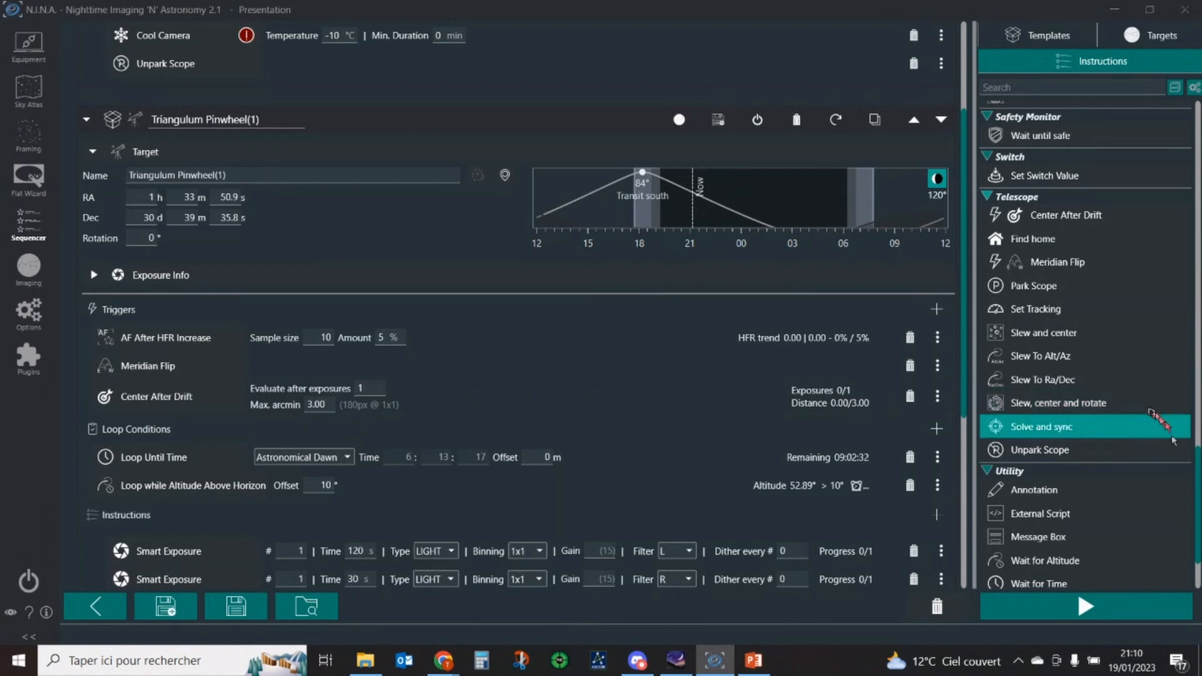
# Add a Restore Guiding trigger to the Triangulum target below the Center After Drift trigger.
pyautogui.moveTo(1197, 481); pyautogui.dragTo(1196, 501)
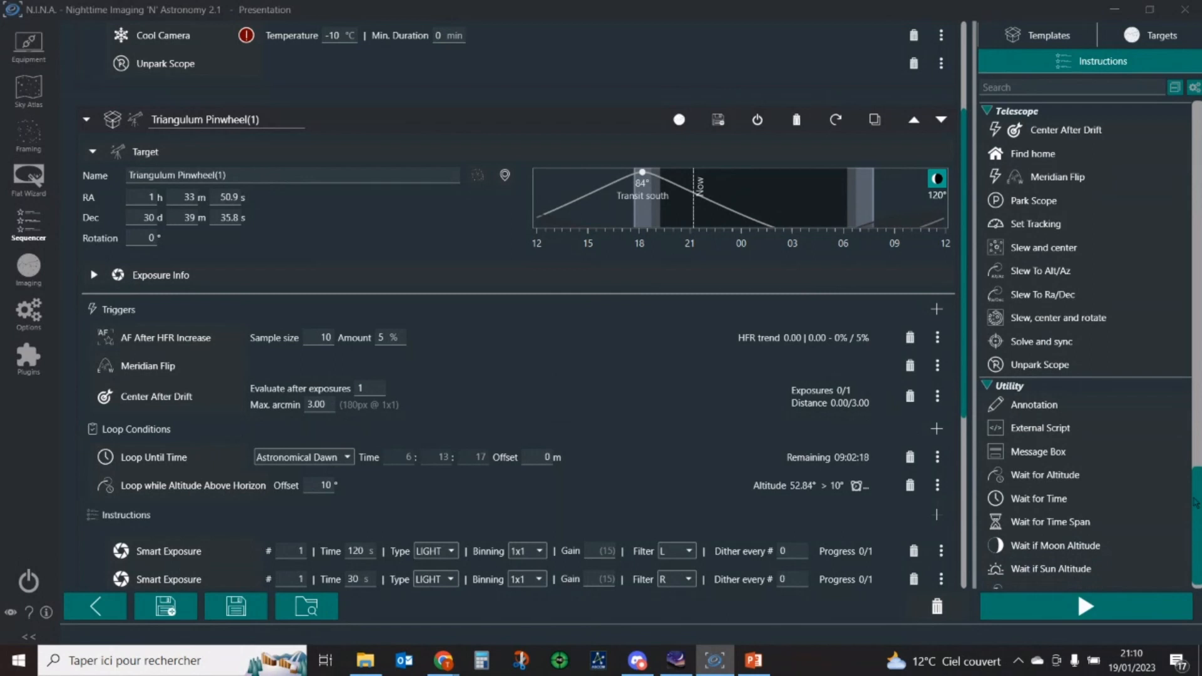
pyautogui.moveTo(1196, 498); pyautogui.dragTo(1199, 466)
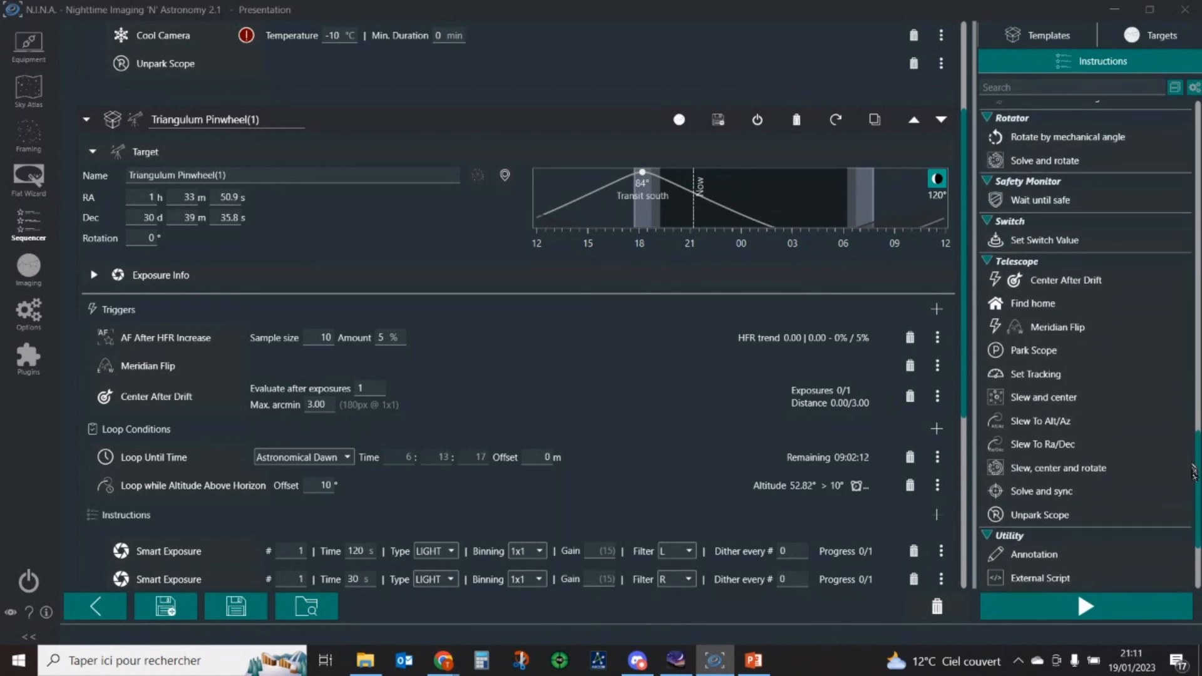
pyautogui.scroll(2, 1199, 466)
pyautogui.scroll(6, 1199, 466)
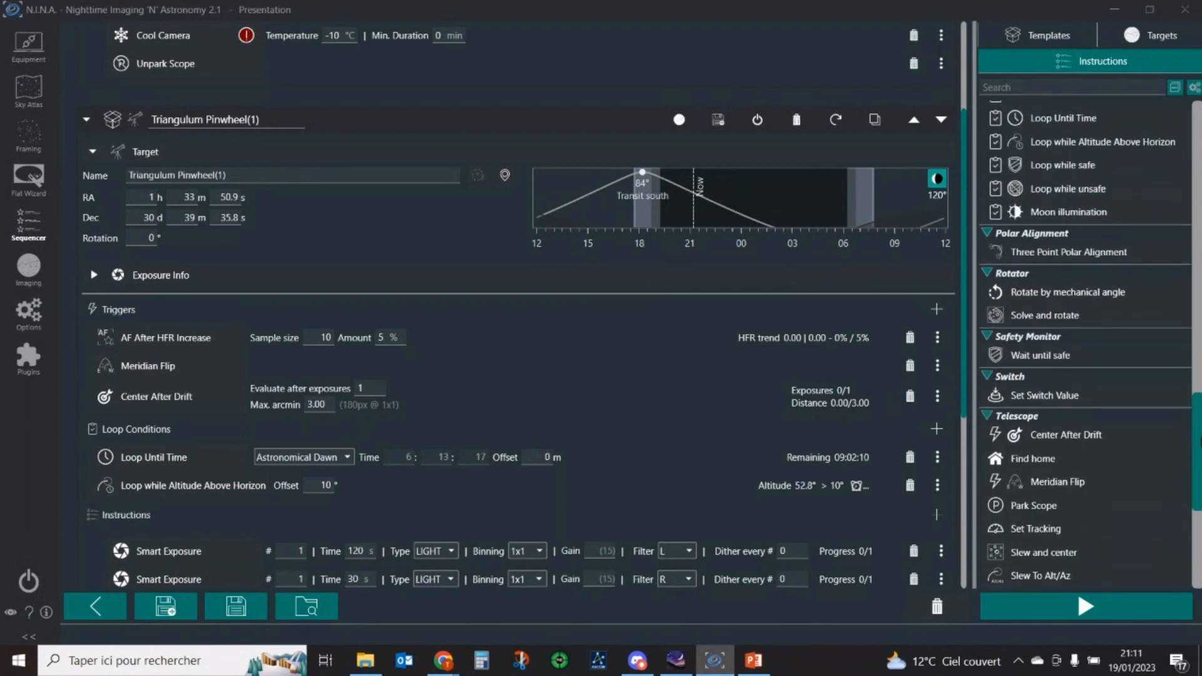
pyautogui.scroll(10, 1198, 466)
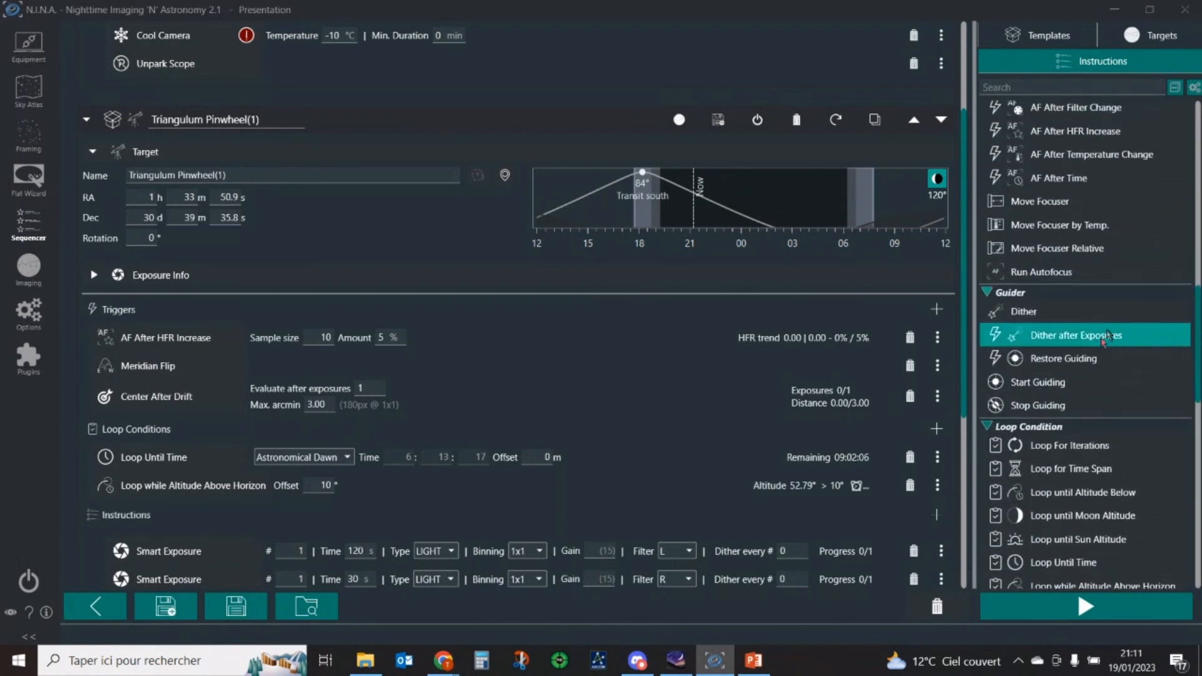
pyautogui.moveTo(1062, 372)
pyautogui.mouseDown()
pyautogui.moveTo(858, 367)
pyautogui.moveTo(868, 415)
pyautogui.mouseUp()
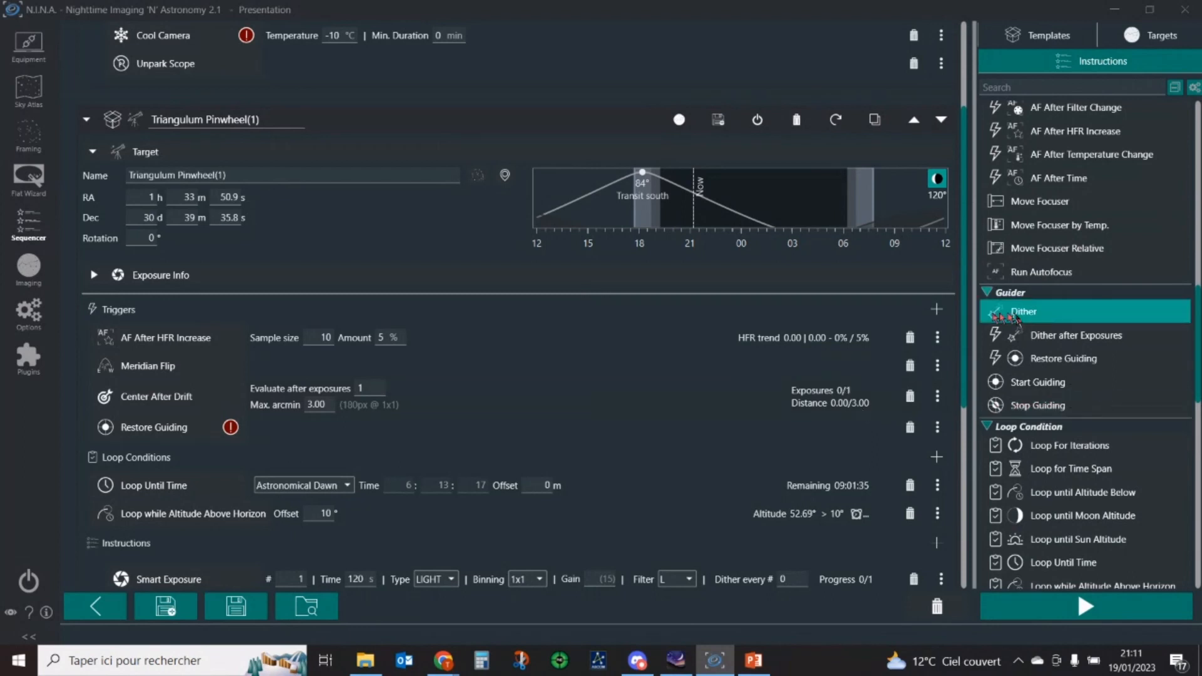
# Review the whole sequence from the start block to the target's exposures, and look over the available default and user templates.
pyautogui.moveTo(967, 322); pyautogui.dragTo(989, 422)
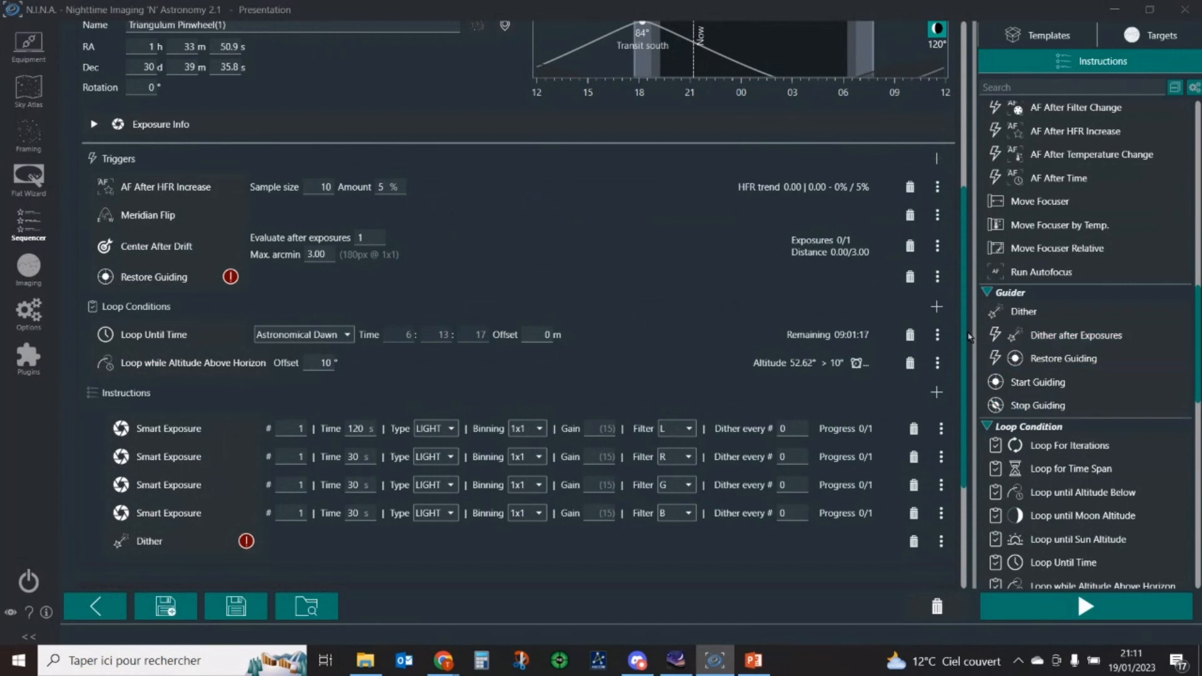
pyautogui.scroll(6, 966, 339)
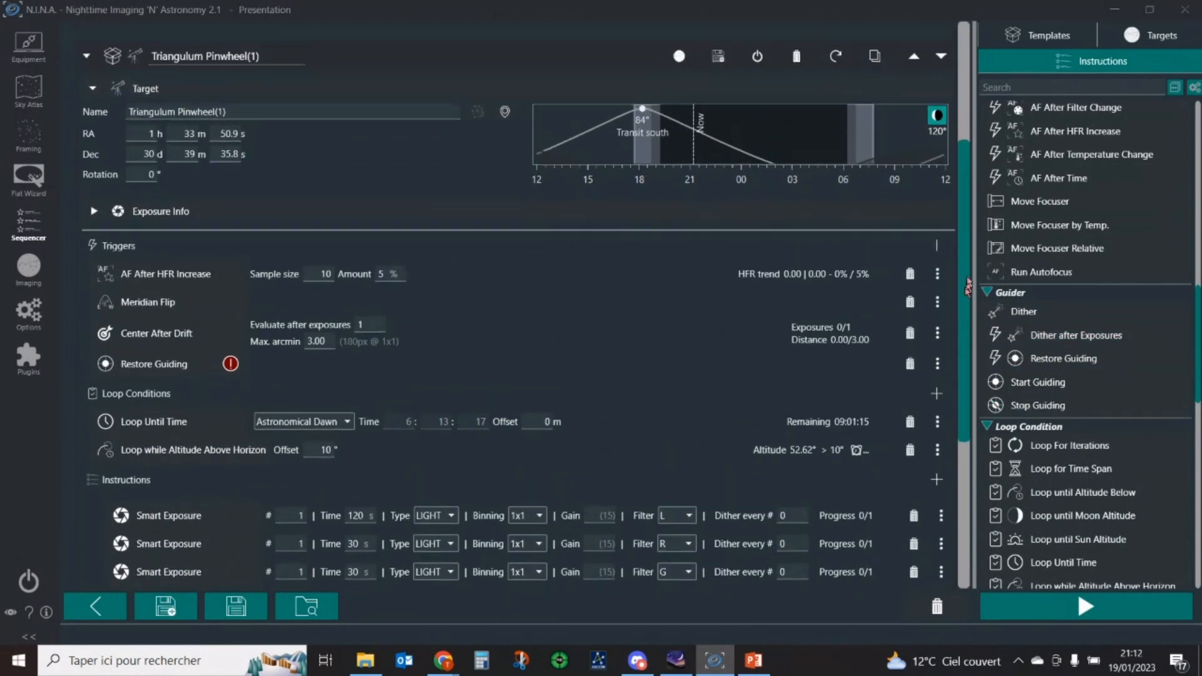
pyautogui.scroll(2, 977, 246)
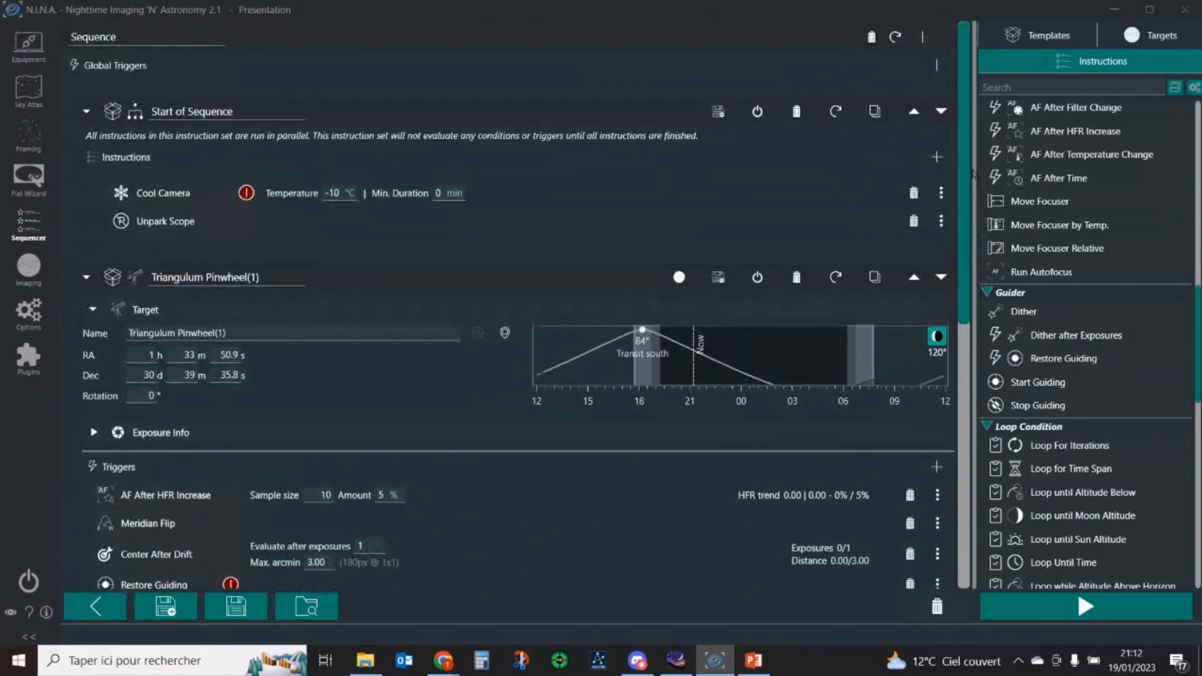
pyautogui.scroll(1, 973, 196)
pyautogui.scroll(-5, 939, 335)
pyautogui.scroll(-2, 939, 335)
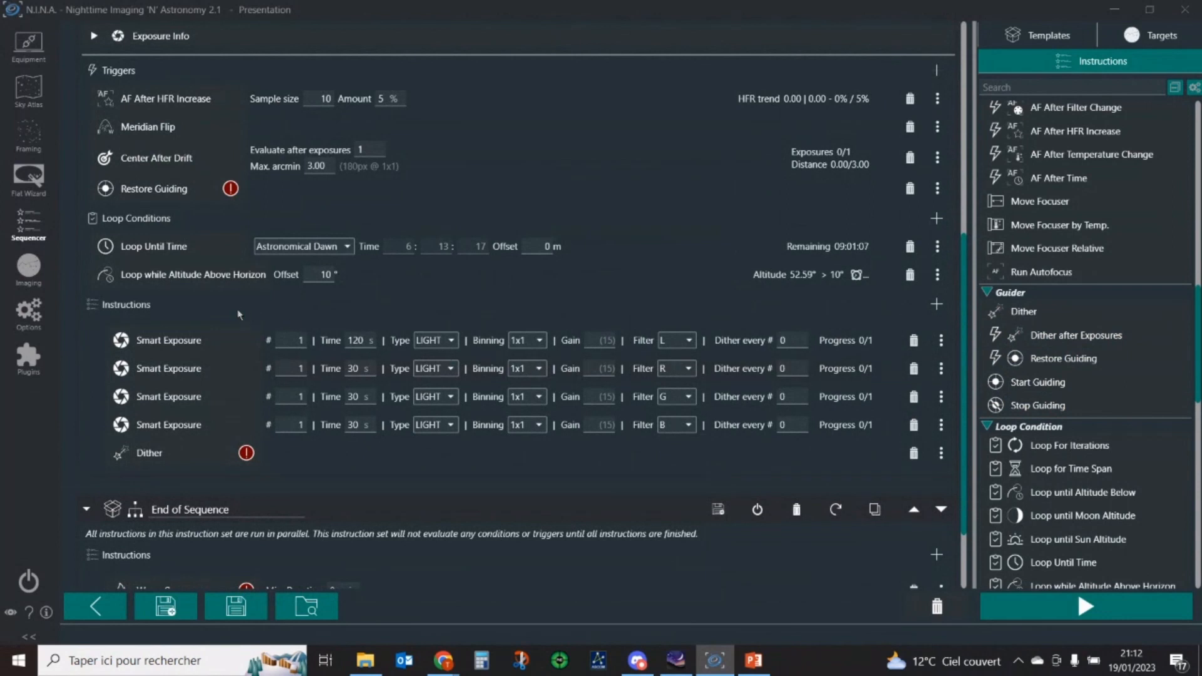
pyautogui.click(1068, 34)
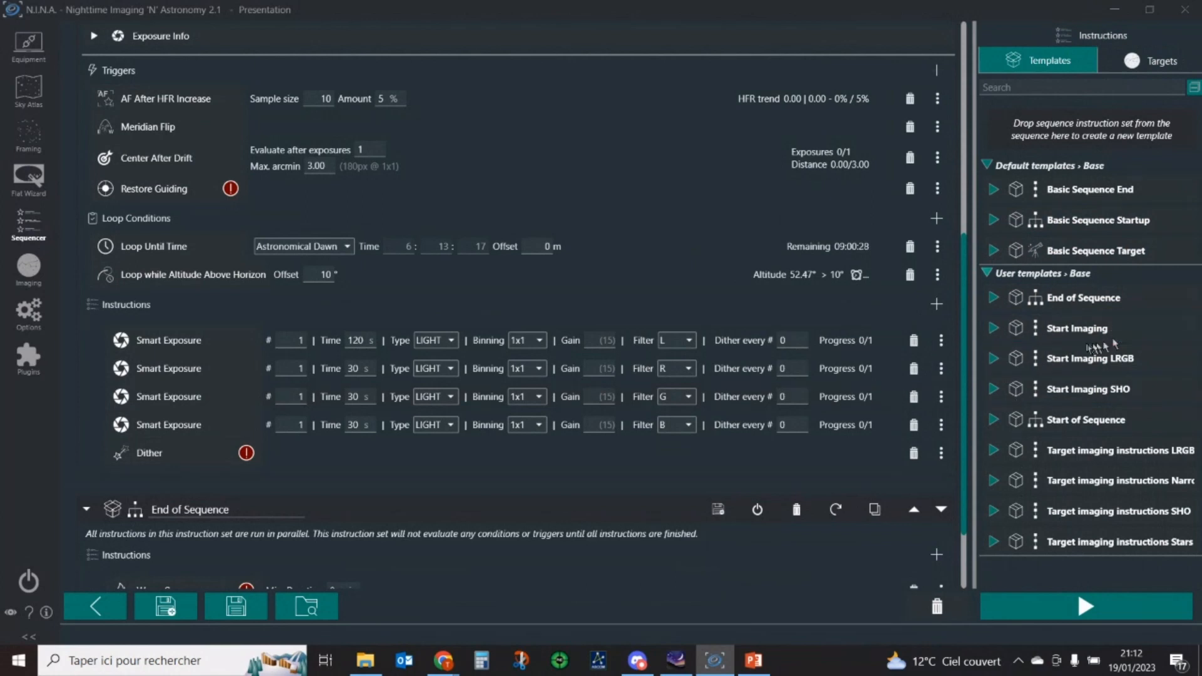
pyautogui.moveTo(965, 363); pyautogui.dragTo(957, 156)
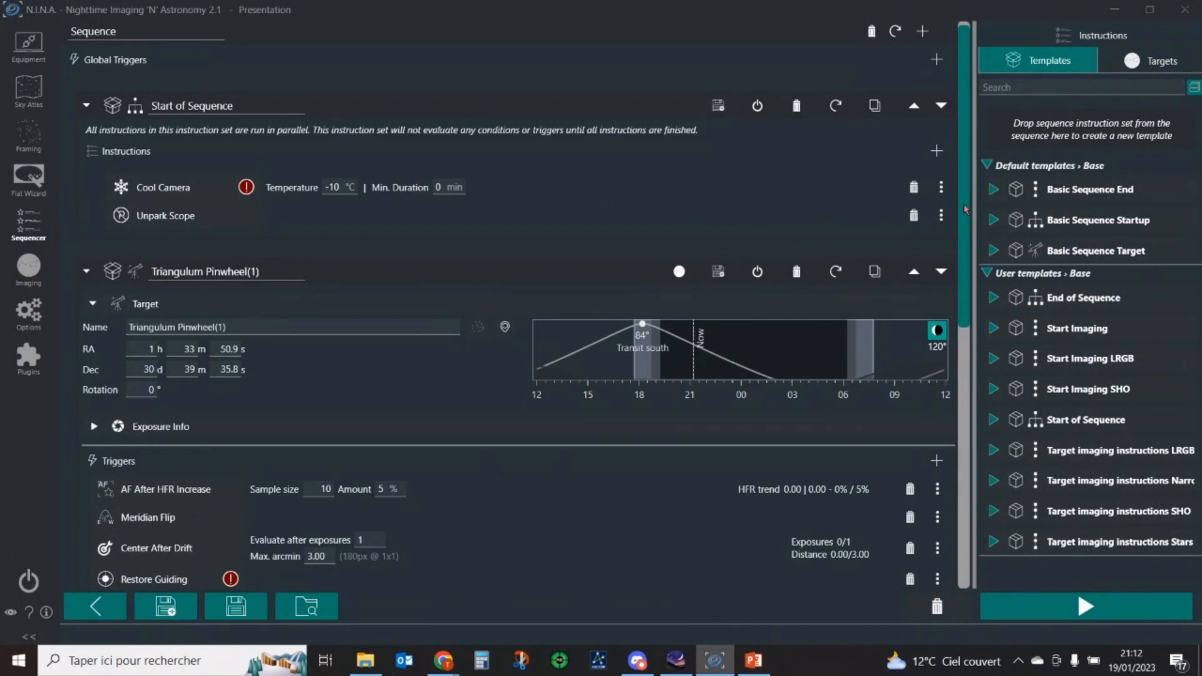
pyautogui.moveTo(965, 209); pyautogui.dragTo(961, 391)
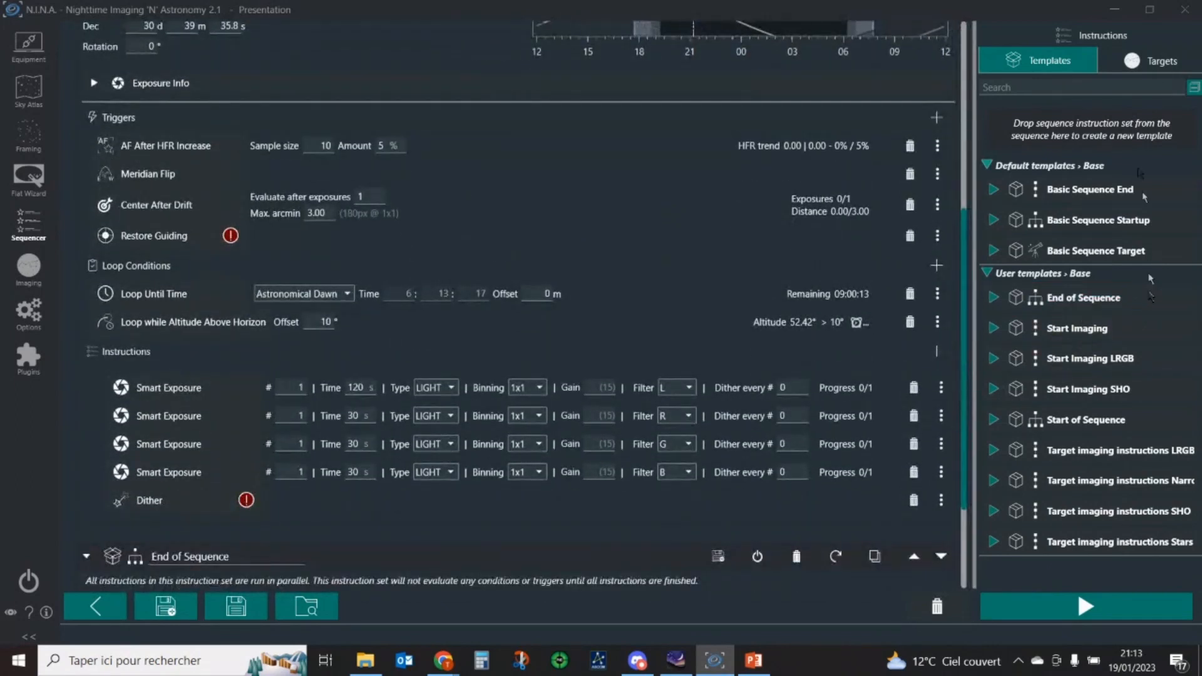
# Examine the available sequence instructions, from the dome and flat device groups through loop conditions, telescope and utility.
pyautogui.click(1137, 41)
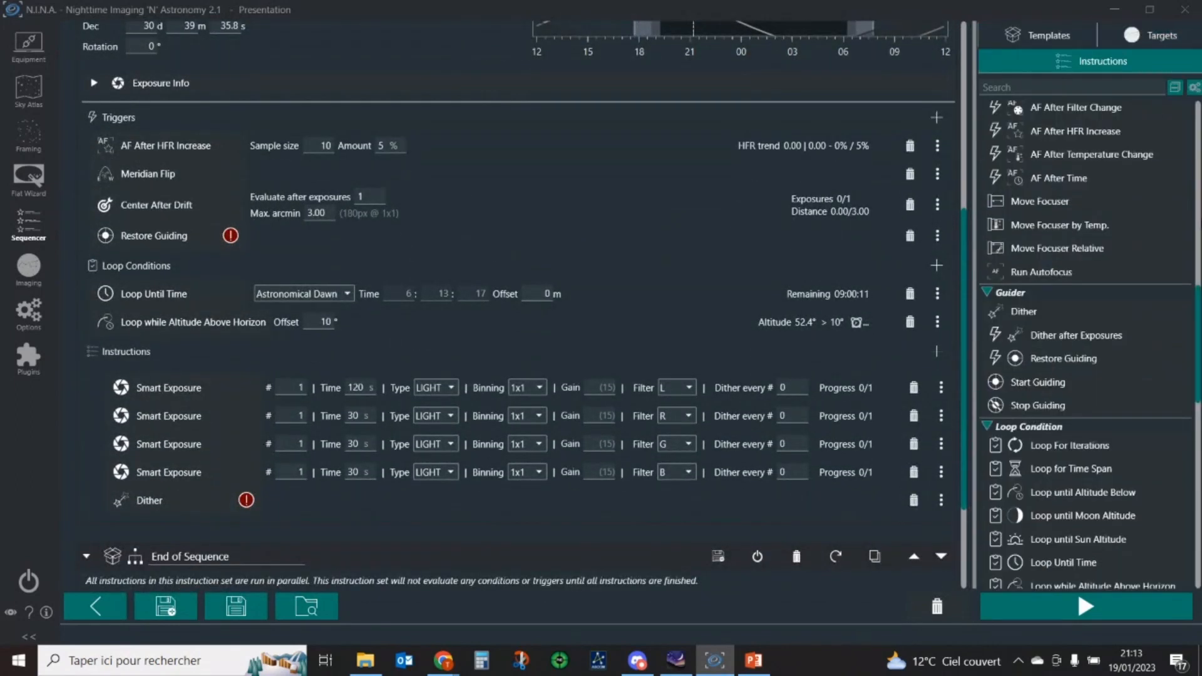
pyautogui.moveTo(1196, 321); pyautogui.dragTo(1196, 404)
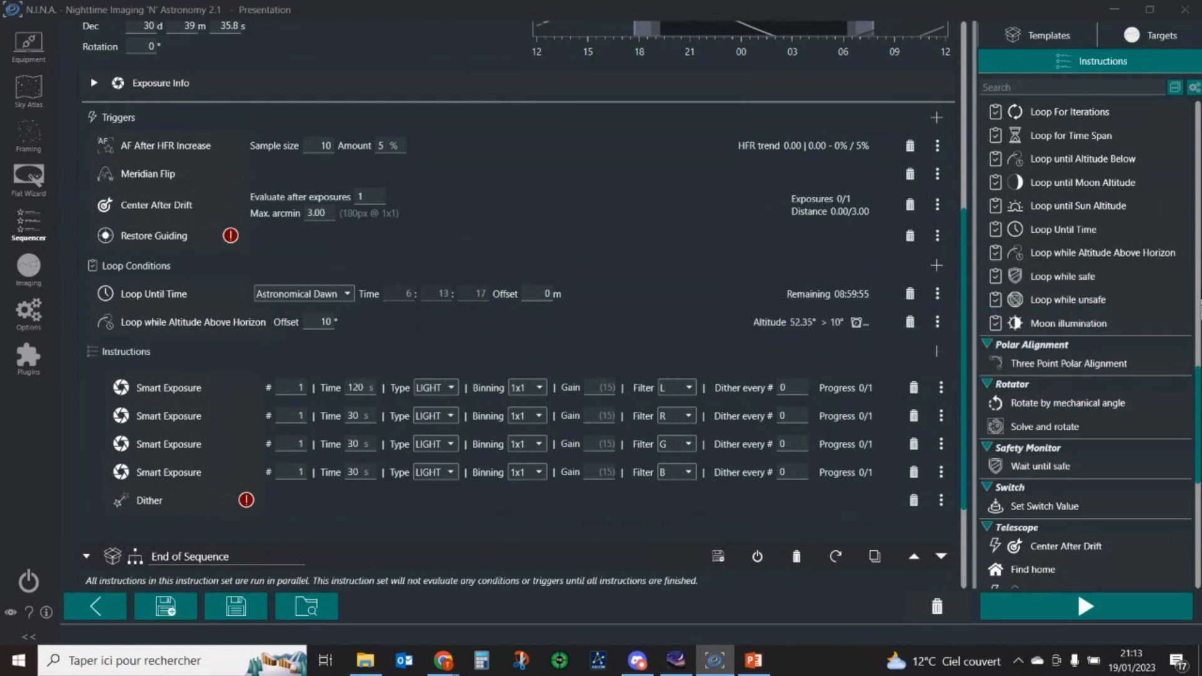
pyautogui.moveTo(1196, 371); pyautogui.dragTo(1195, 434)
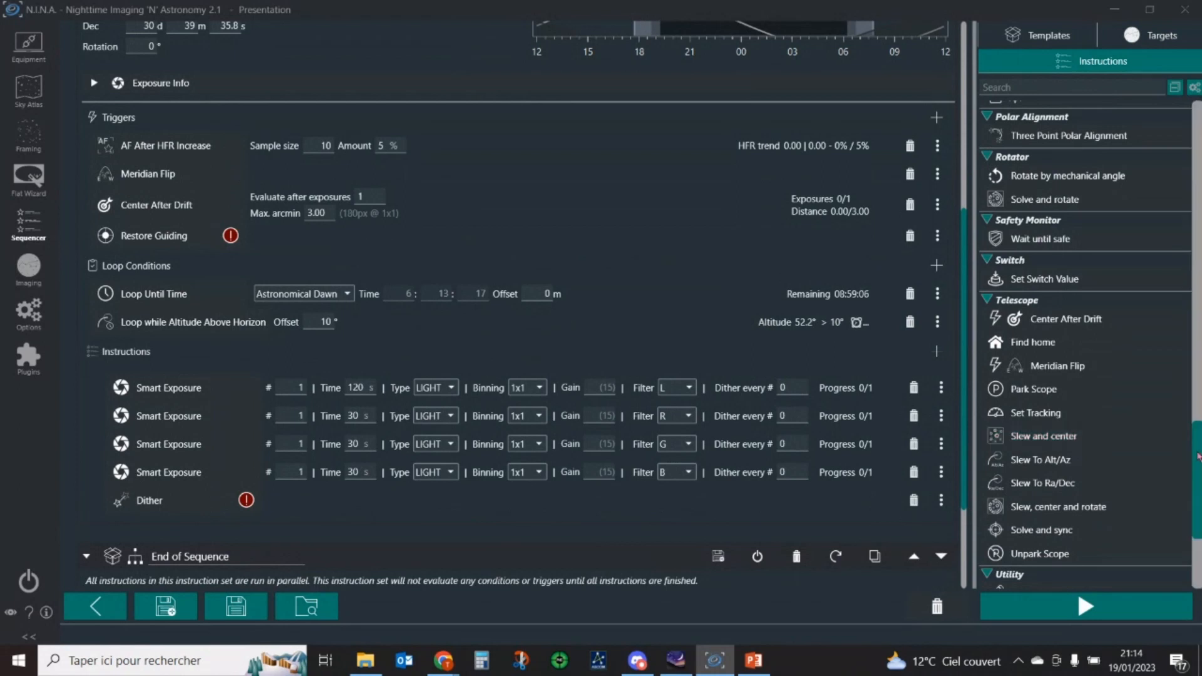
pyautogui.moveTo(1197, 456); pyautogui.dragTo(1199, 519)
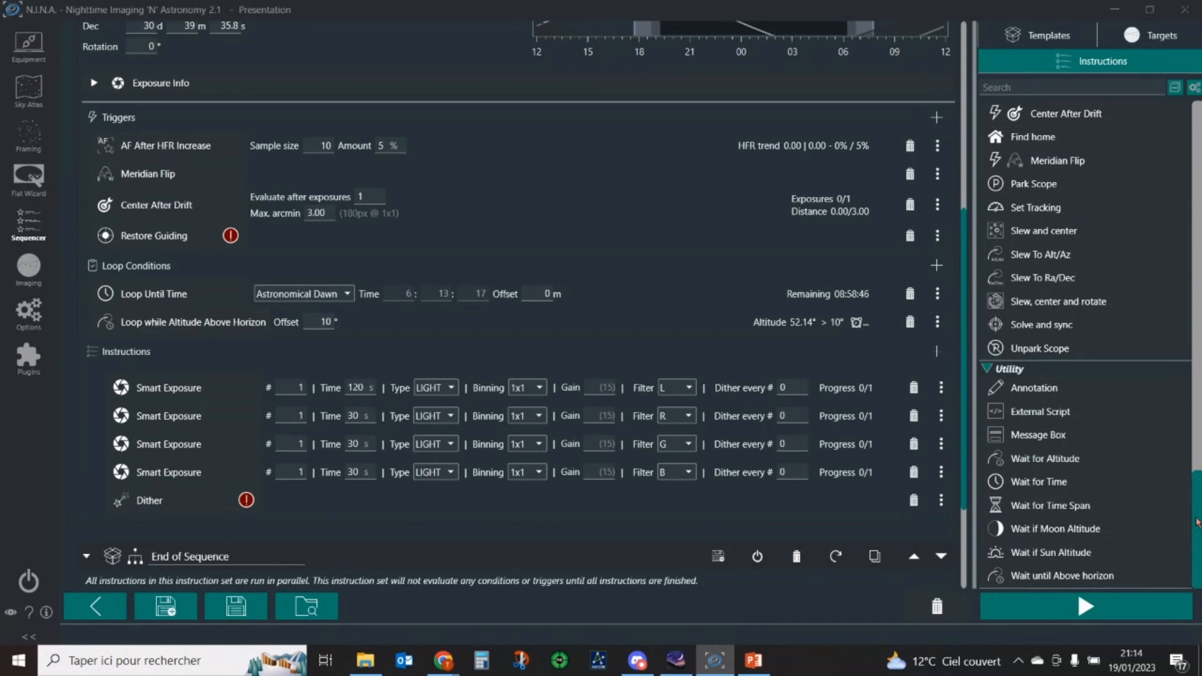
pyautogui.moveTo(1197, 522); pyautogui.dragTo(1191, 231)
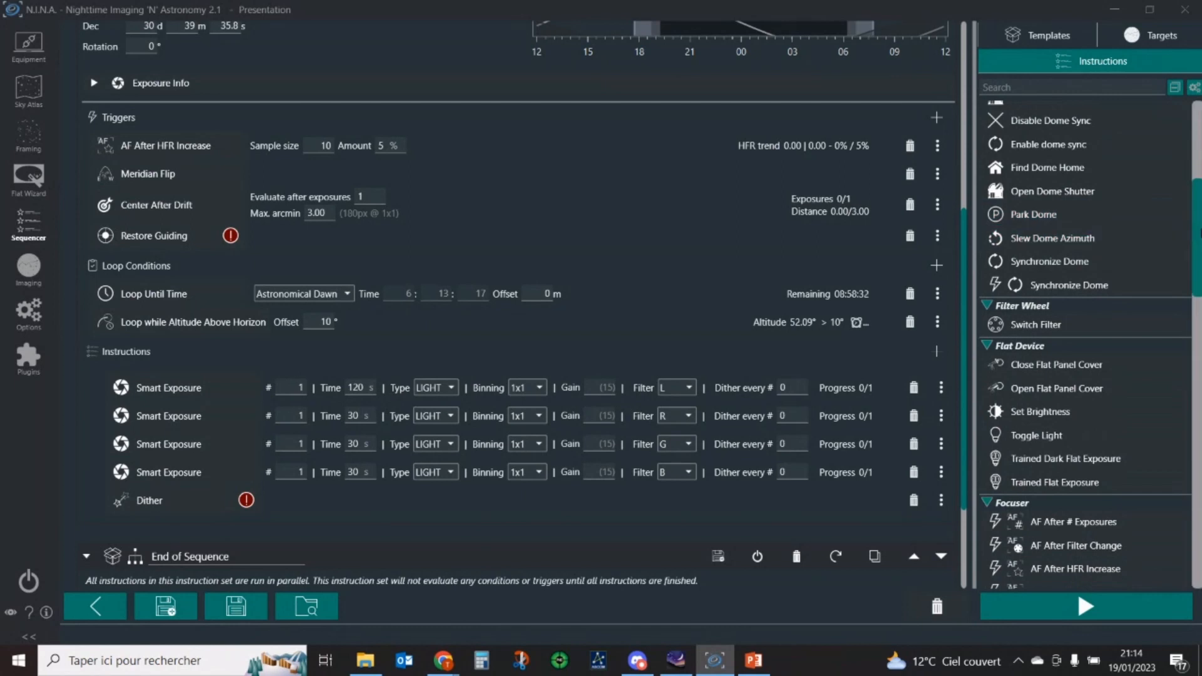
pyautogui.moveTo(1198, 235); pyautogui.dragTo(1193, 524)
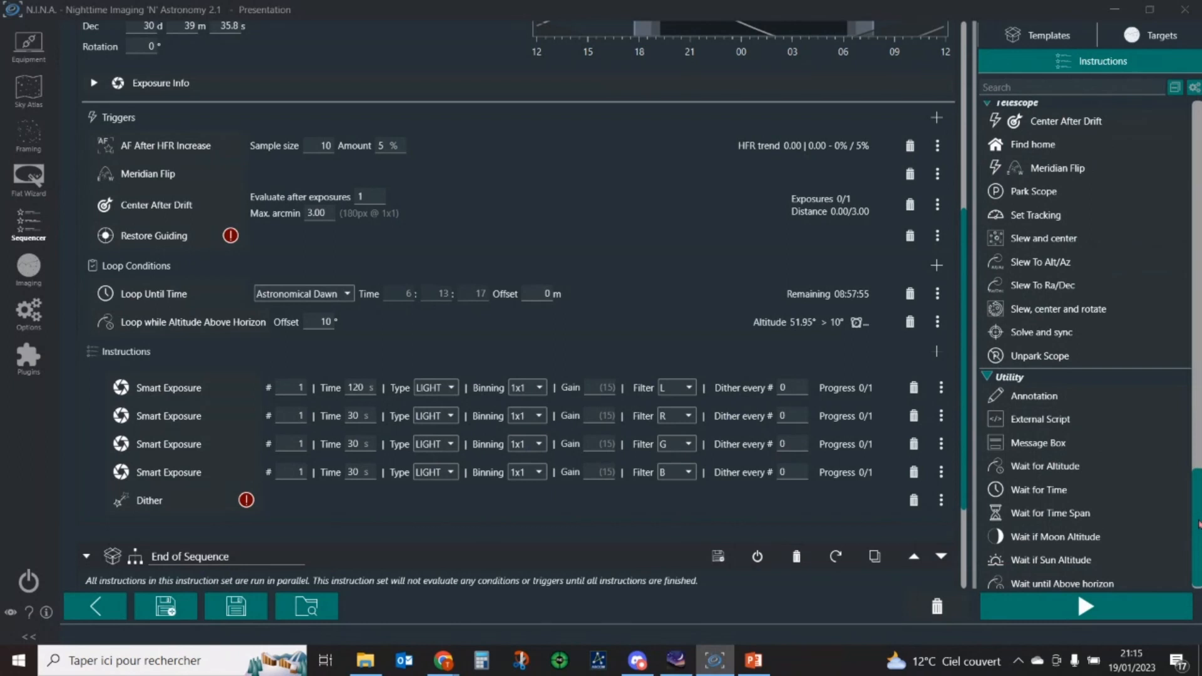
pyautogui.moveTo(1198, 524); pyautogui.dragTo(1196, 420)
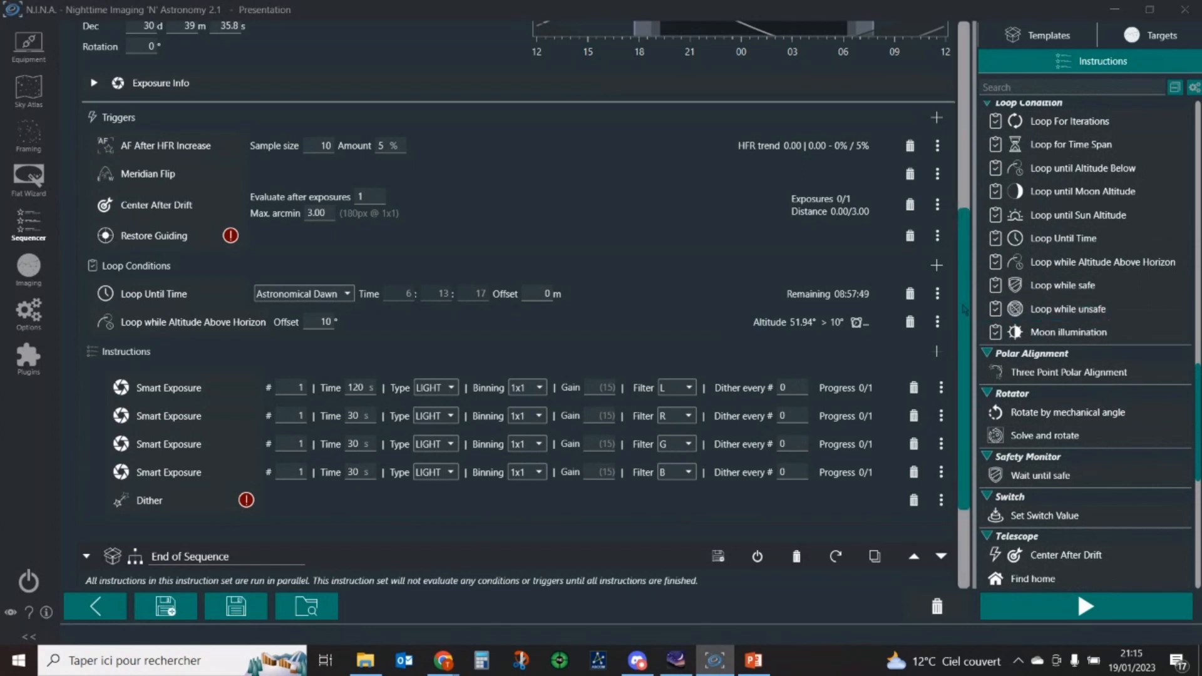
# Save the complete sequence as Sequence.json in the N.I.N.A Sequences folder.
pyautogui.scroll(3, 964, 310)
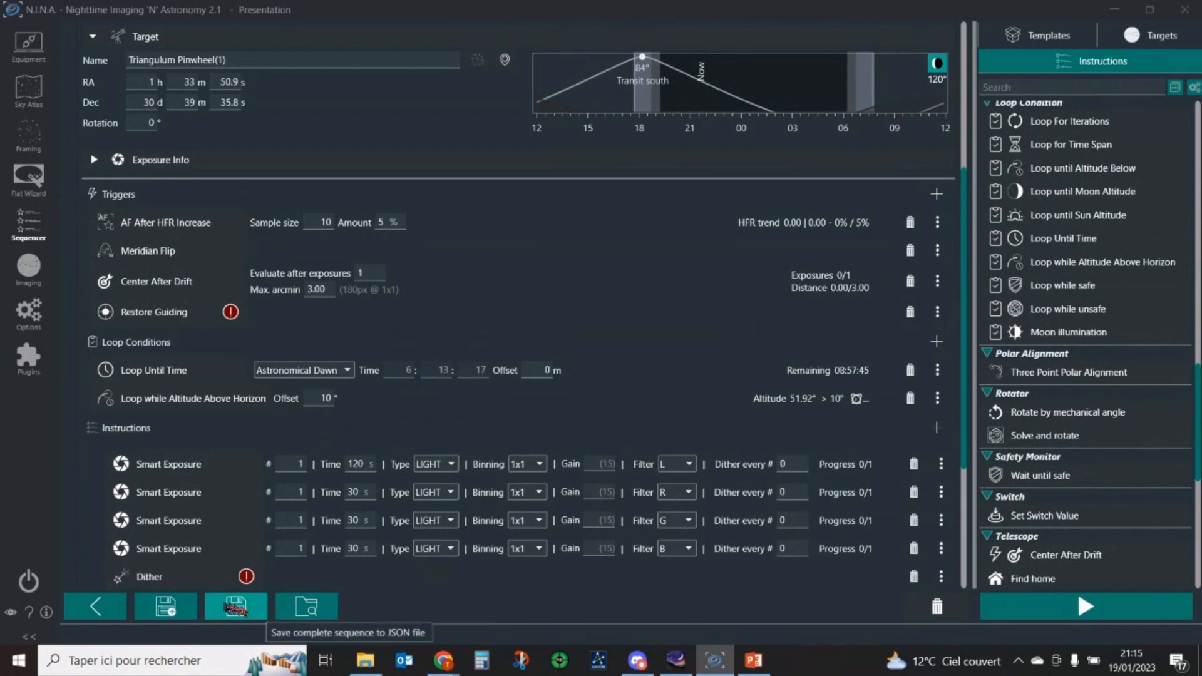
pyautogui.click(152, 616)
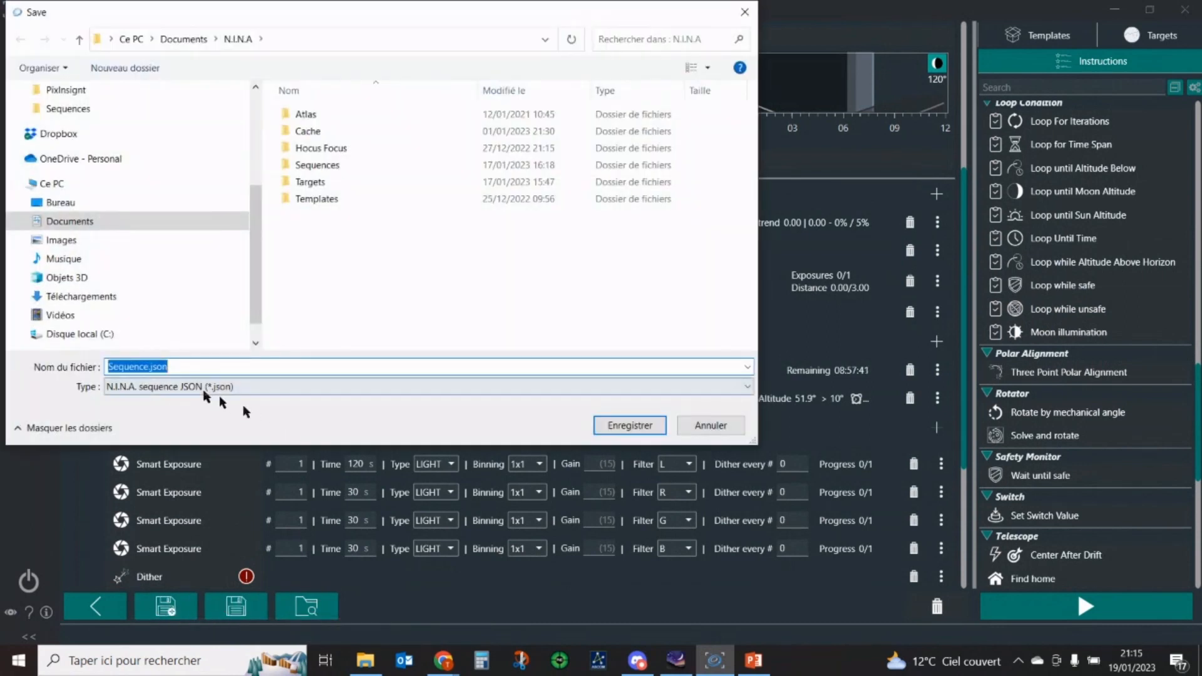
pyautogui.doubleClick(382, 164)
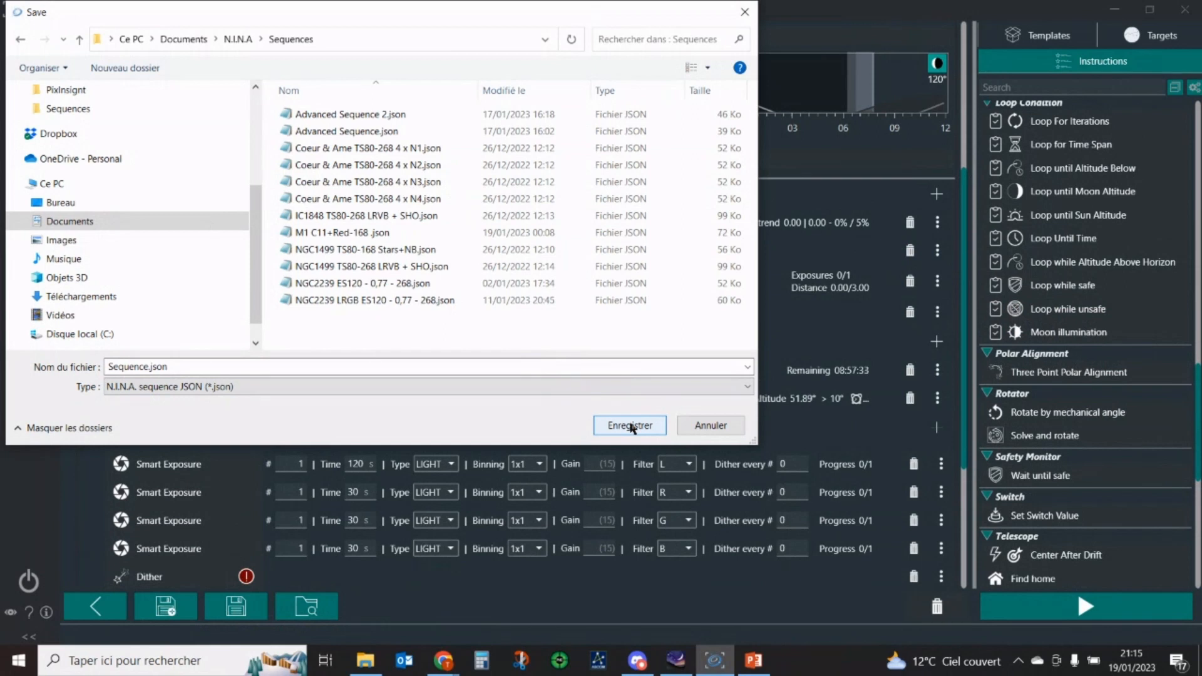
pyautogui.click(629, 425)
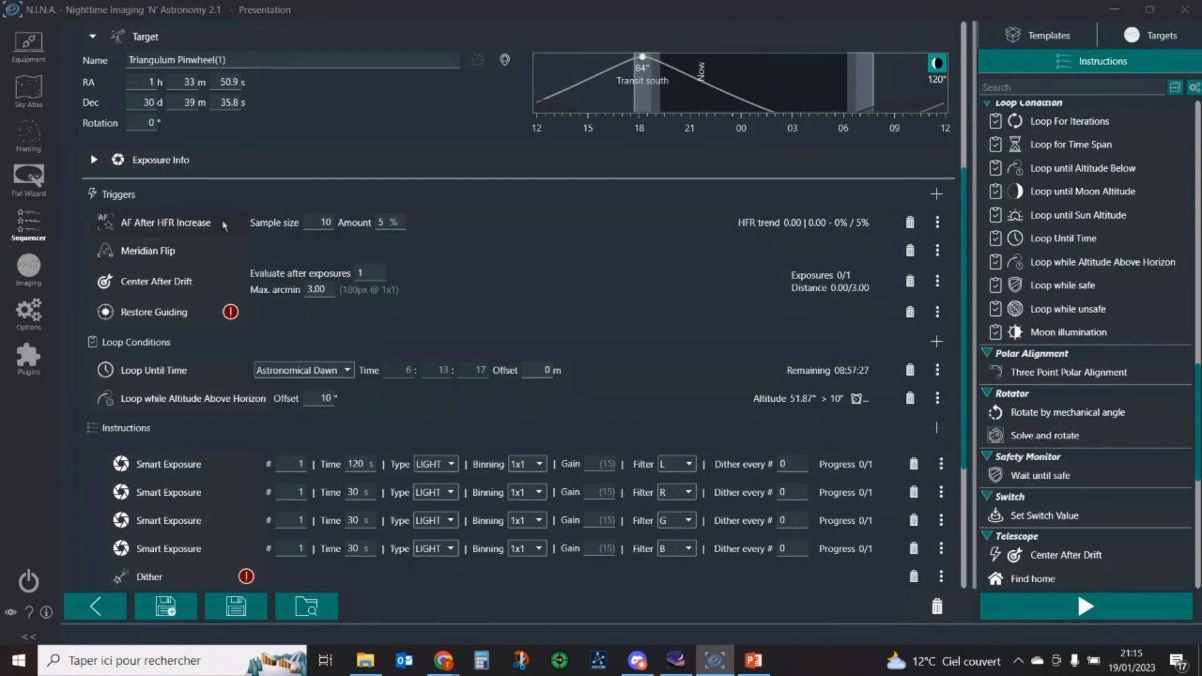
# Choose Caldwell 5 (IC 342) in the Sky Atlas and set it for the framing assistant.
pyautogui.click(29, 132)
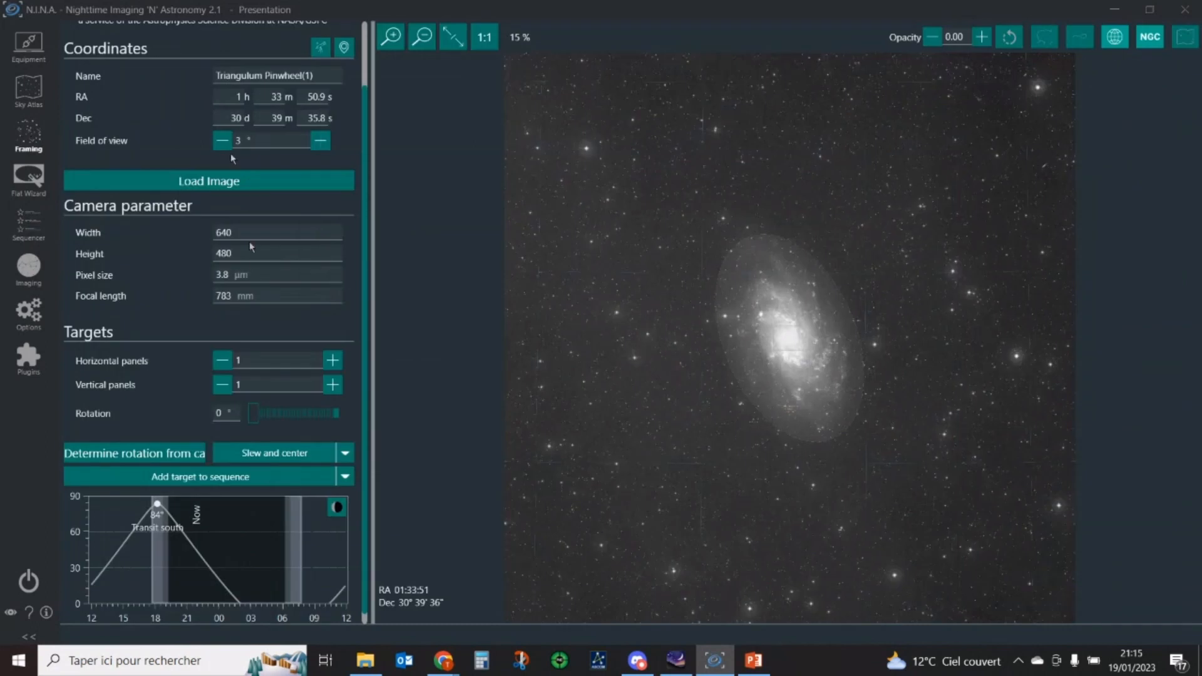
pyautogui.scroll(3, 367, 181)
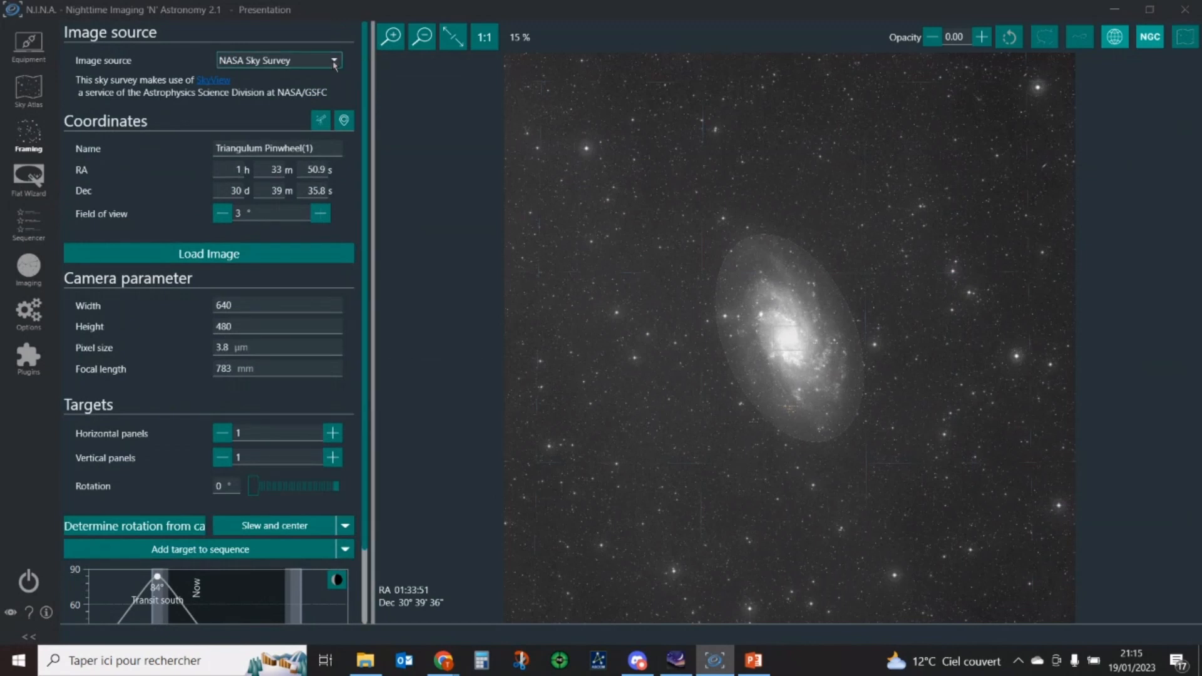
pyautogui.click(29, 91)
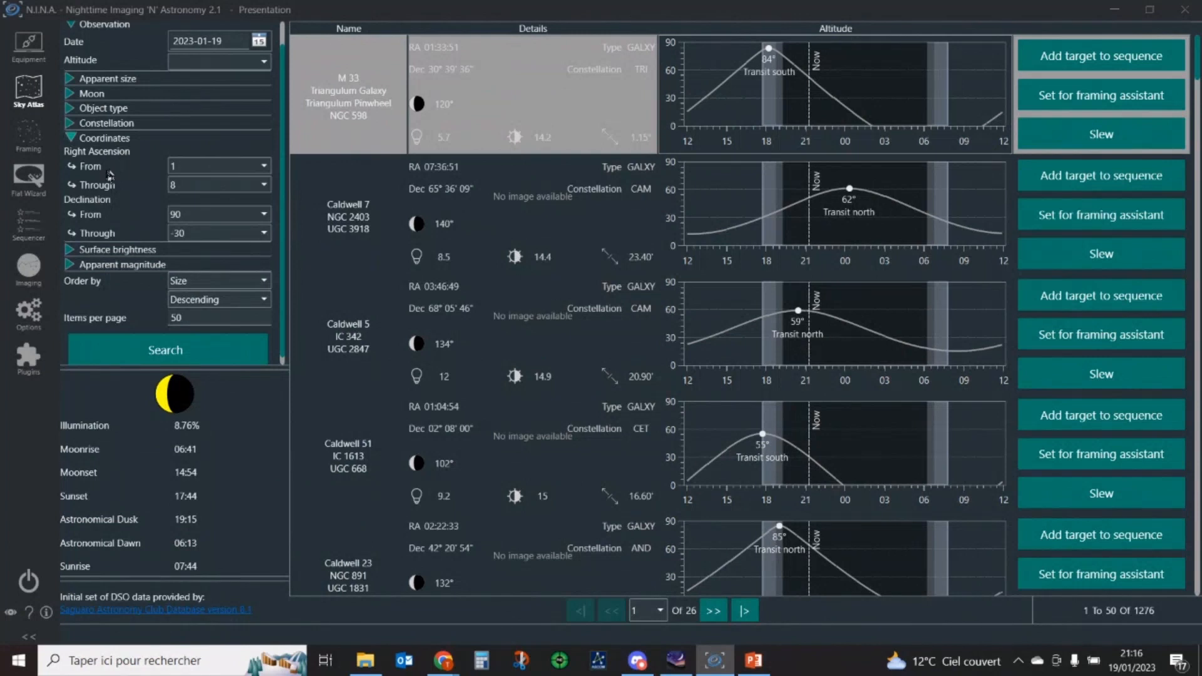
pyautogui.click(416, 332)
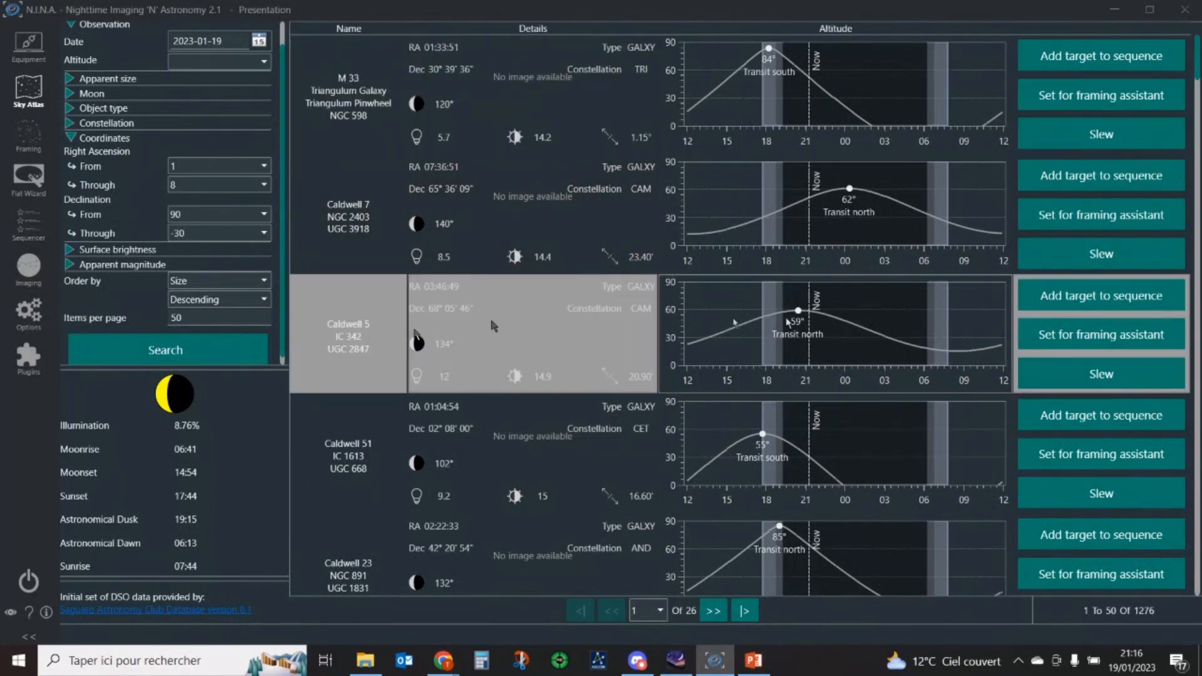
pyautogui.click(1077, 334)
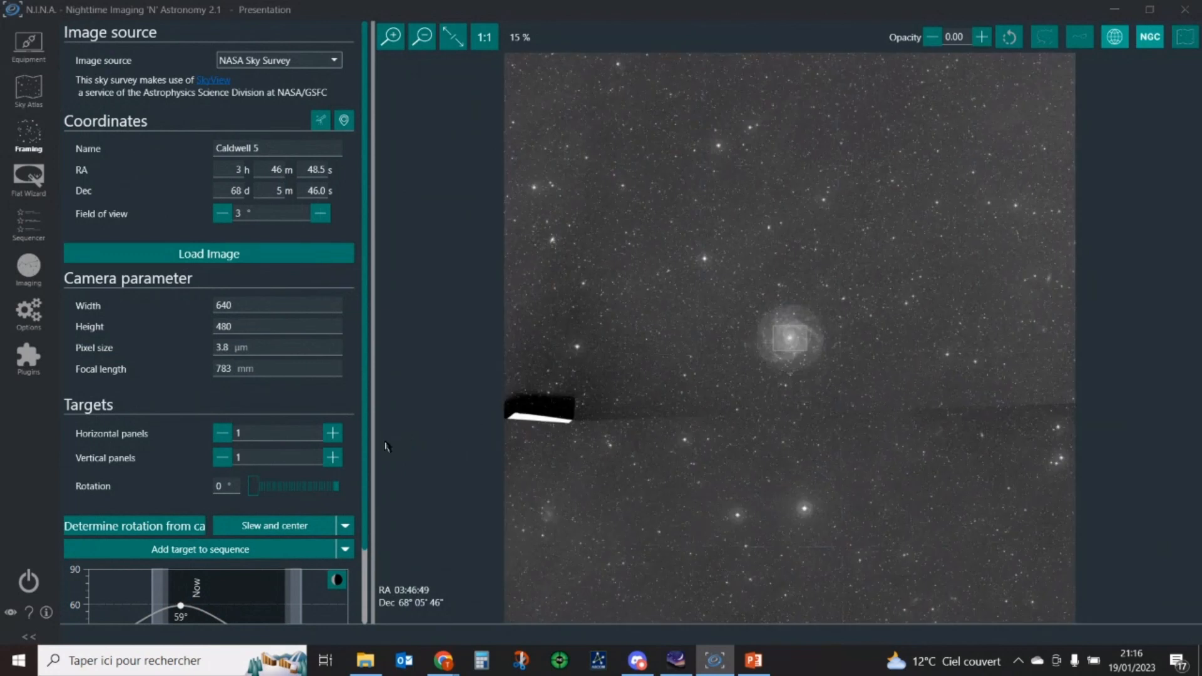
# Update the existing Triangulum Pinwheel(1) target in the sequencer with the framed Caldwell 5 target.
pyautogui.click(346, 556)
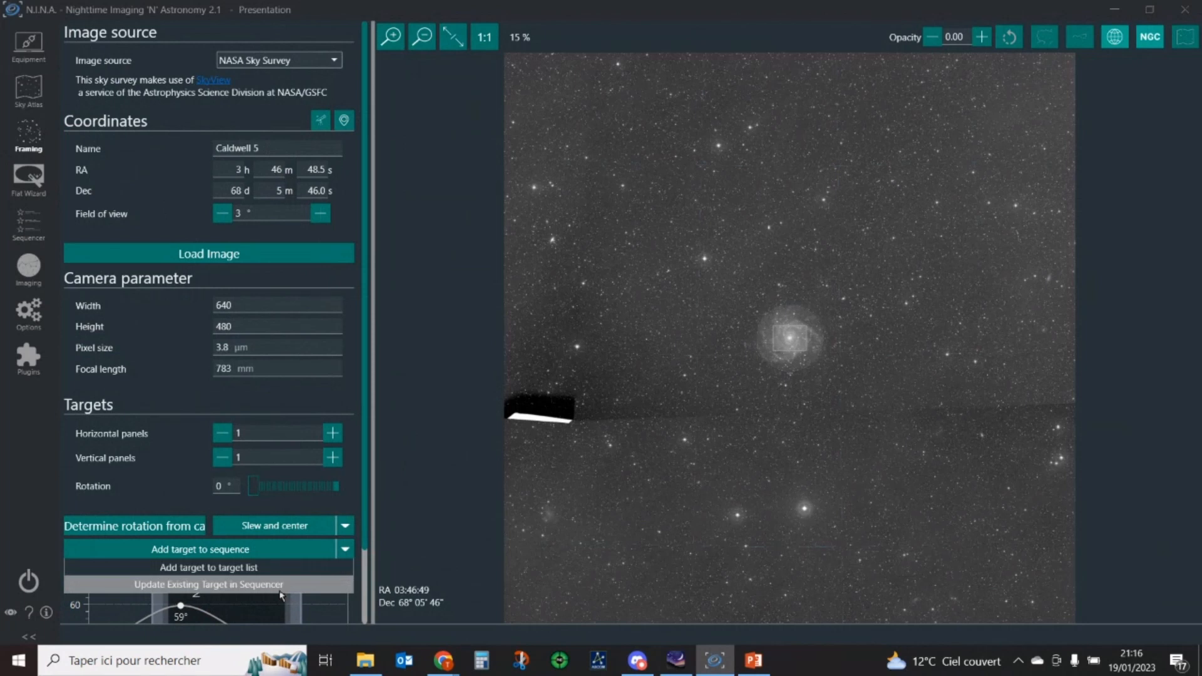
pyautogui.moveTo(278, 587)
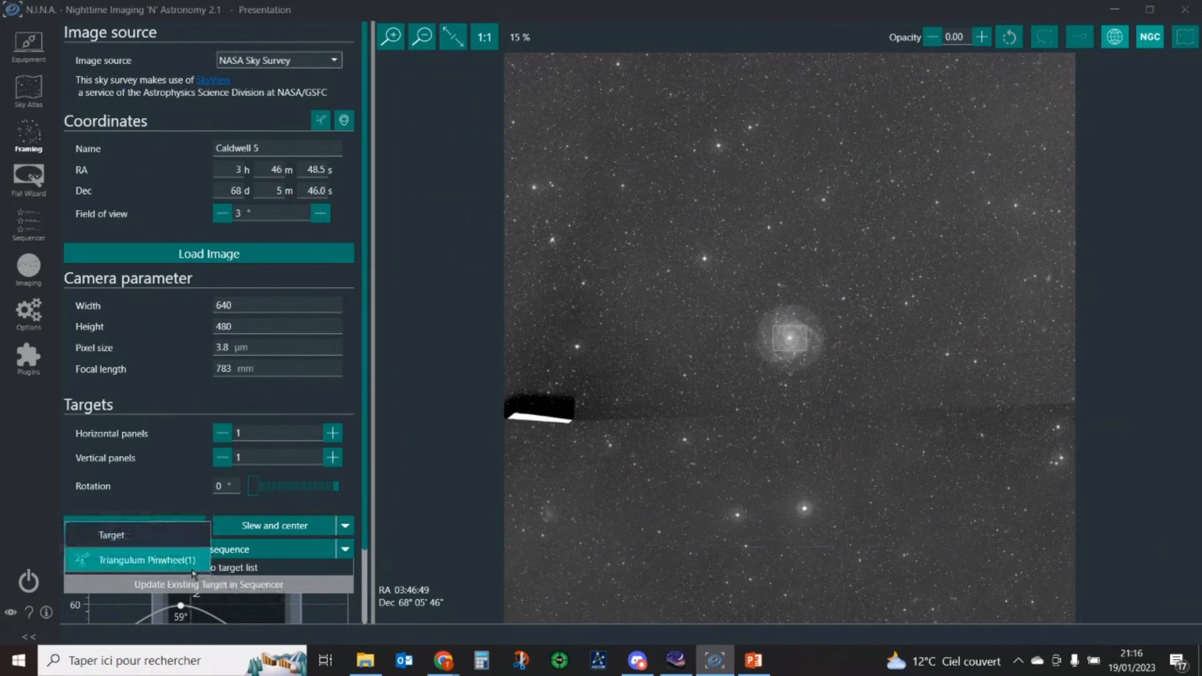
pyautogui.click(194, 574)
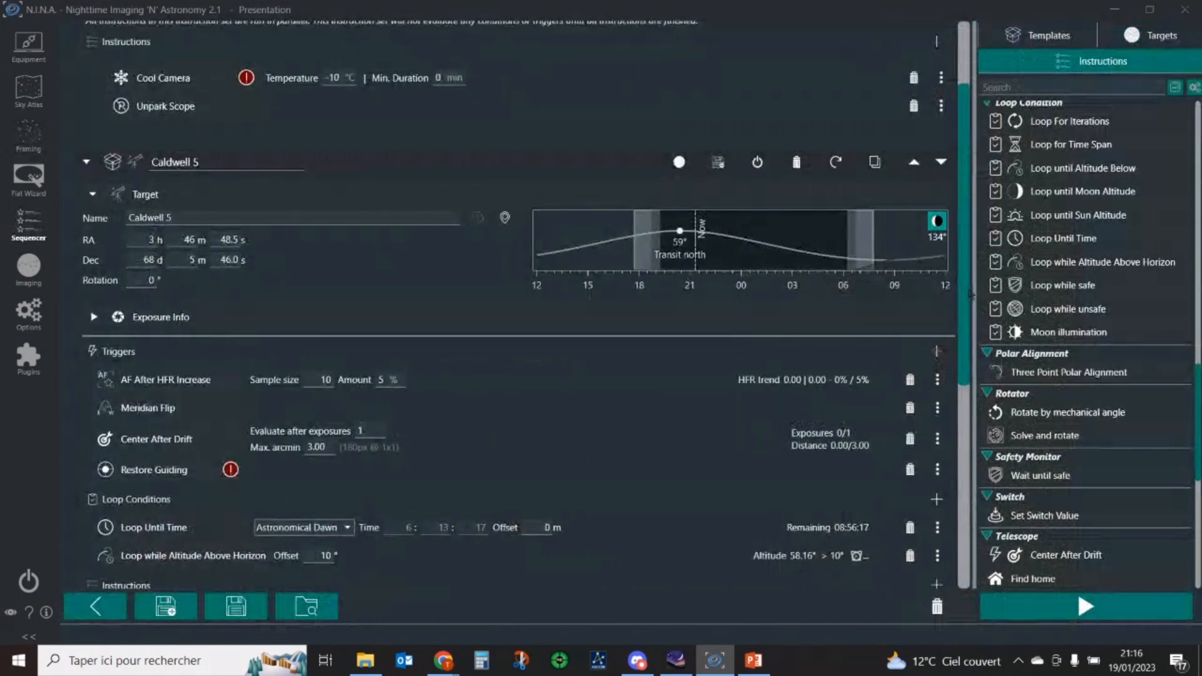
pyautogui.moveTo(965, 291)
pyautogui.mouseDown()
pyautogui.moveTo(965, 275)
pyautogui.moveTo(966, 338)
pyautogui.moveTo(964, 292)
pyautogui.mouseUp()
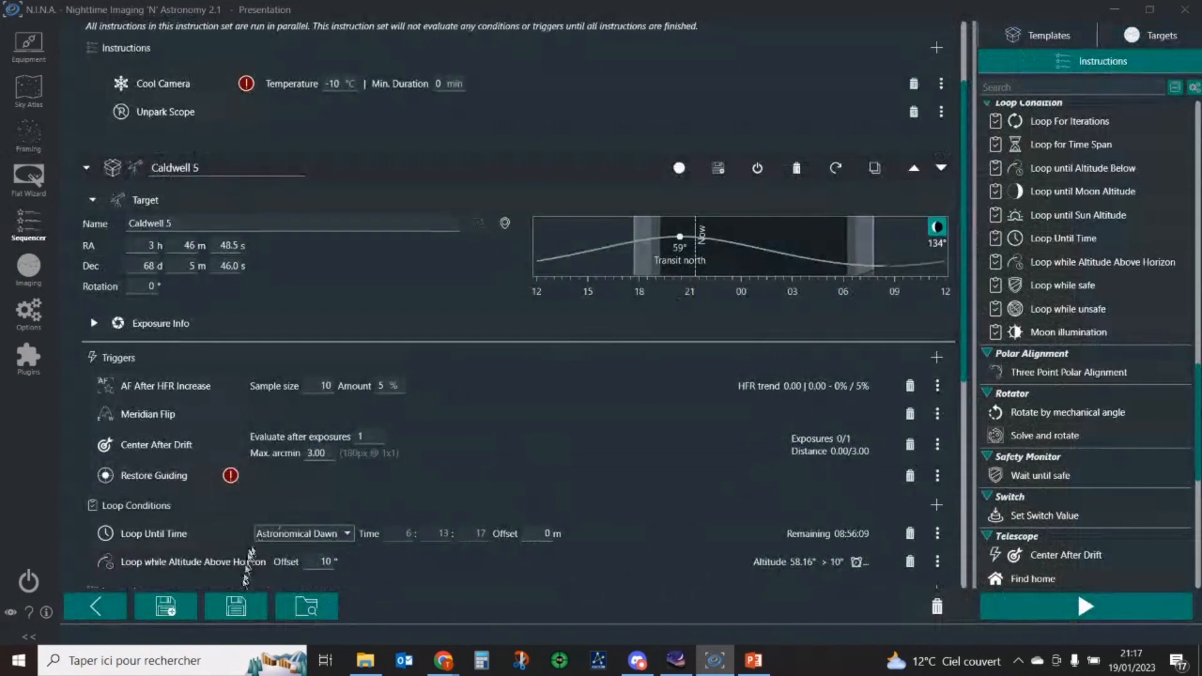
# Load the saved sequence NGC2239 ES120 - 0,77 - 268.json from the N.I.N.A Sequences folder.
pyautogui.click(307, 607)
pyautogui.click(700, 381)
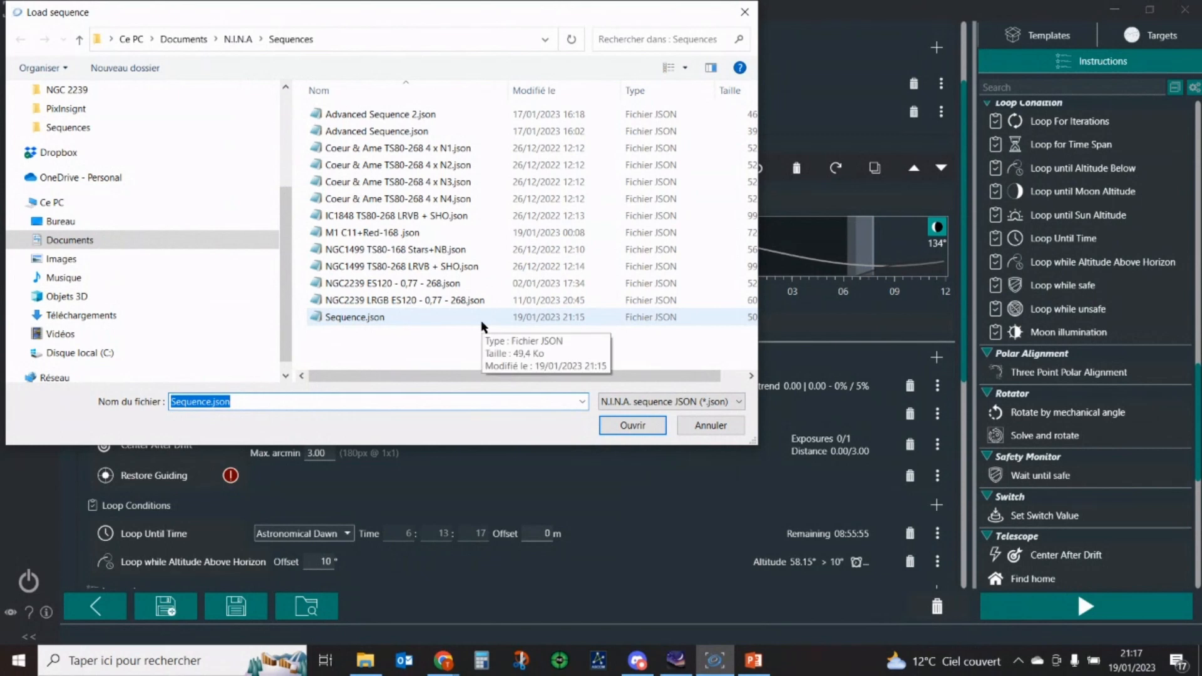
pyautogui.click(451, 287)
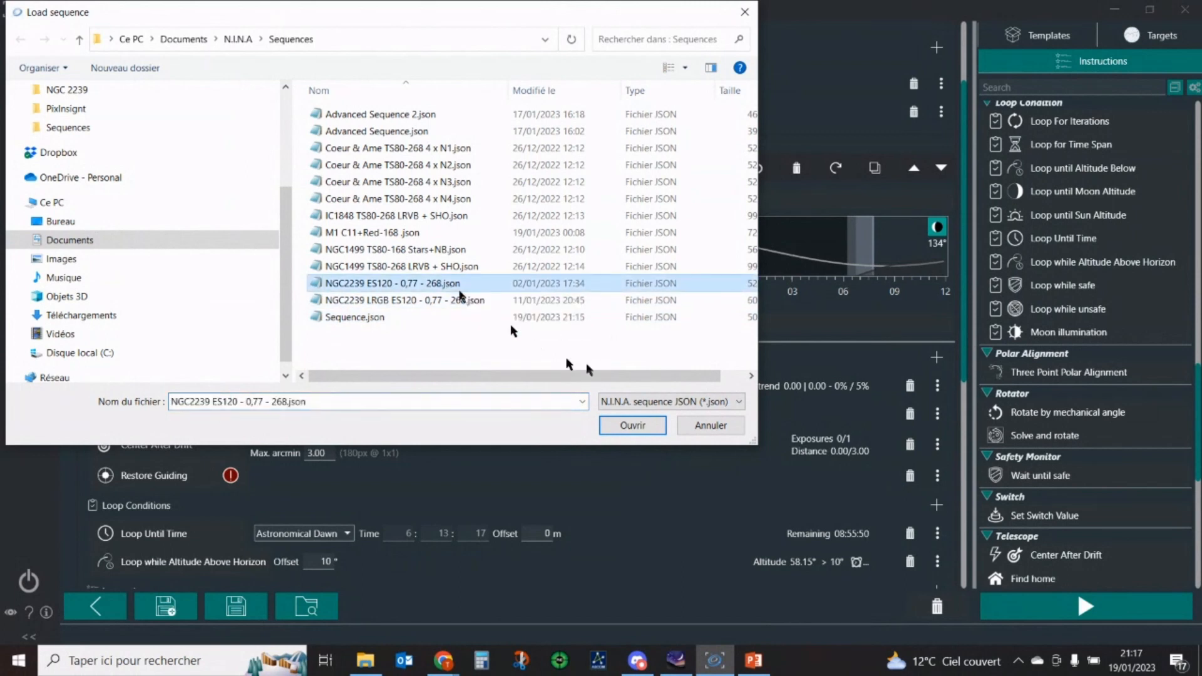
pyautogui.click(633, 425)
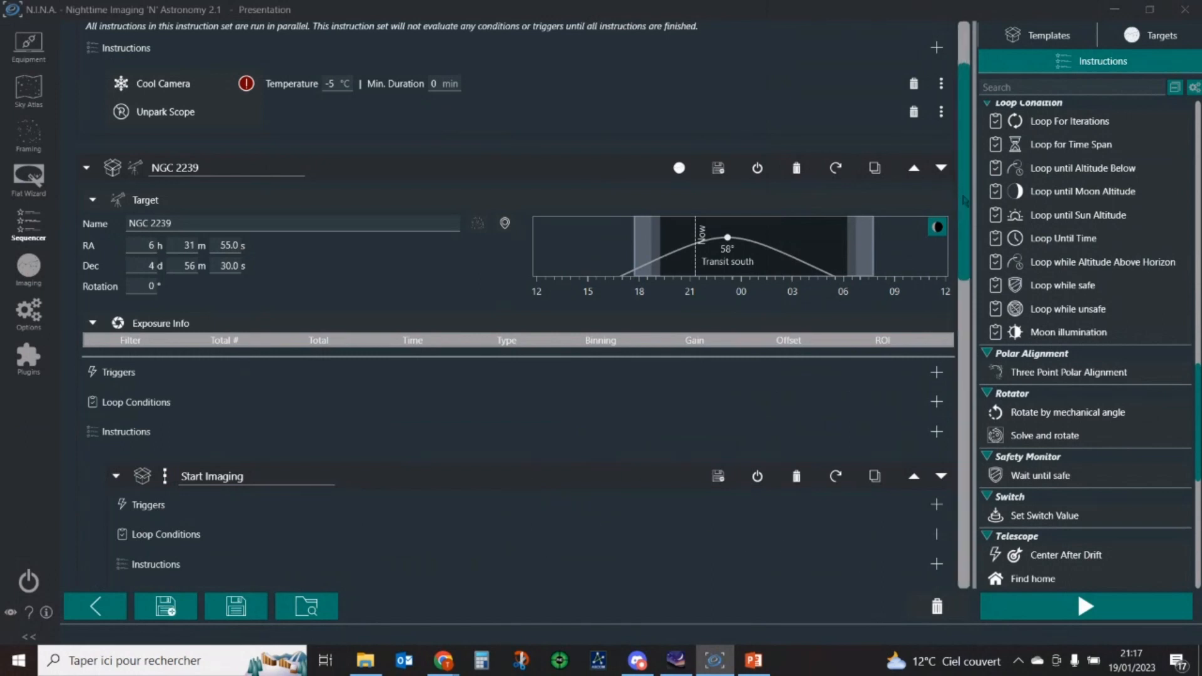
# Show the attempt count and error-handling options of the Start Guiding instruction in the Start Imaging set.
pyautogui.scroll(3, 964, 201)
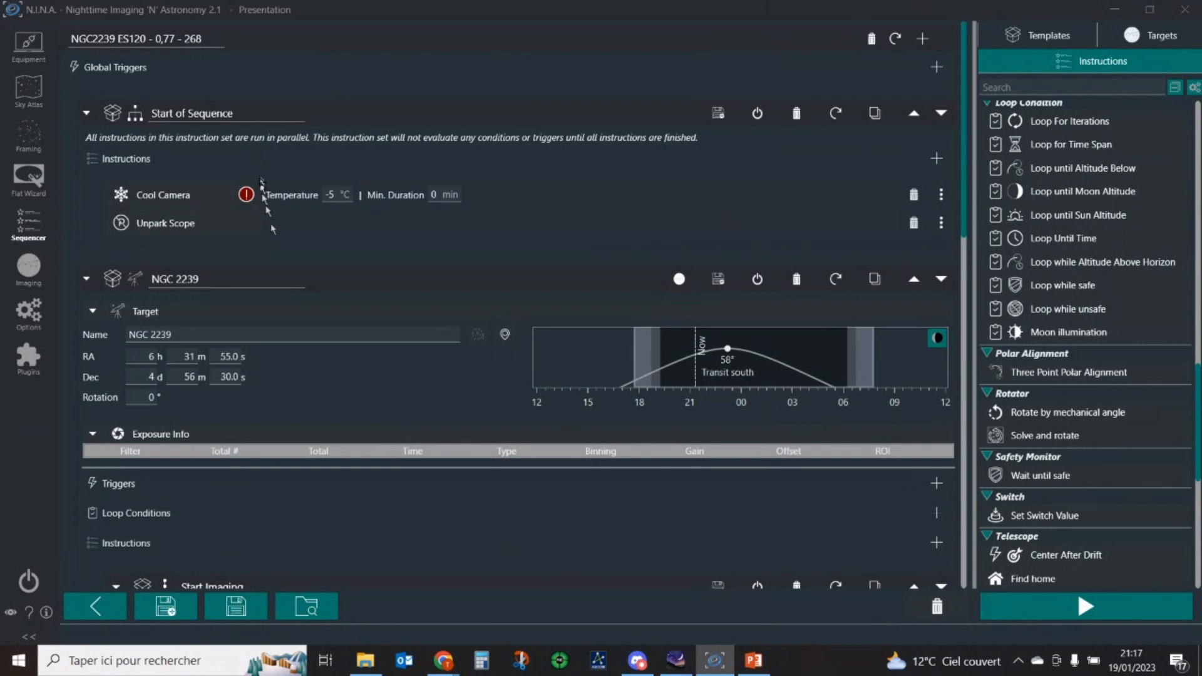
pyautogui.moveTo(966, 177); pyautogui.dragTo(942, 323)
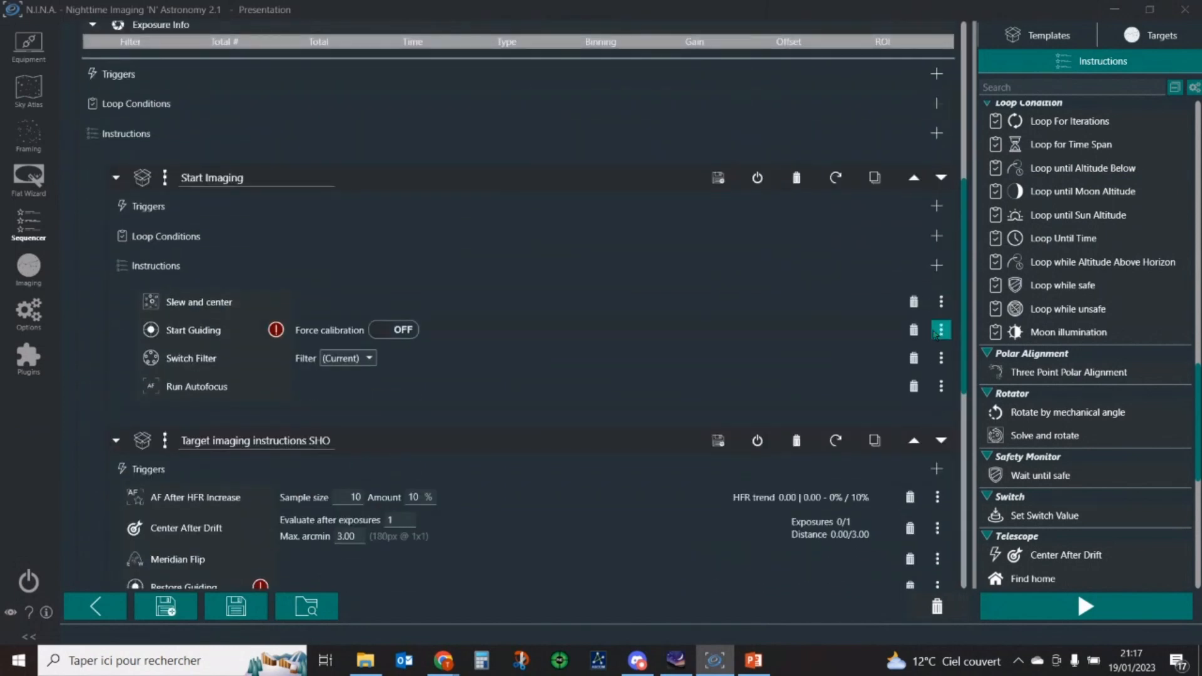
pyautogui.click(936, 332)
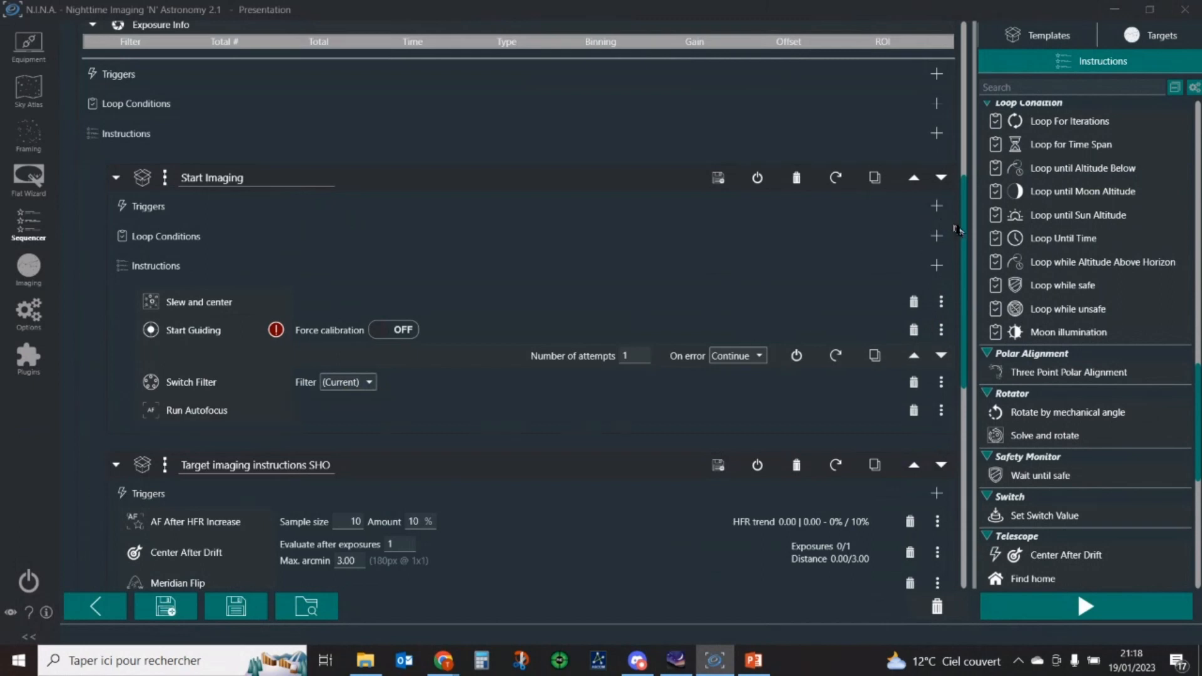
pyautogui.scroll(-1, 965, 235)
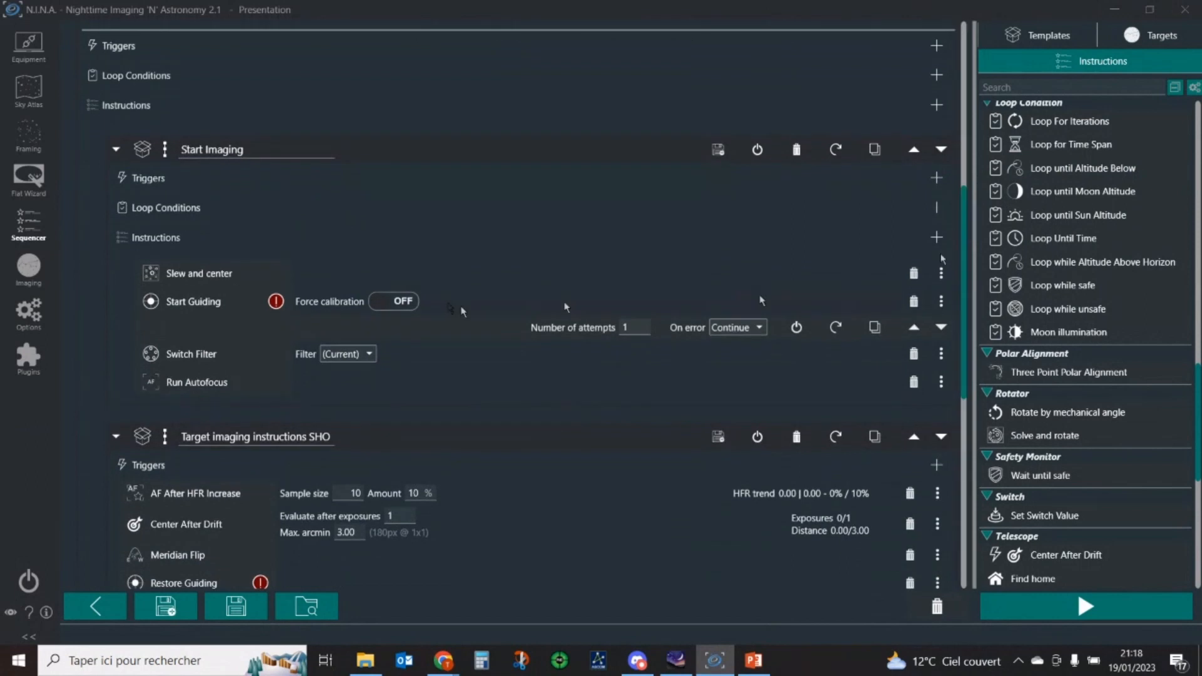
# Check the filters offered by the Switch Filter instruction in Start Imaging, keeping (Current) selected.
pyautogui.click(374, 354)
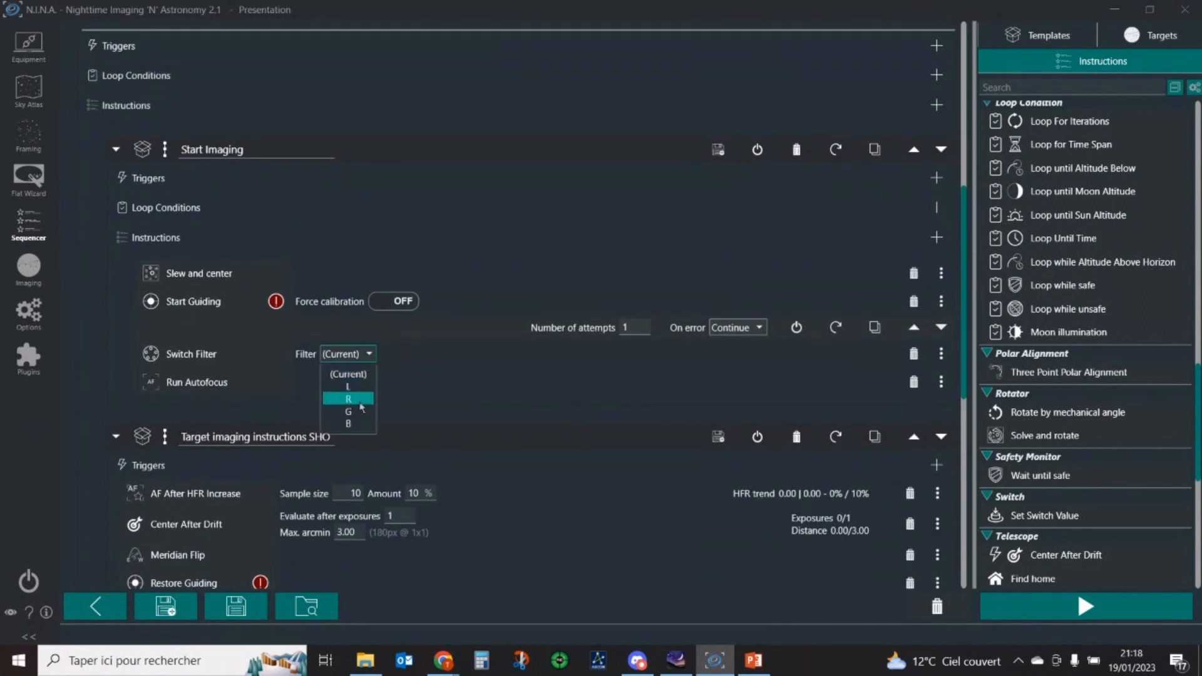
pyautogui.click(356, 374)
pyautogui.click(374, 355)
pyautogui.click(370, 355)
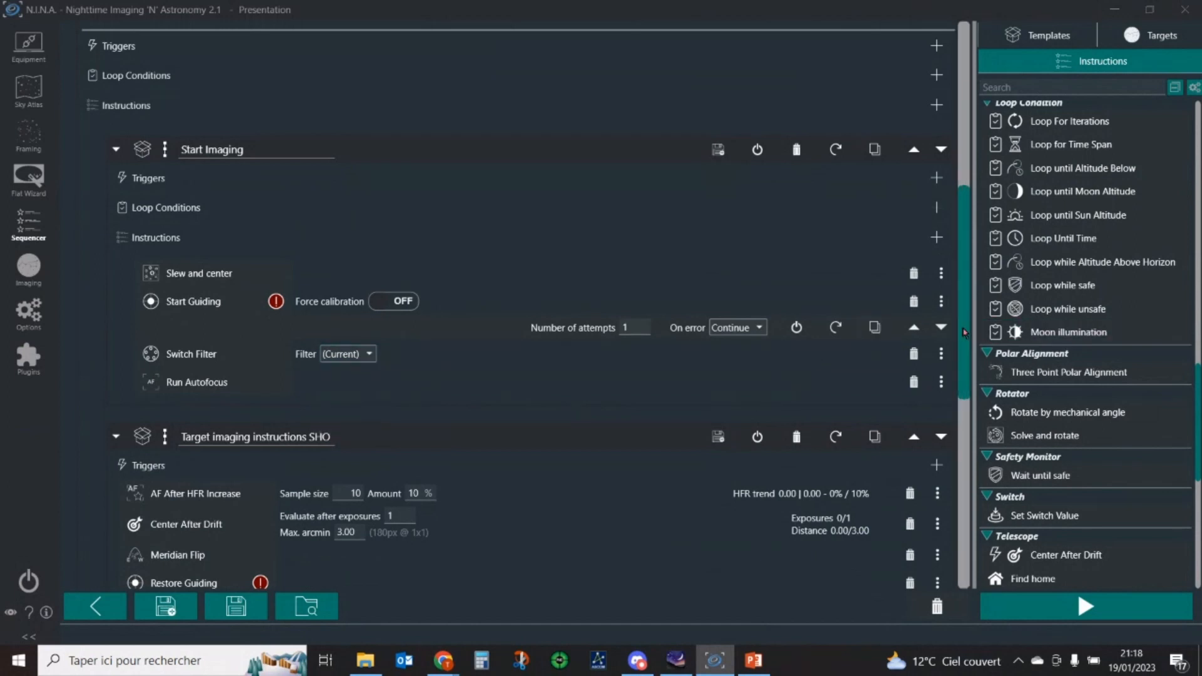
# Delete the Park Scope instruction from the End of Sequence set.
pyautogui.moveTo(964, 332); pyautogui.dragTo(953, 391)
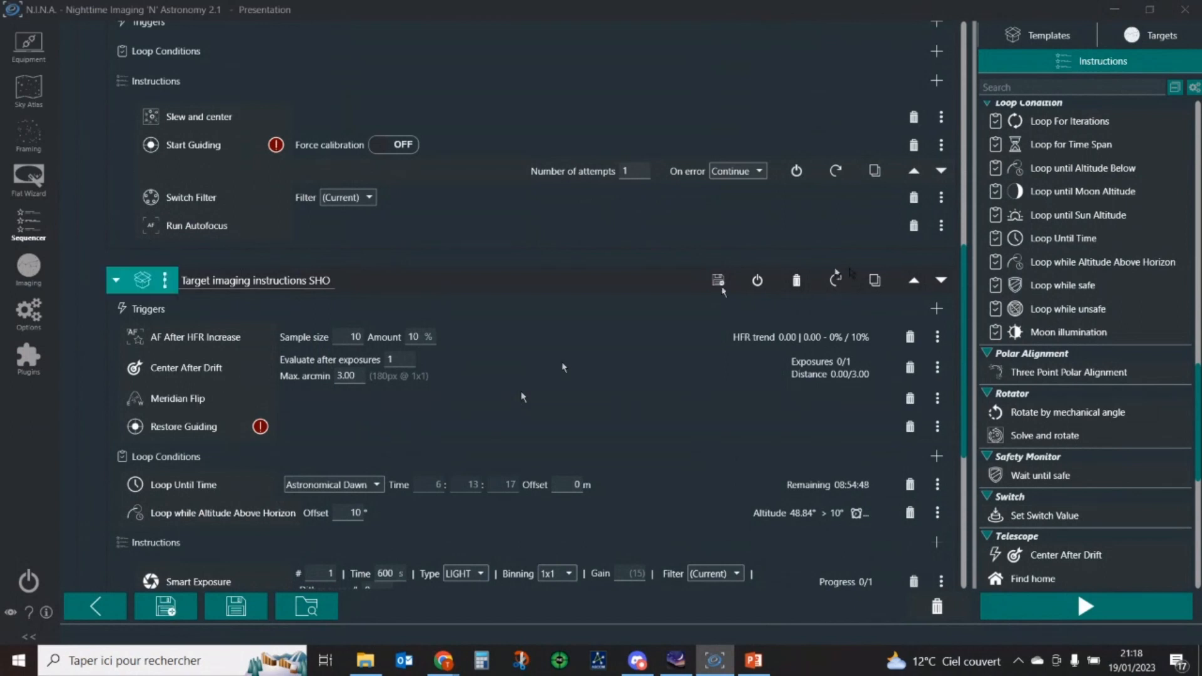
pyautogui.moveTo(964, 313); pyautogui.dragTo(957, 360)
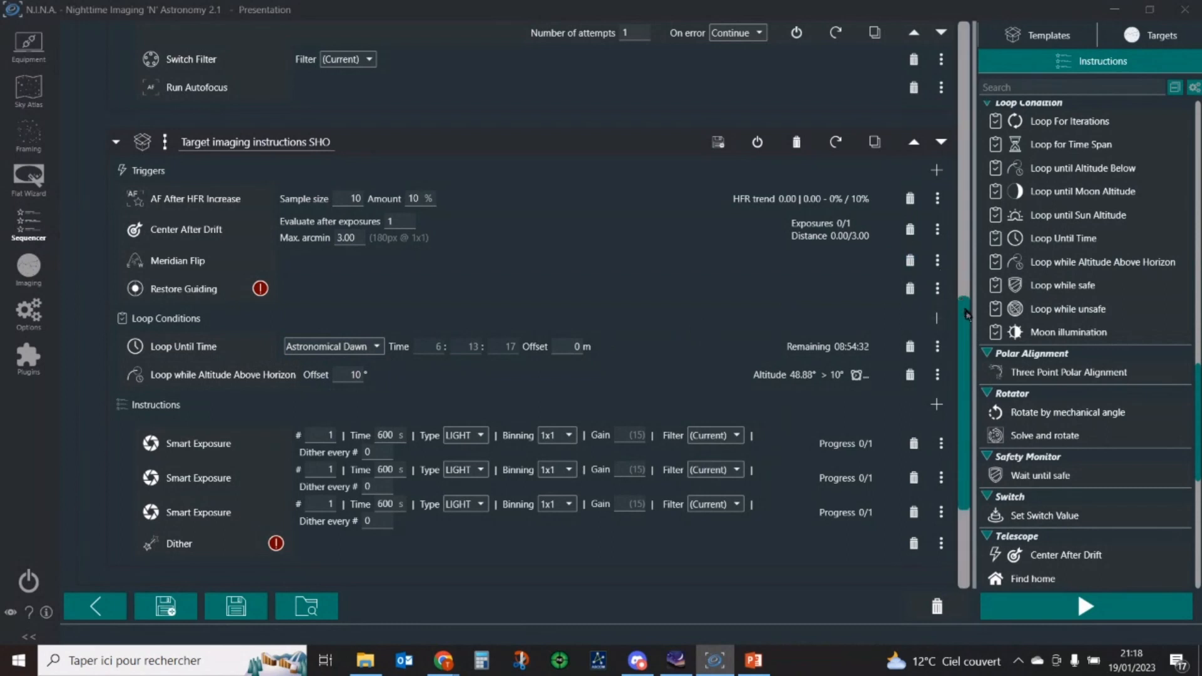
pyautogui.scroll(-2, 969, 316)
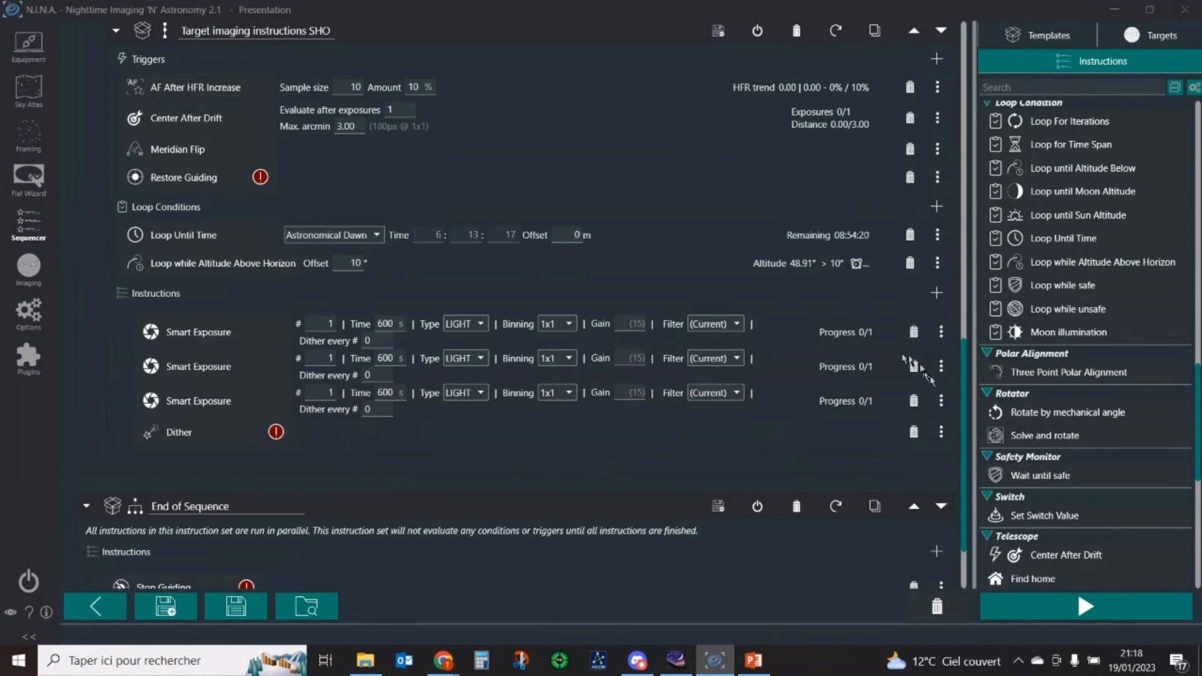
pyautogui.scroll(-3, 954, 391)
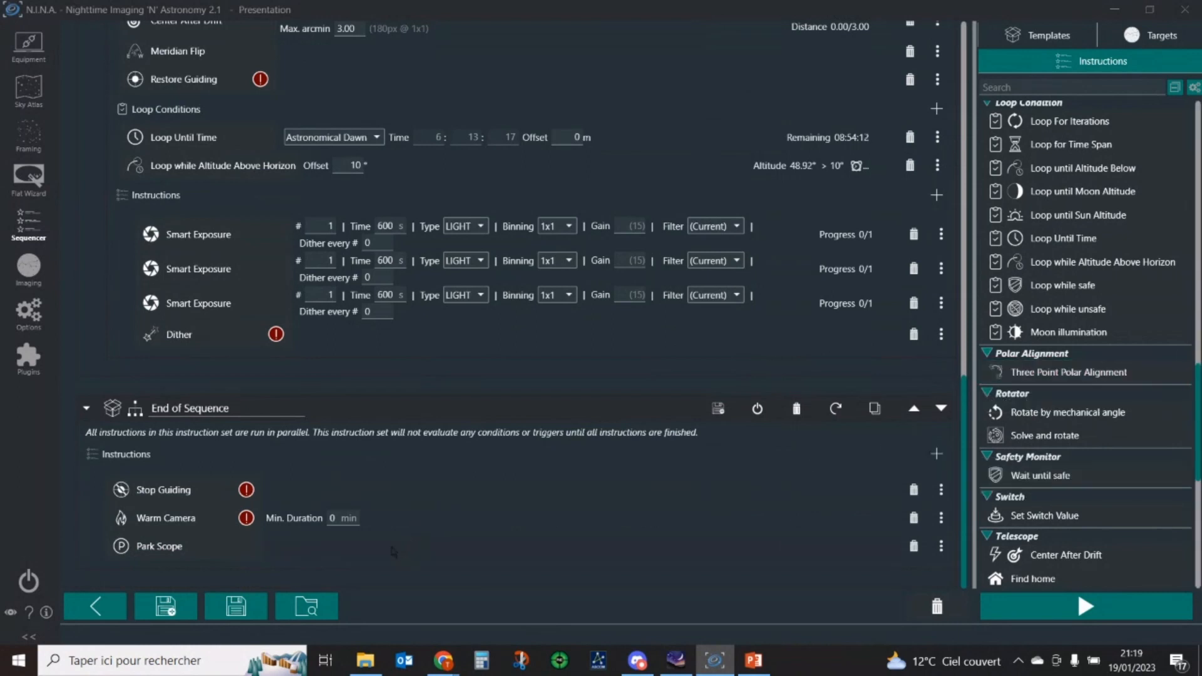
pyautogui.click(914, 546)
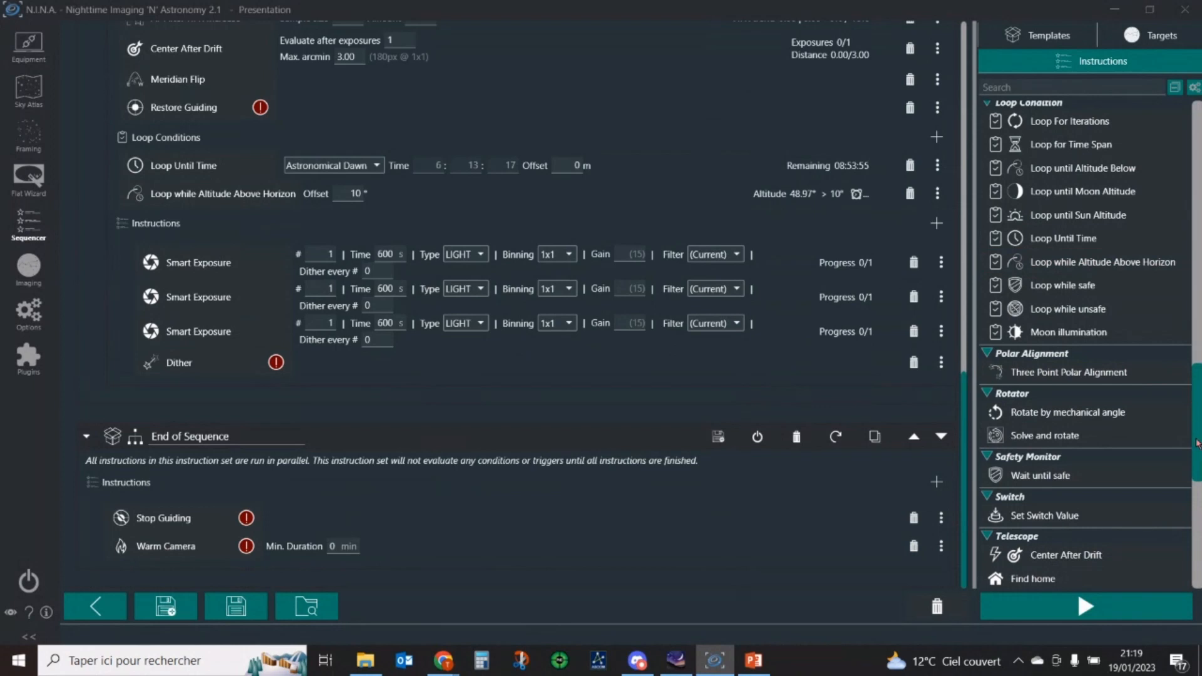
# Add a Set Tracking instruction at the end of the End of Sequence set with its tracking rate set to Stopped.
pyautogui.moveTo(1196, 442); pyautogui.dragTo(1175, 538)
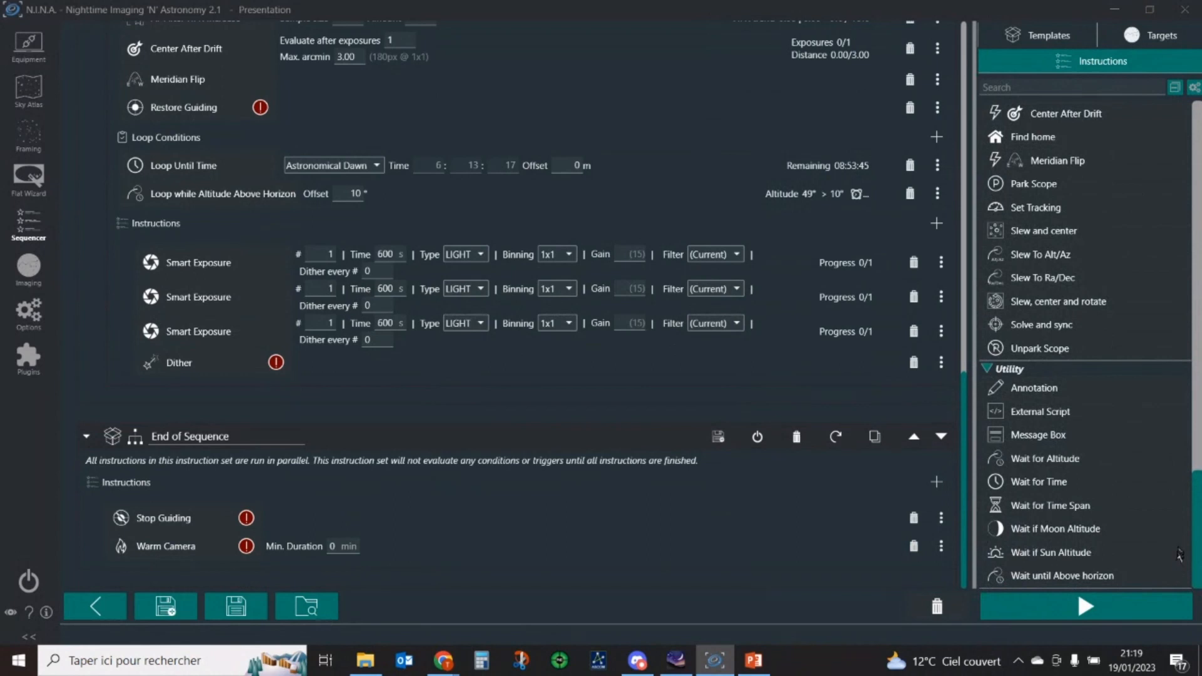
pyautogui.scroll(2, 1179, 535)
pyautogui.scroll(2, 1179, 534)
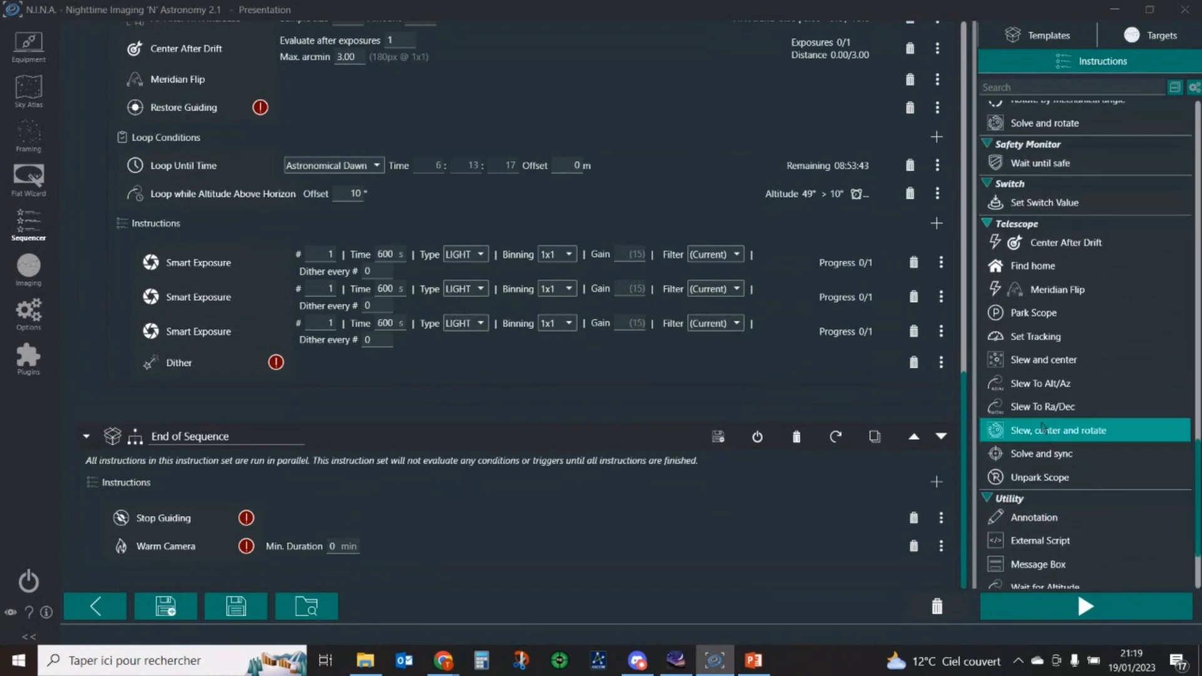
pyautogui.moveTo(1014, 345); pyautogui.dragTo(814, 558)
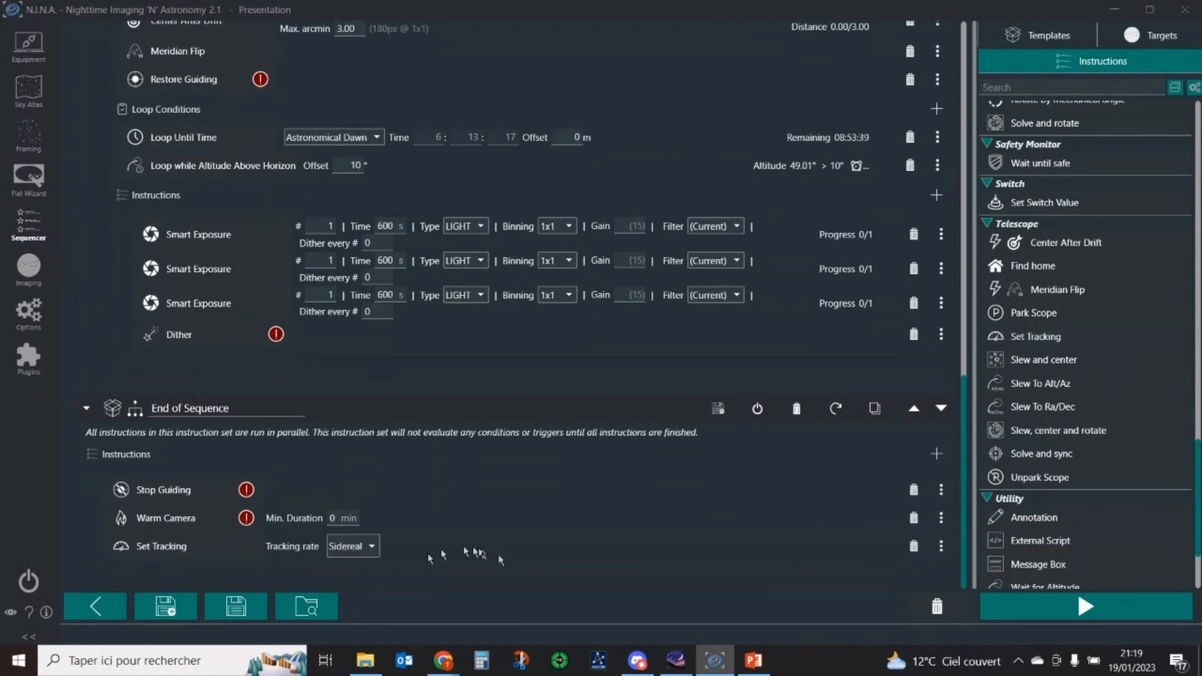
pyautogui.click(373, 553)
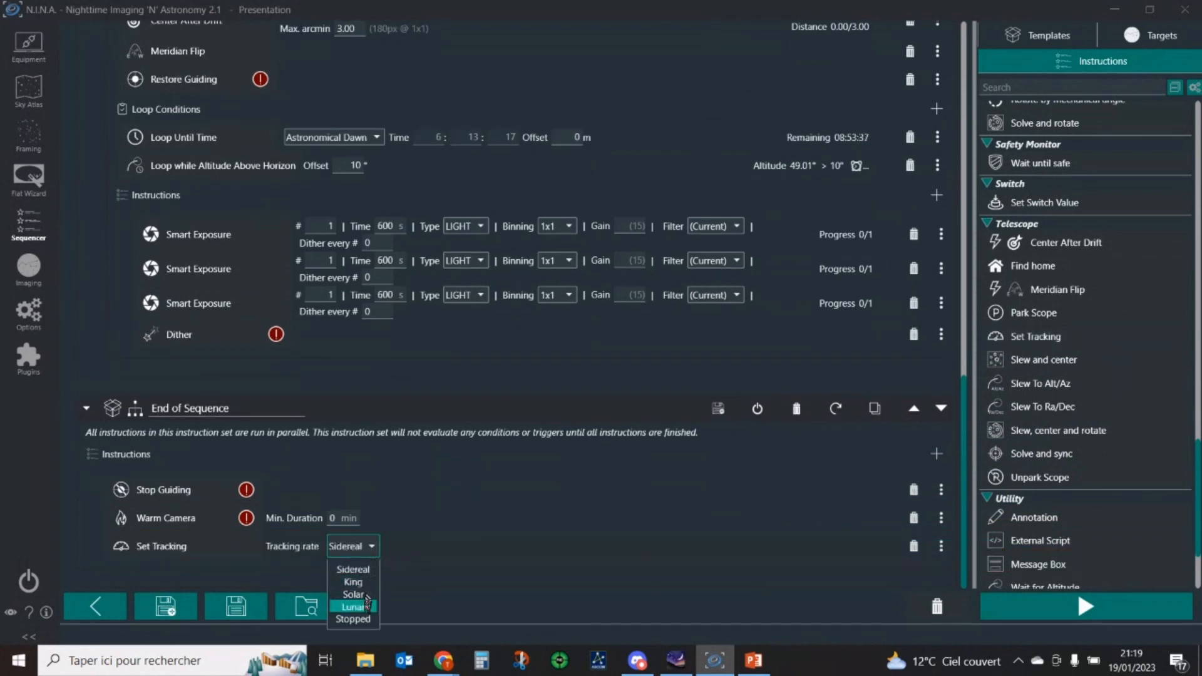
pyautogui.click(365, 623)
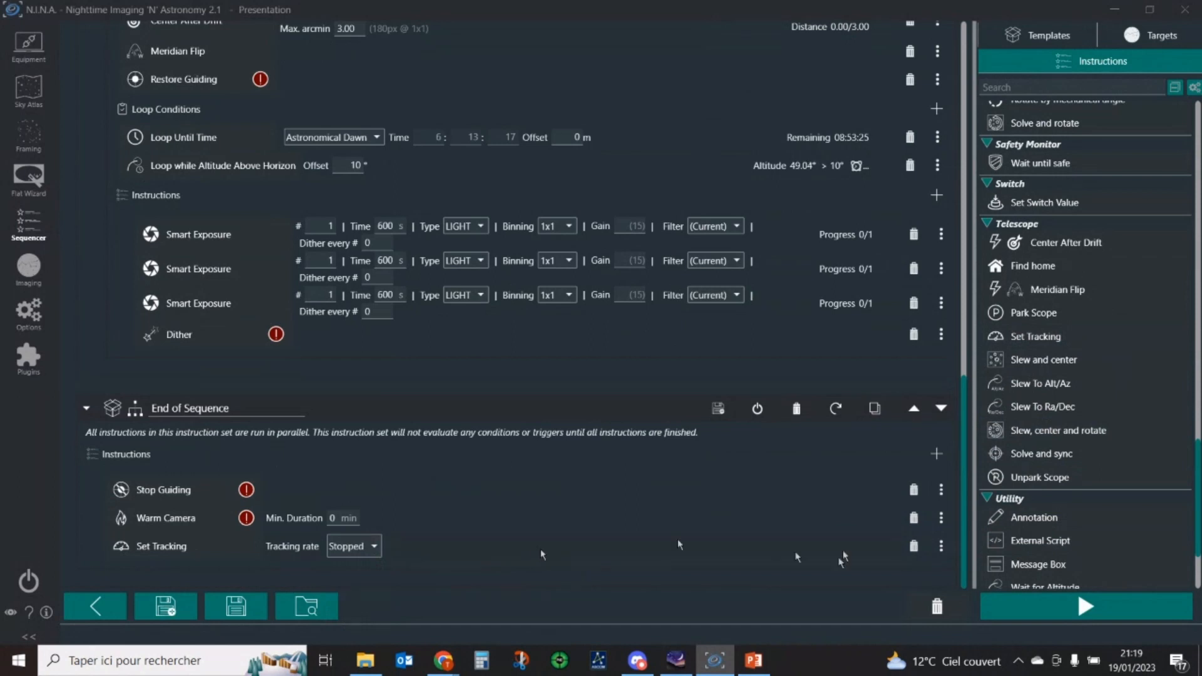
# Review the loaded sequence, covering the SHO imaging triggers and loop conditions, End of Sequence, Start of Sequence and the NGC 2239 target.
pyautogui.moveTo(964, 520); pyautogui.dragTo(937, 501)
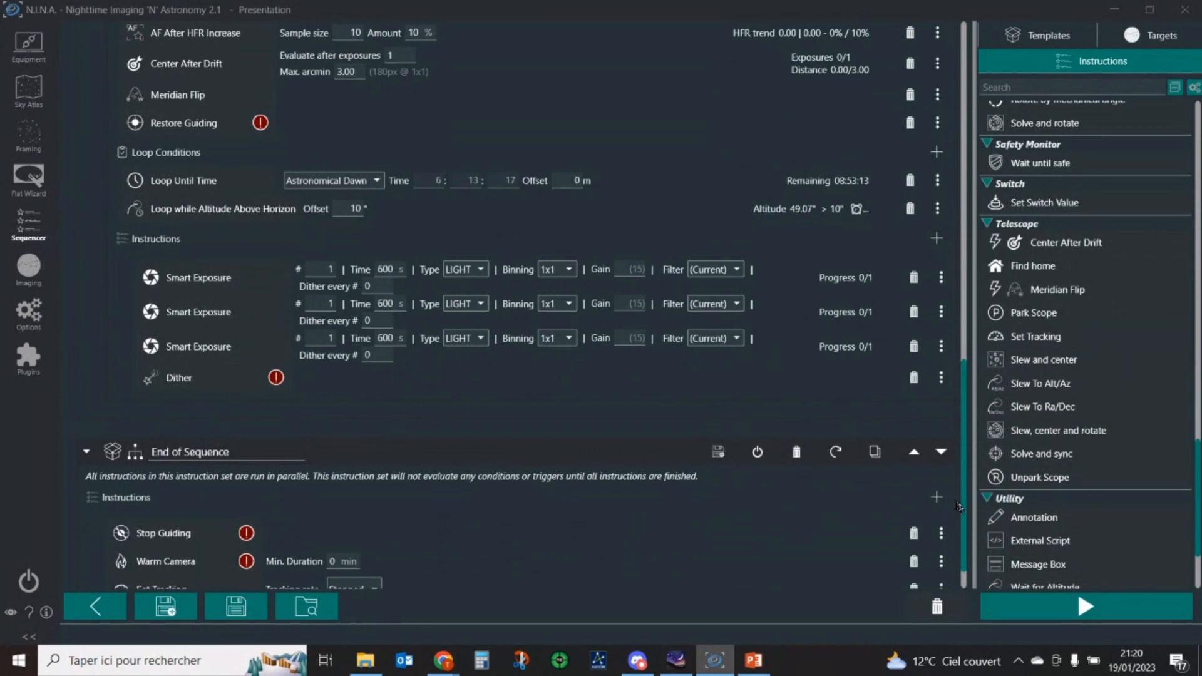
pyautogui.moveTo(963, 510); pyautogui.dragTo(969, 480)
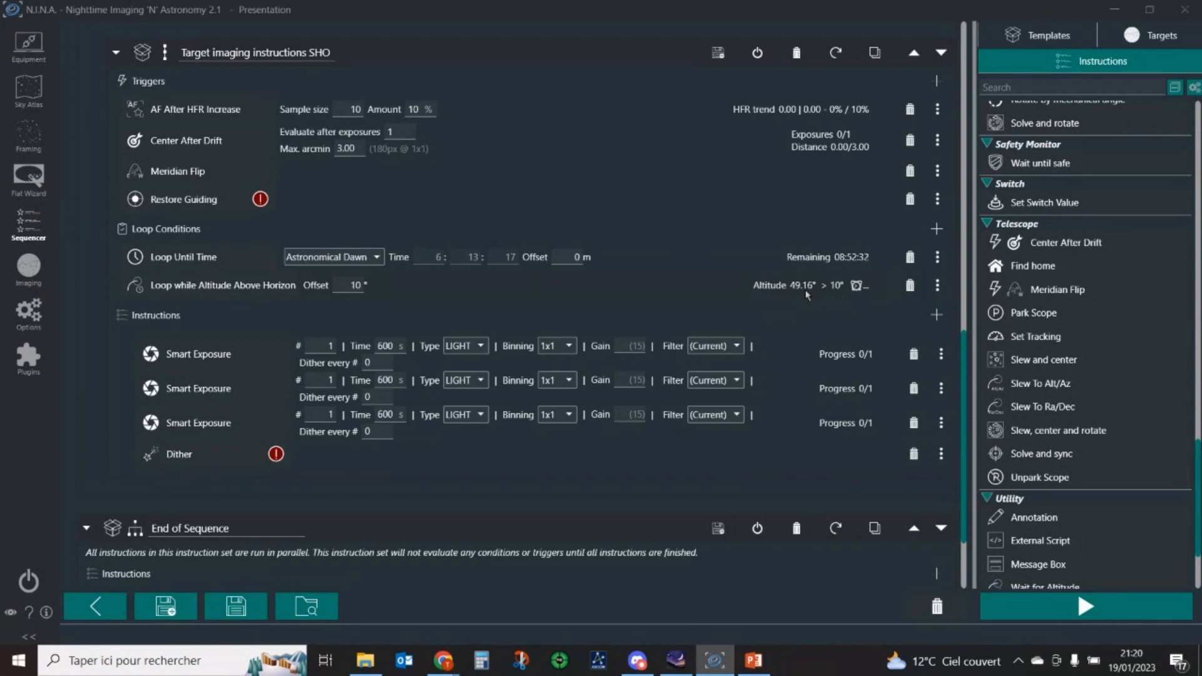
pyautogui.moveTo(963, 357); pyautogui.dragTo(953, 440)
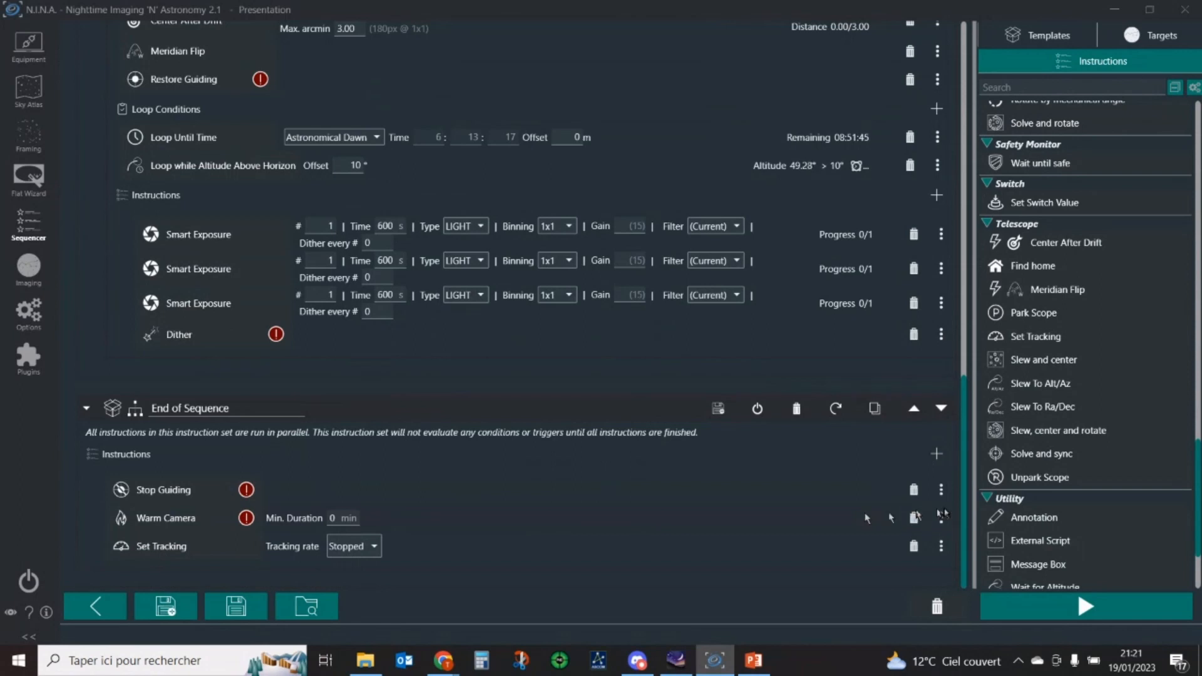
pyautogui.moveTo(964, 515); pyautogui.dragTo(957, 213)
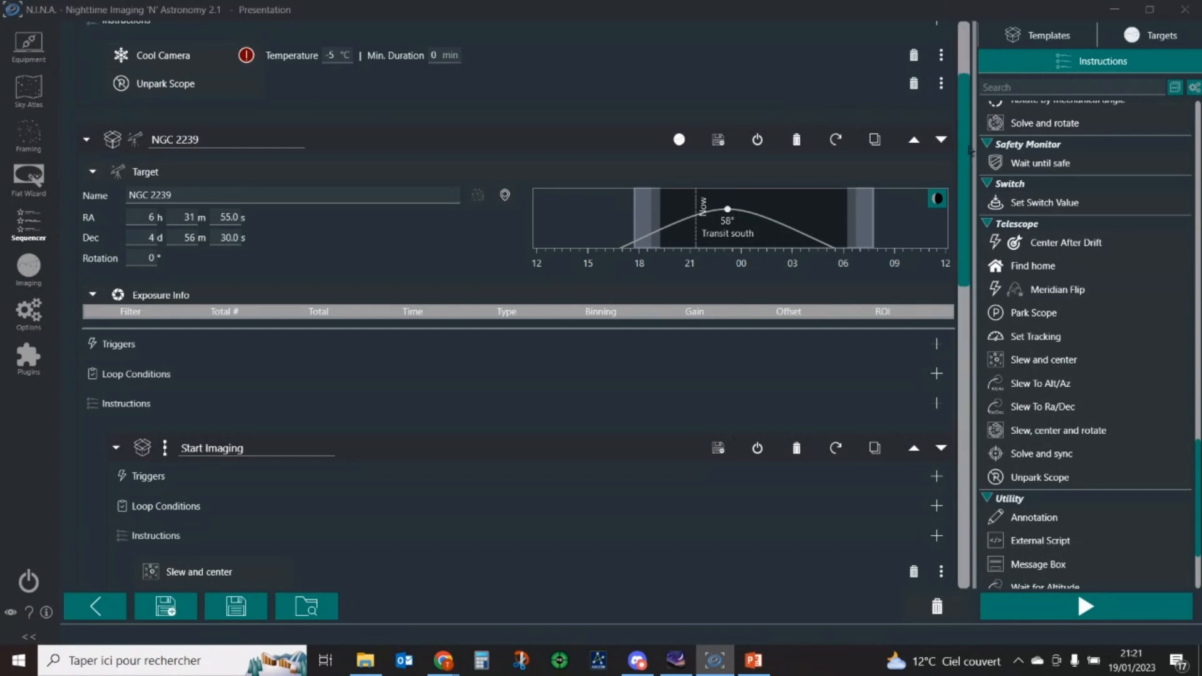
pyautogui.moveTo(969, 151); pyautogui.dragTo(966, 111)
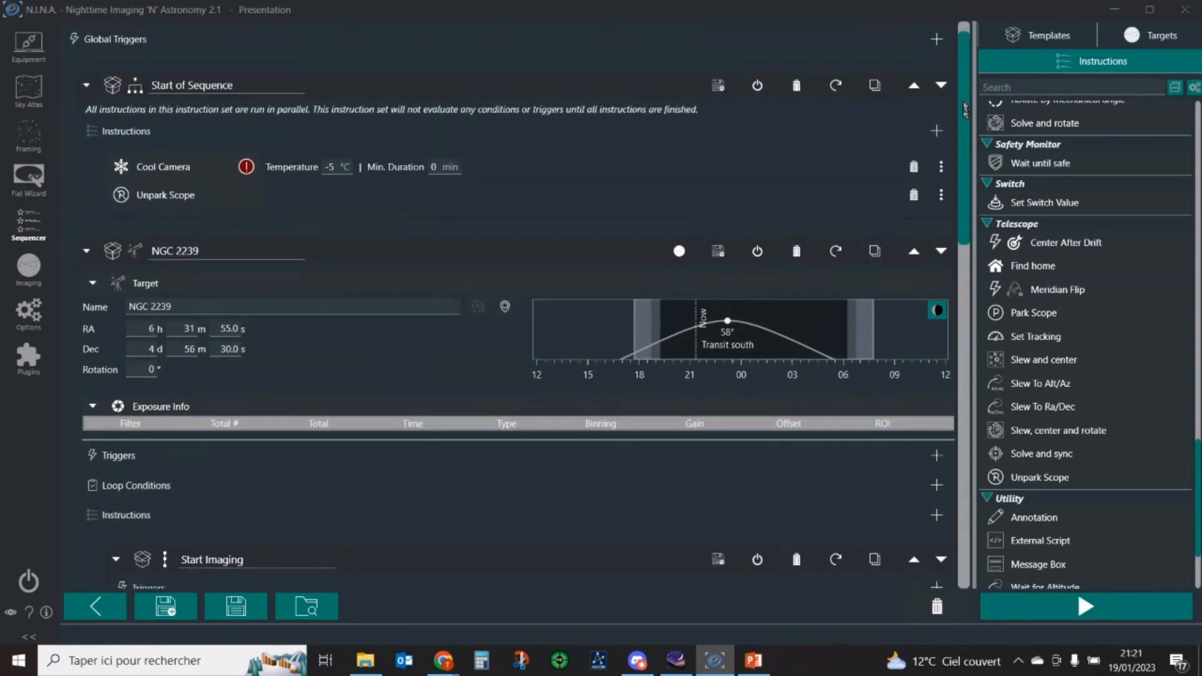
pyautogui.scroll(-6, 966, 110)
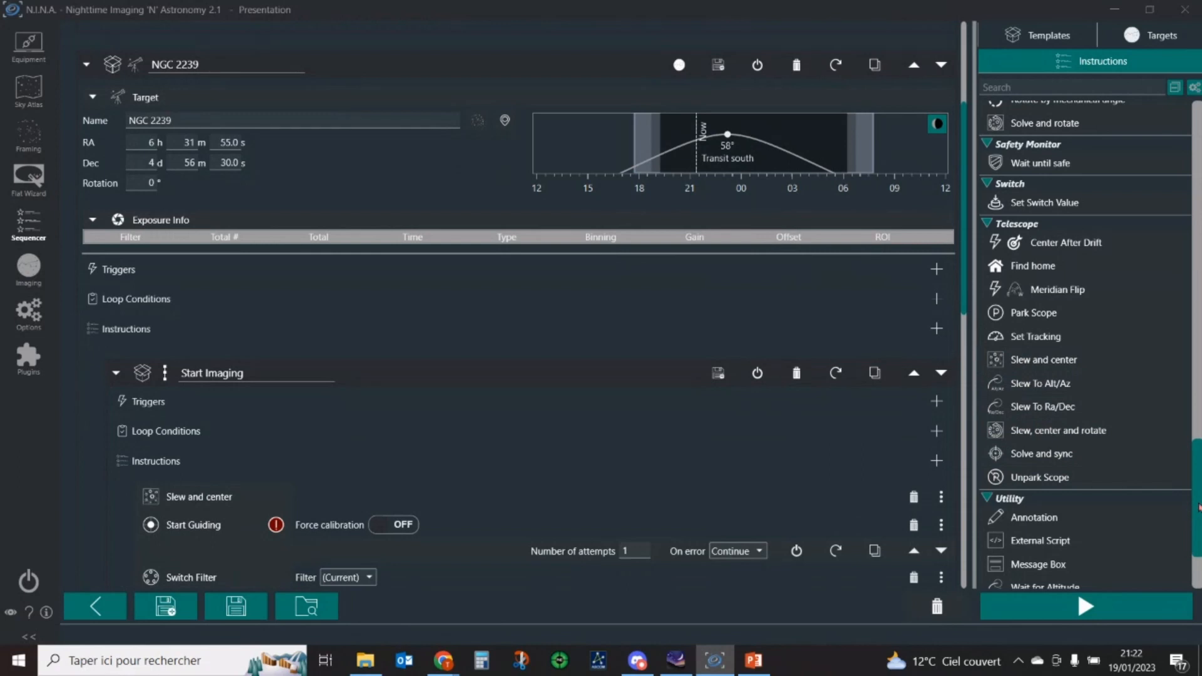
# Examine the full list of available instructions, from instruction sets, camera and dome through focuser, safety monitor, telescope and utility.
pyautogui.moveTo(1197, 507); pyautogui.dragTo(1197, 172)
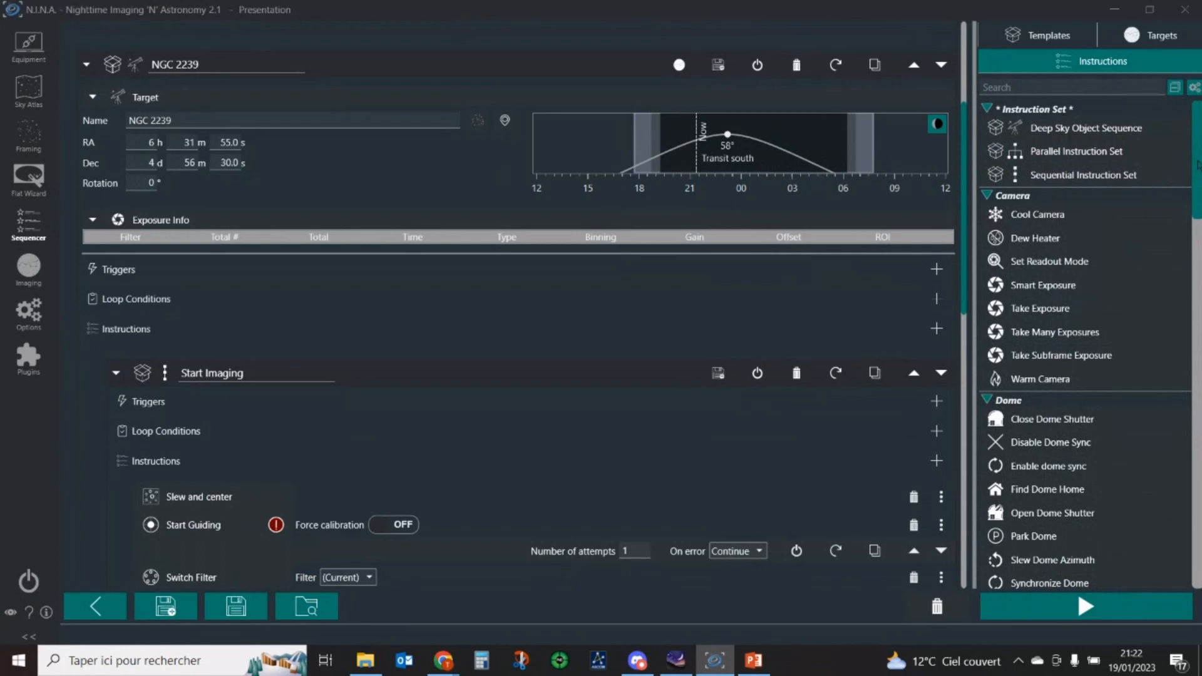
pyautogui.moveTo(1197, 164); pyautogui.dragTo(1192, 197)
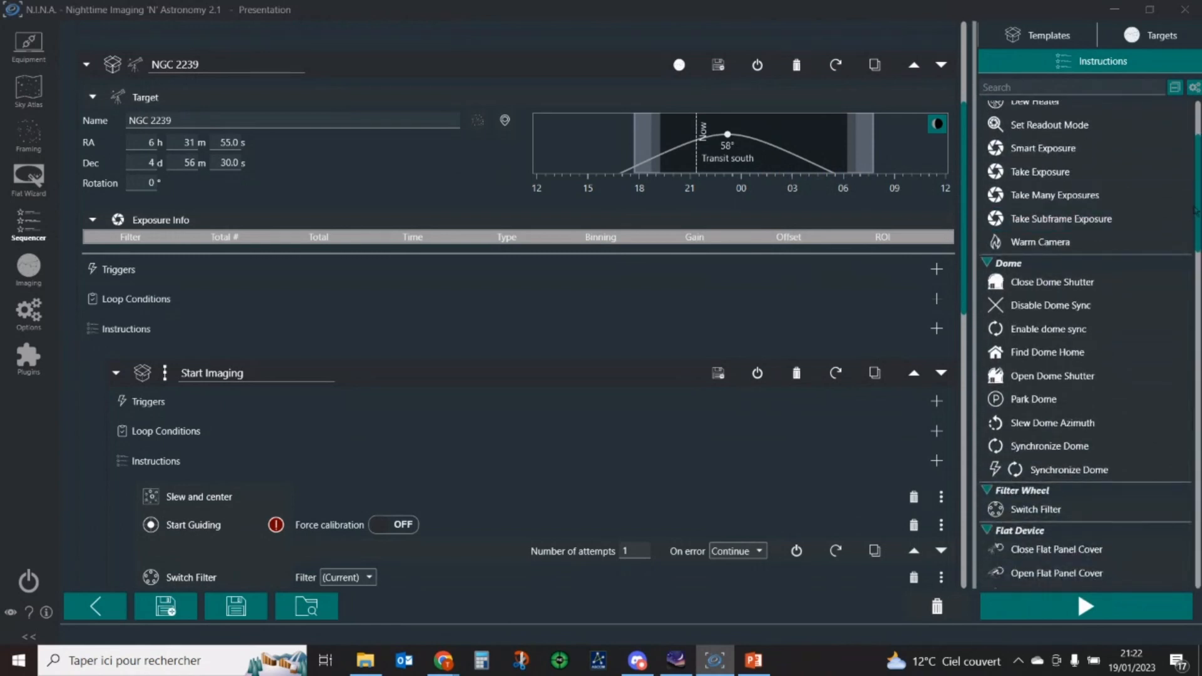
pyautogui.moveTo(1197, 210); pyautogui.dragTo(1196, 285)
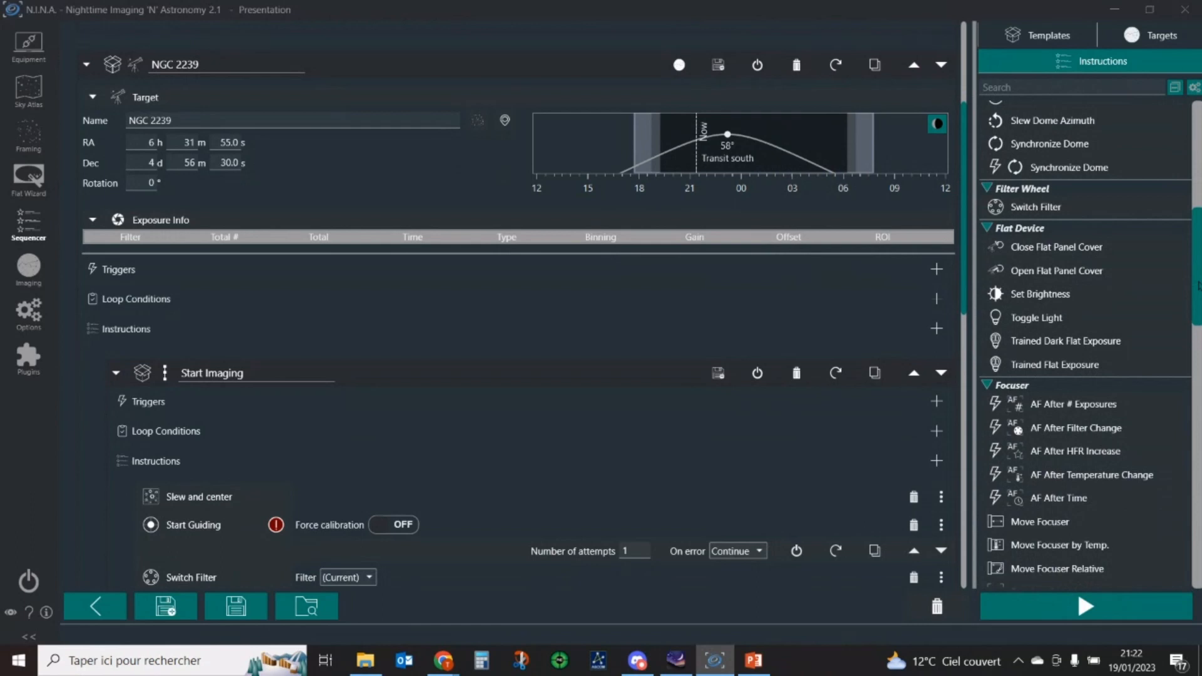
pyautogui.moveTo(1197, 285); pyautogui.dragTo(1200, 465)
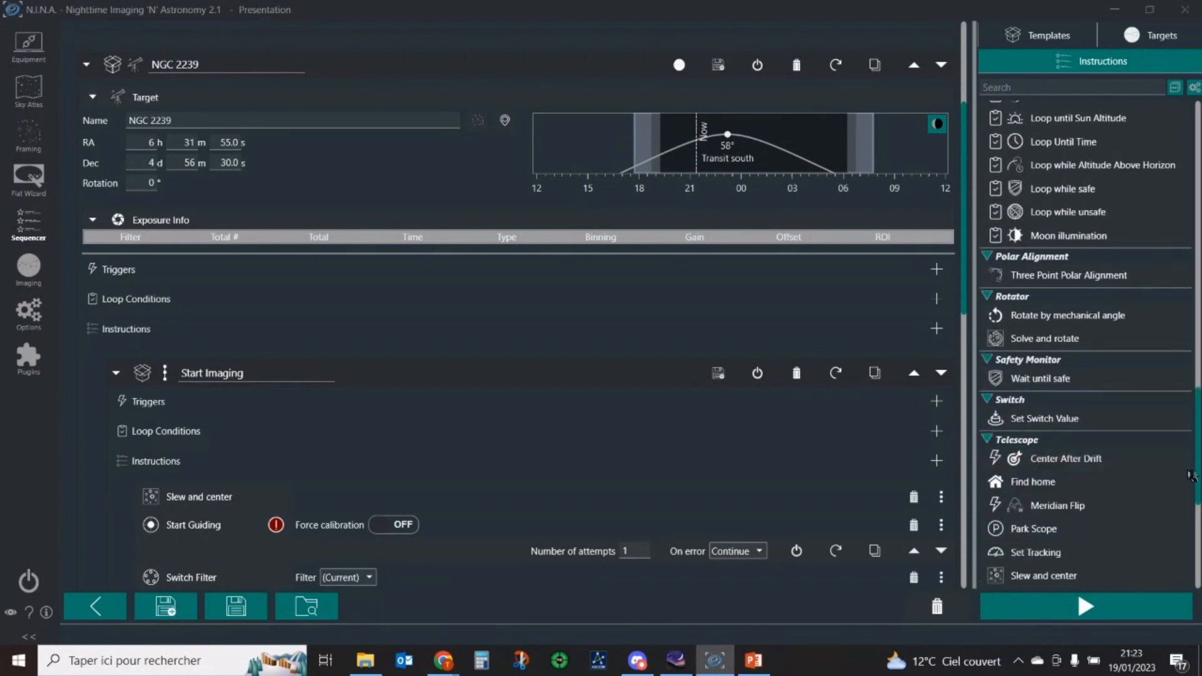
pyautogui.moveTo(1197, 476)
pyautogui.mouseDown()
pyautogui.moveTo(1198, 490)
pyautogui.moveTo(1201, 479)
pyautogui.mouseUp()
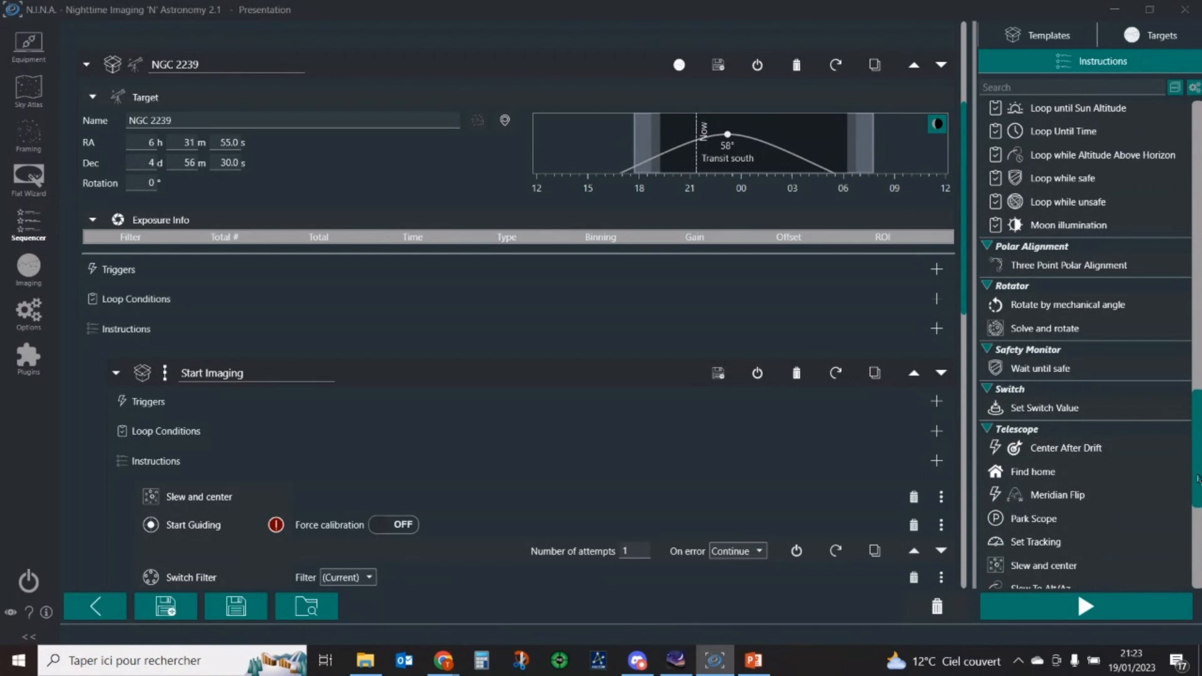
pyautogui.moveTo(1197, 479); pyautogui.dragTo(1196, 480)
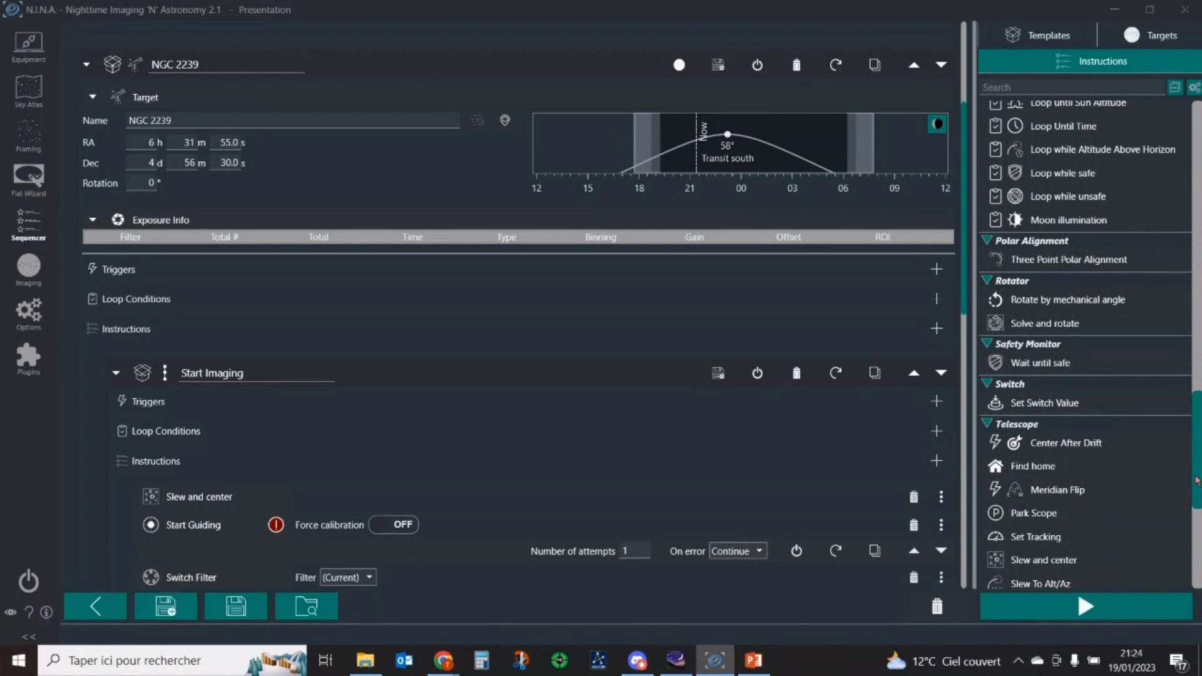
pyautogui.moveTo(1195, 480); pyautogui.dragTo(1197, 566)
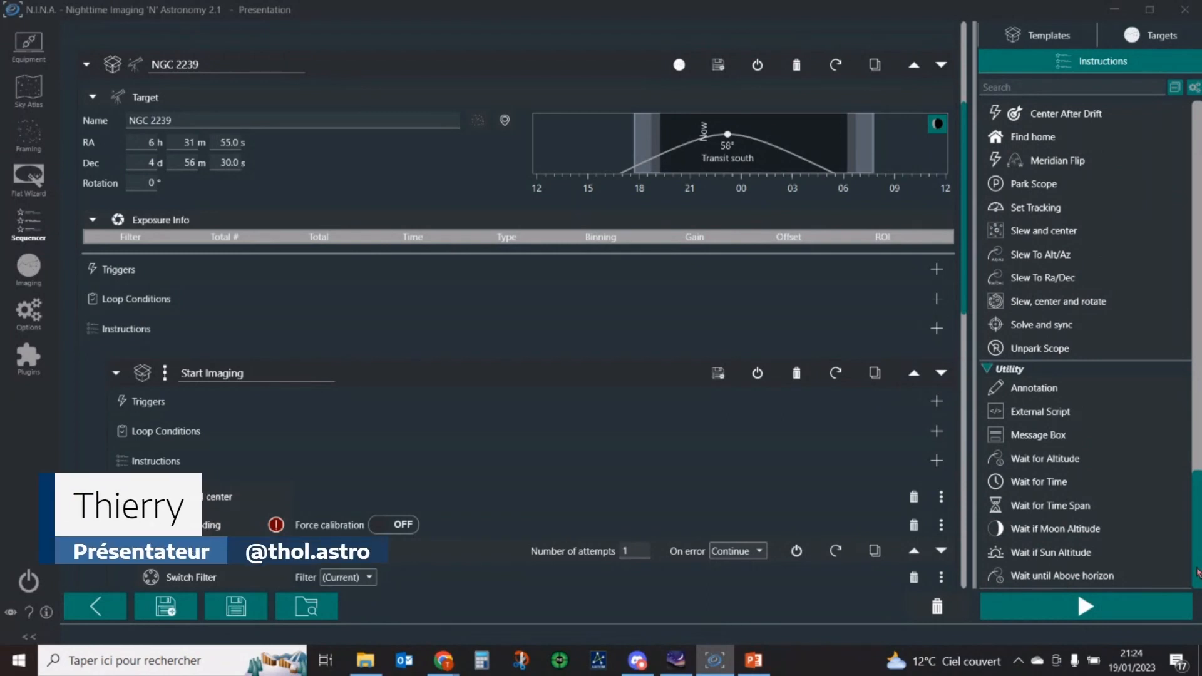
pyautogui.moveTo(1196, 571); pyautogui.dragTo(1198, 498)
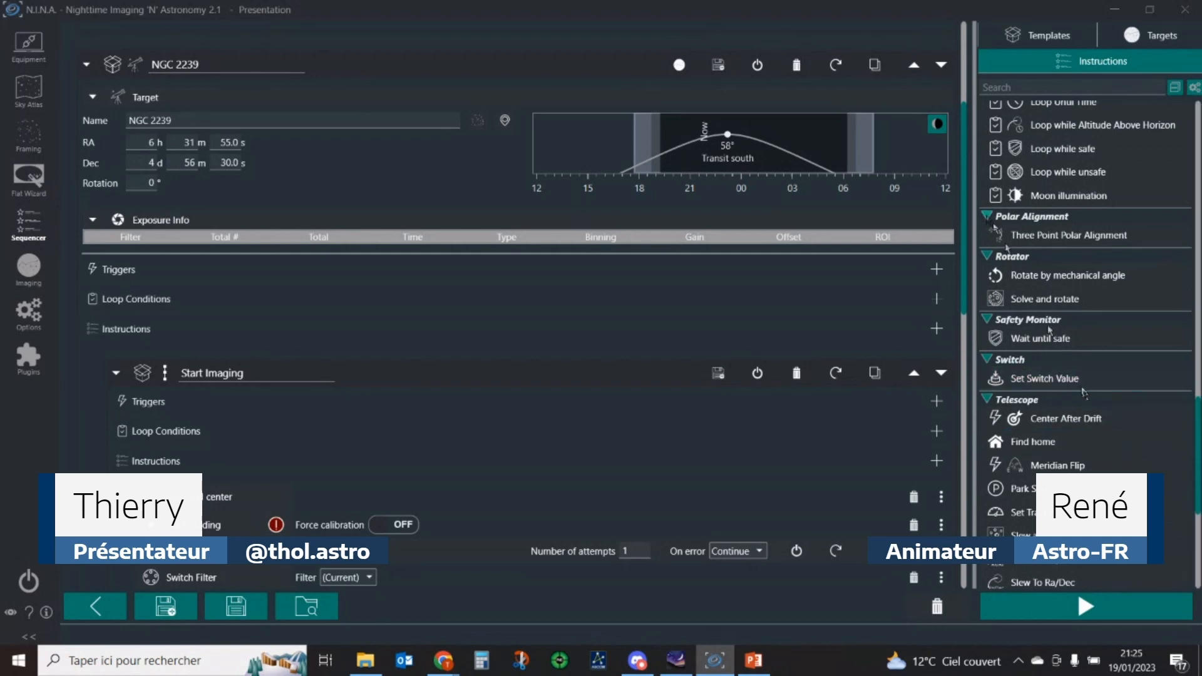
pyautogui.moveTo(966, 224); pyautogui.dragTo(968, 267)
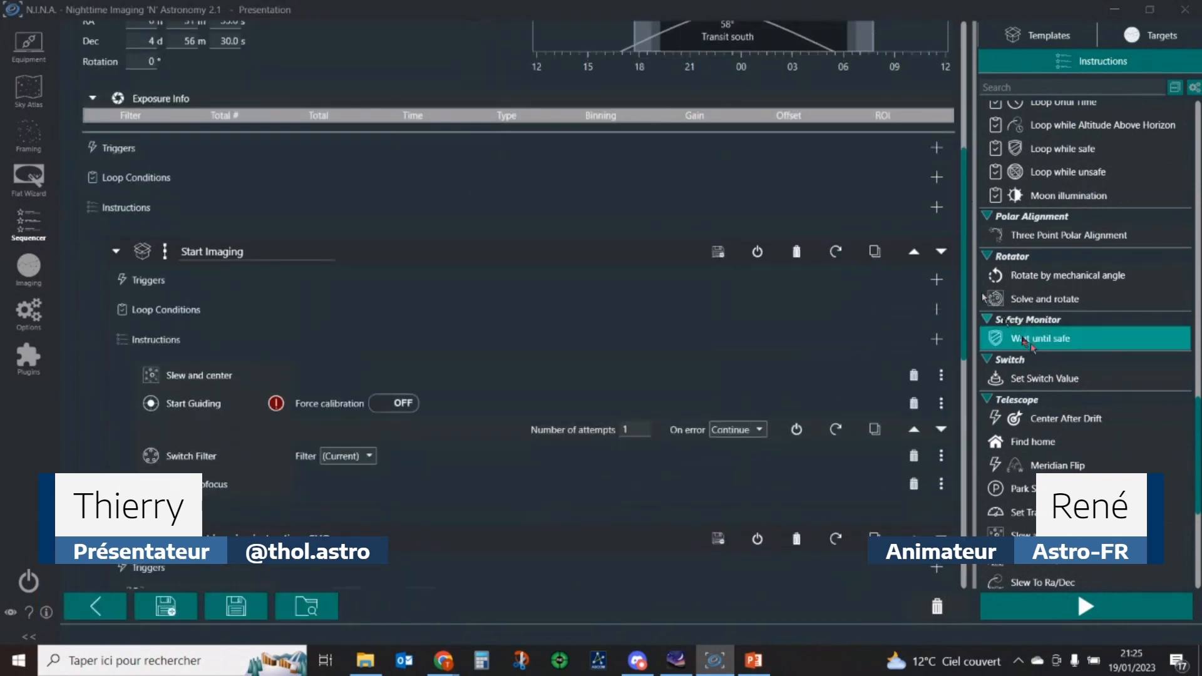